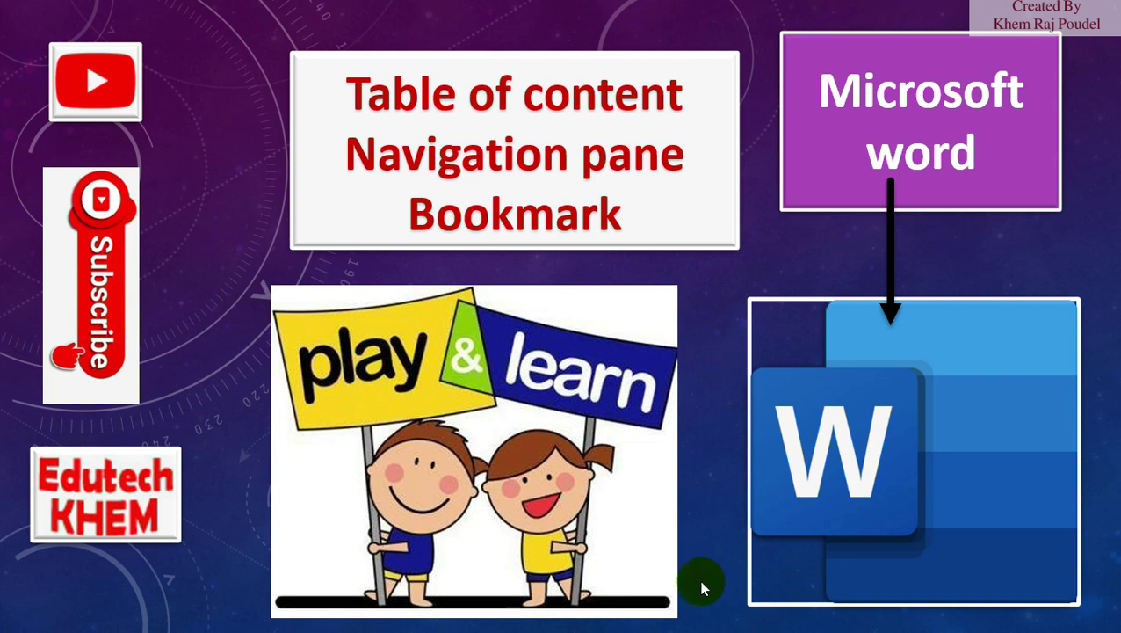
- Leave the slideshow and launch Word by running winword from the Run prompt
key(super+d)
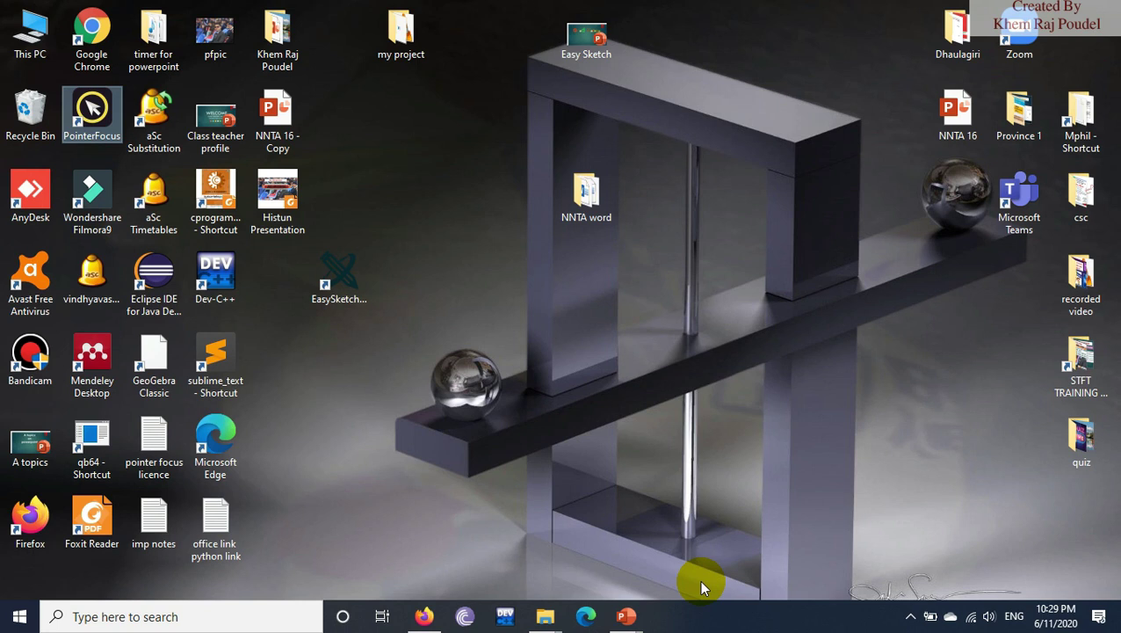
key(super+r)
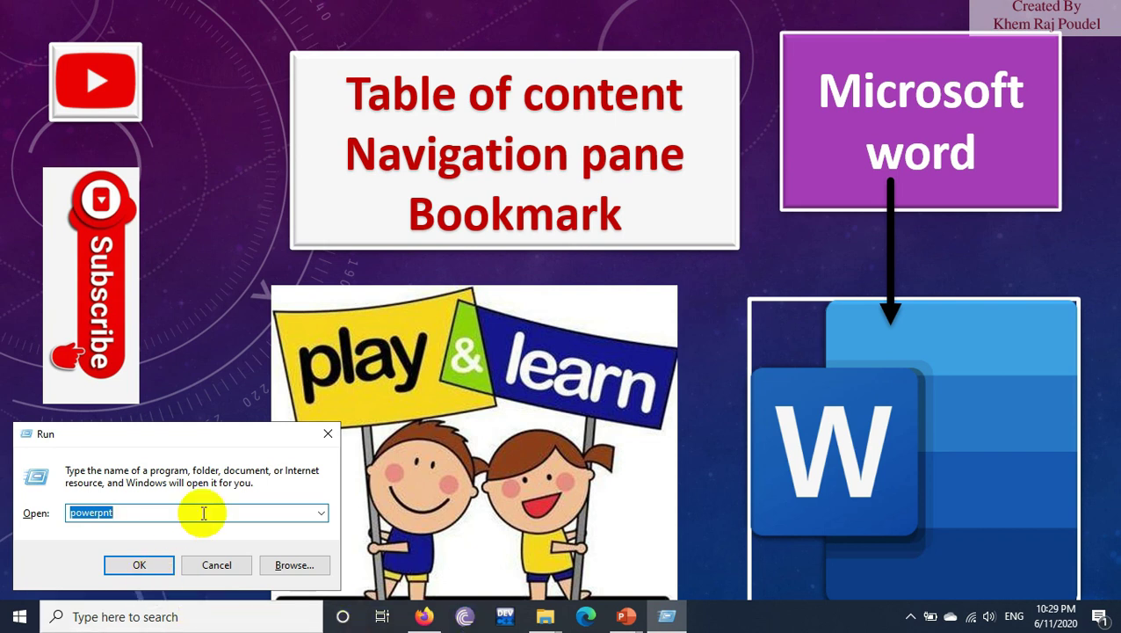
drag(444, 296, 482, 250)
click(412, 326)
key(BackSpace)
key(BackSpace)
key(BackSpace)
key(BackSpace)
key(BackSpace)
key(BackSpace)
key(BackSpace)
key(BackSpace)
text(winword)
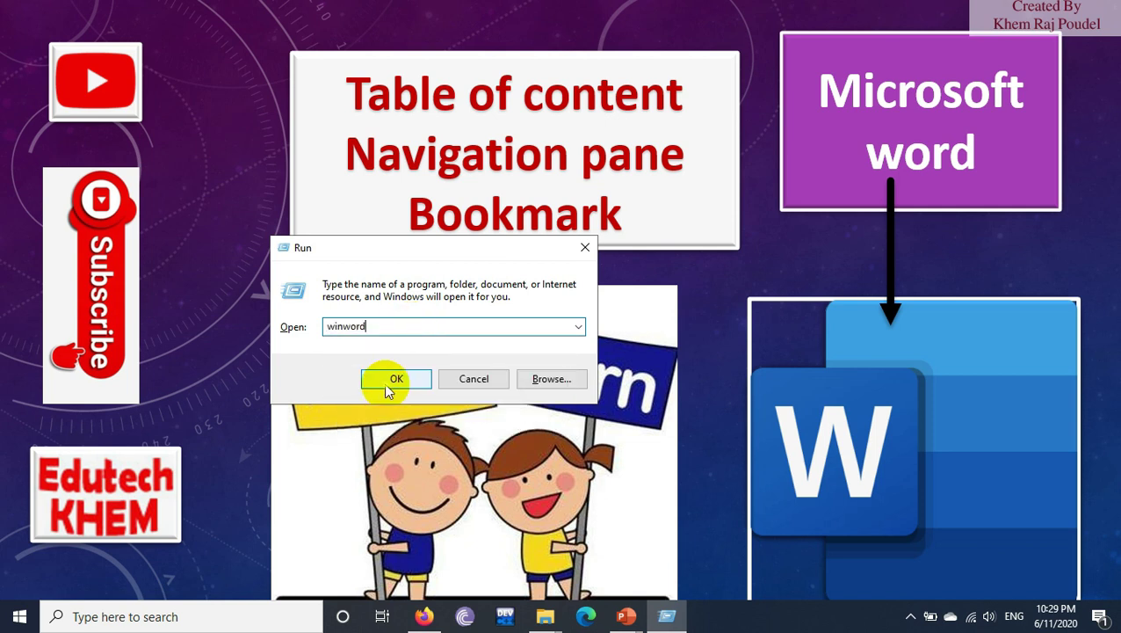
click(384, 383)
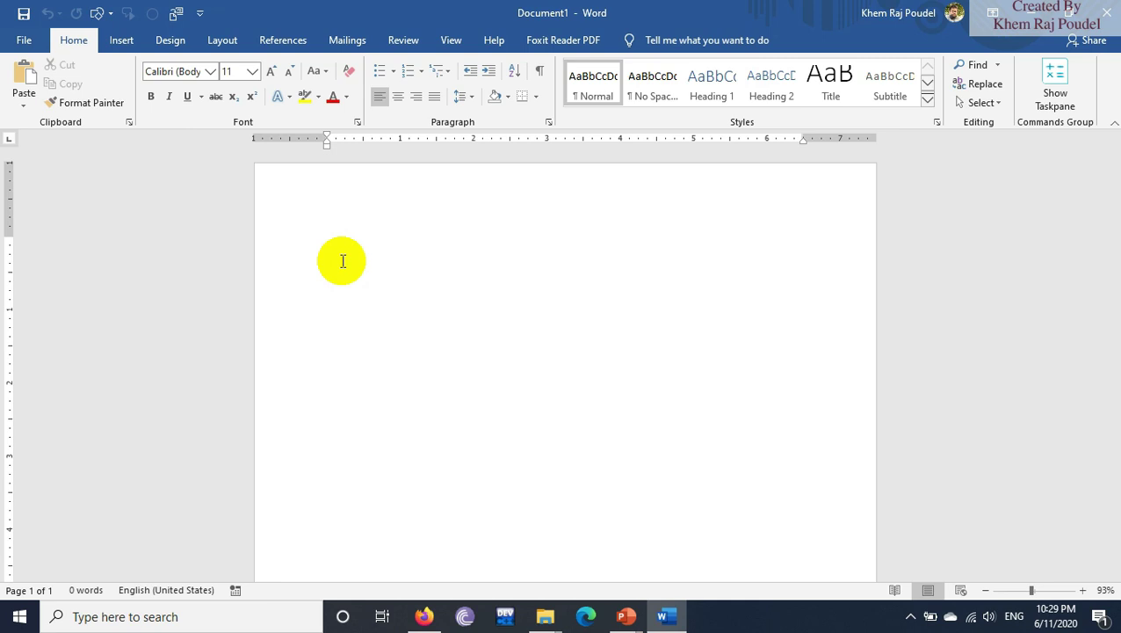
- Set the document font to Times at 12 pt
click(192, 73)
text(Times New R)
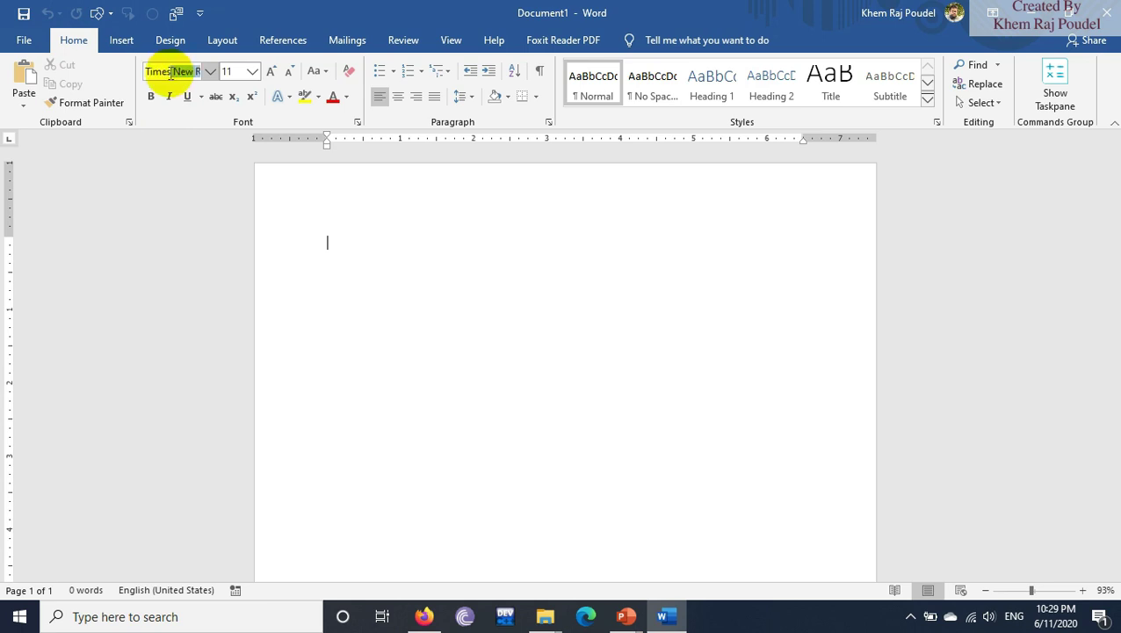
click(230, 72)
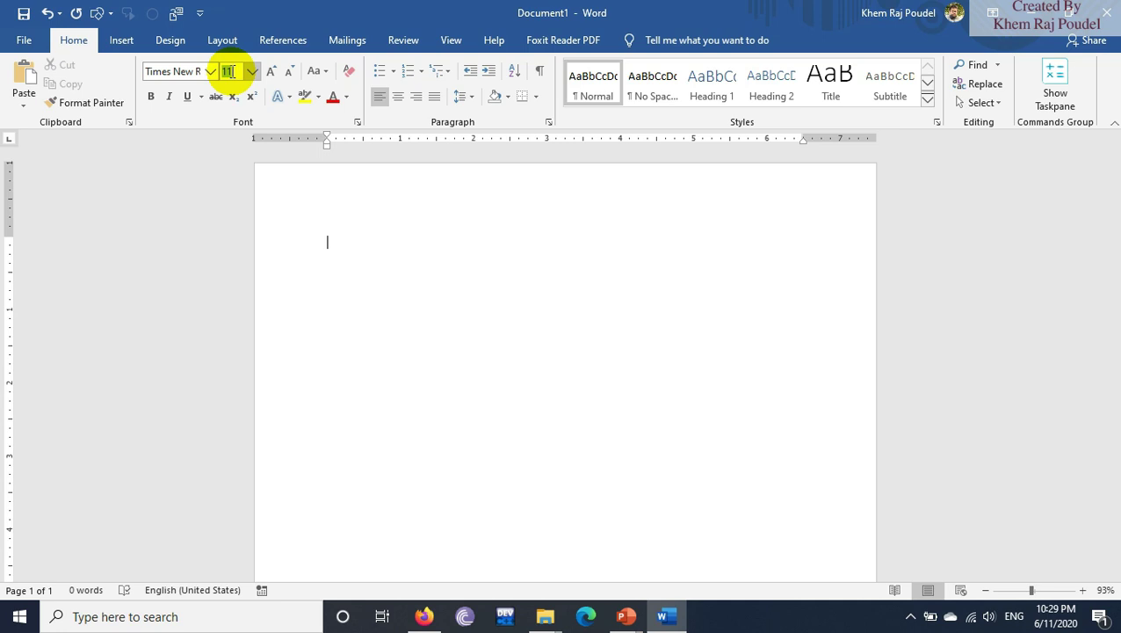
text(12)
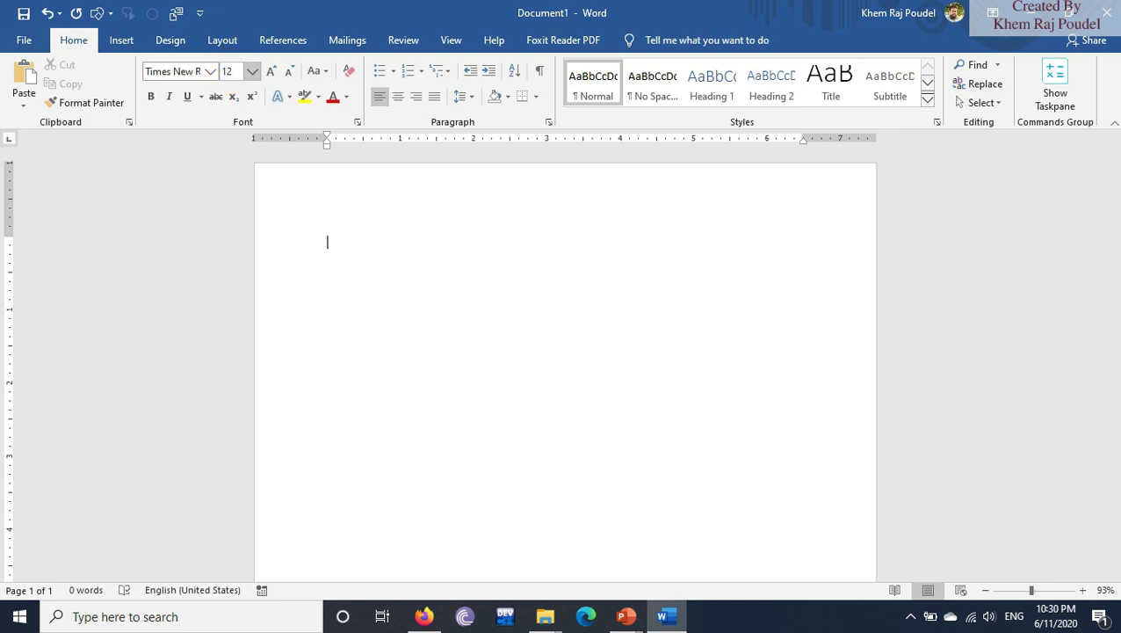
key(Return)
- Generate sample paragraphs with =rand(10,5)
text(=)
text(rand)
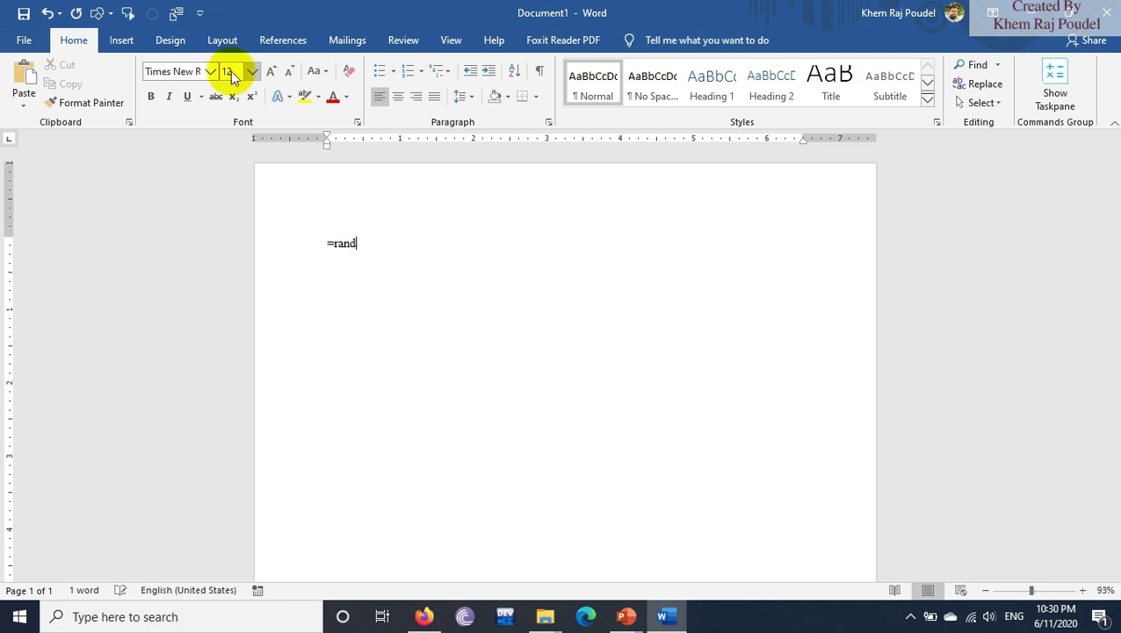
text(()
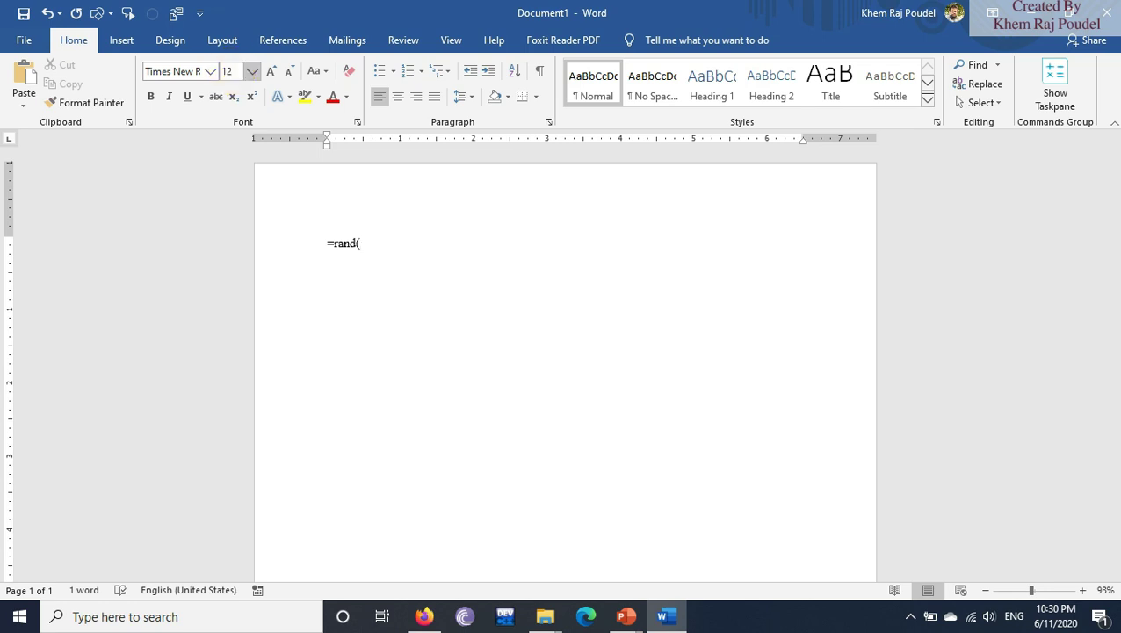
text(10,5)
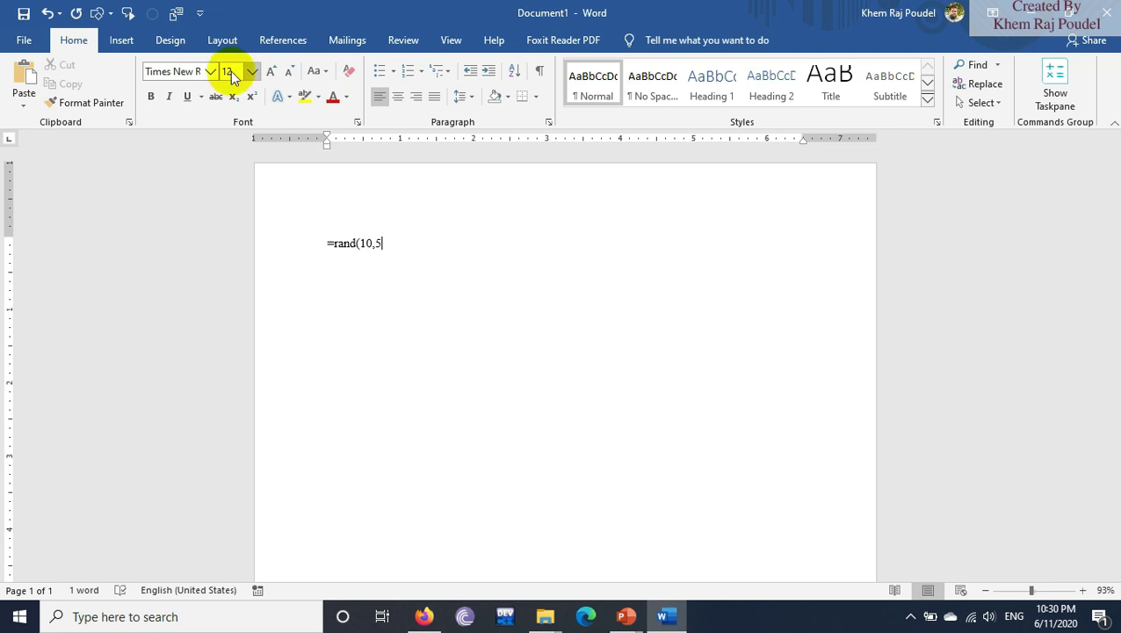
text())
key(Return)
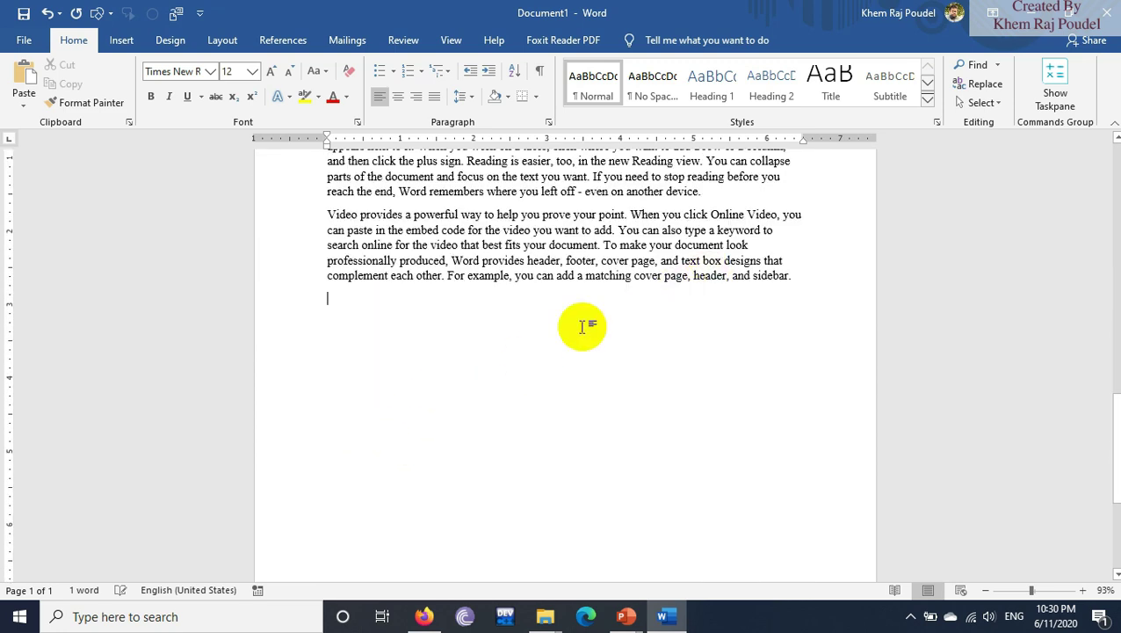
- Enlarge all the sample text from 12 to 14 pt
scroll(539, 342, up, 5)
scroll(539, 343, down, 5)
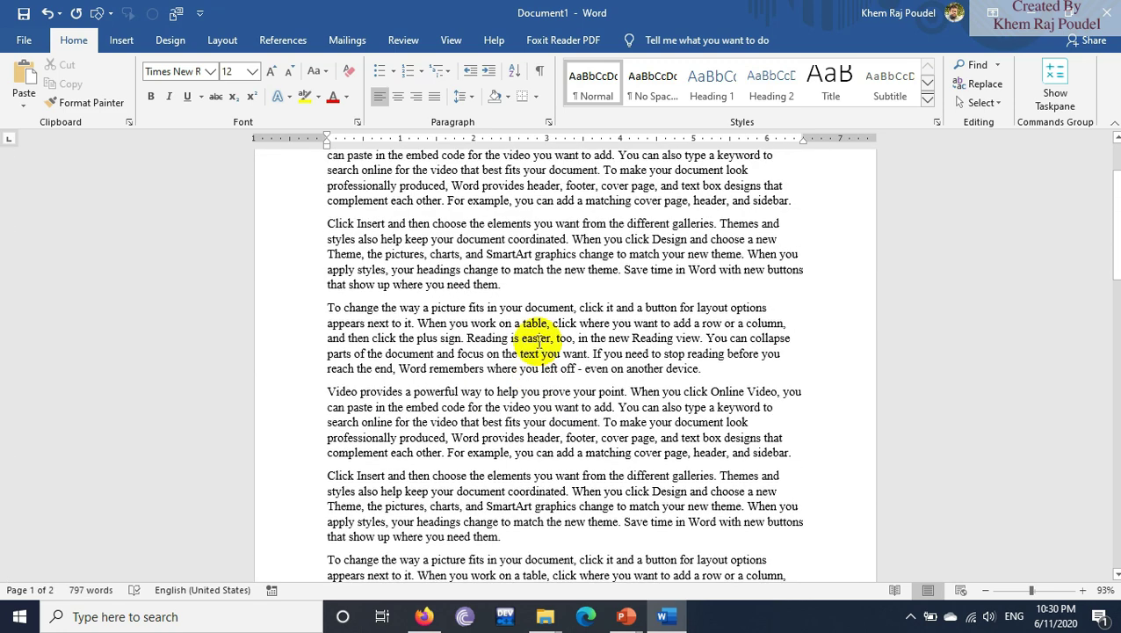
key(ctrl+a)
scroll(539, 347, up, 3)
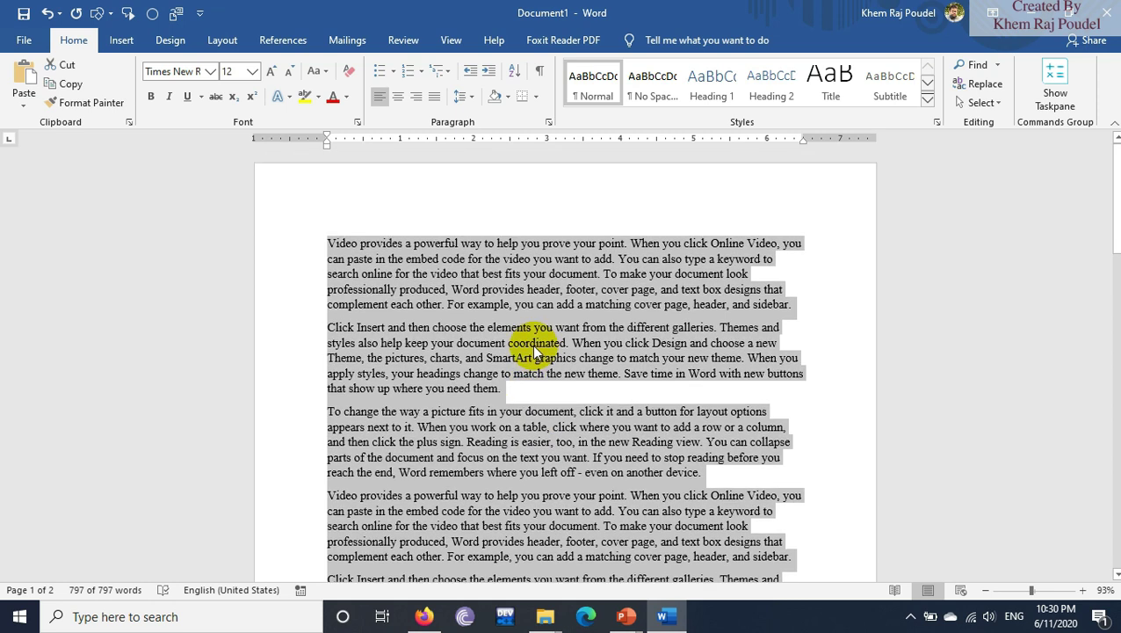
key(ctrl+bracketright)
key(ctrl+bracketright)
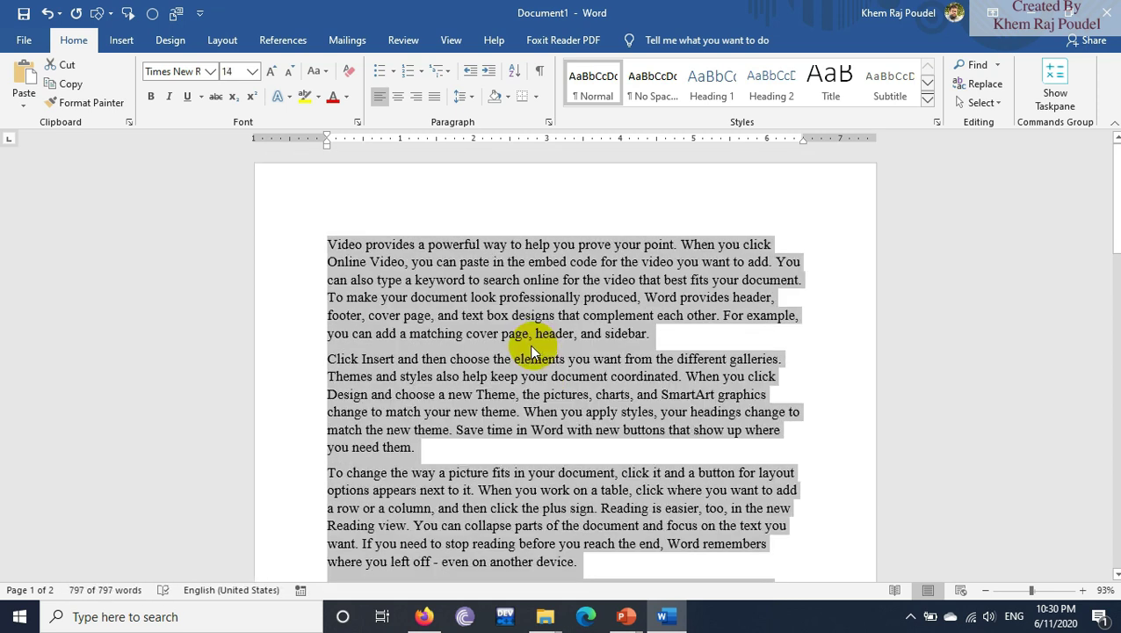
click(438, 209)
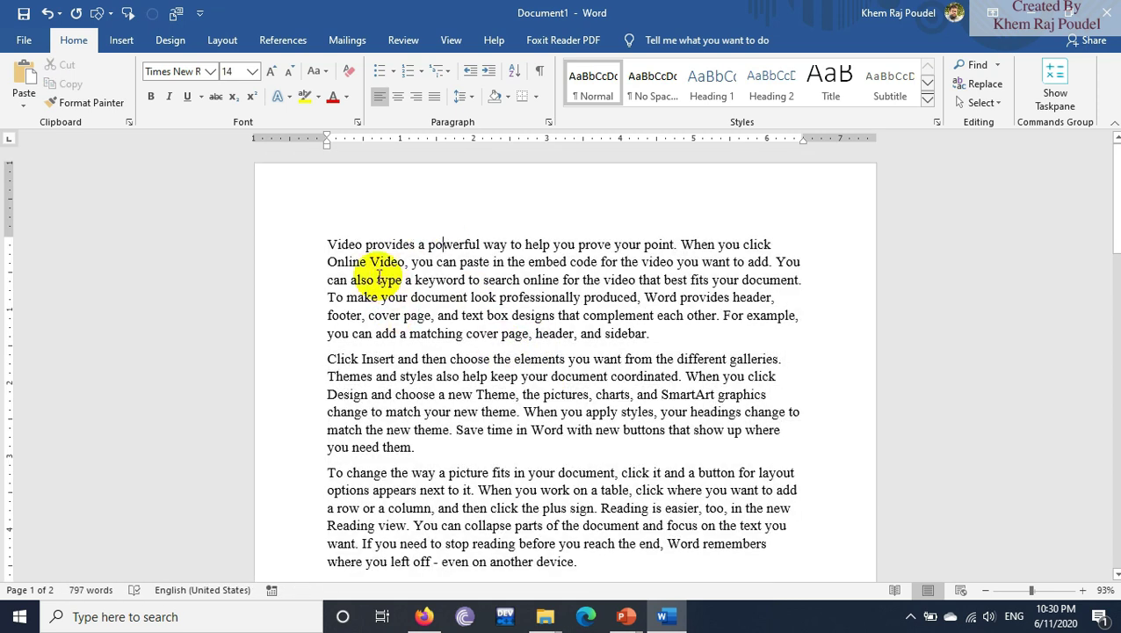
- Apply 1.5 line spacing to the whole document
key(ctrl+a)
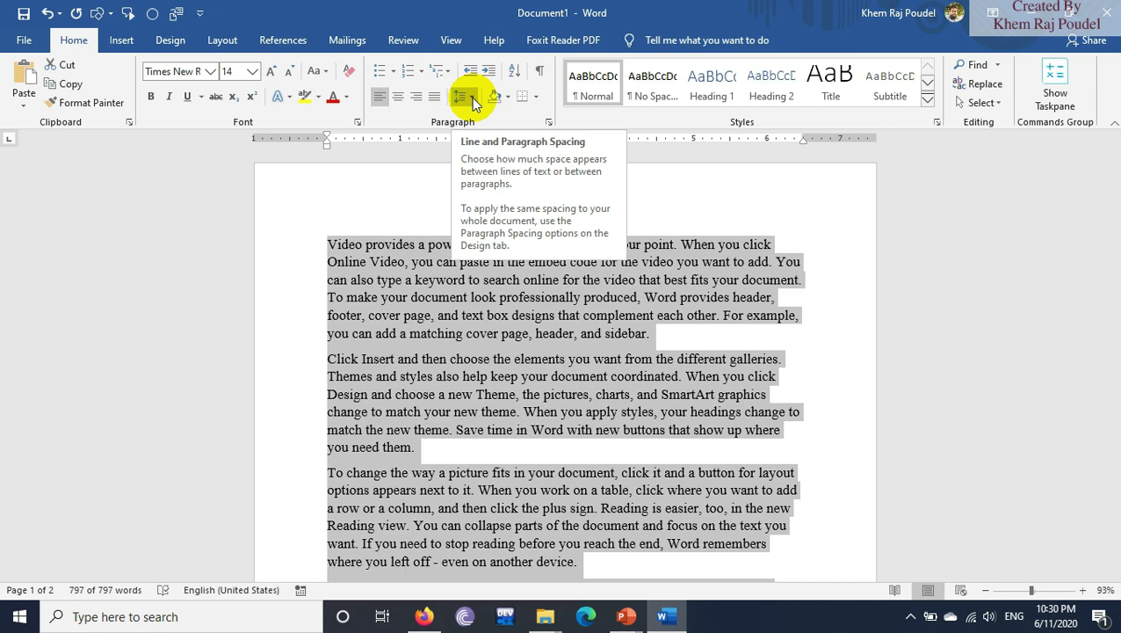
click(471, 98)
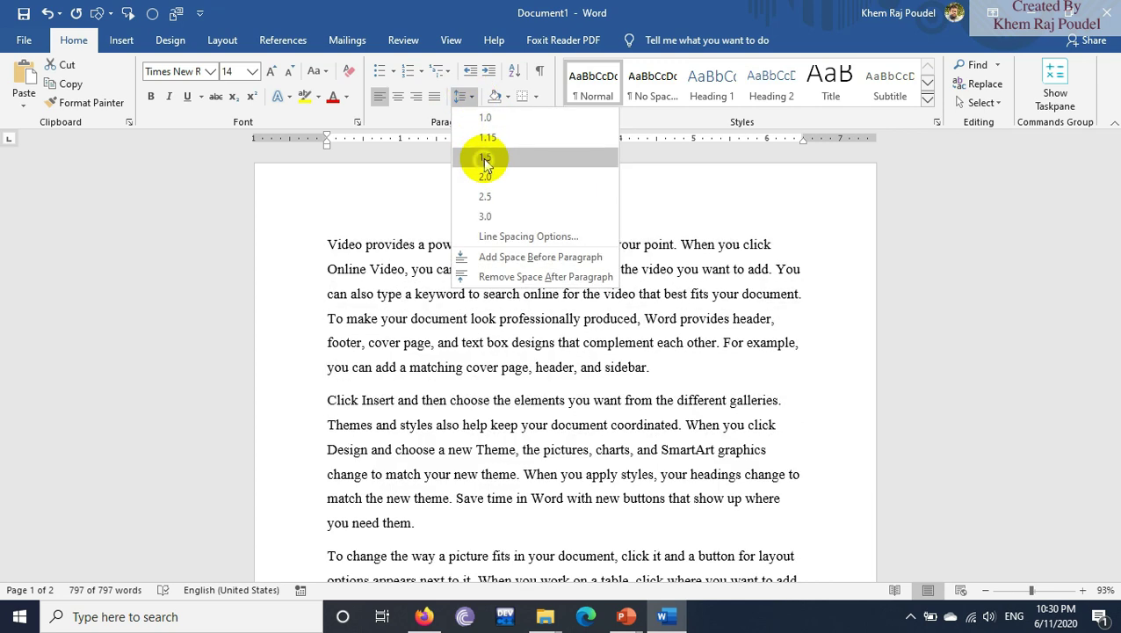
click(483, 157)
click(430, 341)
- Scroll through the three pages and put the caret before the first paragraph
scroll(432, 341, down, 5)
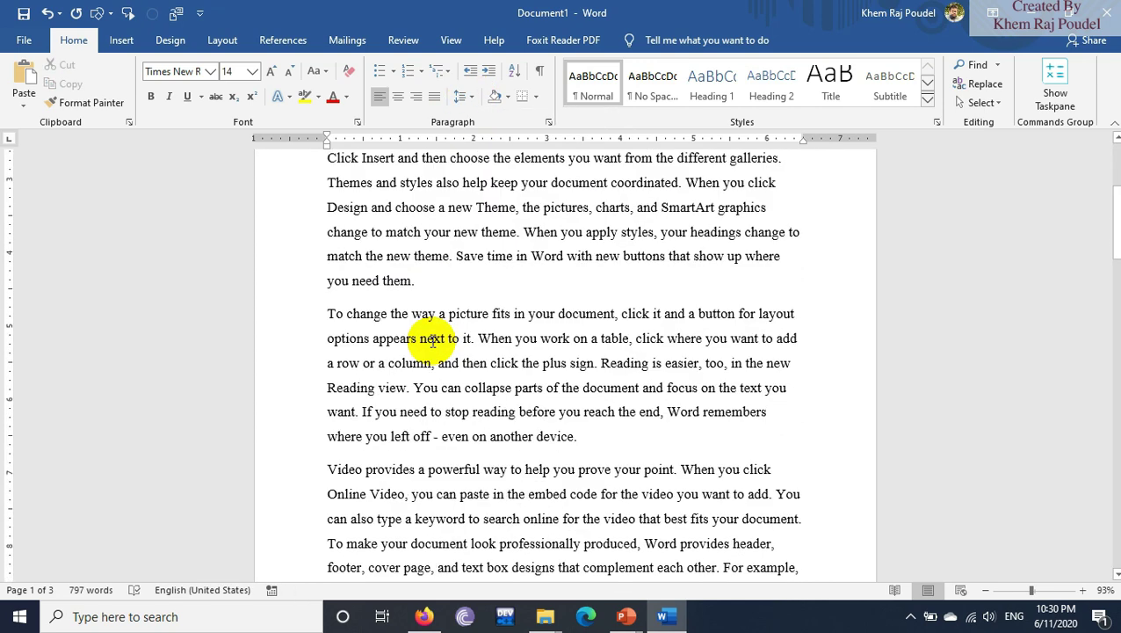
scroll(432, 341, down, 5)
scroll(432, 341, down, 1)
scroll(435, 347, down, 5)
scroll(437, 353, down, 3)
scroll(436, 356, down, 4)
scroll(434, 369, down, 2)
scroll(430, 352, down, 3)
scroll(430, 375, up, 3)
scroll(428, 373, down, 3)
scroll(422, 303, up, 3)
scroll(402, 351, down, 3)
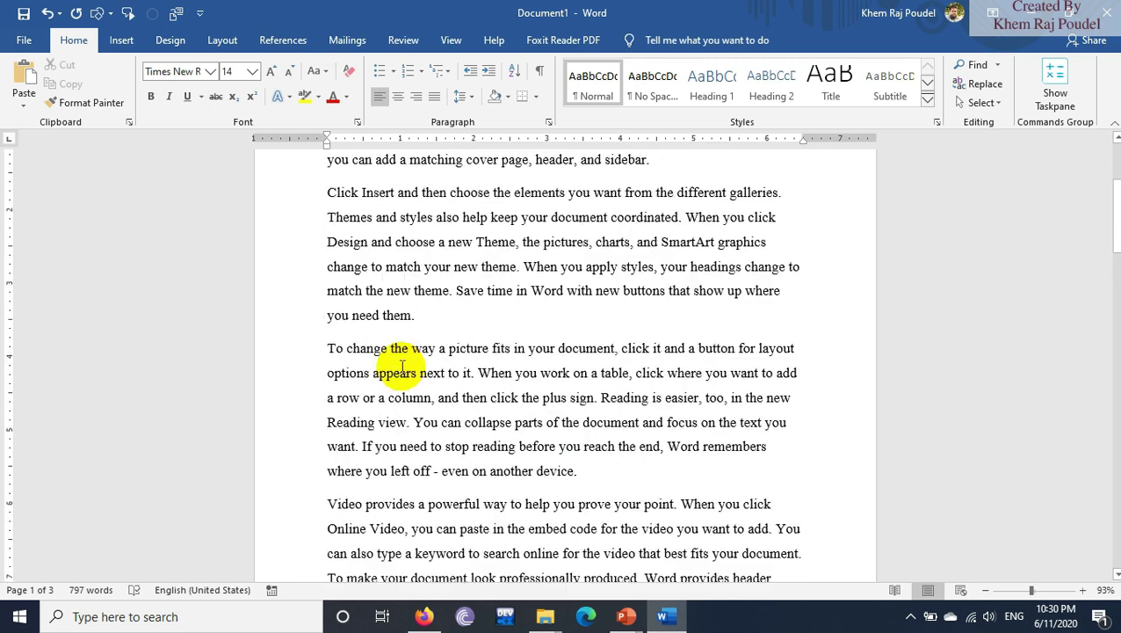
scroll(400, 367, up, 3)
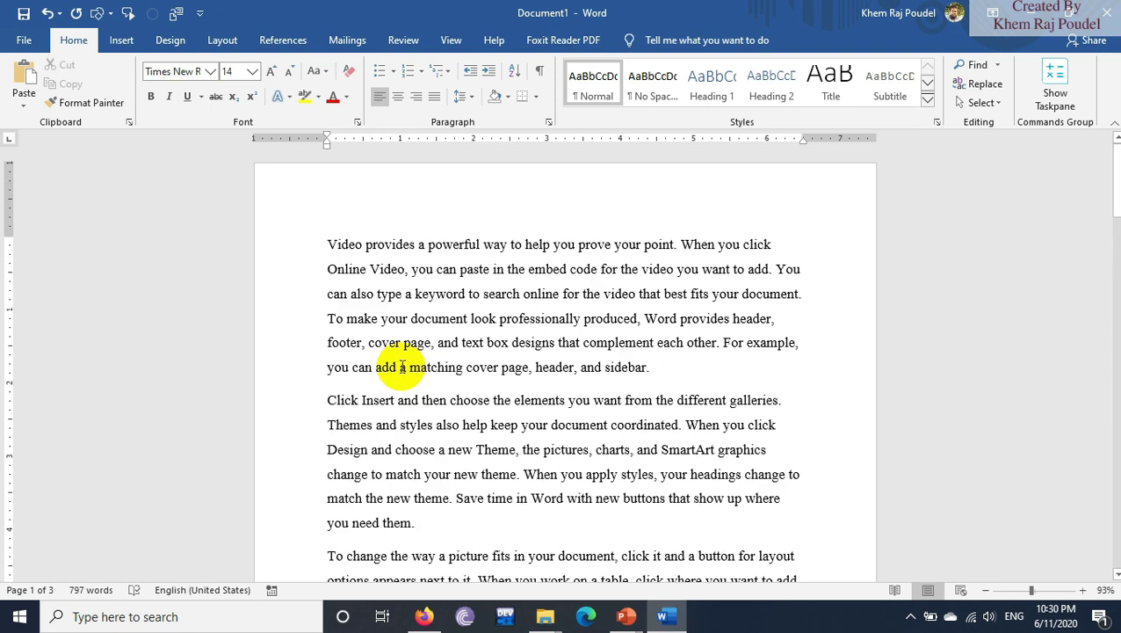
click(328, 244)
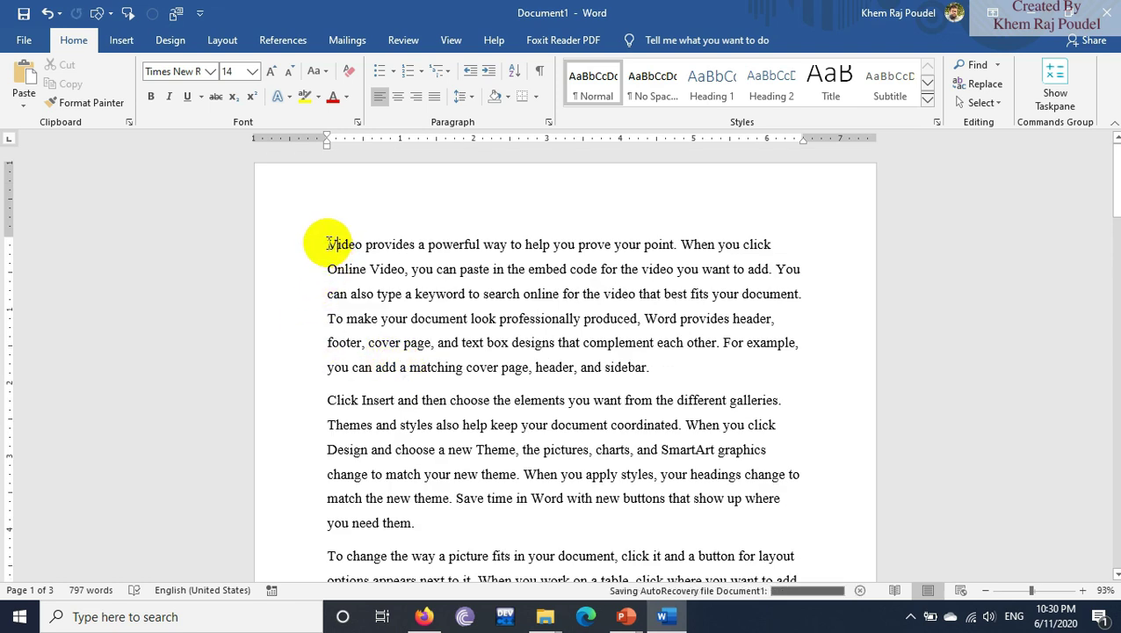
- Add an 'Introduction' line above the first paragraph
key(Return)
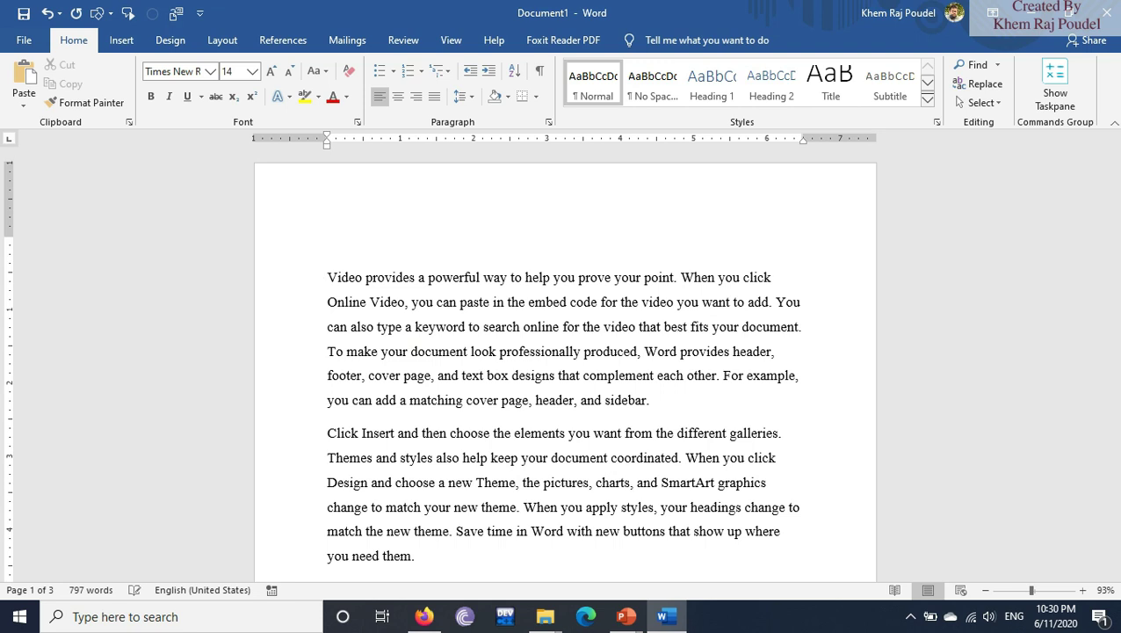
text(introduction)
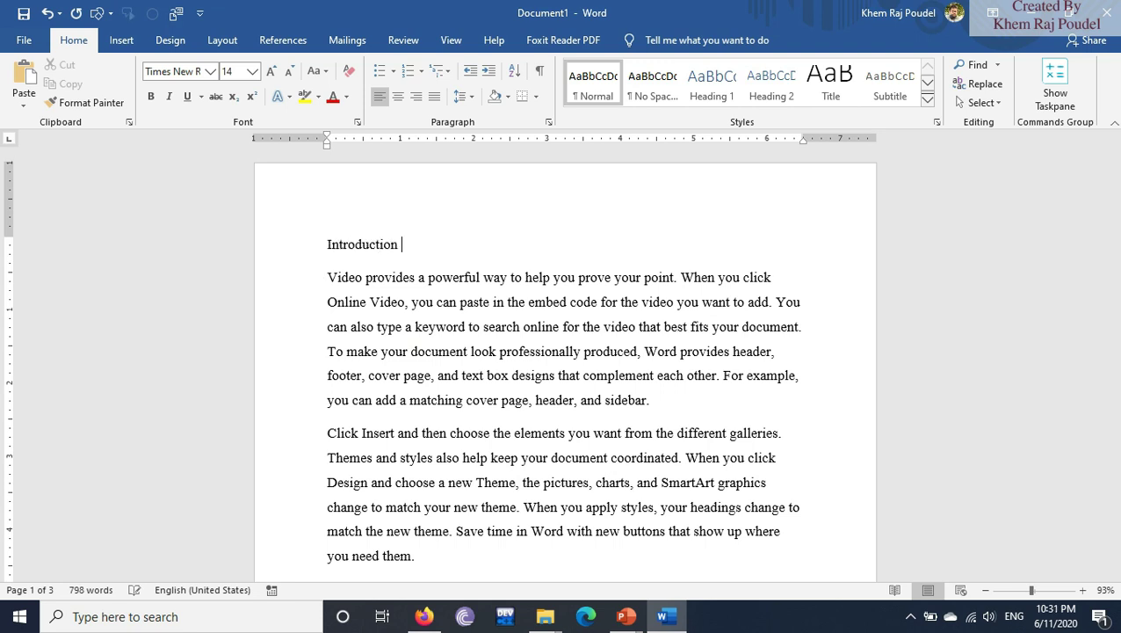
scroll(334, 465, down, 5)
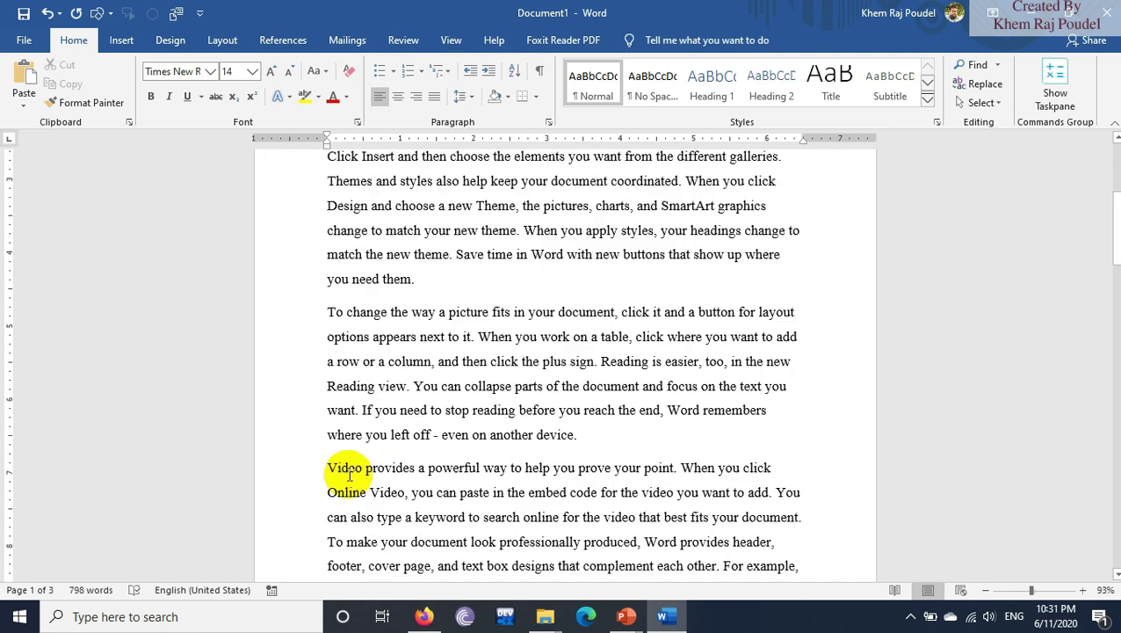
scroll(315, 375, down, 2)
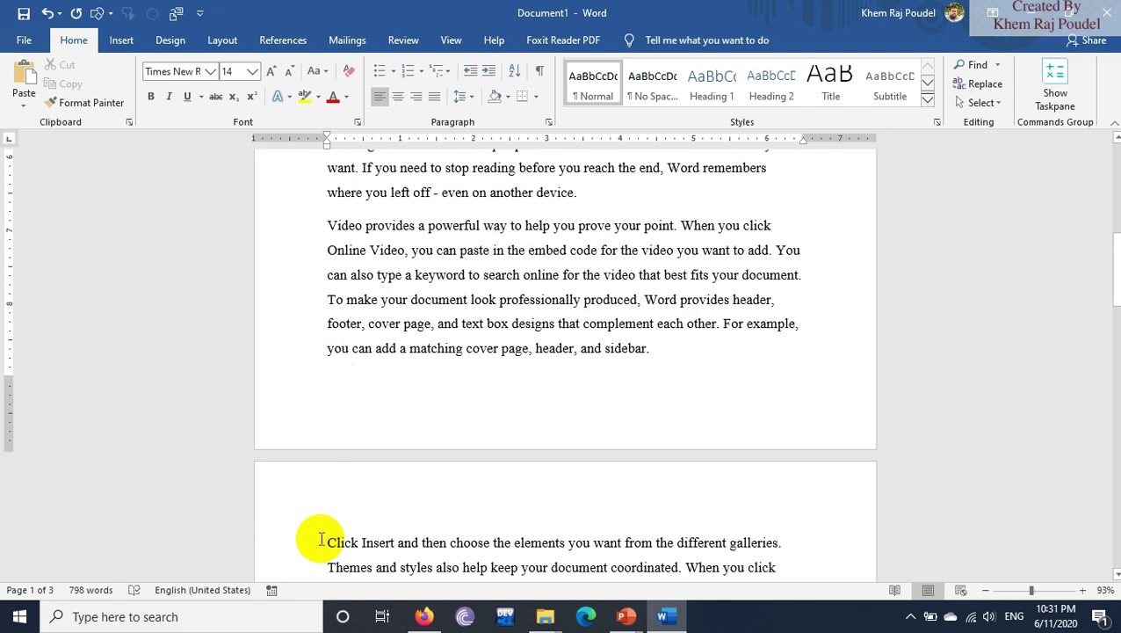
- Insert a 'Background of study' line before the Click Insert paragraph
key(Return)
click(320, 540)
text(Background of study)
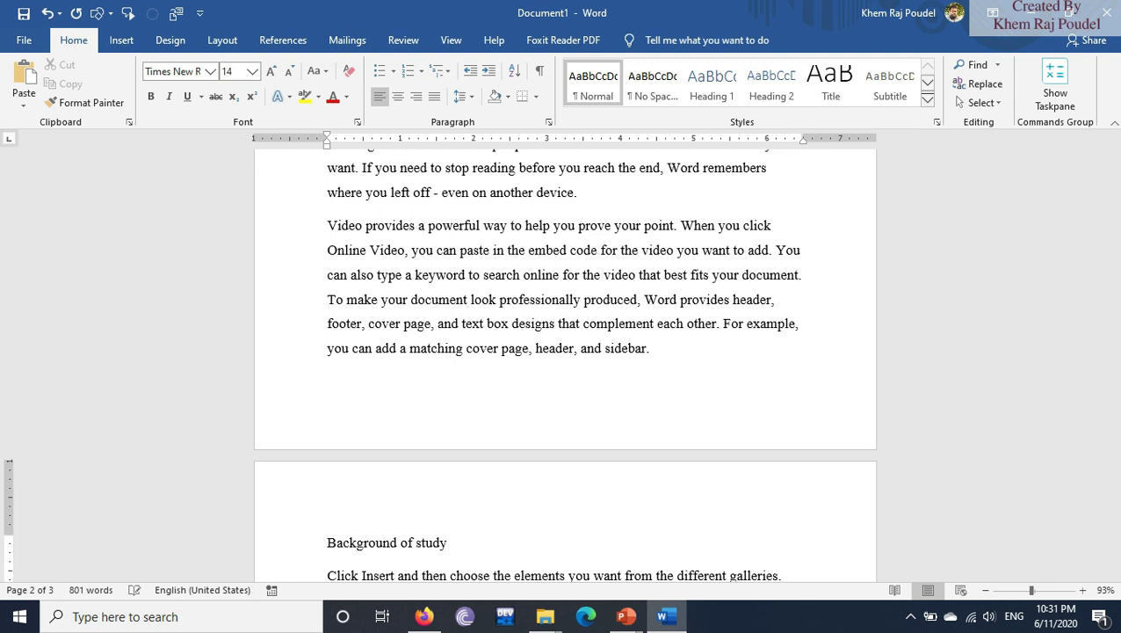
scroll(328, 545, up, 7)
scroll(340, 558, down, 1)
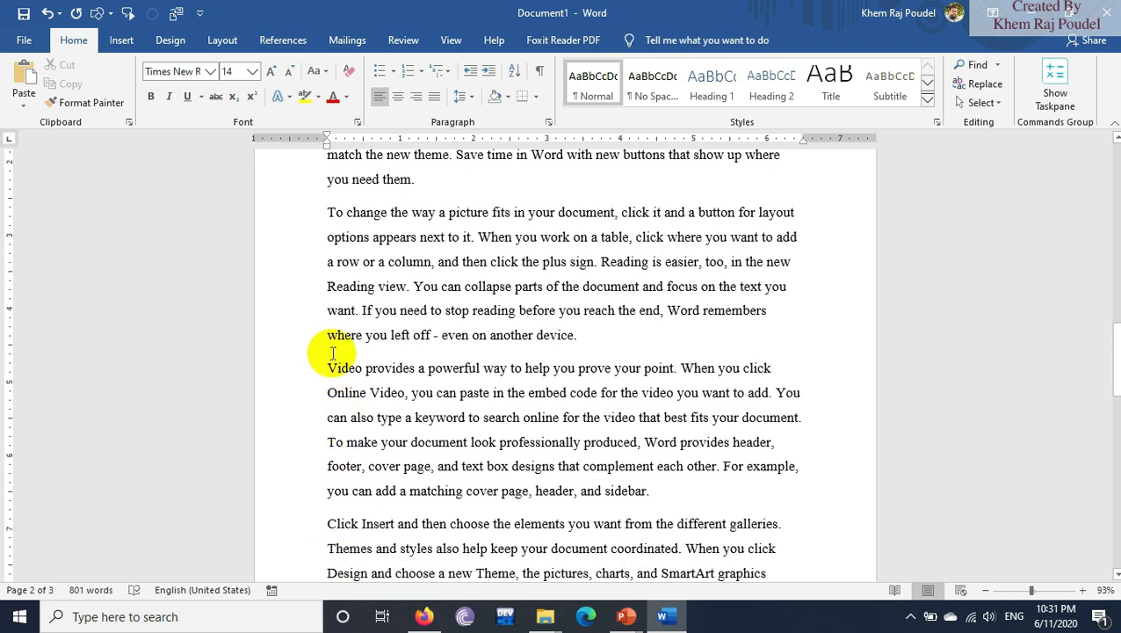
- Insert an 'Objective' line above the Video paragraph, then select the Introduction line
key(Return)
key(Up)
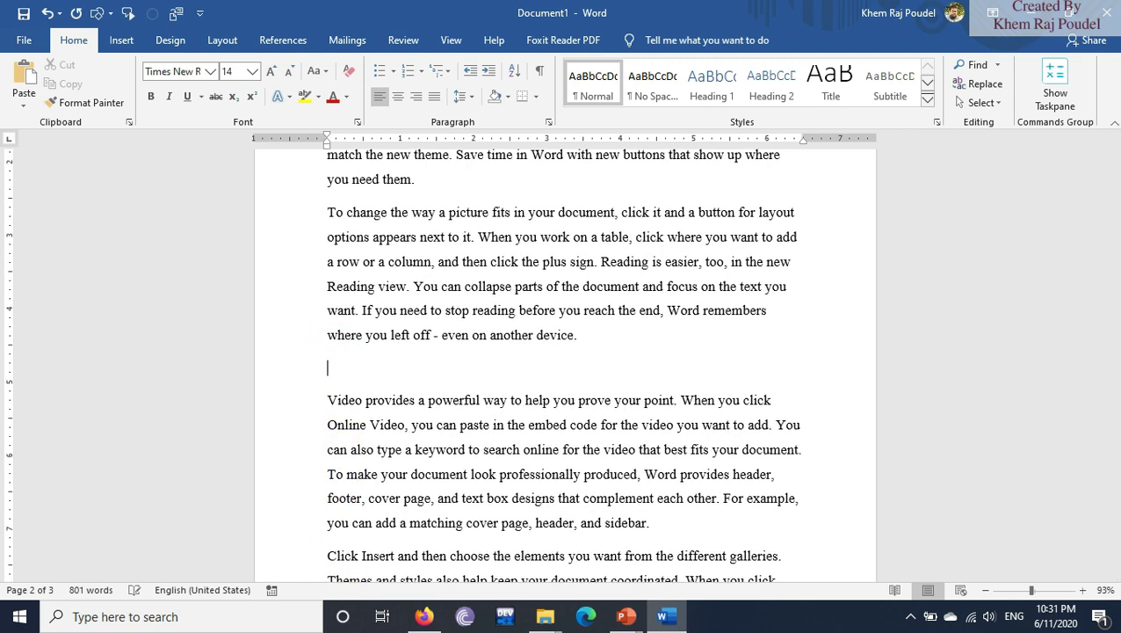
text(objective)
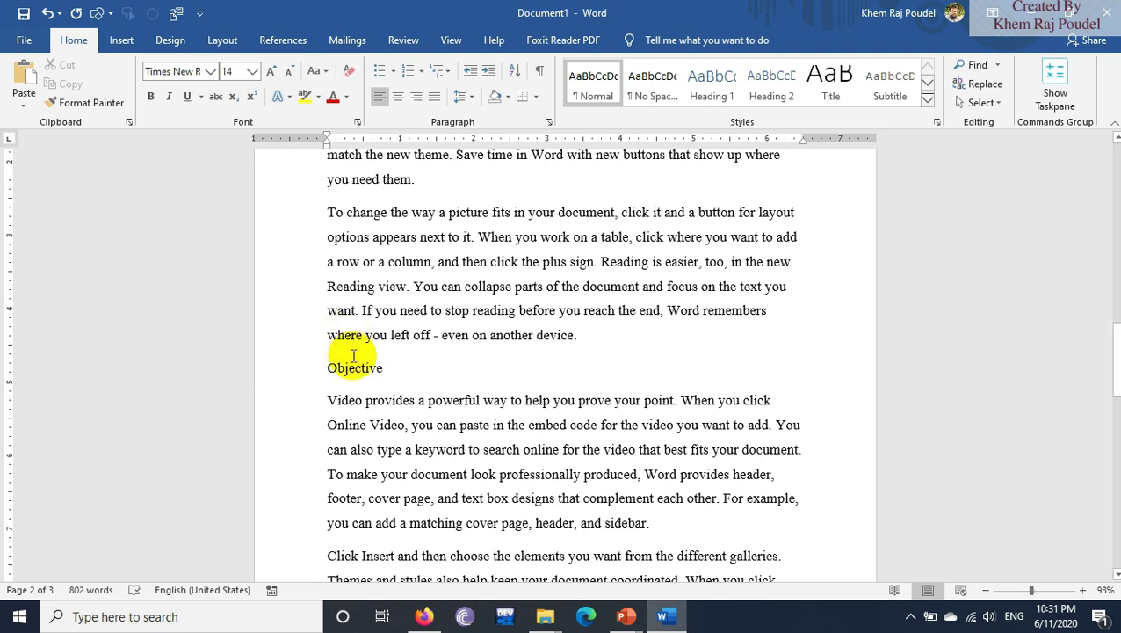
scroll(347, 355, up, 5)
scroll(353, 355, up, 5)
scroll(301, 413, up, 5)
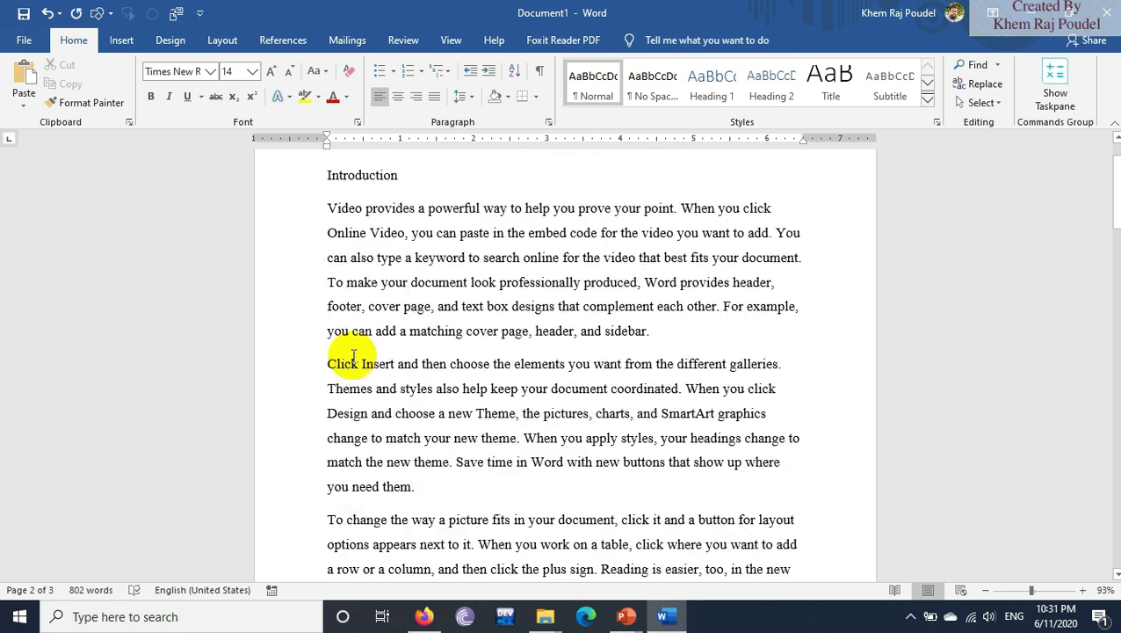
scroll(281, 360, up, 1)
drag(326, 244, 418, 251)
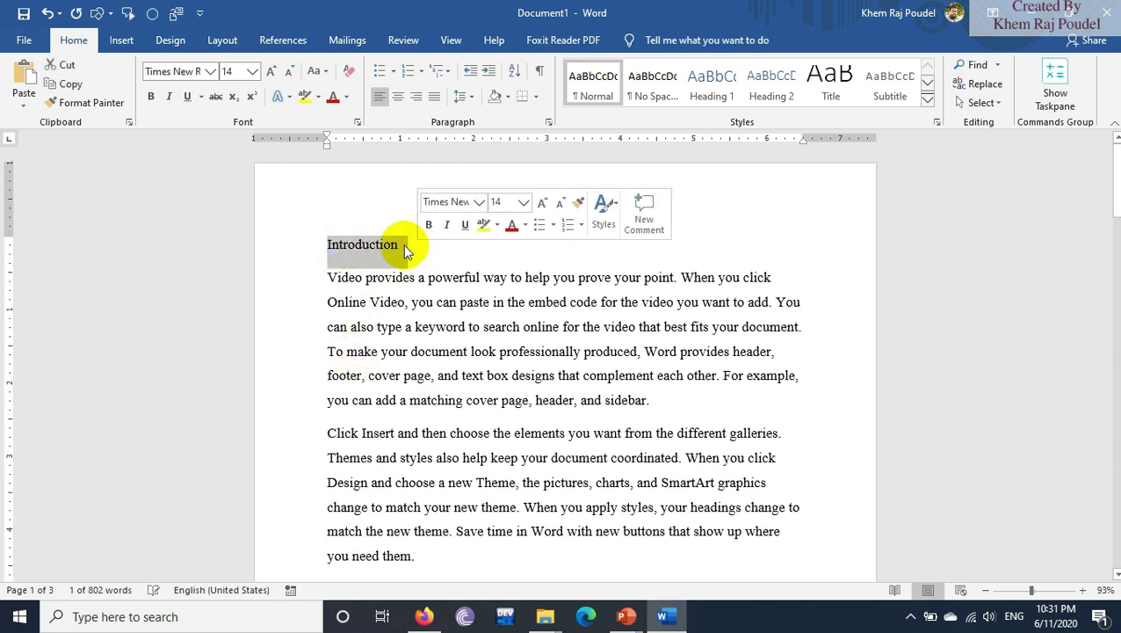
- Style the Introduction line as Heading 1 and bring up the Heading 1 style options
click(711, 92)
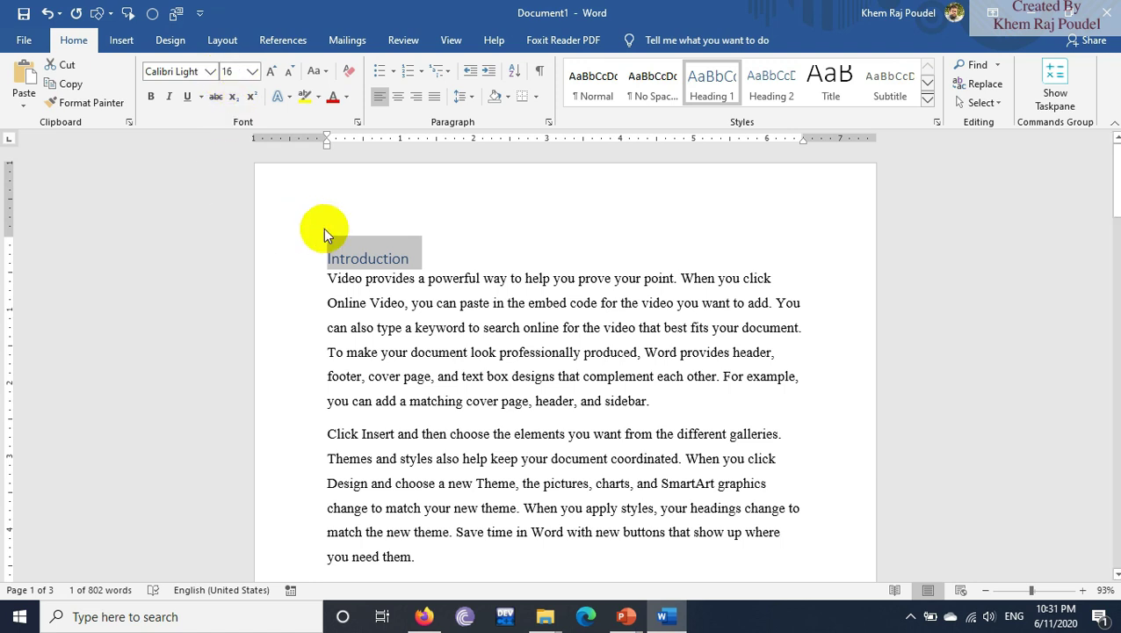
click(431, 303)
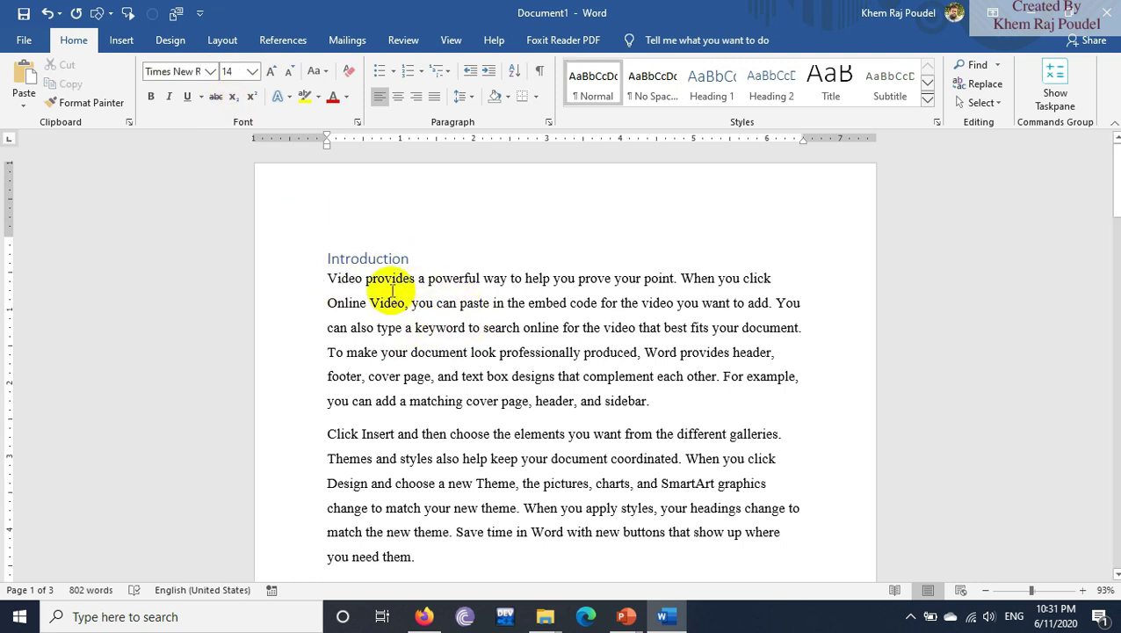
click(366, 259)
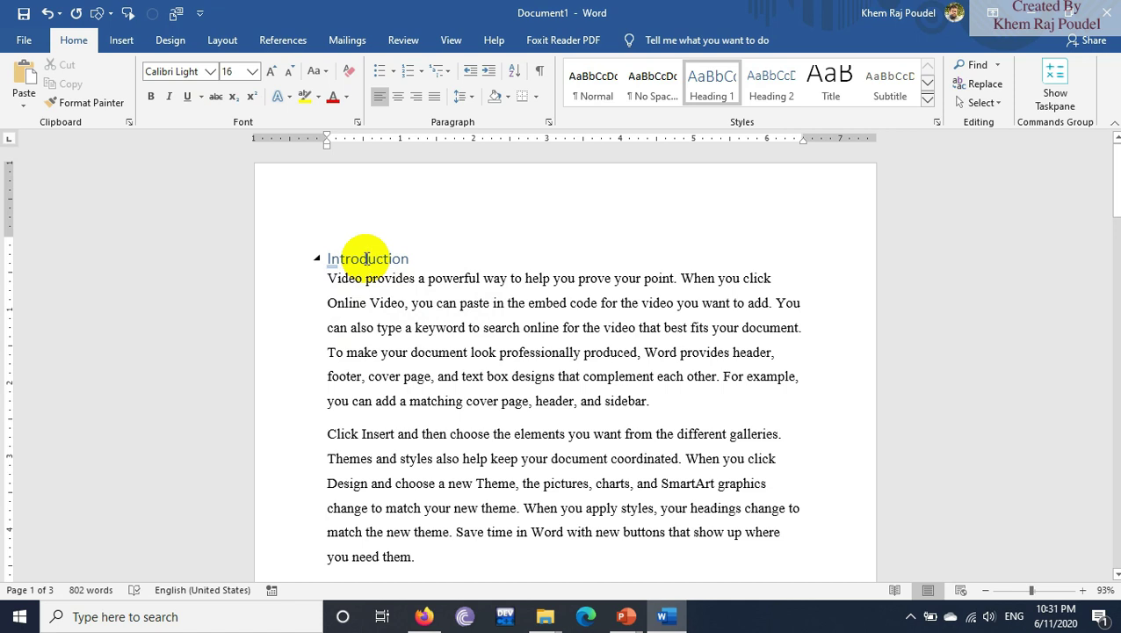
click(704, 82)
right_click(706, 86)
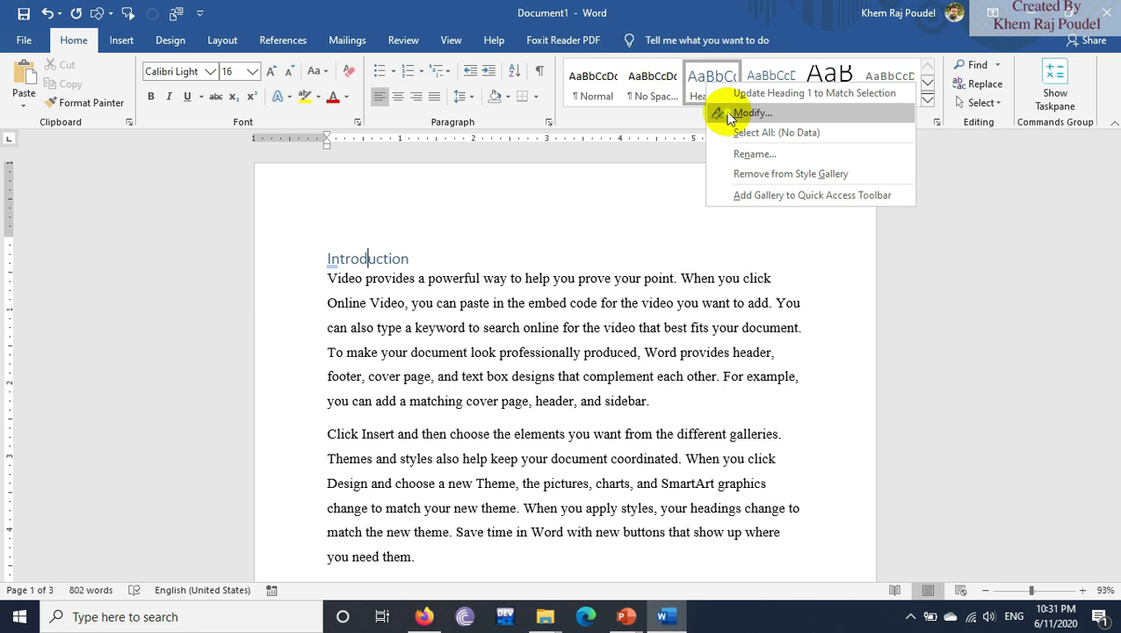
- Modify the Heading 1 style to Times New Roman, 20 pt, bold, black font colour
click(728, 114)
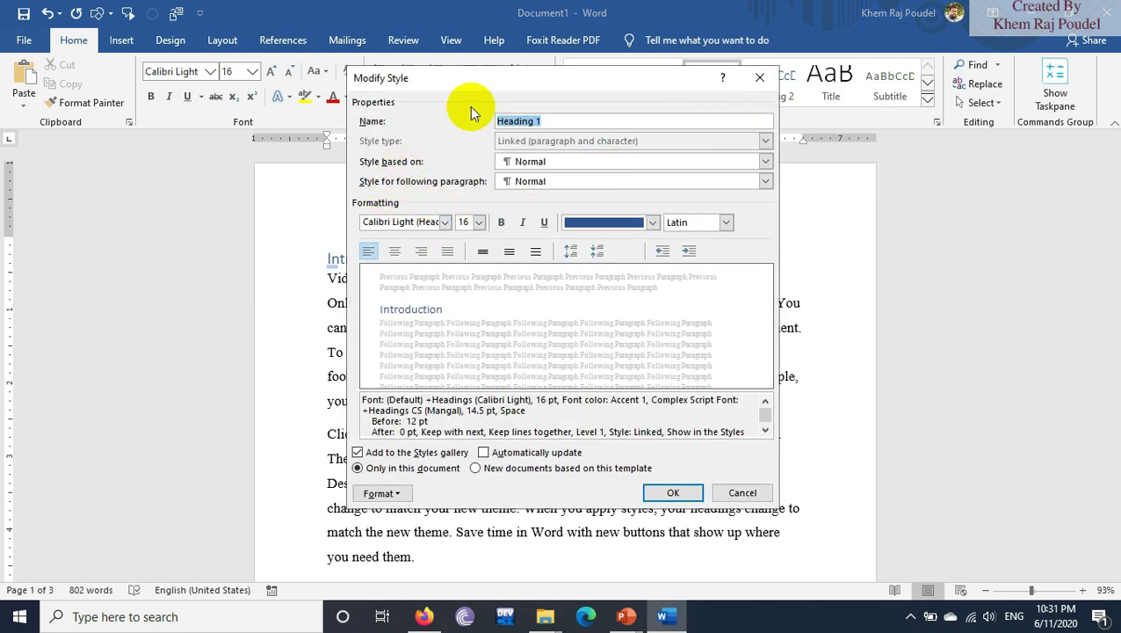
click(444, 224)
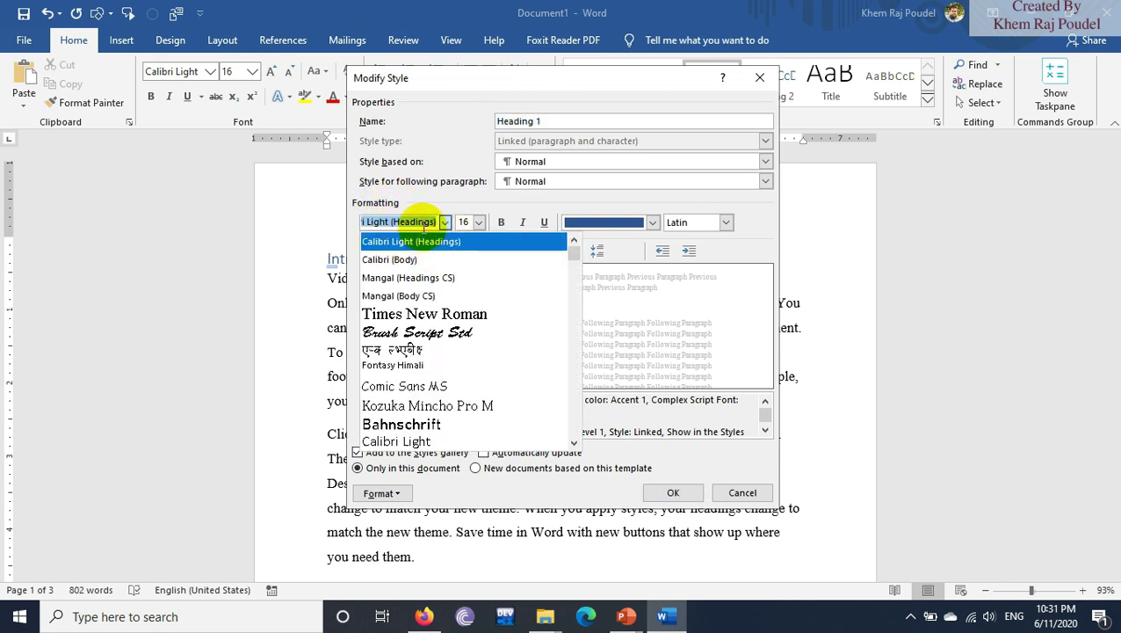
text(Tie)
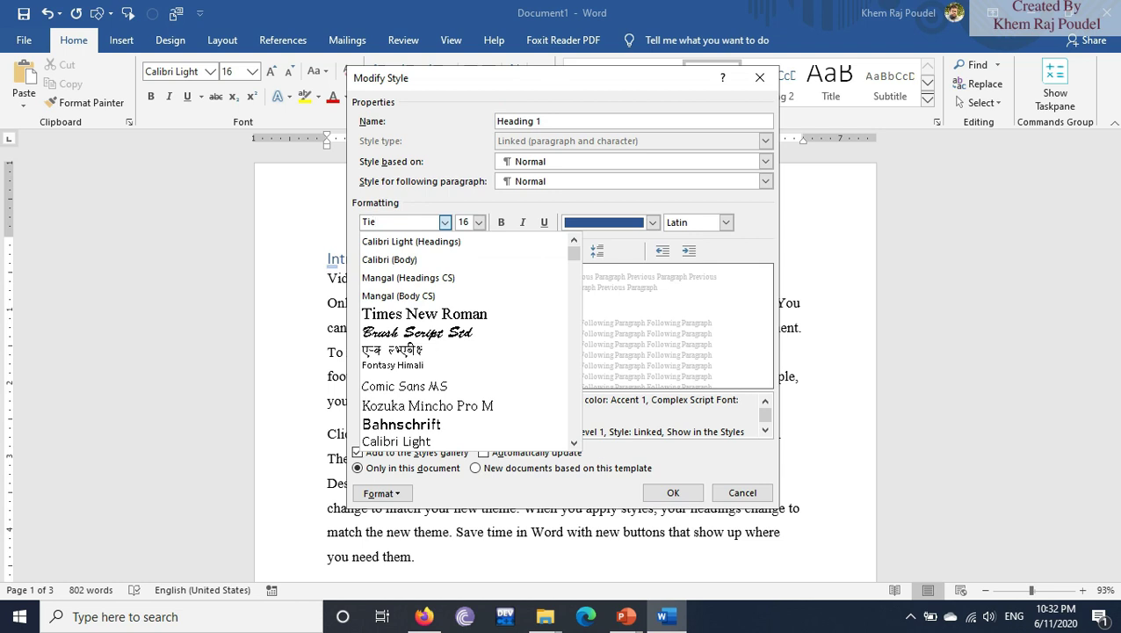
key(BackSpace)
text(mes New Roman)
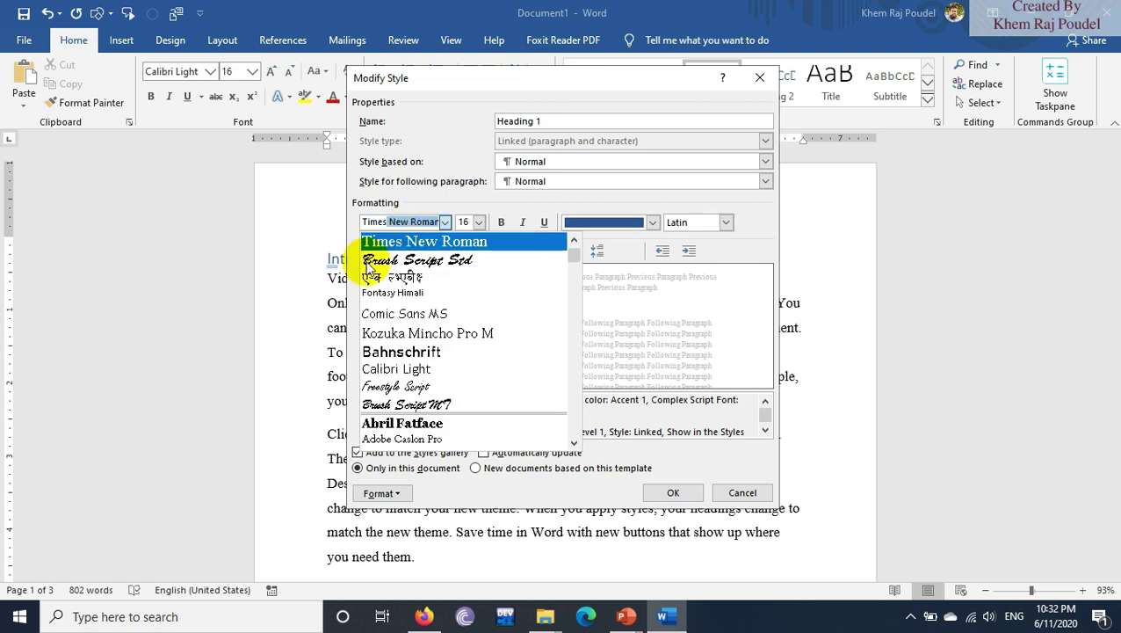
click(375, 243)
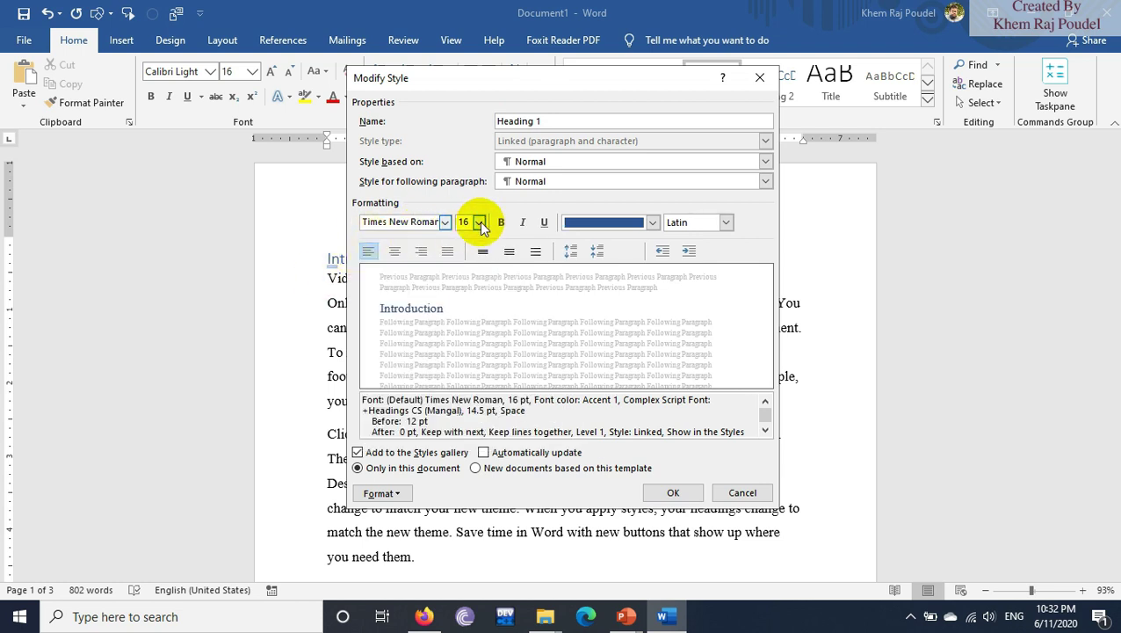
click(479, 222)
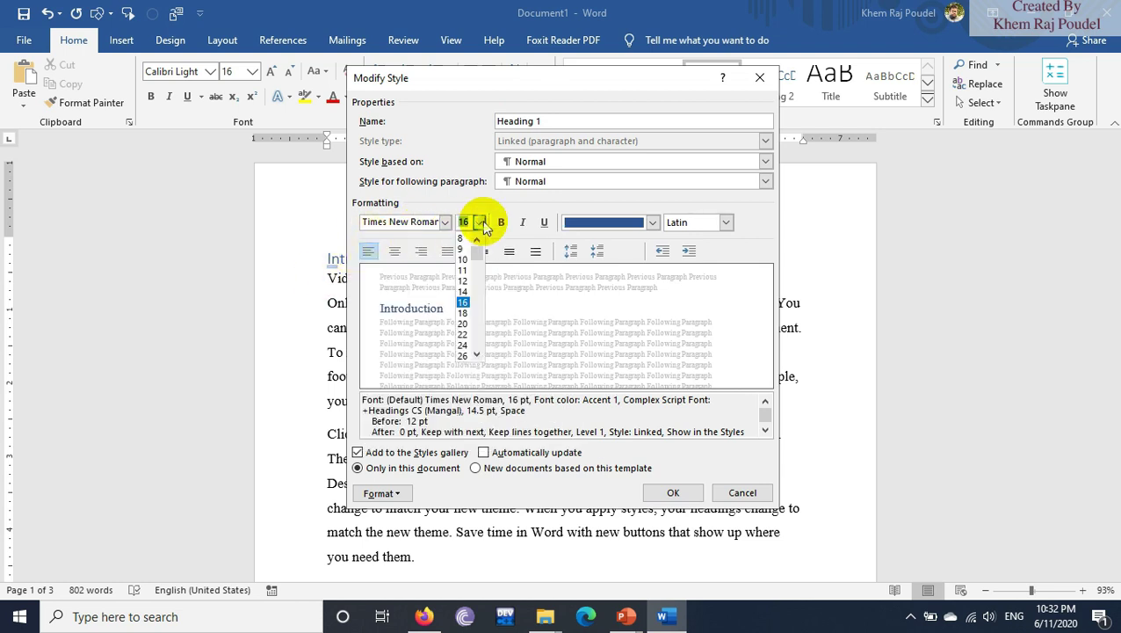
click(462, 324)
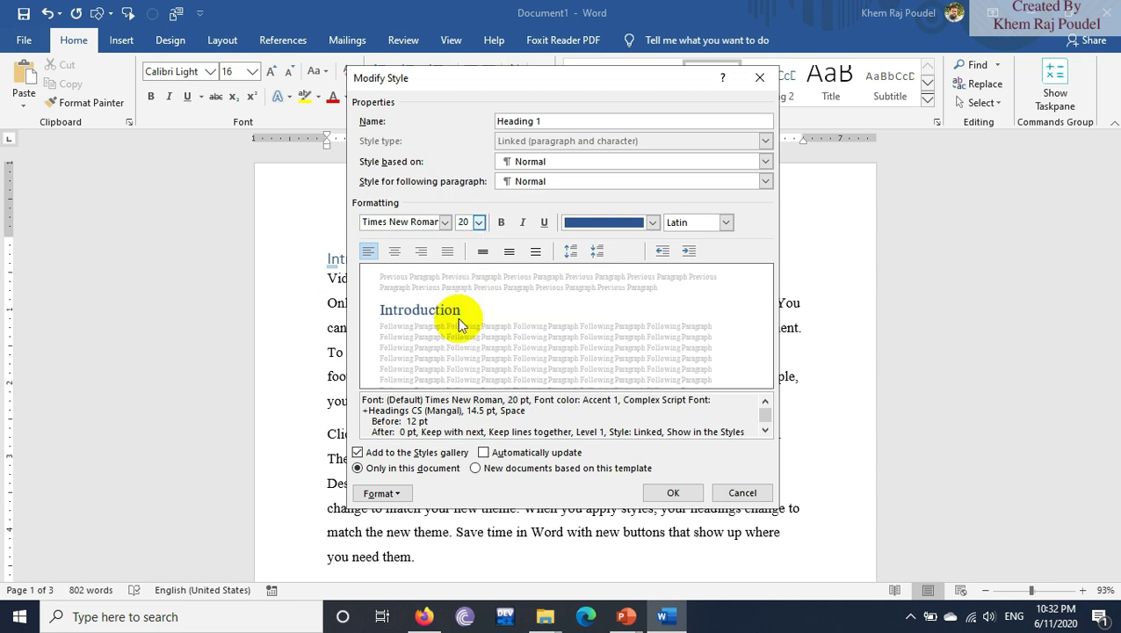
click(502, 225)
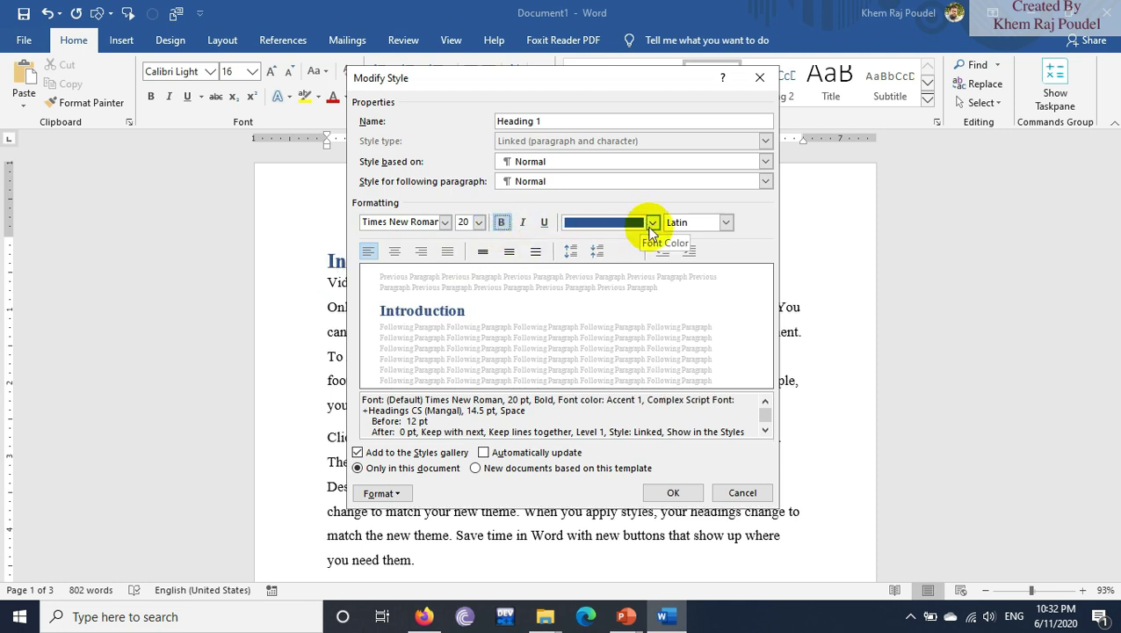
click(654, 225)
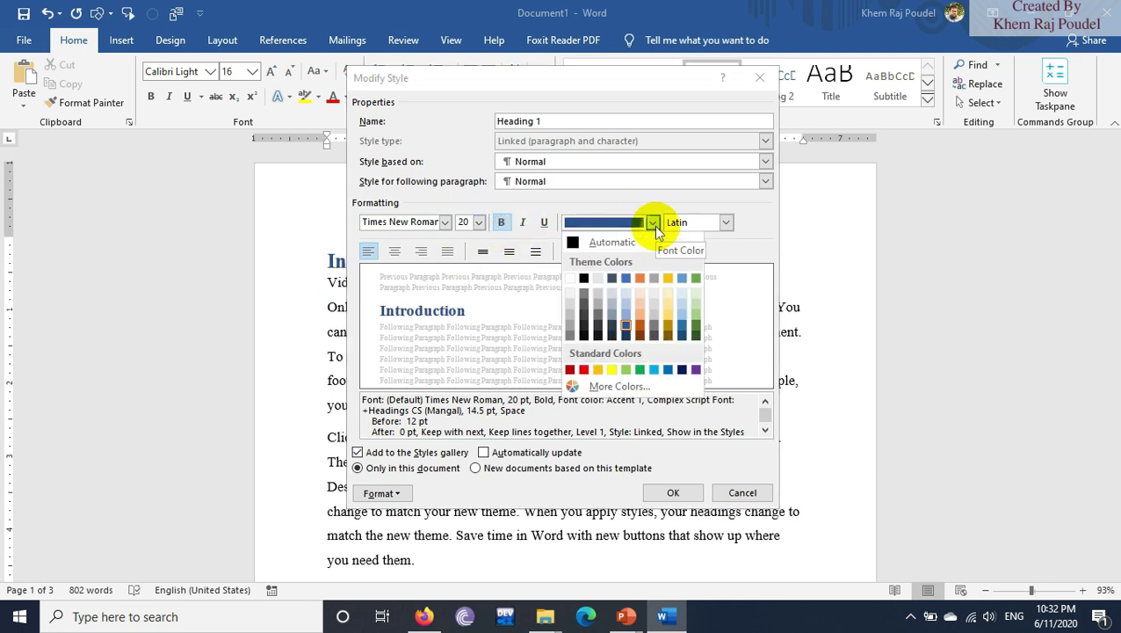
click(583, 278)
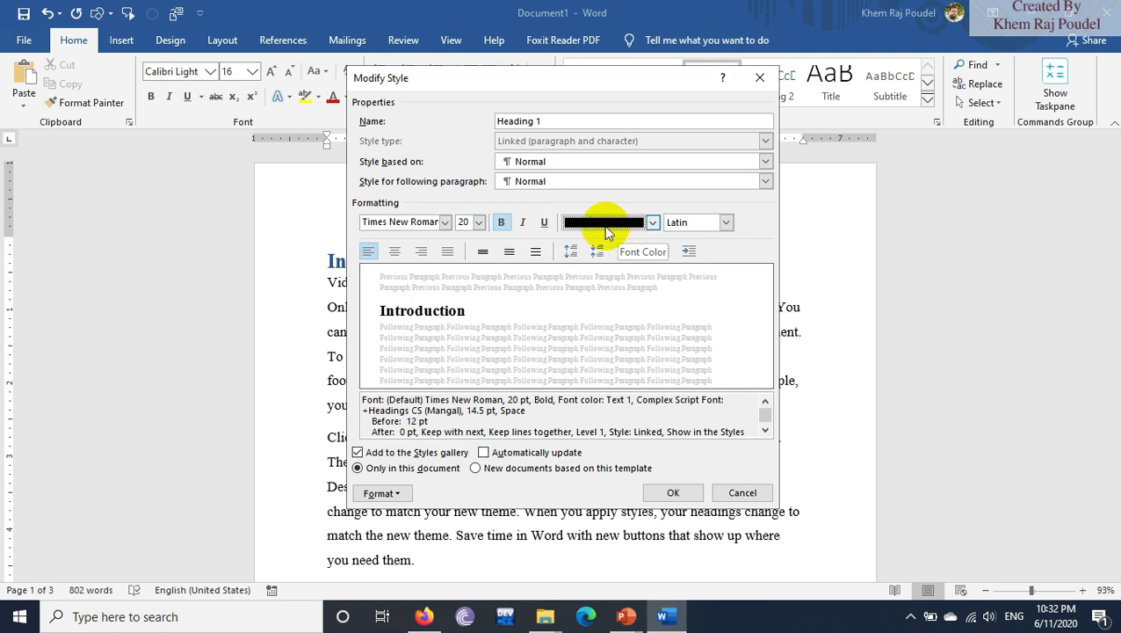
click(673, 493)
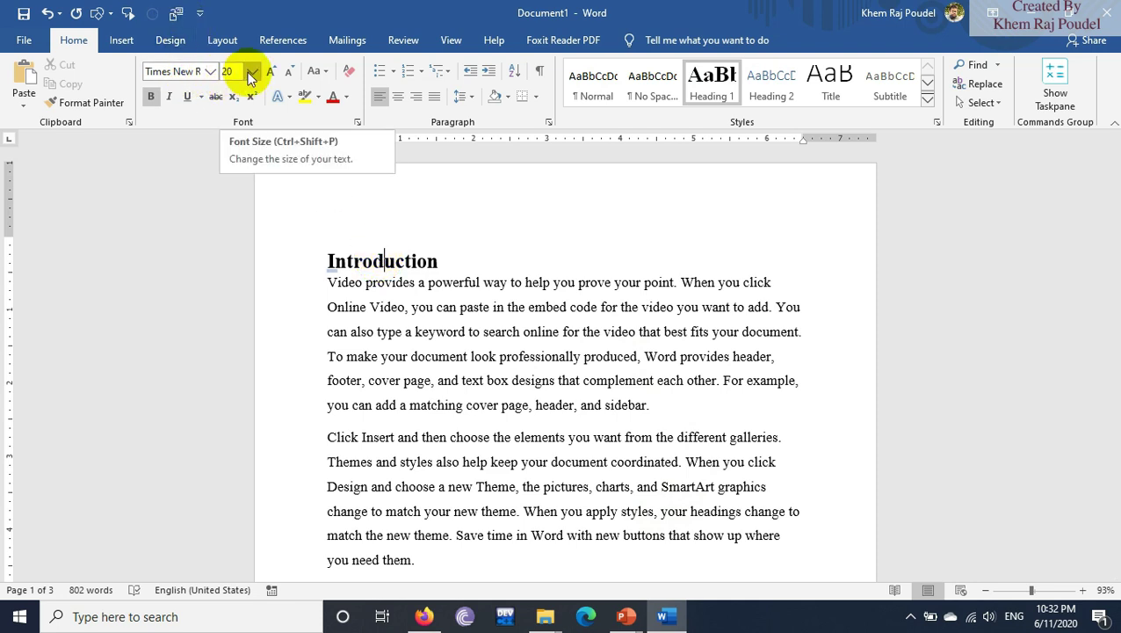
- Modify the Heading 2 style to Times New Roman, 18 pt, bold, Automatic font colour
right_click(768, 82)
click(779, 109)
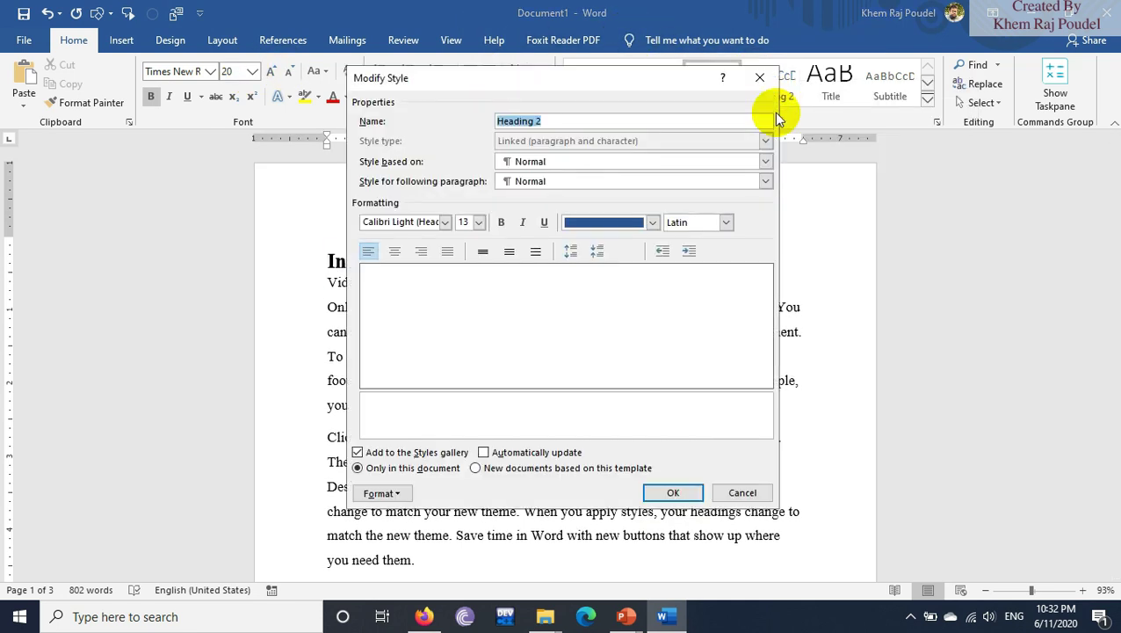
click(445, 221)
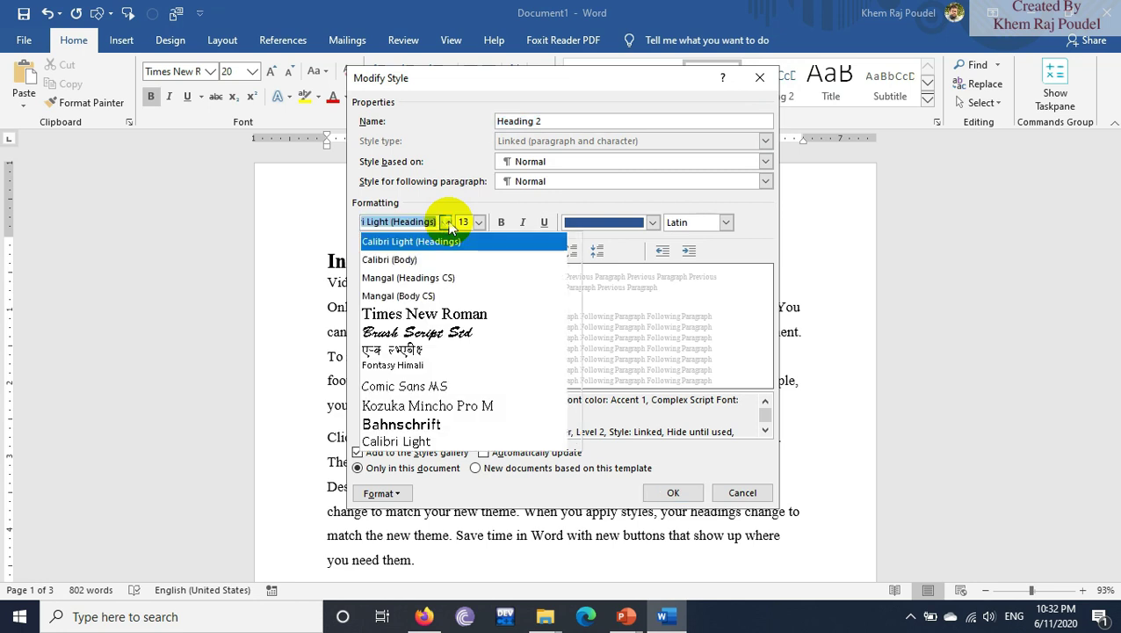
text(Times New Roman)
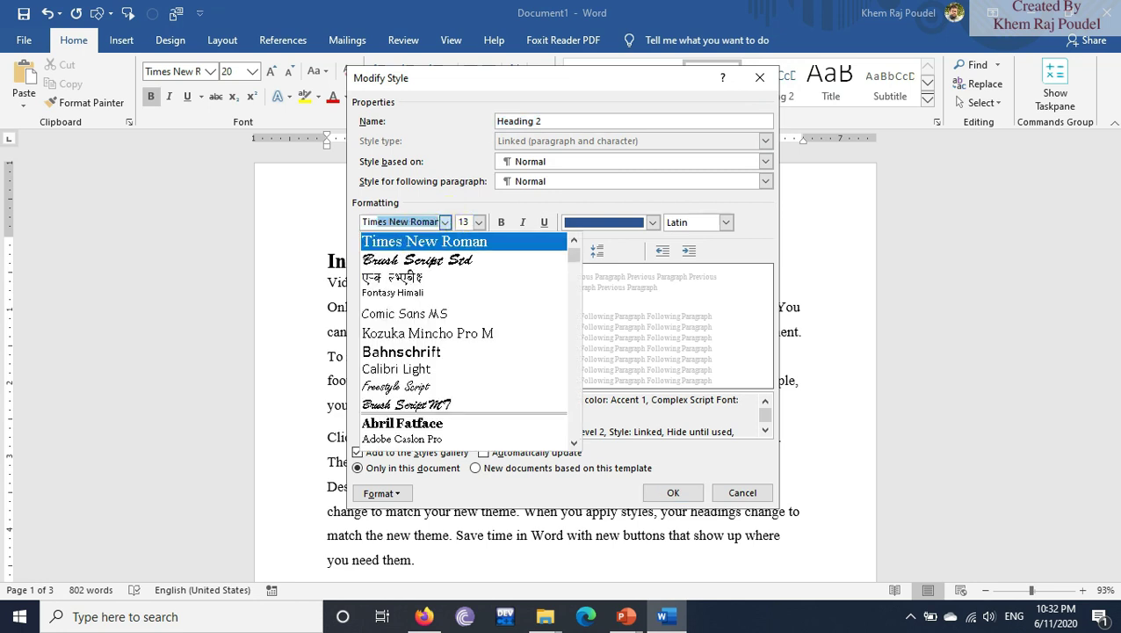
key(Return)
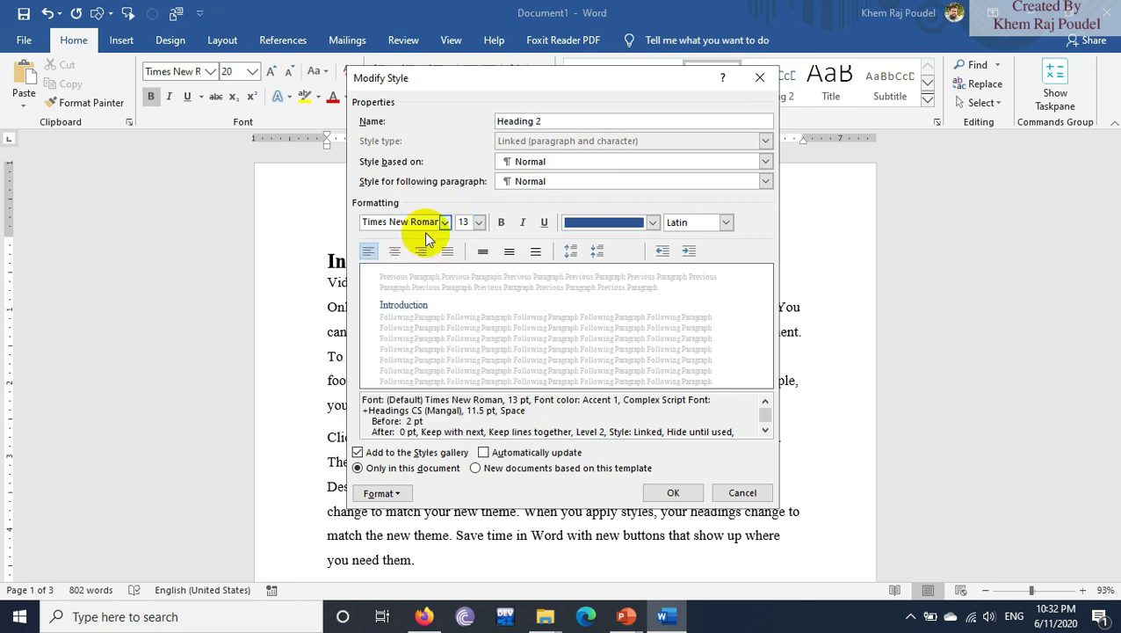
click(479, 222)
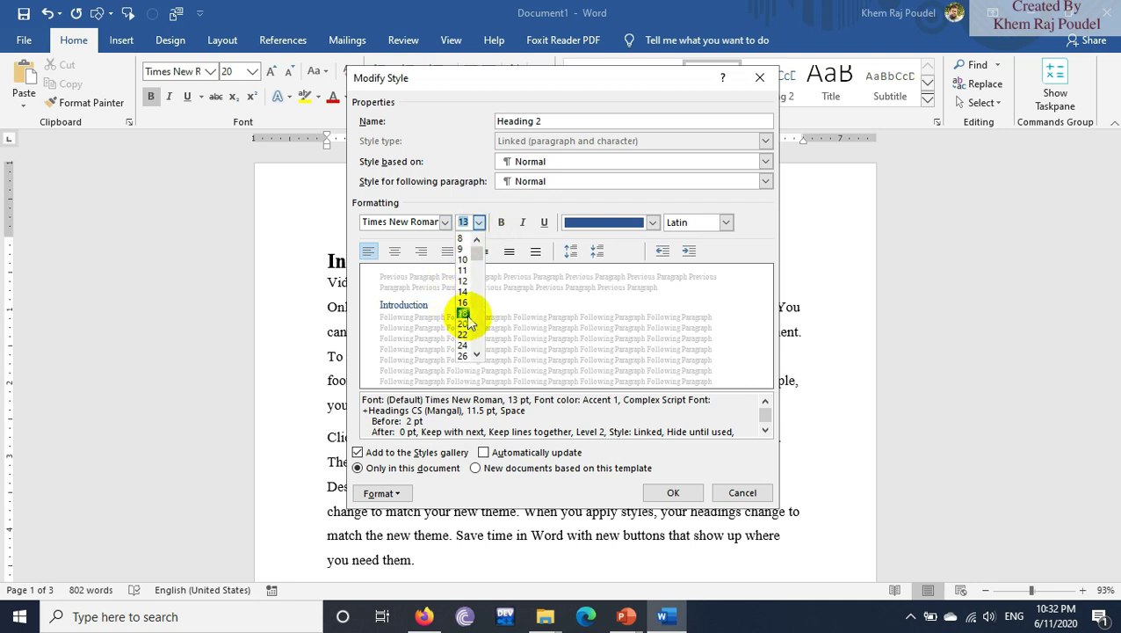
click(466, 314)
click(501, 222)
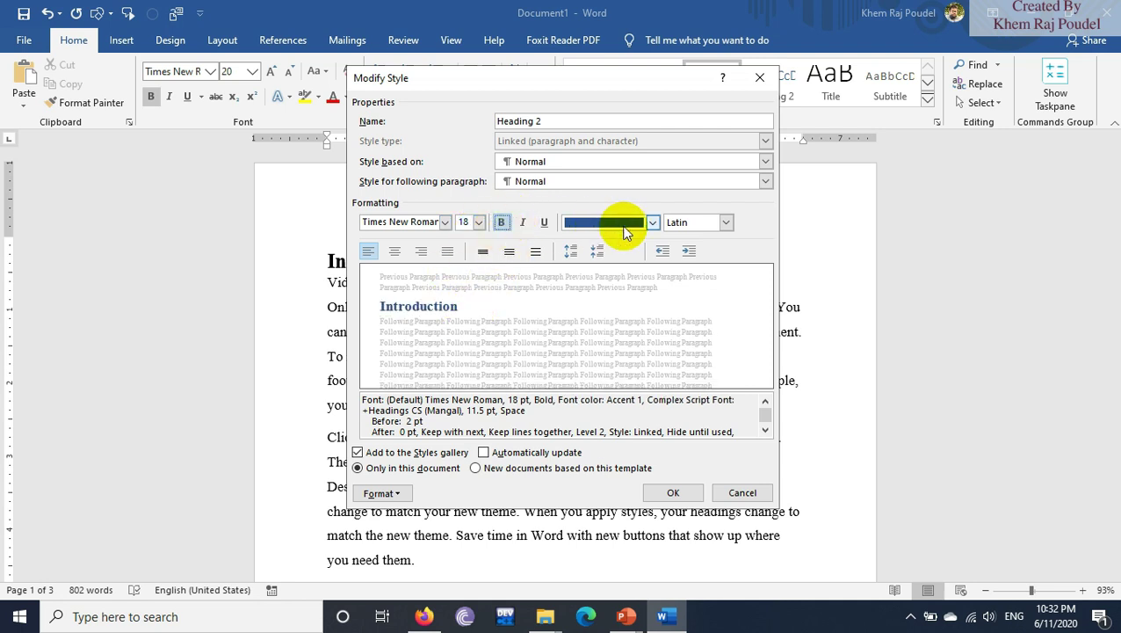
click(652, 222)
click(574, 240)
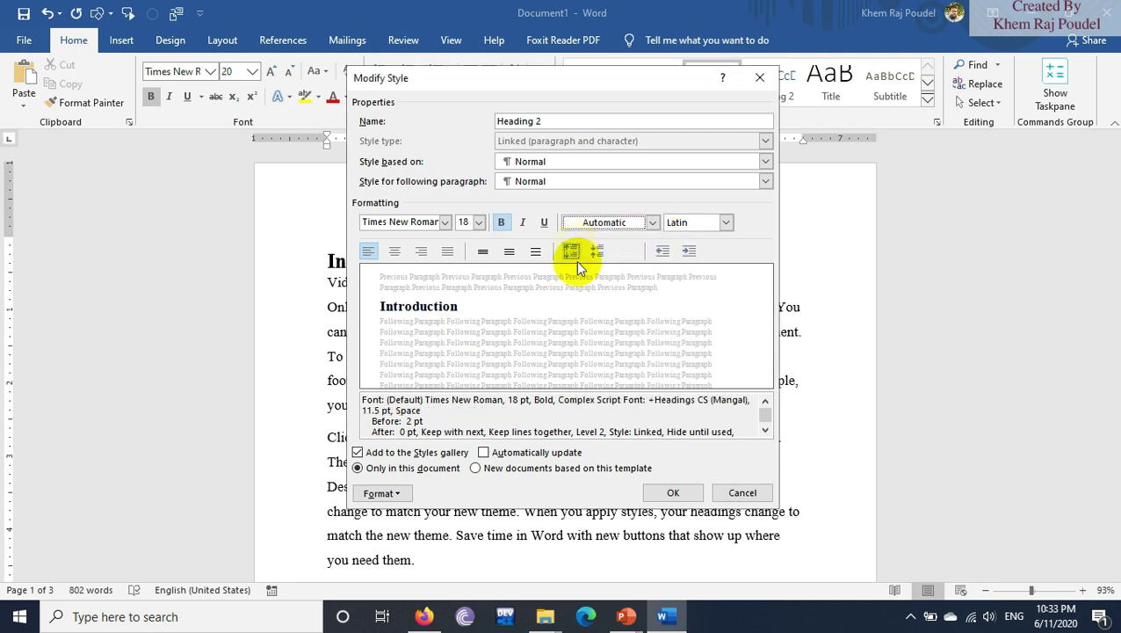
click(672, 492)
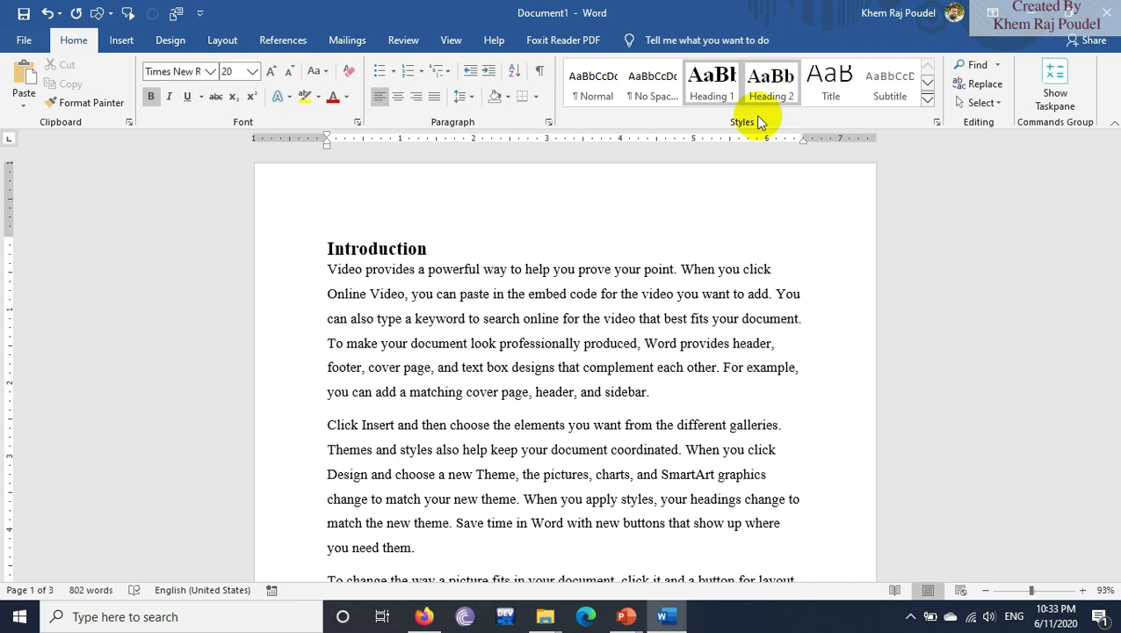
- Apply Heading 1 to the Background of study and Objective lines
scroll(458, 326, down, 3)
scroll(476, 333, down, 2)
scroll(467, 332, down, 3)
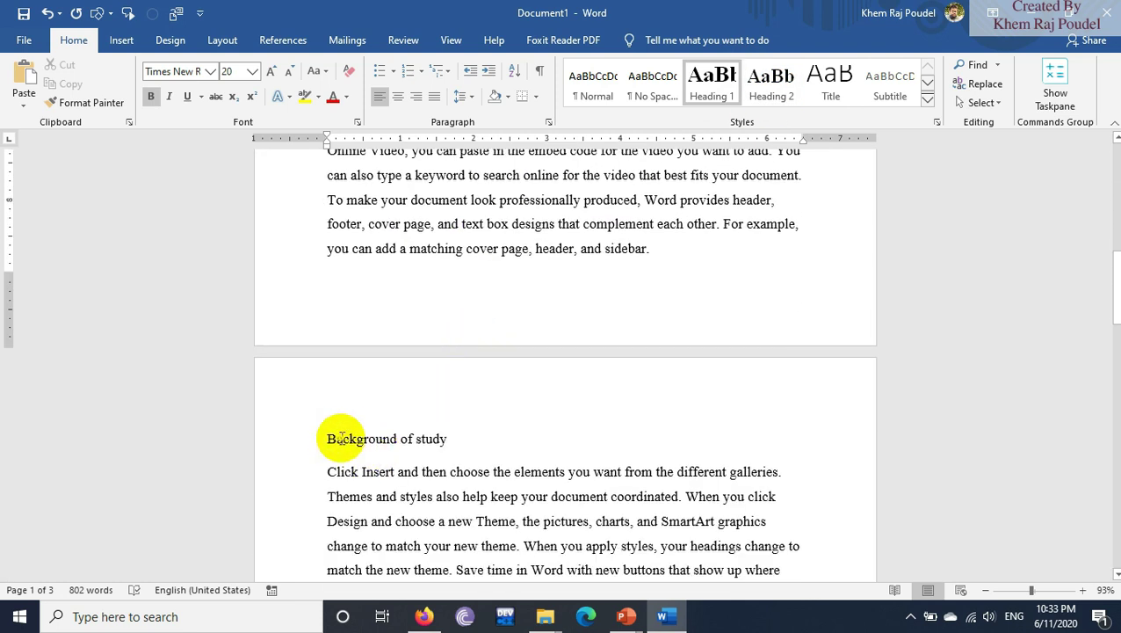
drag(341, 438, 473, 437)
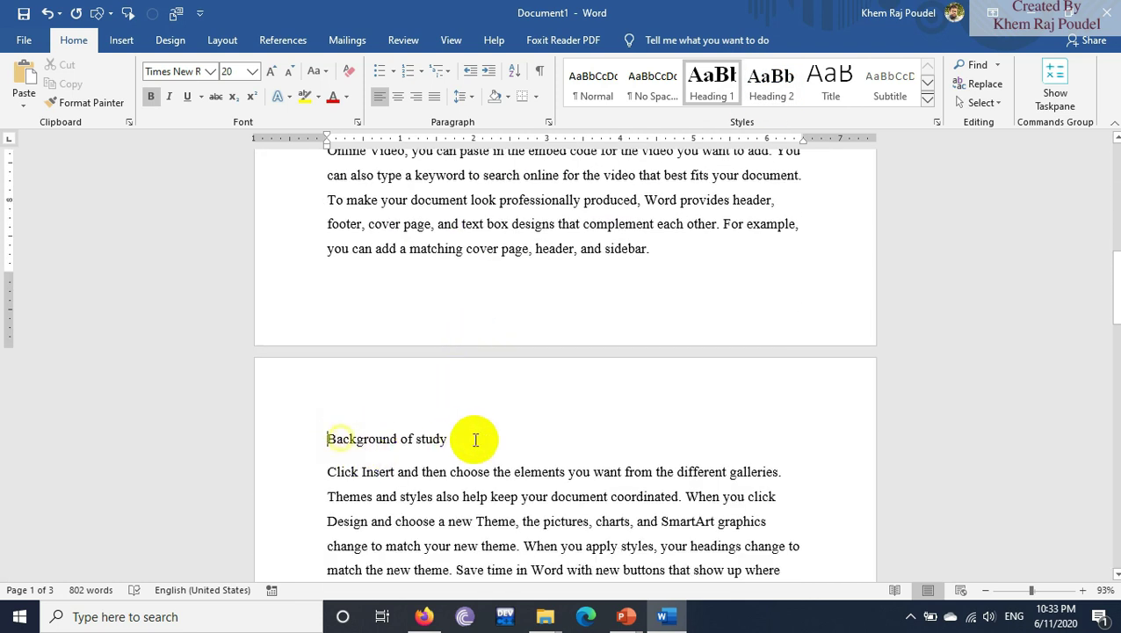
click(718, 95)
scroll(612, 367, down, 2)
scroll(610, 396, down, 3)
scroll(607, 370, down, 2)
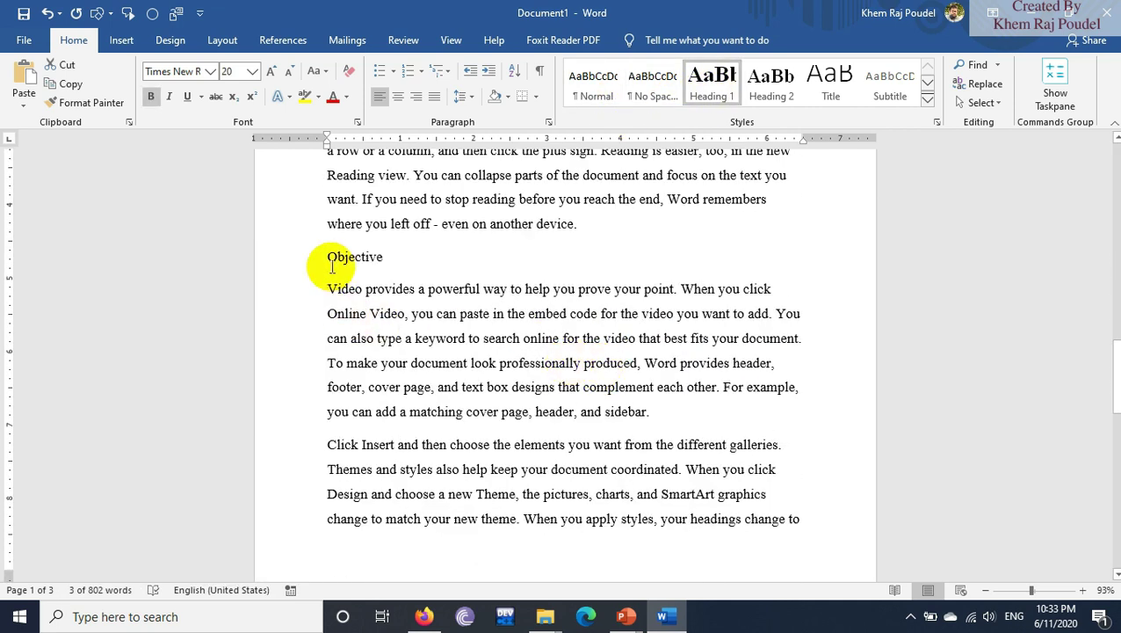
drag(326, 257, 445, 257)
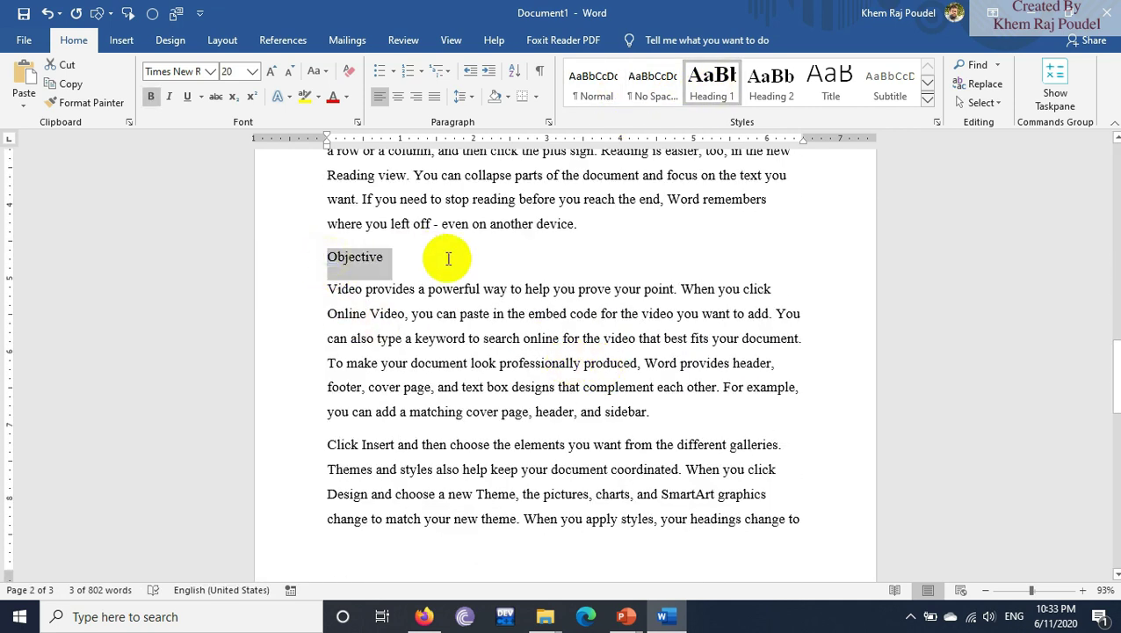
click(707, 99)
- Insert an empty paragraph above the Click Insert paragraph under Objective
scroll(533, 300, down, 2)
scroll(546, 312, down, 3)
scroll(546, 314, up, 3)
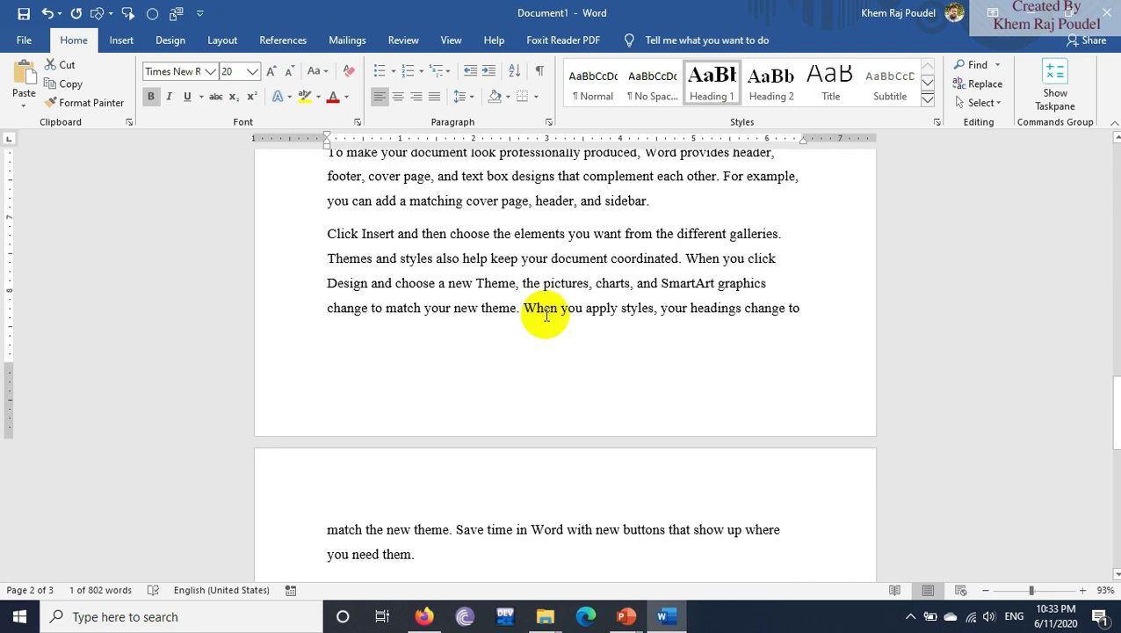
scroll(546, 314, up, 2)
click(328, 336)
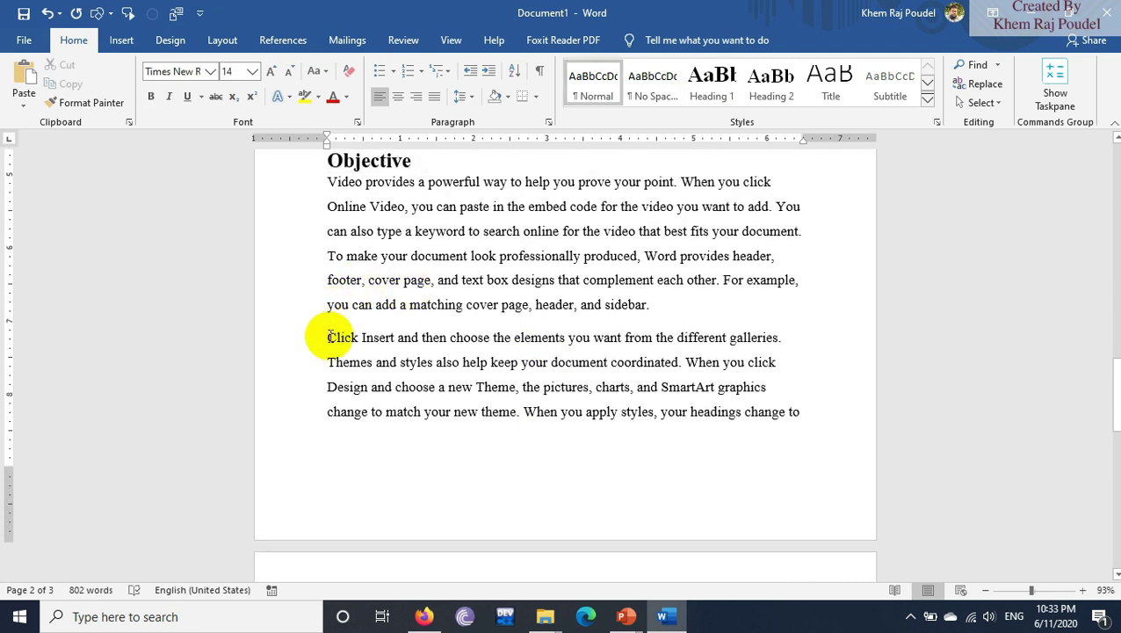
key(Return)
text(General objectives)
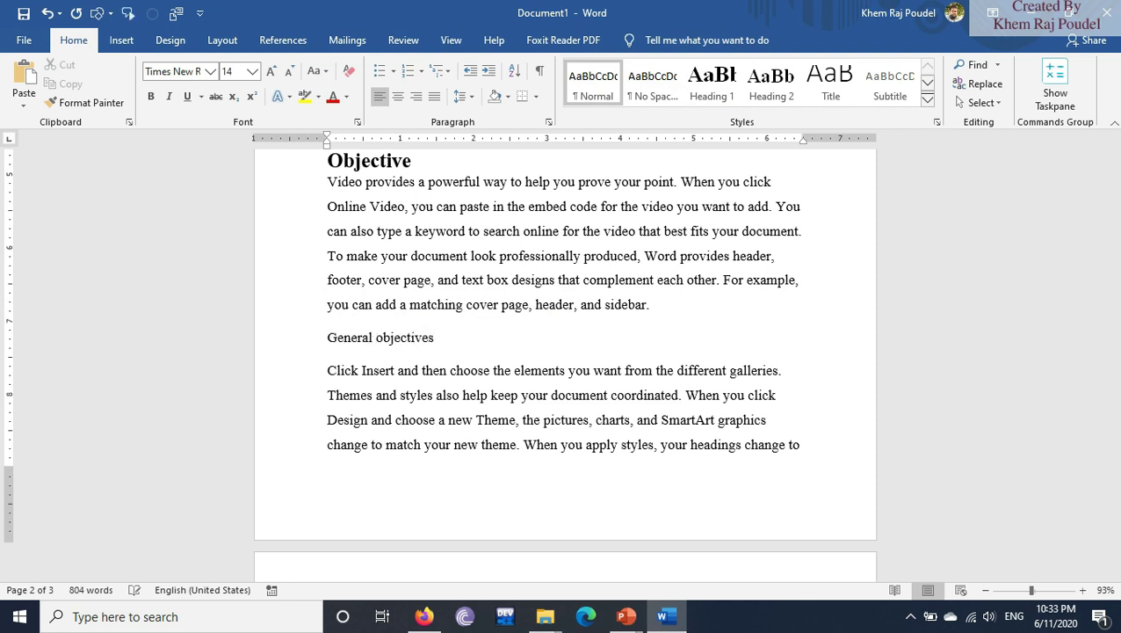
- Add a 'Specific objectives' line above the Video provides paragraph
scroll(352, 418, down, 3)
scroll(353, 404, down, 6)
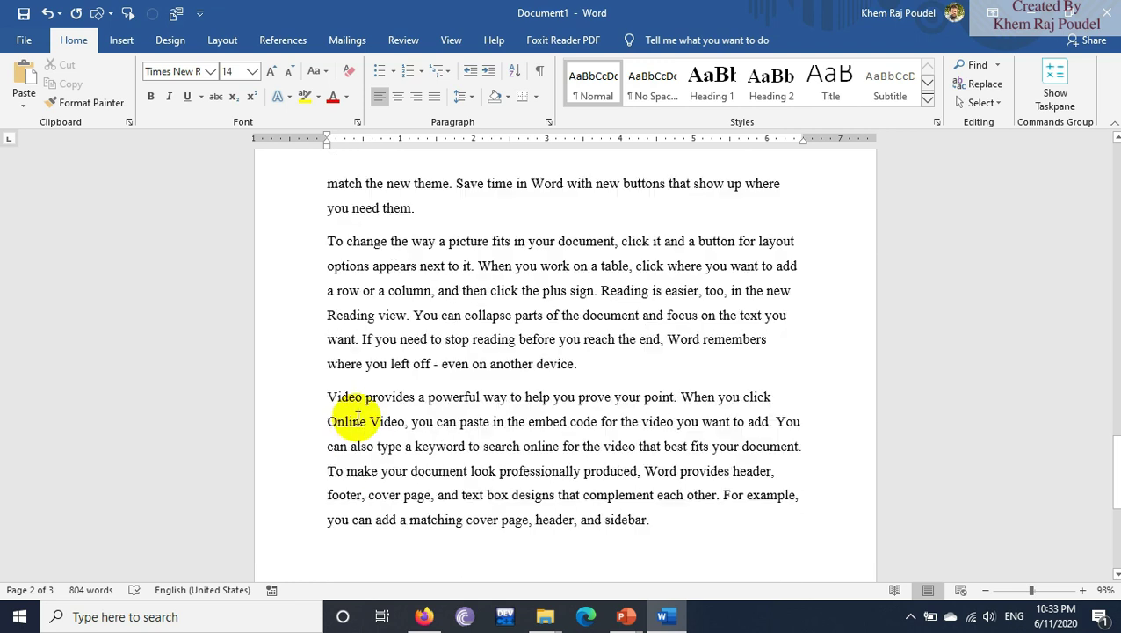
click(326, 362)
key(Return)
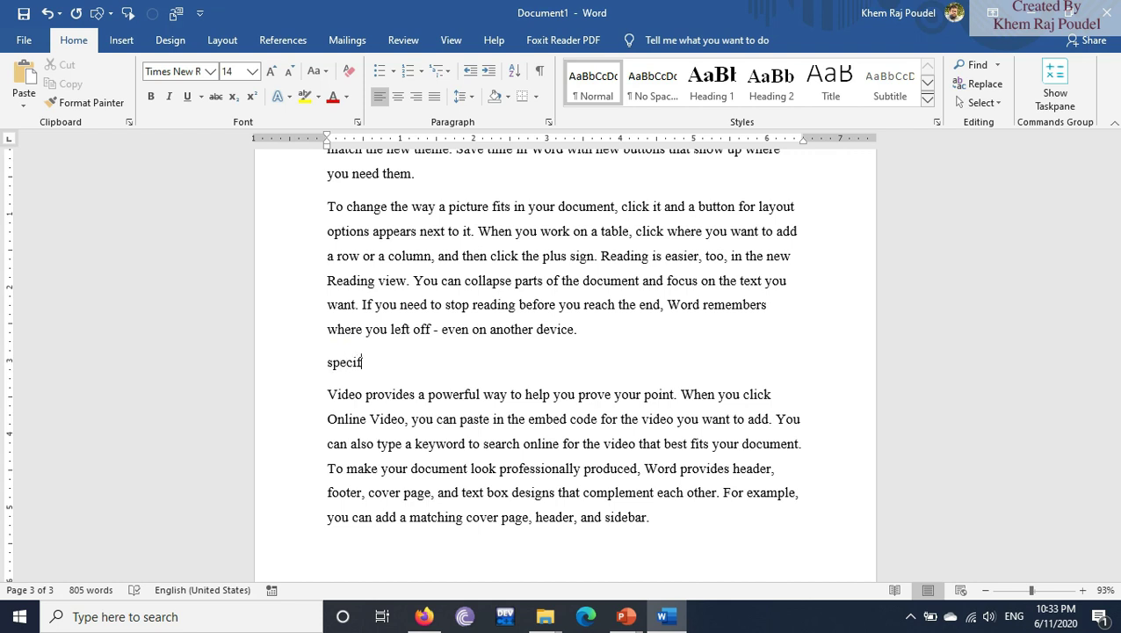
text(ectives)
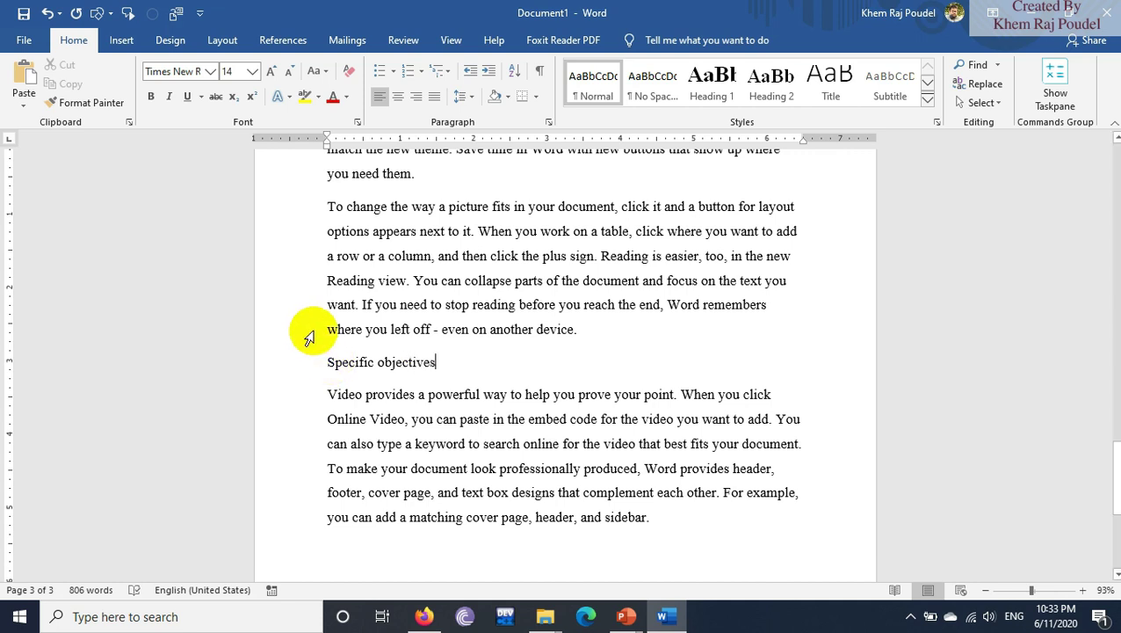
- Apply Heading 2 to General objectives and Specific objectives, then start a new line after 'sidebar.'
scroll(304, 343, up, 4)
scroll(307, 354, up, 3)
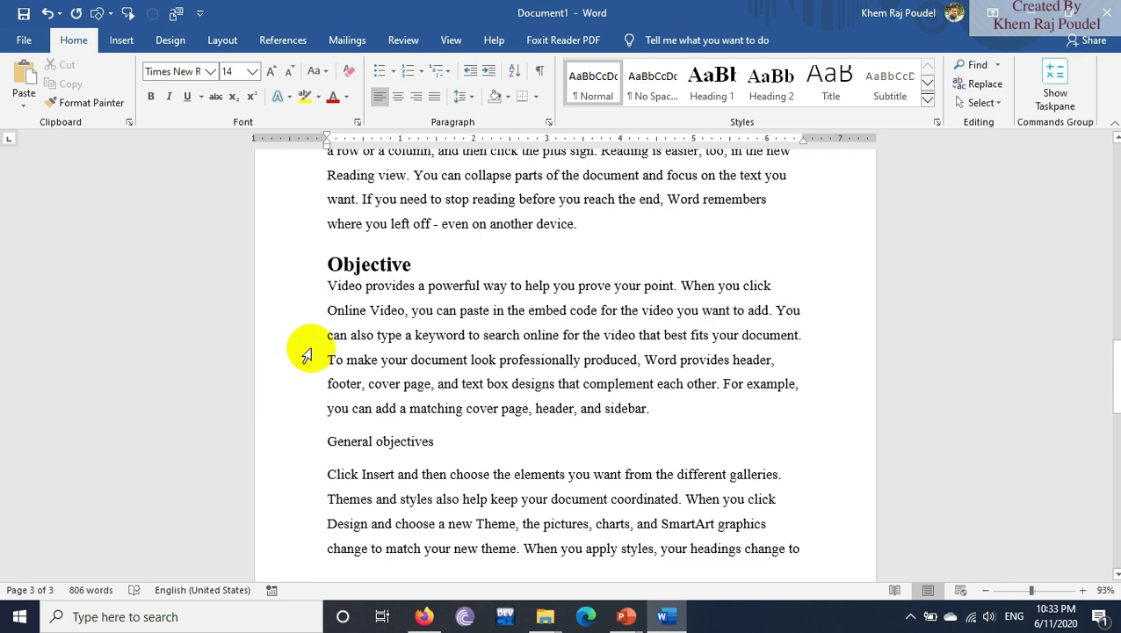
scroll(307, 354, up, 2)
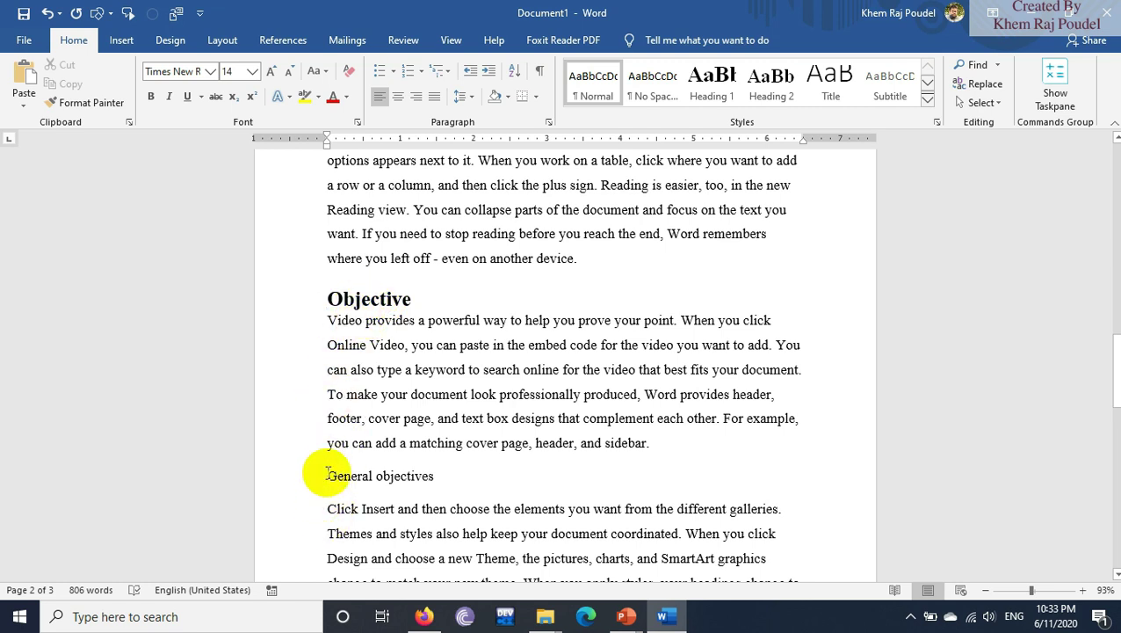
drag(333, 475, 437, 475)
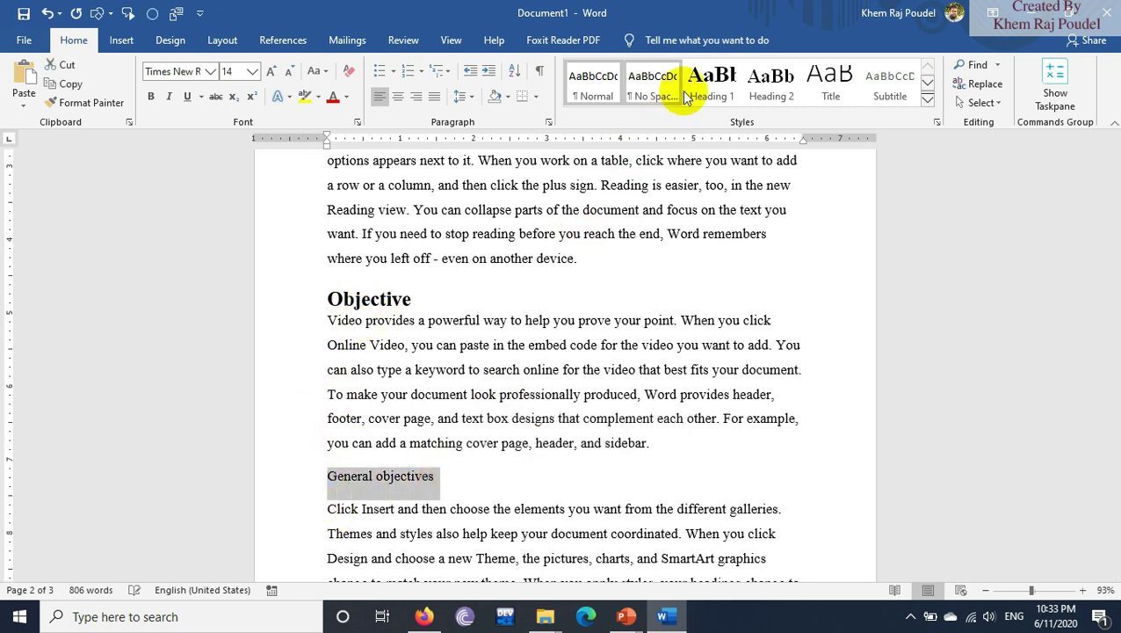
click(761, 101)
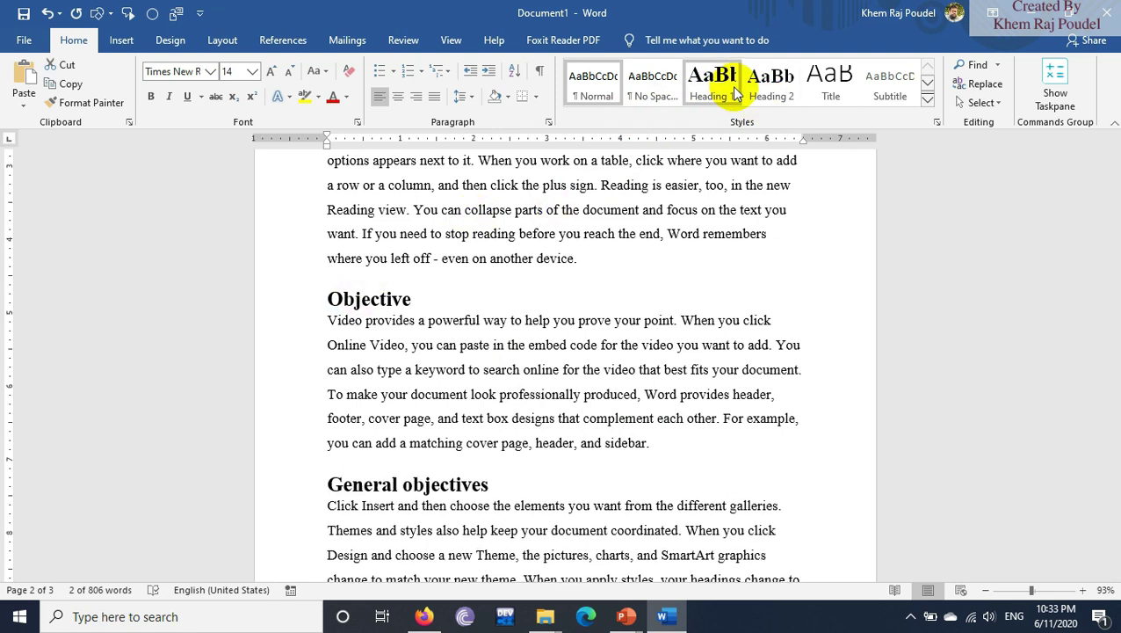
scroll(638, 314, down, 3)
scroll(638, 324, down, 3)
scroll(636, 327, down, 3)
scroll(463, 325, down, 3)
scroll(458, 325, down, 2)
scroll(400, 272, up, 1)
drag(321, 188, 463, 188)
click(754, 91)
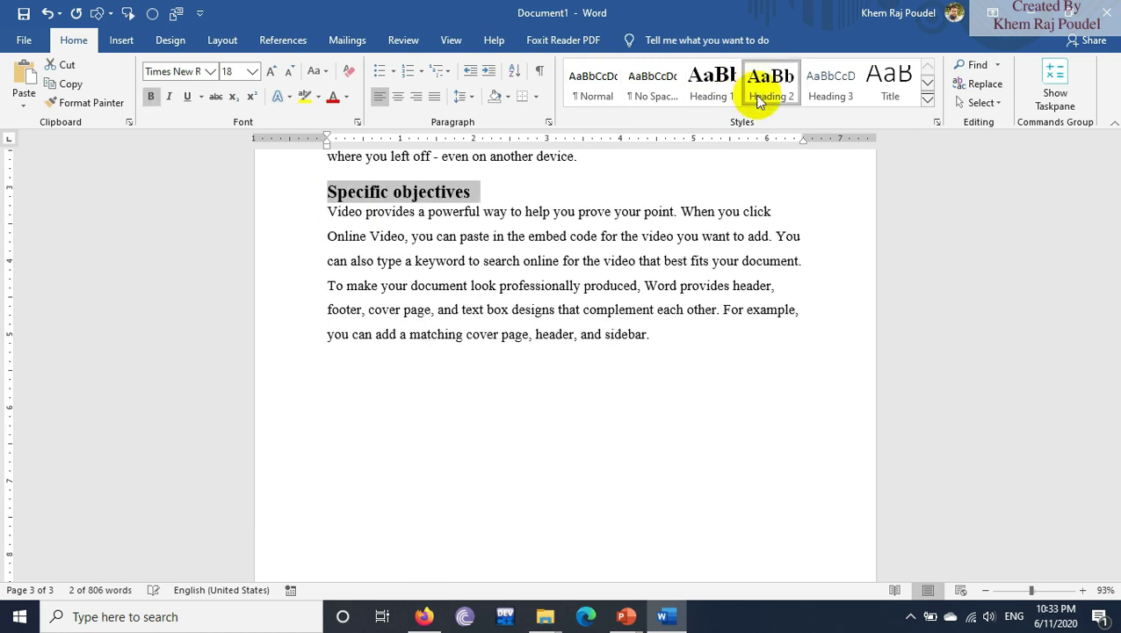
click(673, 336)
key(Return)
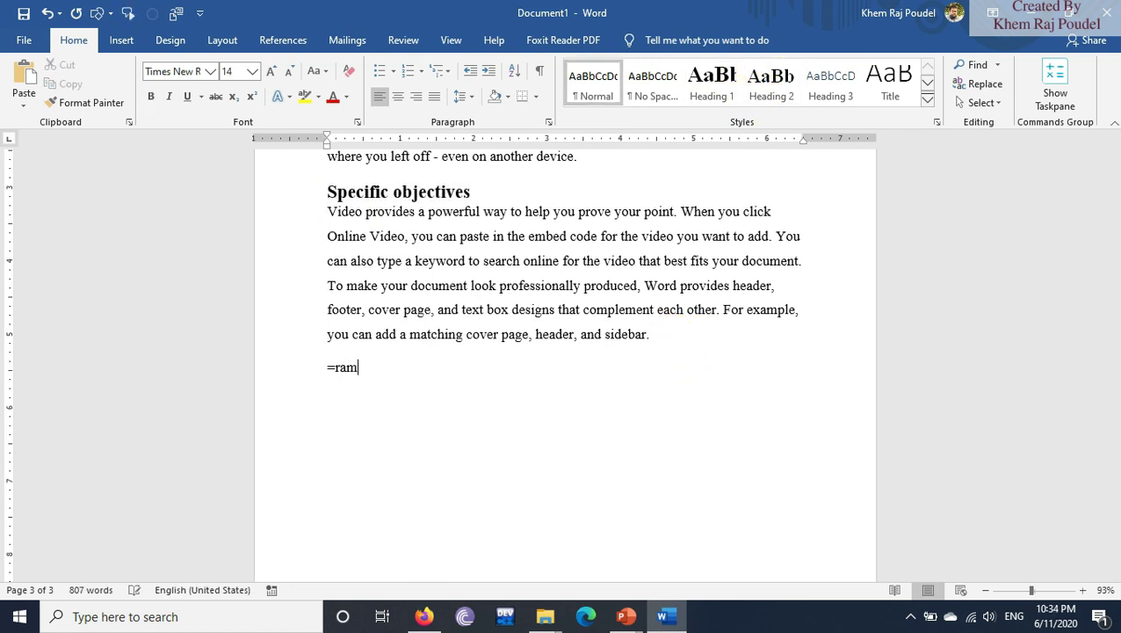
- Generate sample paragraphs with the =rand(20, 5) formula after Specific objectives
text(nd()
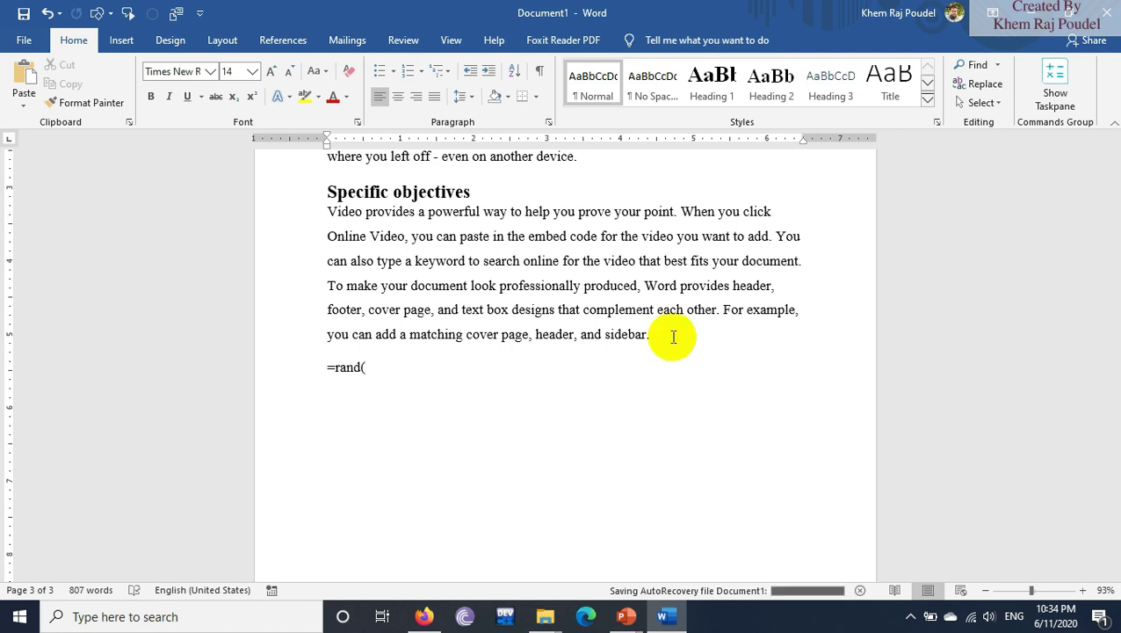
text(20, 5)
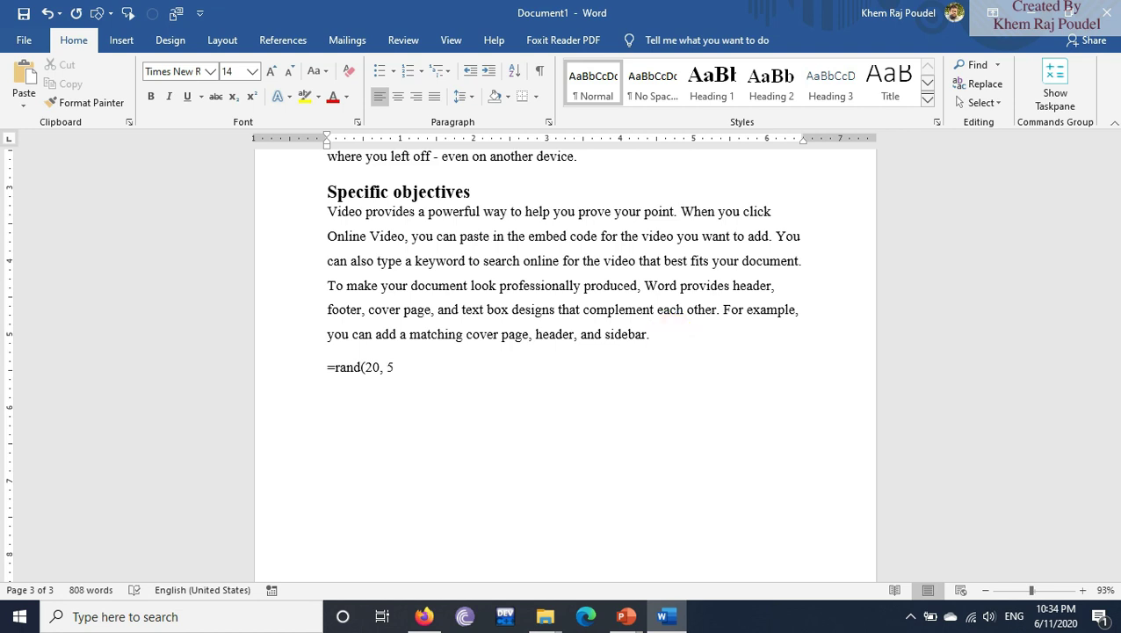
text())
key(Return)
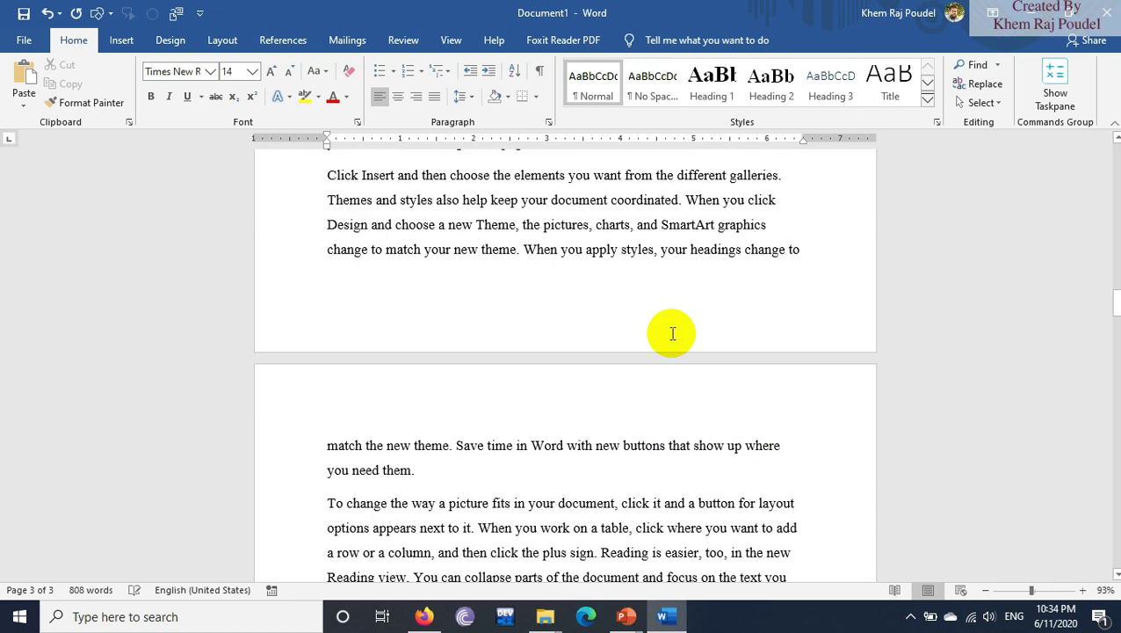
scroll(665, 333, down, 1)
scroll(665, 333, down, 2)
scroll(668, 347, down, 2)
scroll(668, 347, down, 2)
scroll(665, 353, down, 2)
scroll(666, 355, down, 1)
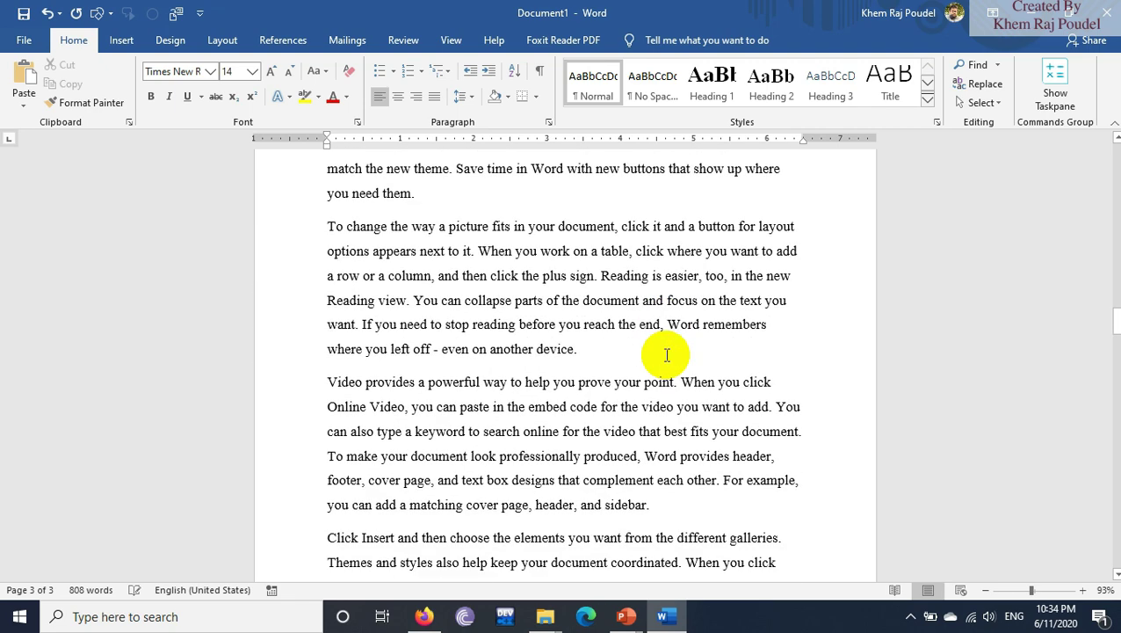
scroll(666, 355, down, 1)
scroll(666, 355, down, 1)
scroll(665, 356, down, 3)
scroll(664, 356, down, 1)
scroll(664, 356, down, 2)
scroll(664, 355, down, 2)
scroll(664, 355, down, 2)
scroll(664, 356, down, 1)
- Insert an empty line before the second 'Video provides' paragraph
scroll(283, 420, up, 2)
scroll(325, 350, up, 1)
scroll(338, 352, up, 4)
scroll(357, 351, up, 2)
scroll(365, 369, down, 3)
scroll(308, 313, down, 5)
scroll(327, 387, down, 1)
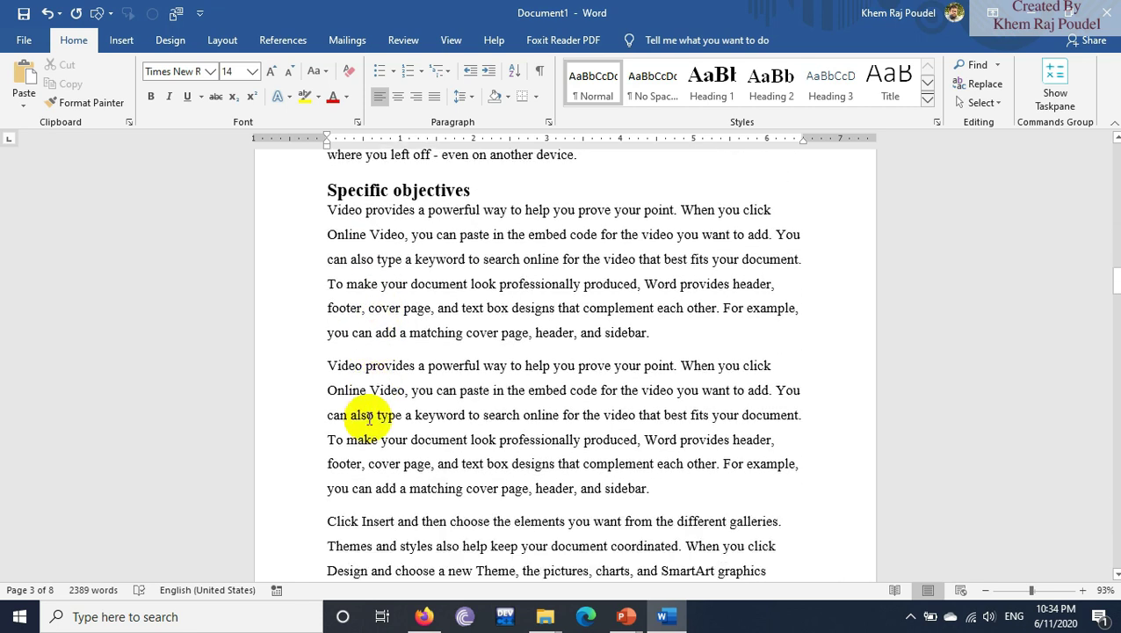
click(331, 366)
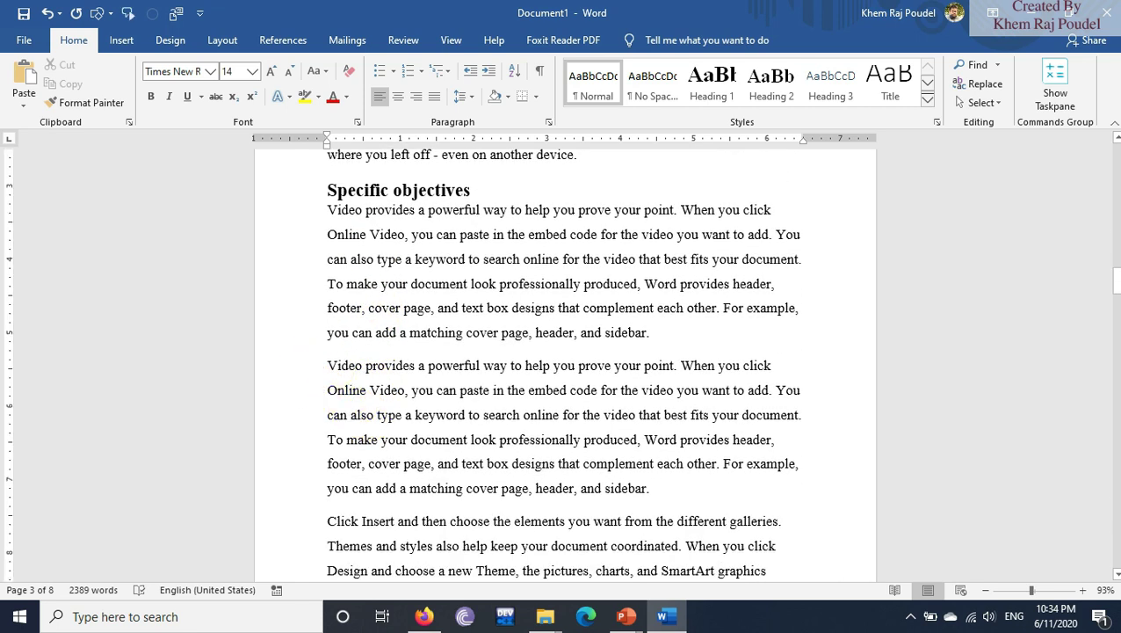
key(Return)
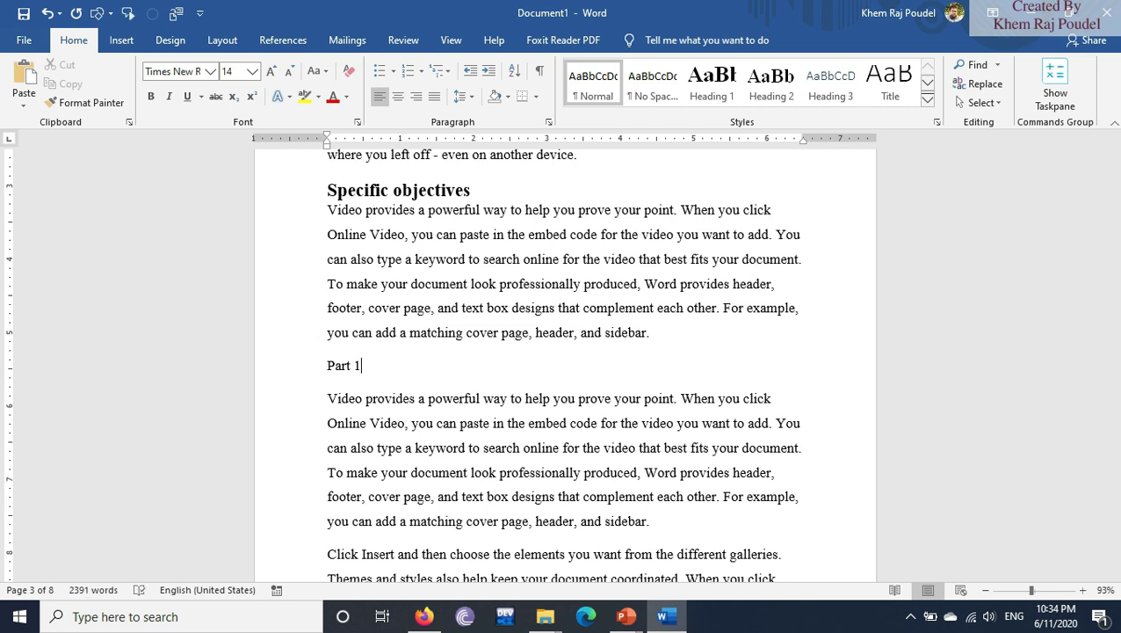
- Select the new 'Part 1' line and apply the Heading 3 style
drag(326, 367, 388, 369)
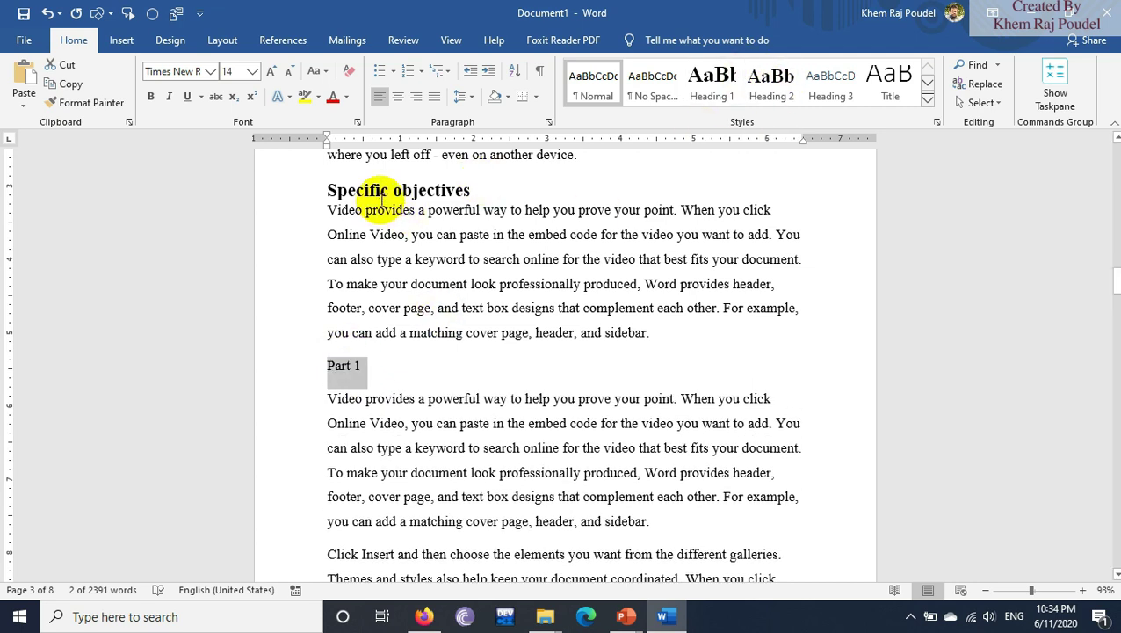
click(826, 88)
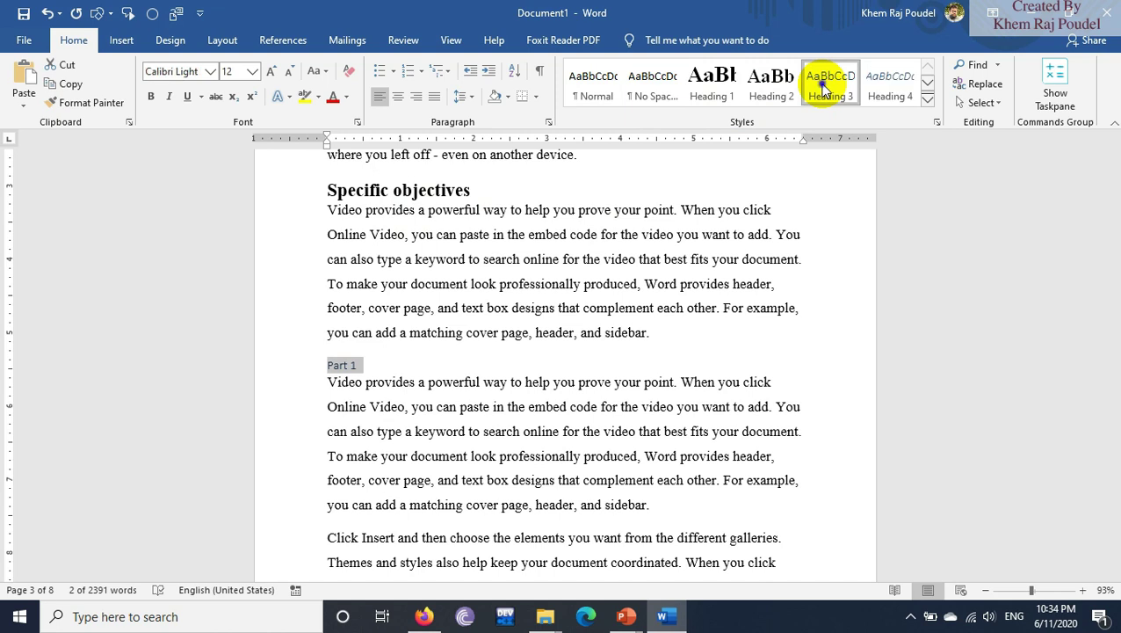
- Modify Heading 3 to Times New Roman, 16 pt, bold, Automatic font colour
right_click(826, 88)
click(845, 115)
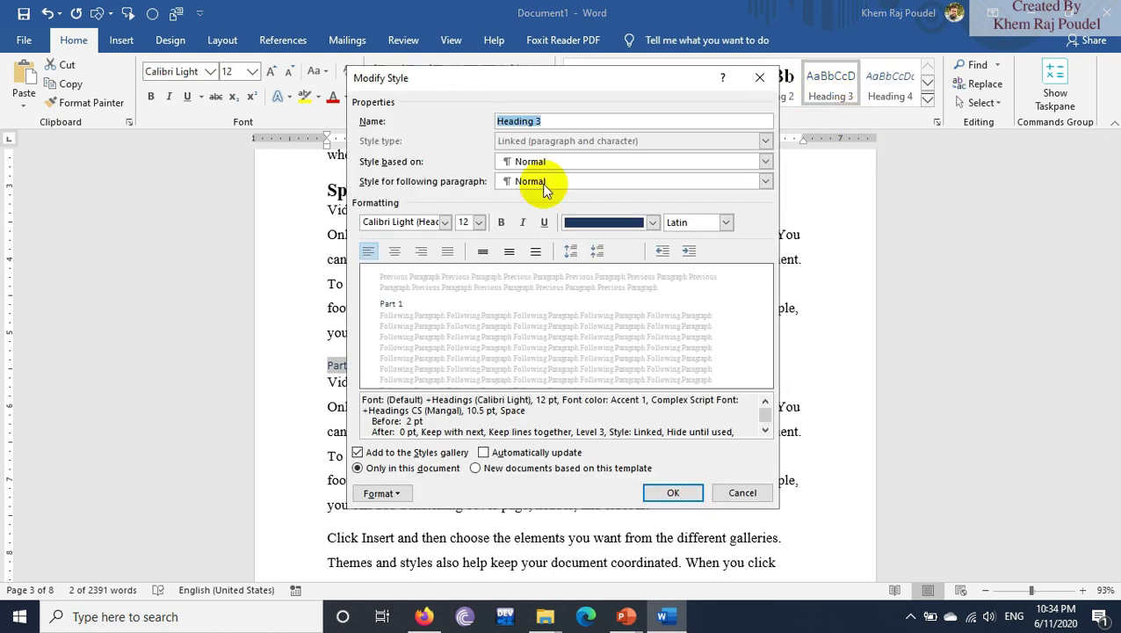
click(401, 222)
text(Times New Roman)
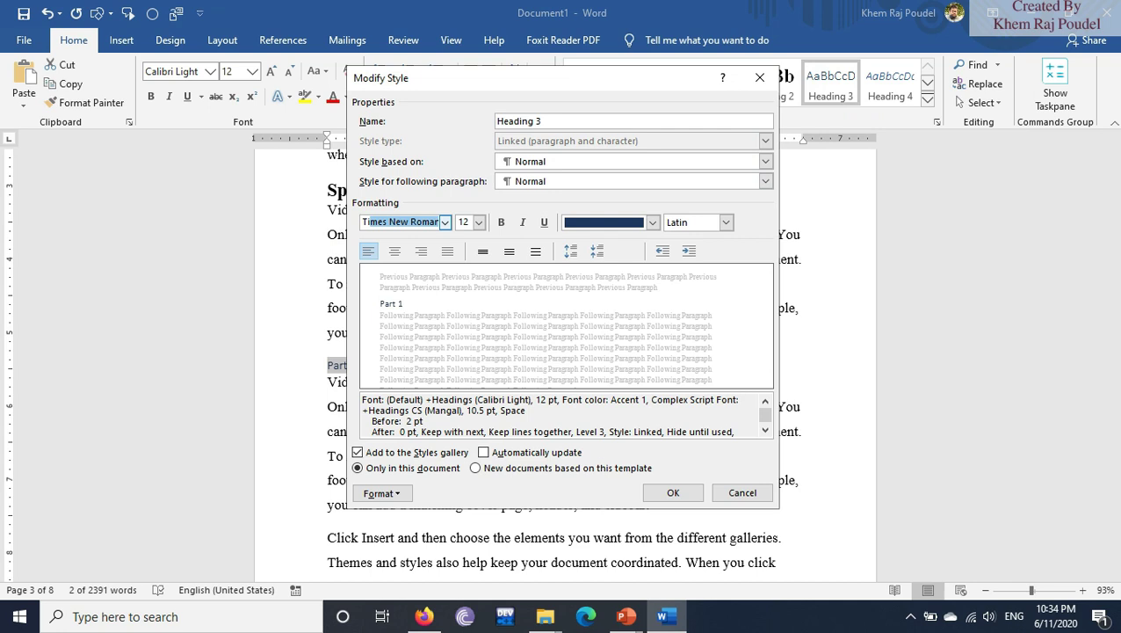
click(389, 227)
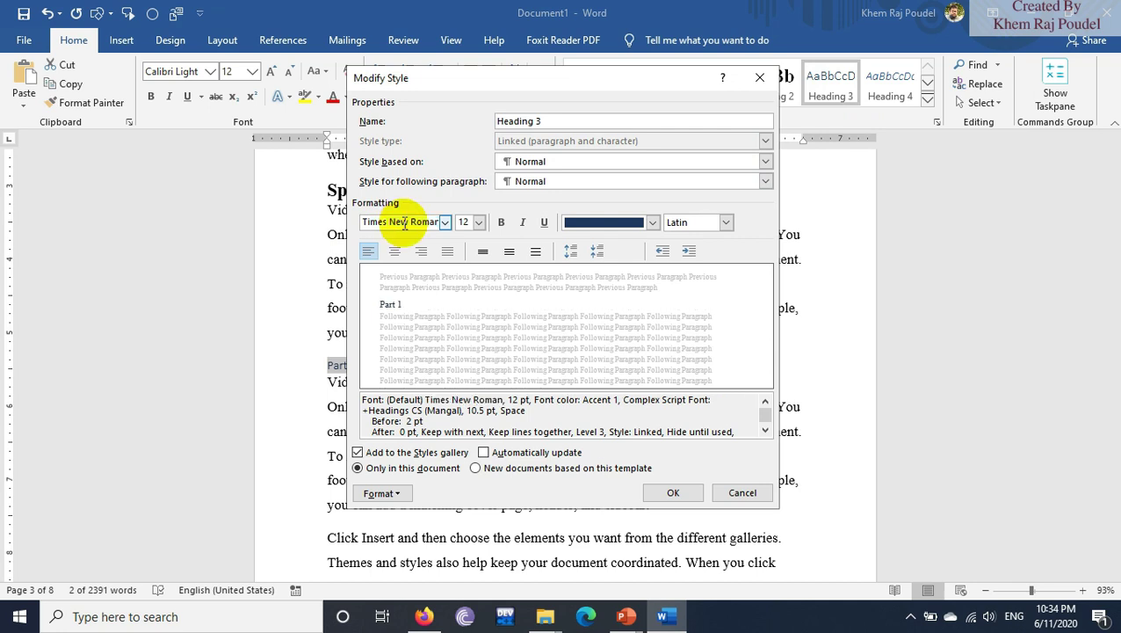
click(479, 223)
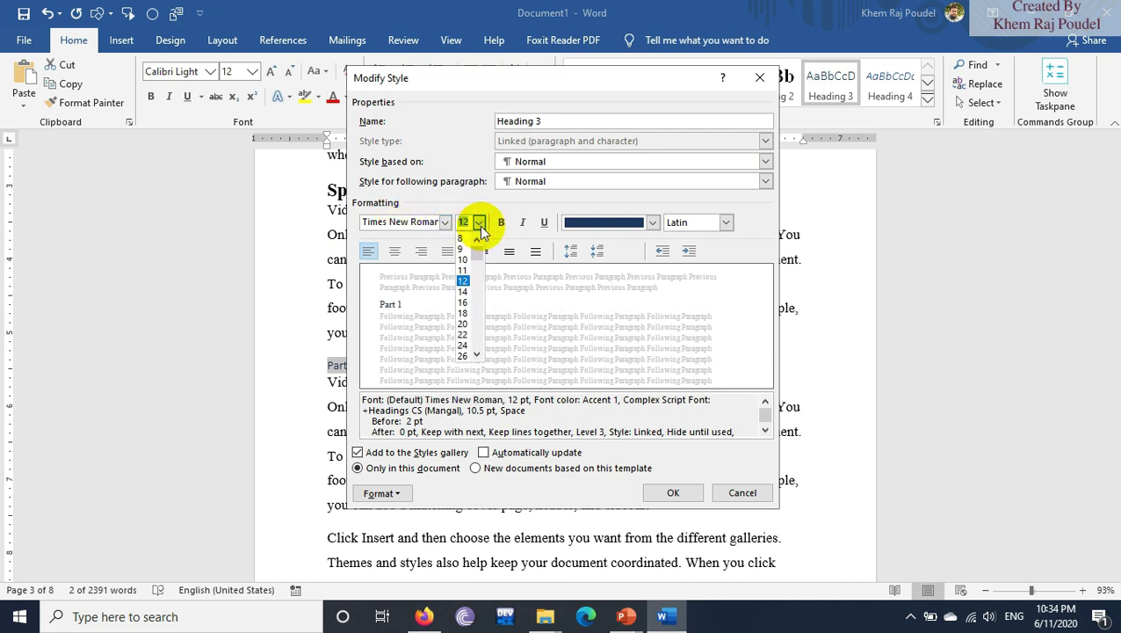
click(463, 302)
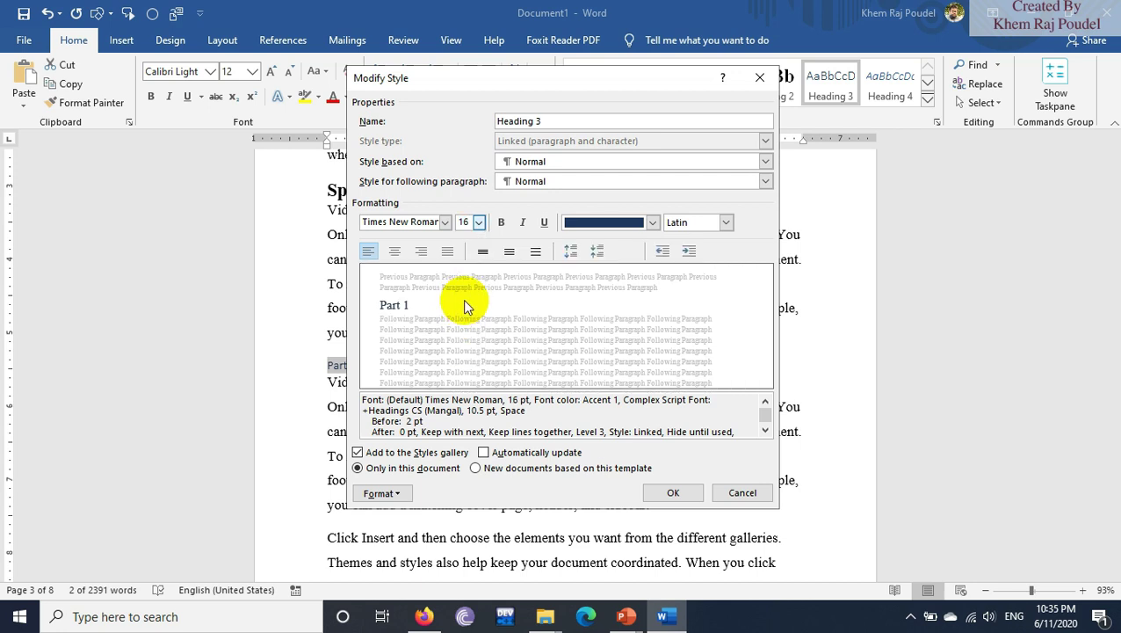
click(501, 222)
click(653, 222)
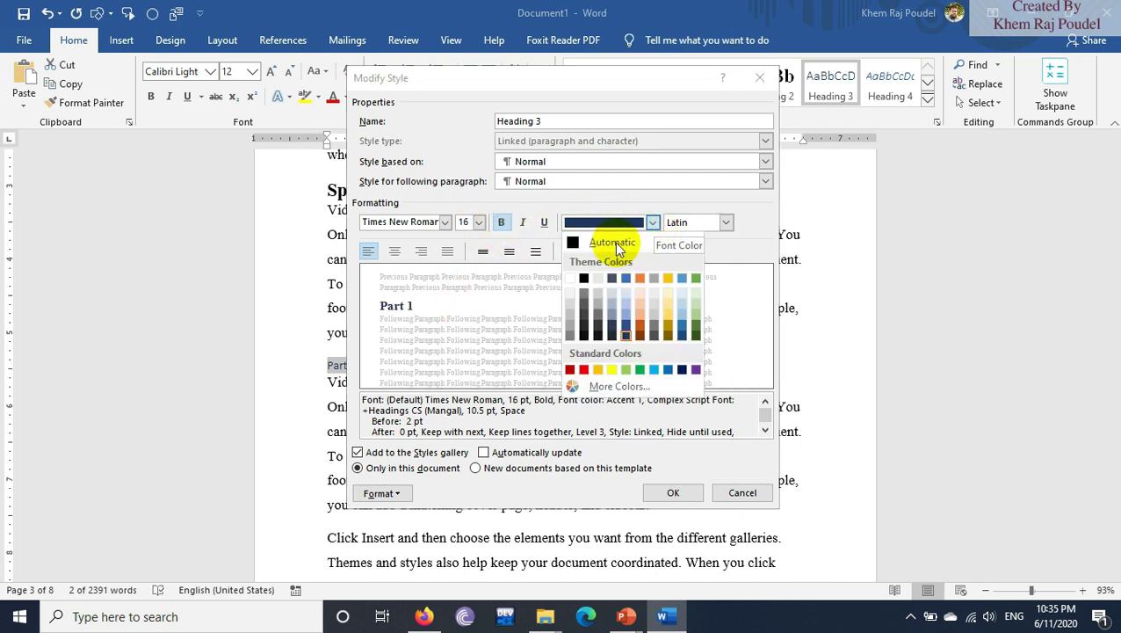
click(577, 241)
click(646, 493)
scroll(527, 395, down, 2)
- Add a 'Part 2' line above the 'To change' paragraph and style it Heading 3
scroll(536, 409, down, 2)
scroll(393, 438, down, 2)
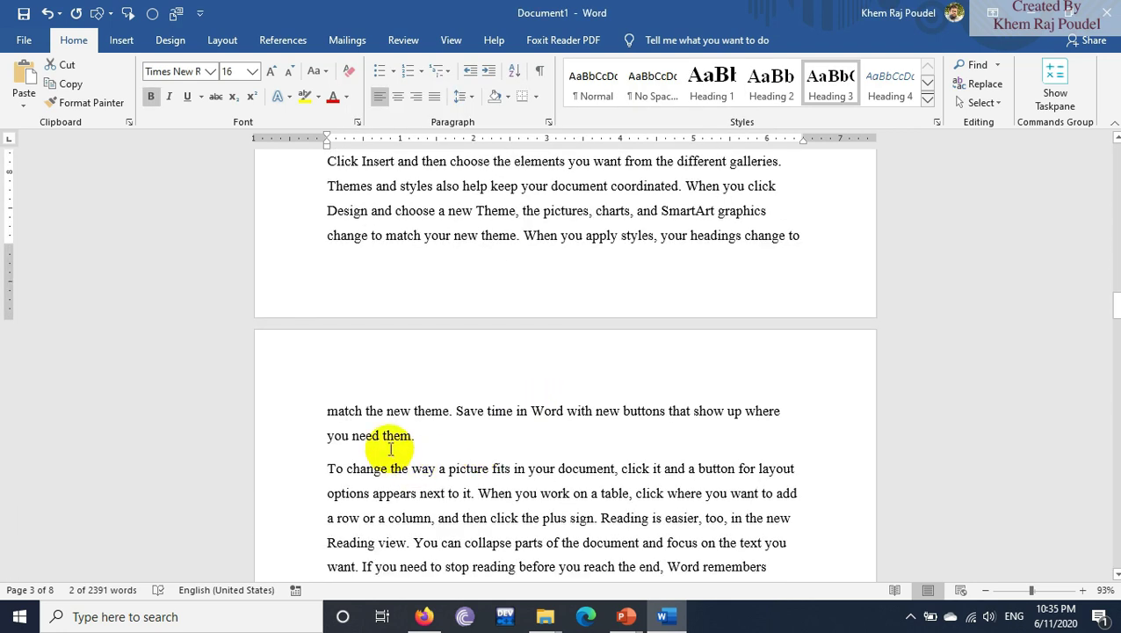
click(333, 467)
key(Return)
key(Up)
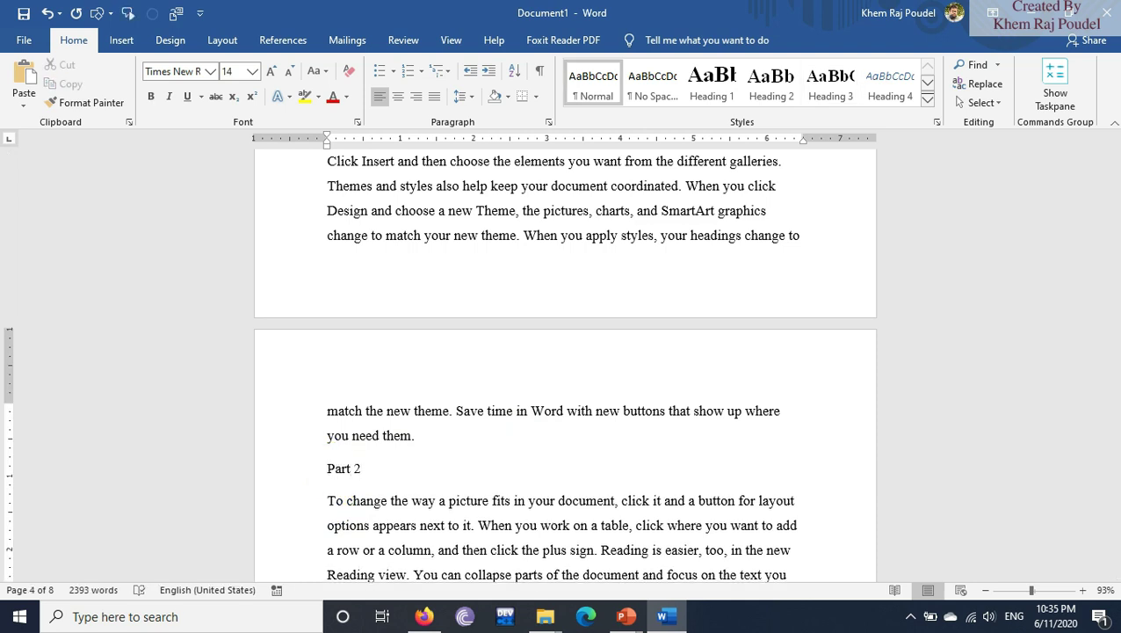
drag(320, 470, 384, 472)
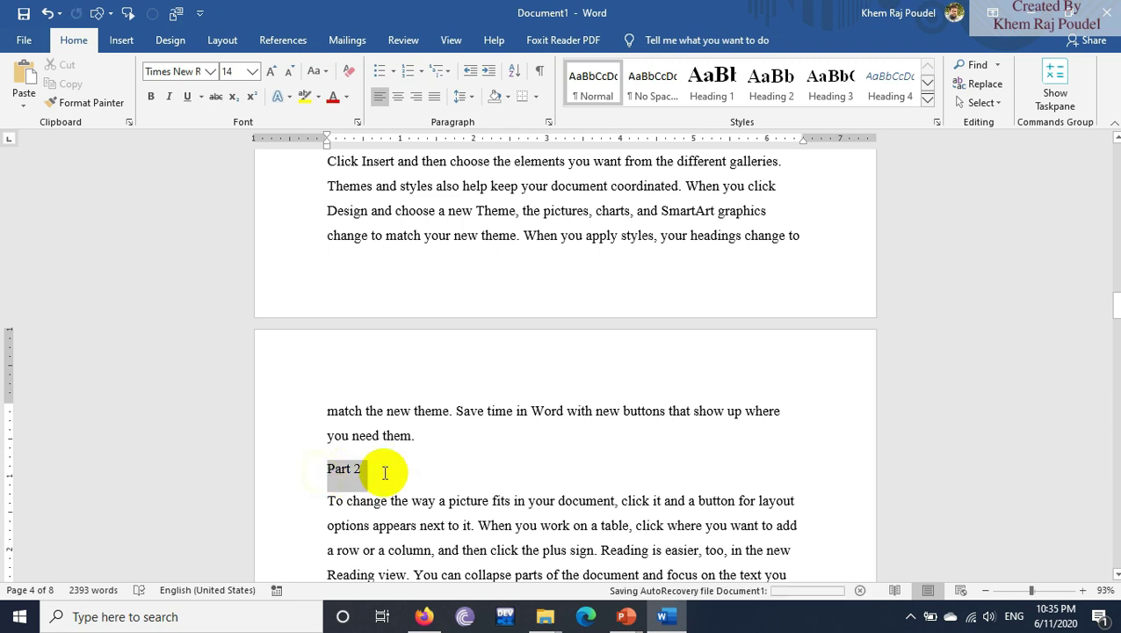
click(827, 91)
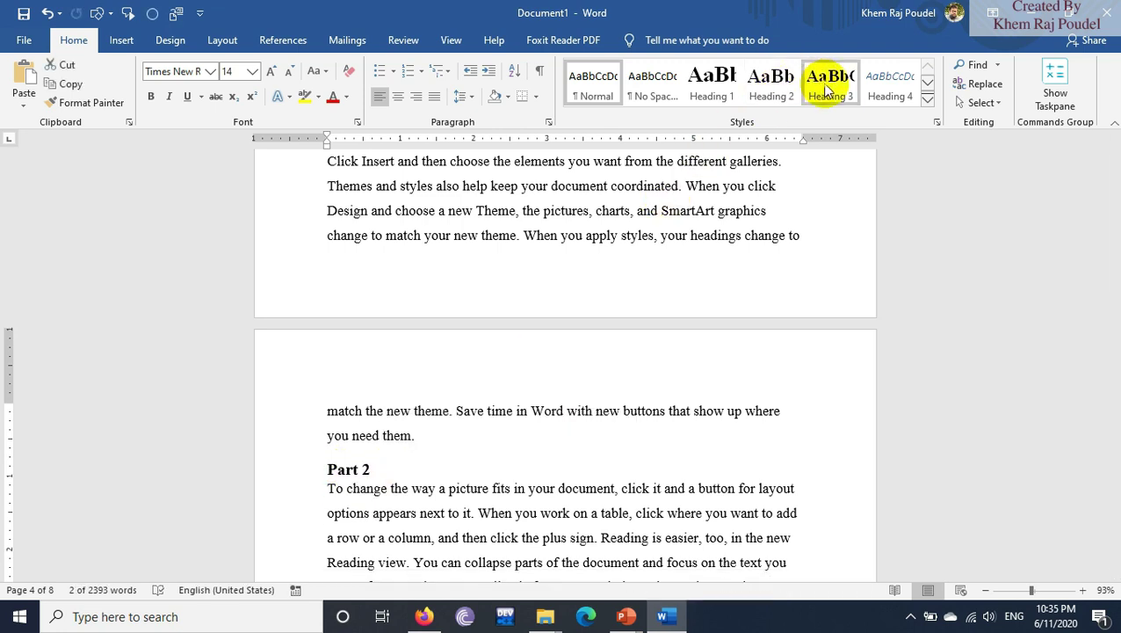
- Add a 'Scope' heading above the next 'Video' paragraph, styled Heading 1
scroll(631, 351, down, 3)
scroll(631, 351, down, 2)
scroll(631, 350, down, 2)
scroll(627, 351, down, 2)
scroll(627, 351, up, 2)
scroll(621, 355, down, 3)
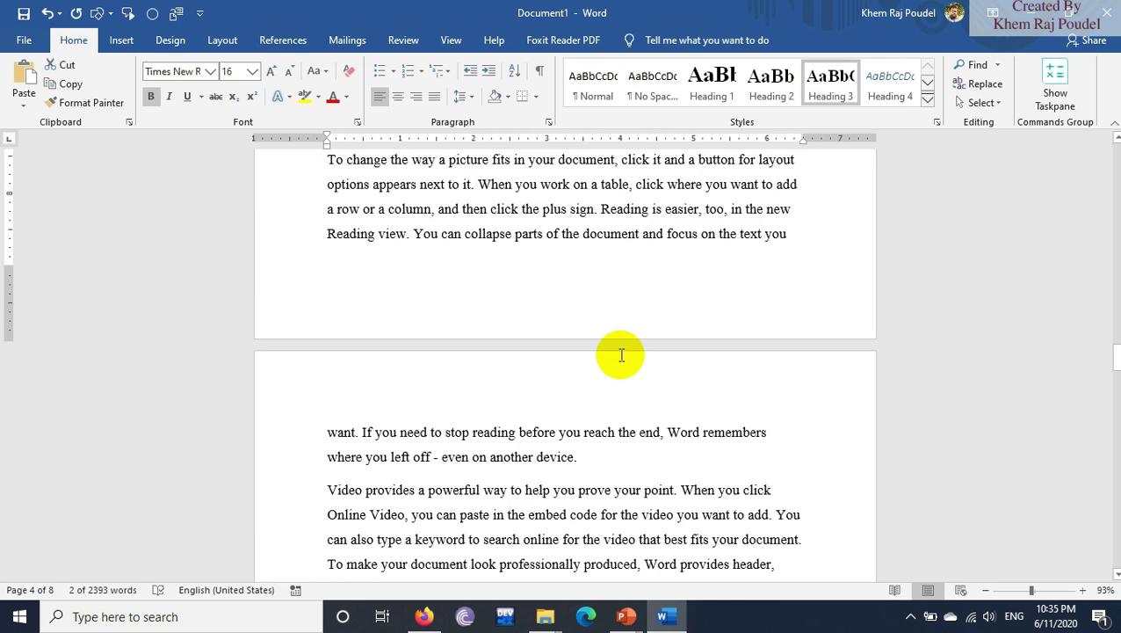
scroll(397, 460, down, 1)
click(327, 421)
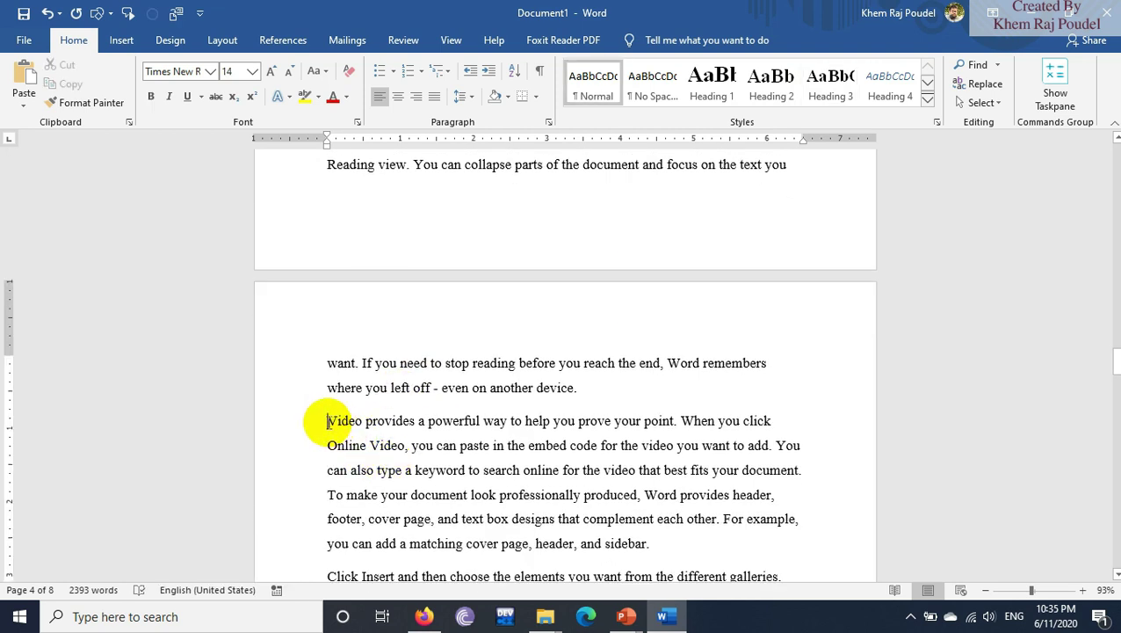
key(Return)
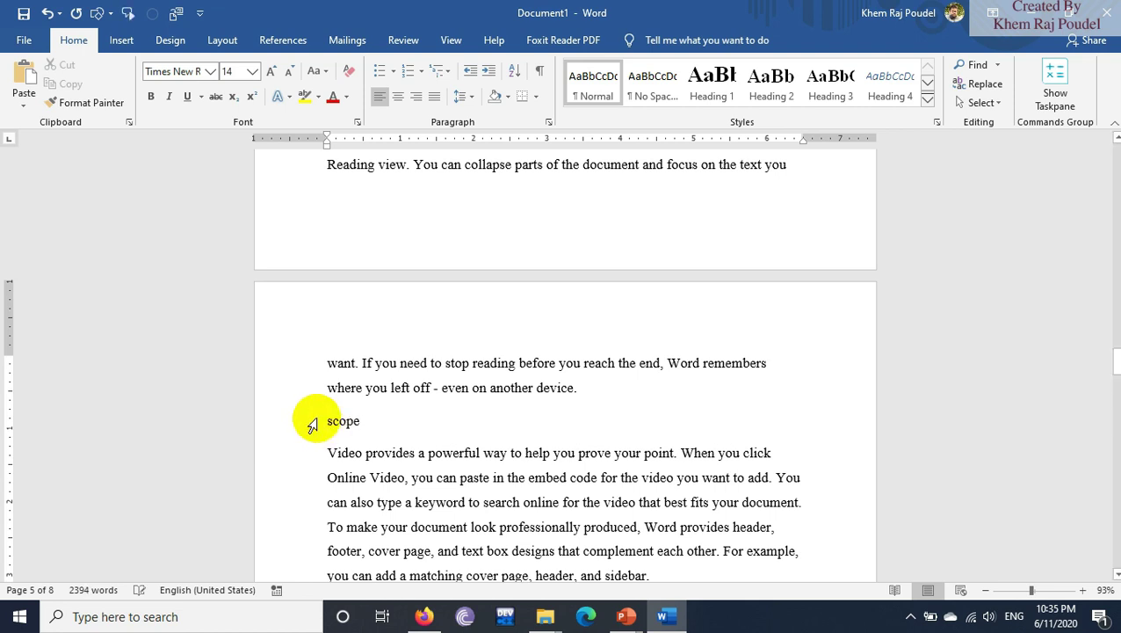
click(710, 84)
- Add a 'Planning' Heading 1 above the 'Click Insert' paragraph
scroll(545, 275, down, 3)
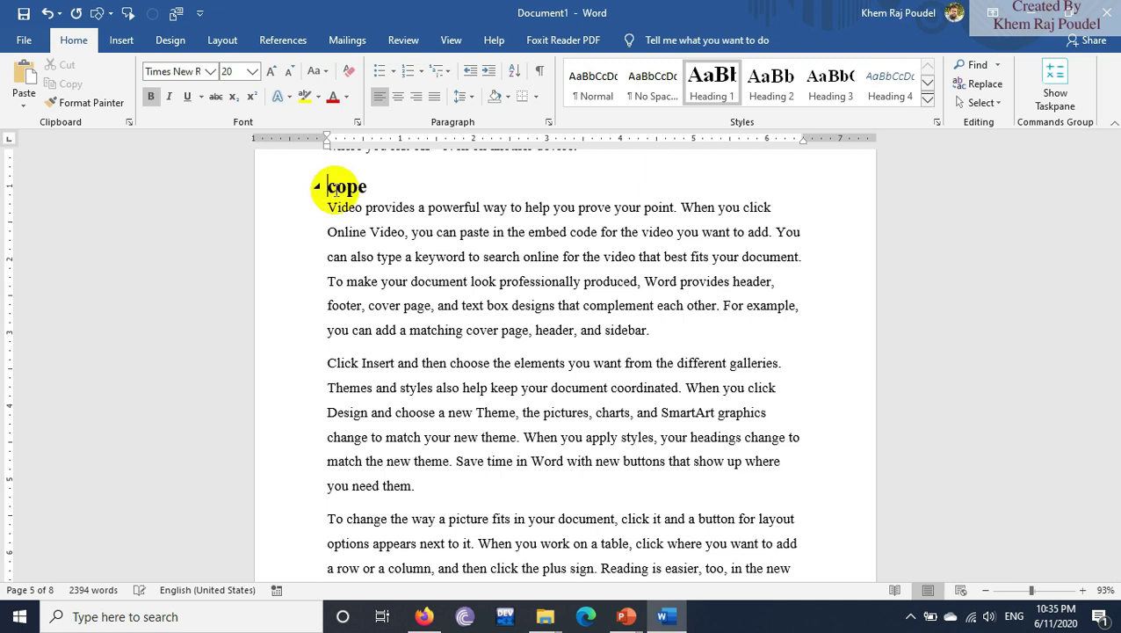
scroll(364, 211, down, 5)
scroll(376, 246, down, 2)
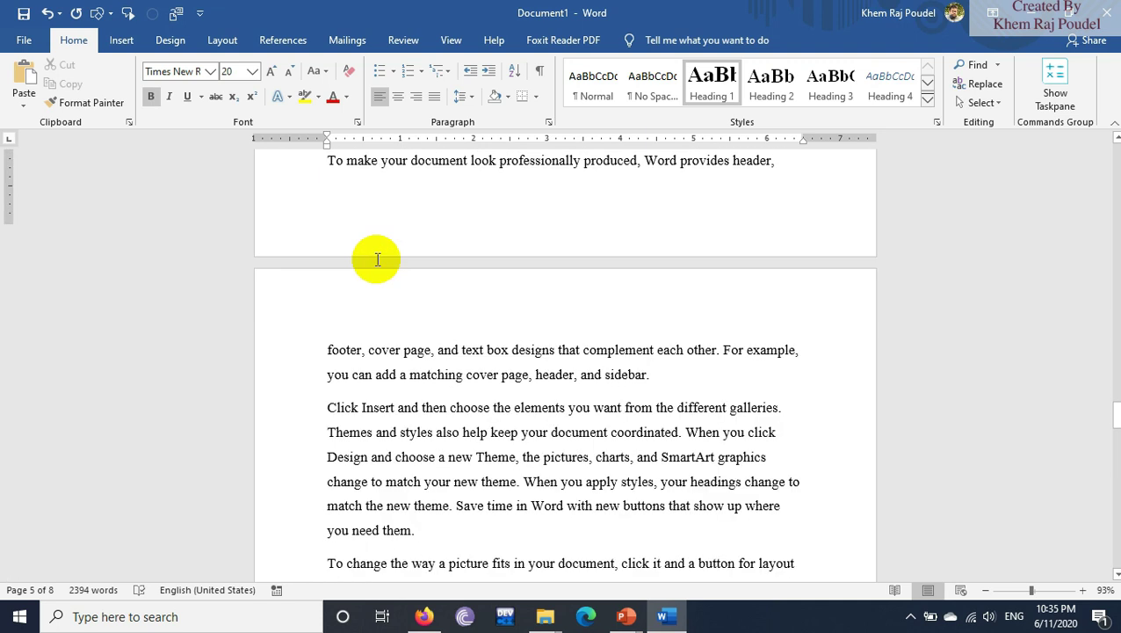
scroll(263, 229, down, 2)
click(325, 233)
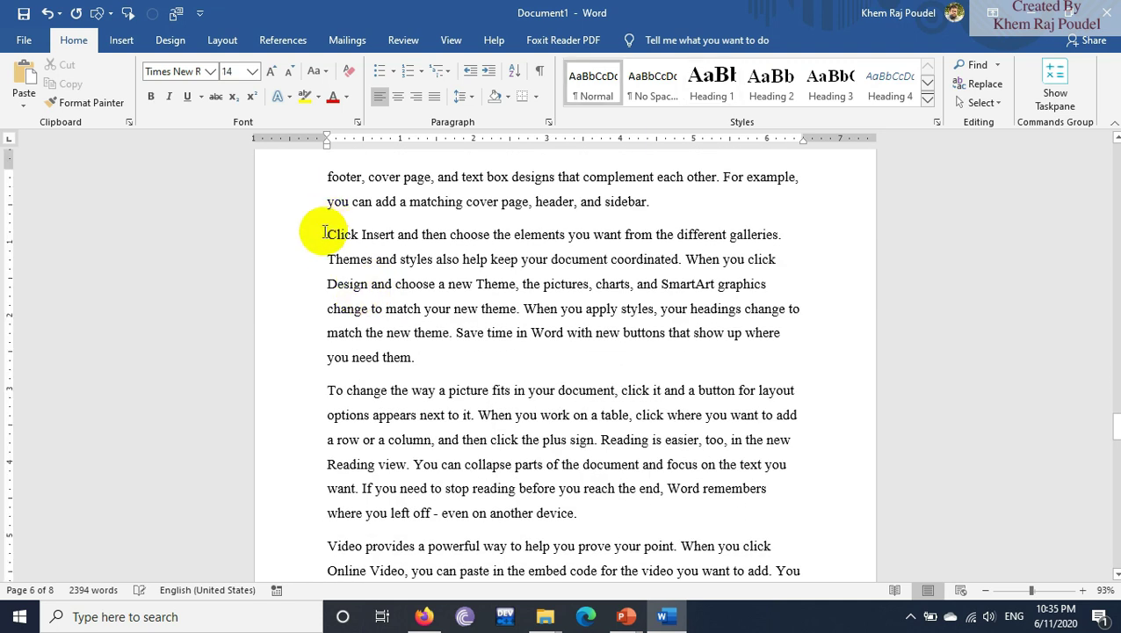
key(Return)
text(Planning)
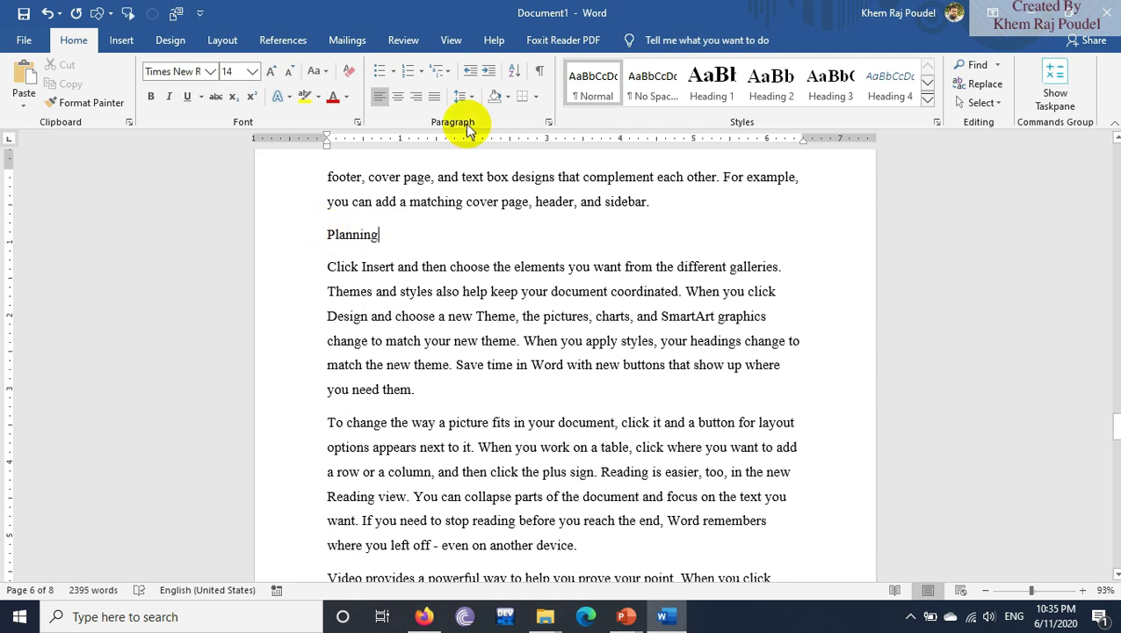
click(732, 79)
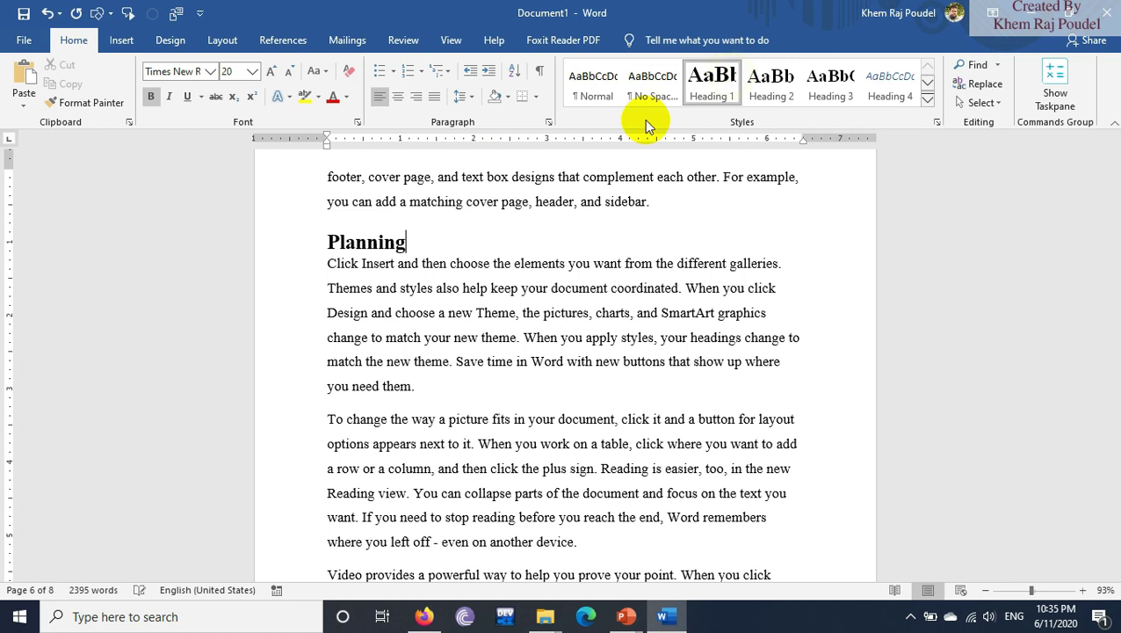
- Place the cursor before the next 'To change' paragraph
scroll(290, 280, down, 1)
scroll(480, 289, down, 3)
scroll(480, 290, down, 3)
scroll(457, 318, up, 5)
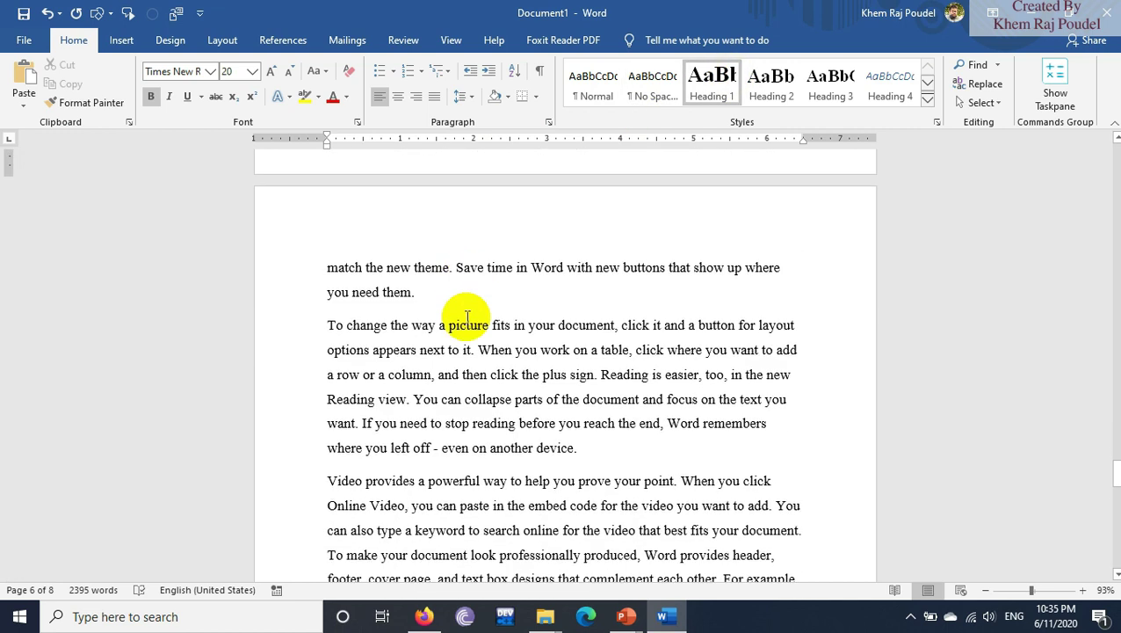
click(327, 325)
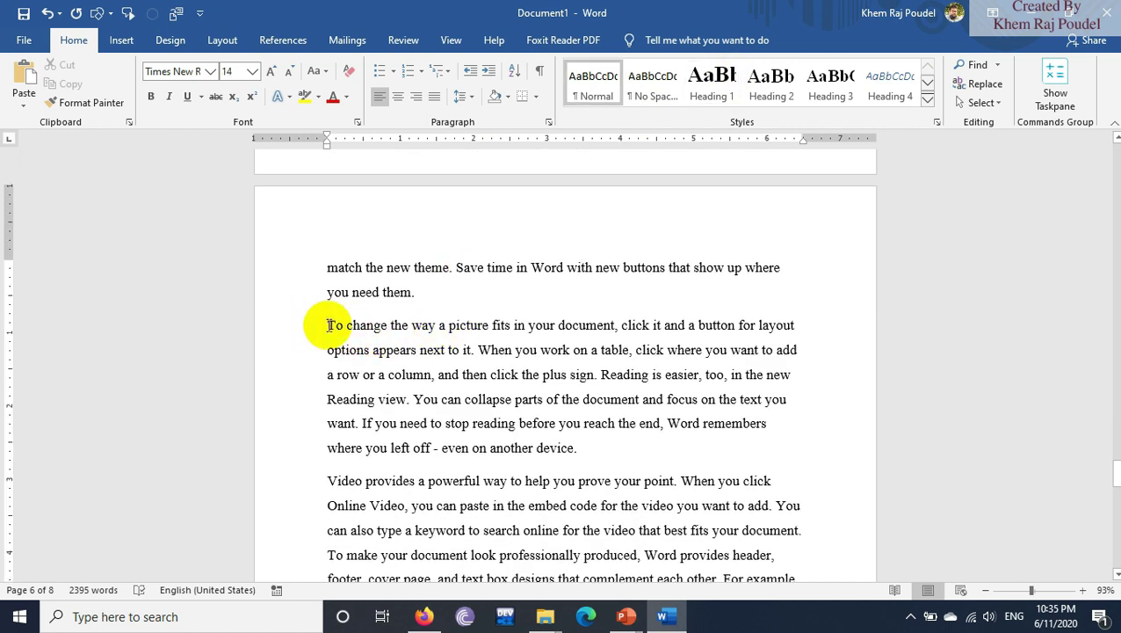
- Add an 'Implementation' Heading 1 above the 'To change' paragraph
key(Return)
key(Up)
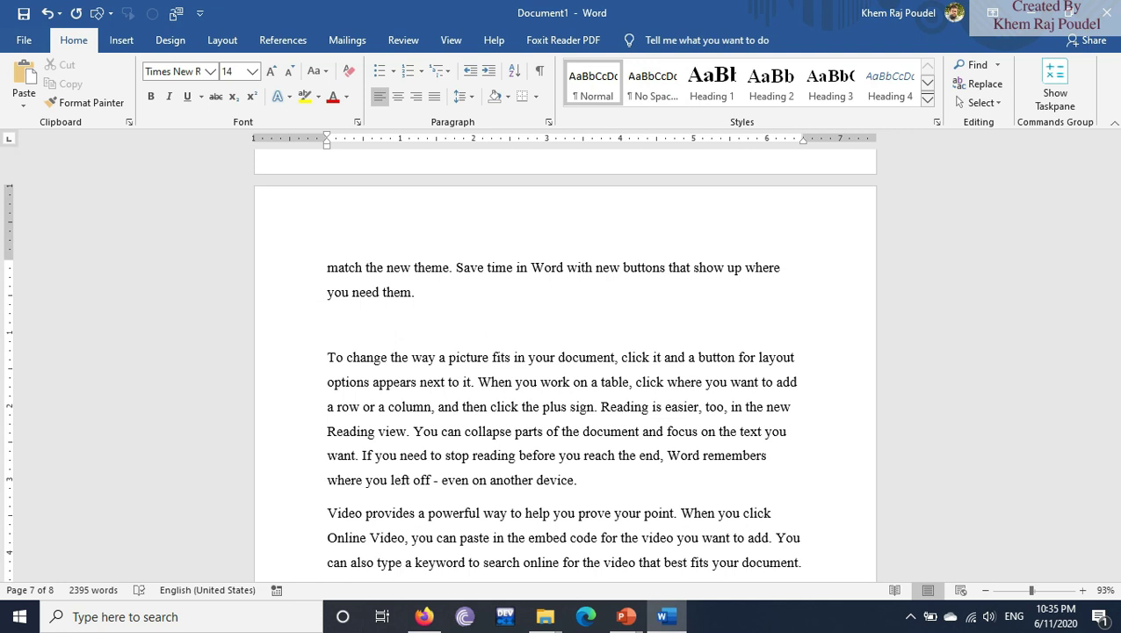
click(328, 324)
text(Implementation)
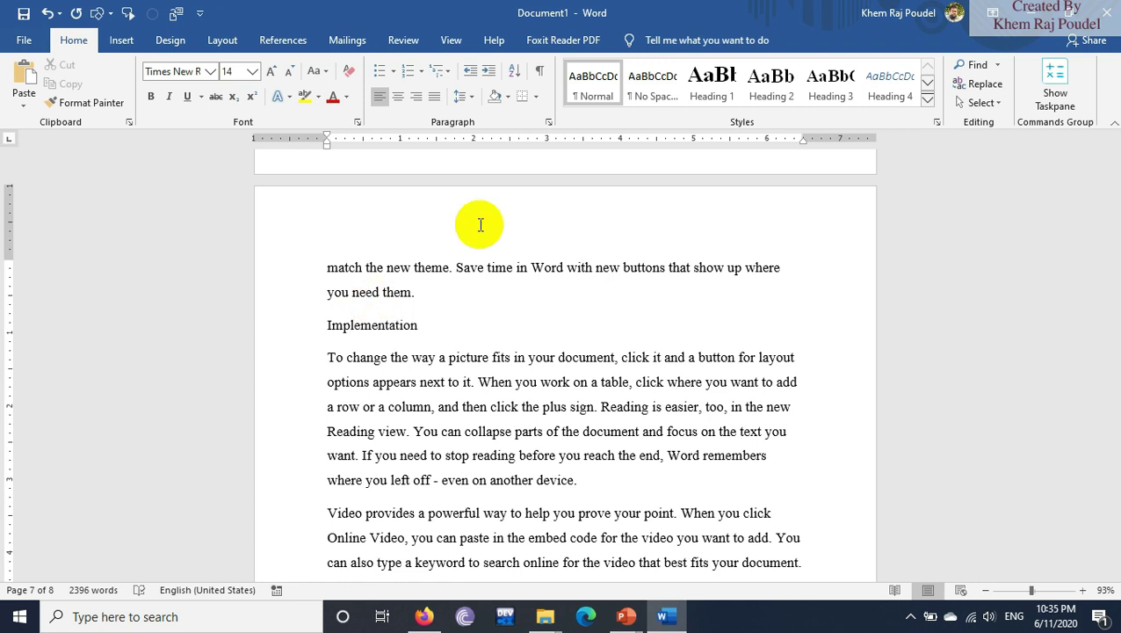
click(710, 85)
- Add a 'Conclusion' Heading 1 above the 'Video provides' paragraph
scroll(651, 218, down, 5)
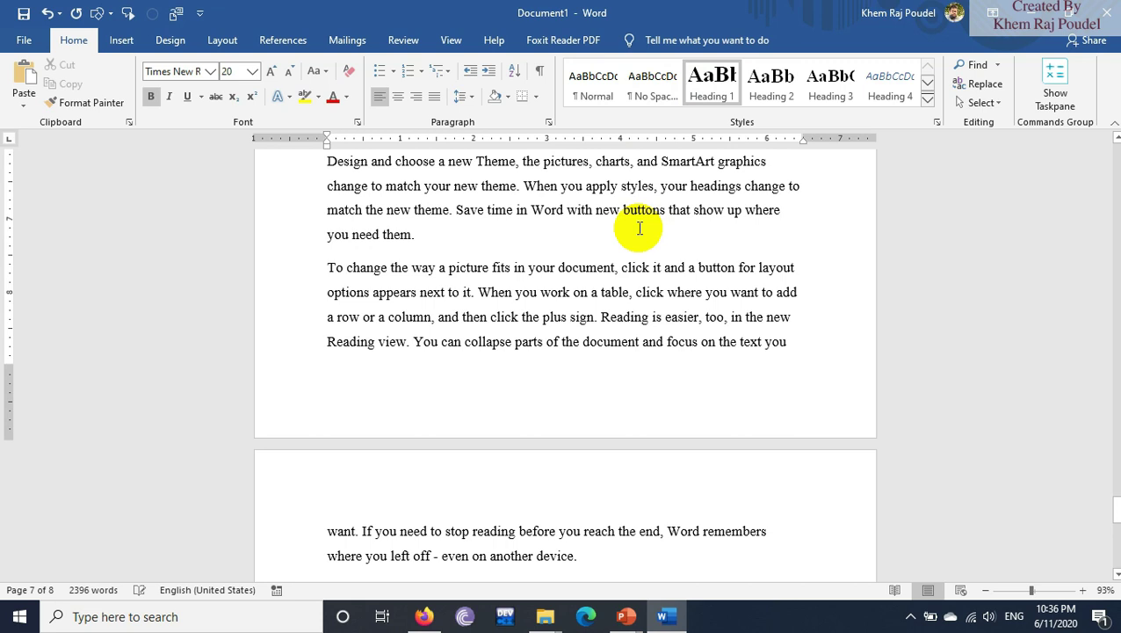
click(329, 311)
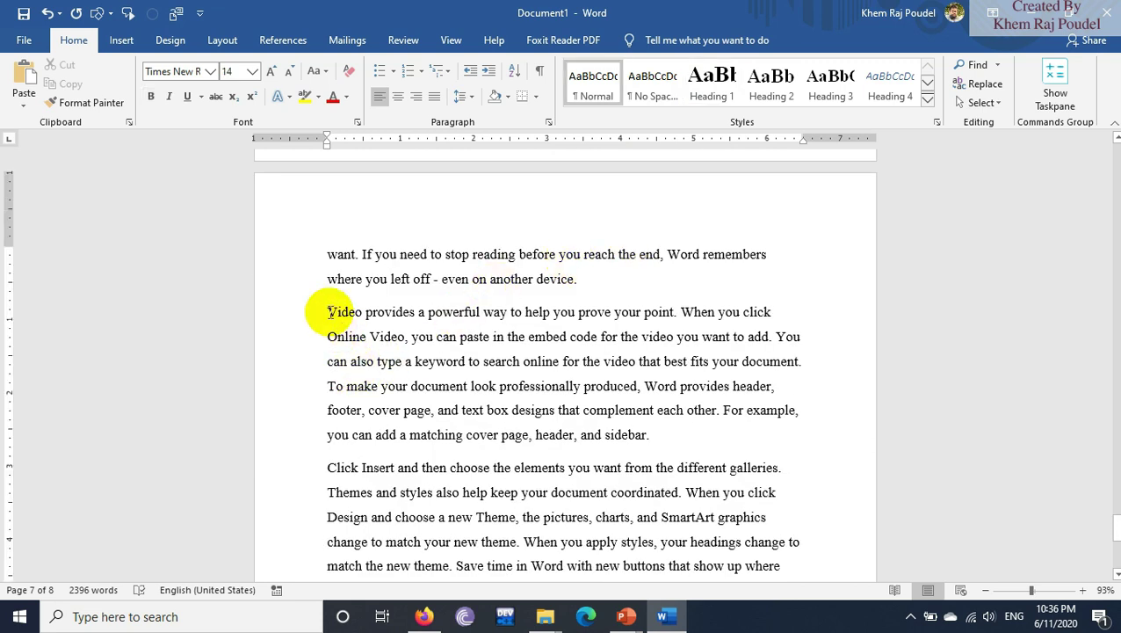
key(Return)
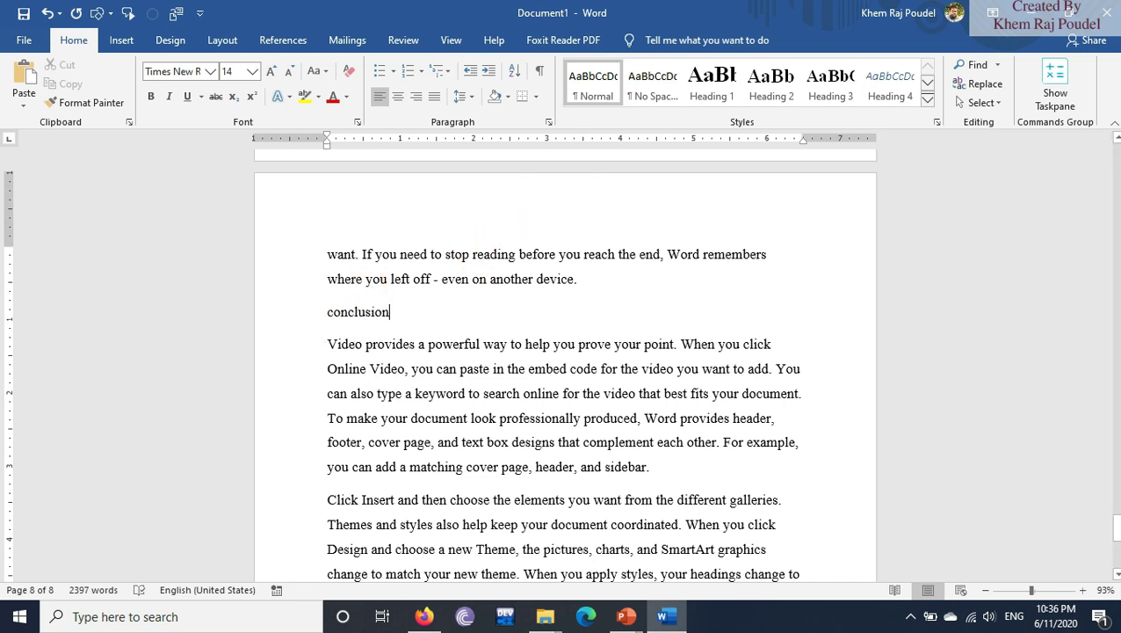
click(690, 101)
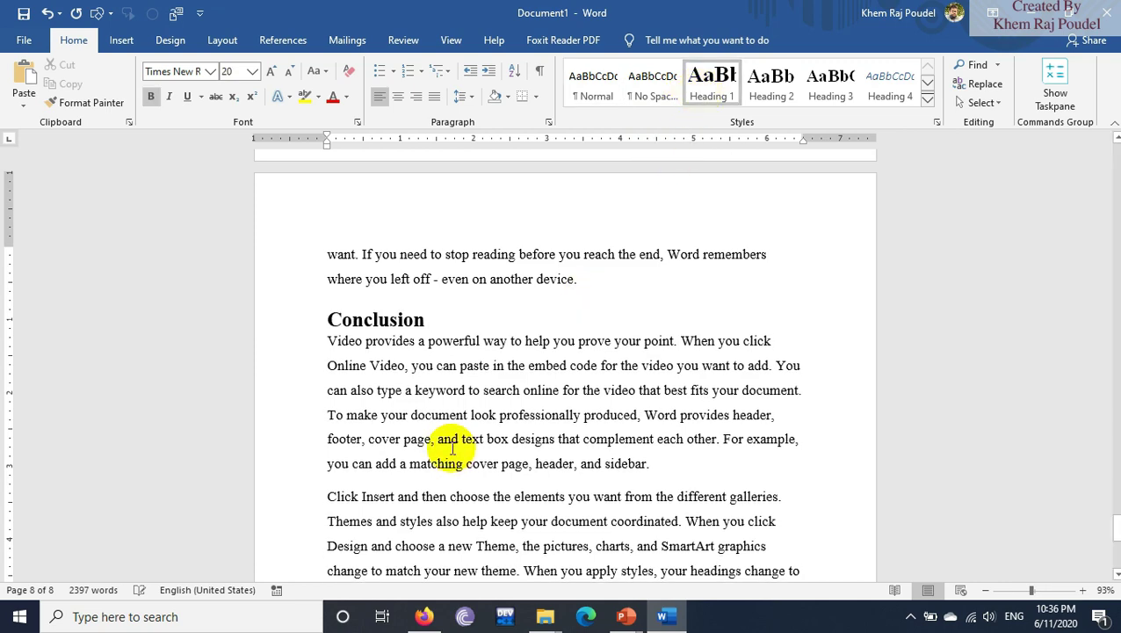
scroll(457, 431, down, 4)
scroll(457, 431, up, 6)
scroll(458, 430, up, 4)
- Insert a blank line above the Introduction heading on page 1
scroll(466, 428, up, 5)
scroll(467, 428, up, 4)
scroll(467, 428, up, 5)
scroll(467, 428, up, 5)
scroll(466, 428, up, 5)
scroll(464, 426, up, 5)
scroll(464, 426, up, 5)
scroll(462, 425, up, 5)
scroll(462, 425, up, 5)
scroll(462, 424, up, 5)
scroll(463, 424, up, 5)
scroll(462, 424, up, 5)
scroll(463, 425, up, 5)
scroll(462, 424, up, 5)
scroll(463, 425, up, 5)
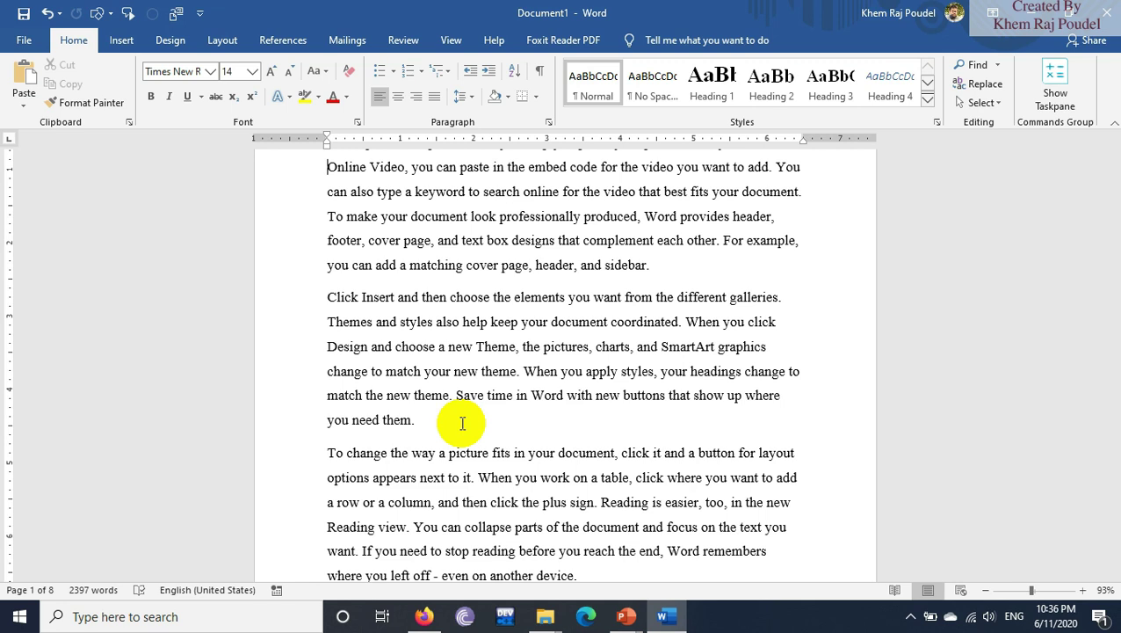
scroll(462, 424, up, 3)
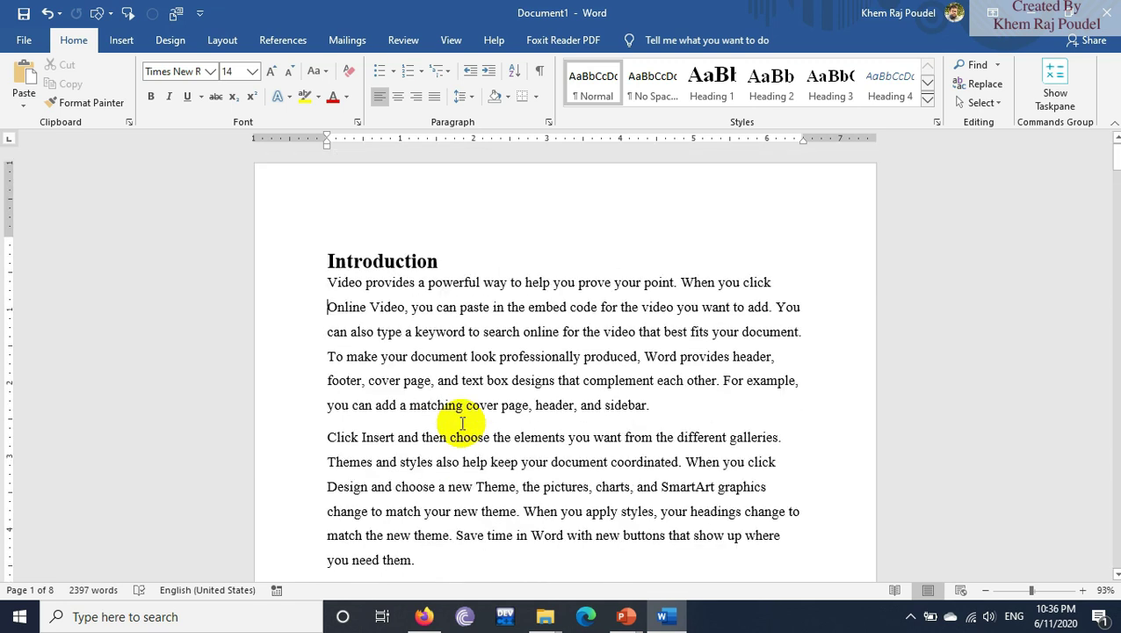
mouse_move(316, 257)
click(330, 261)
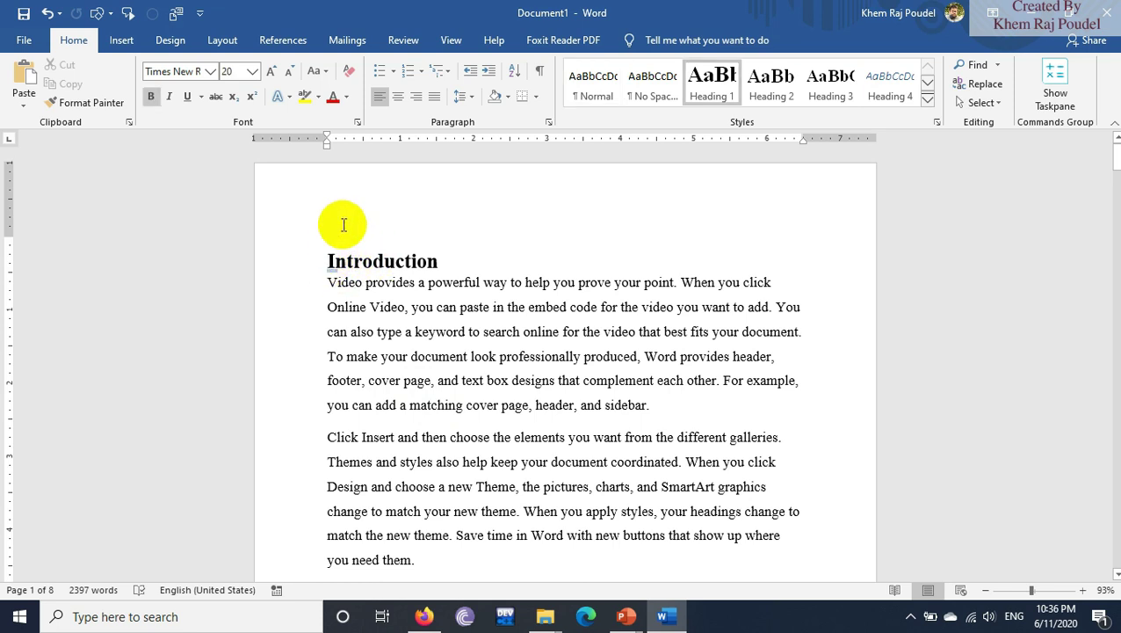
key(Return)
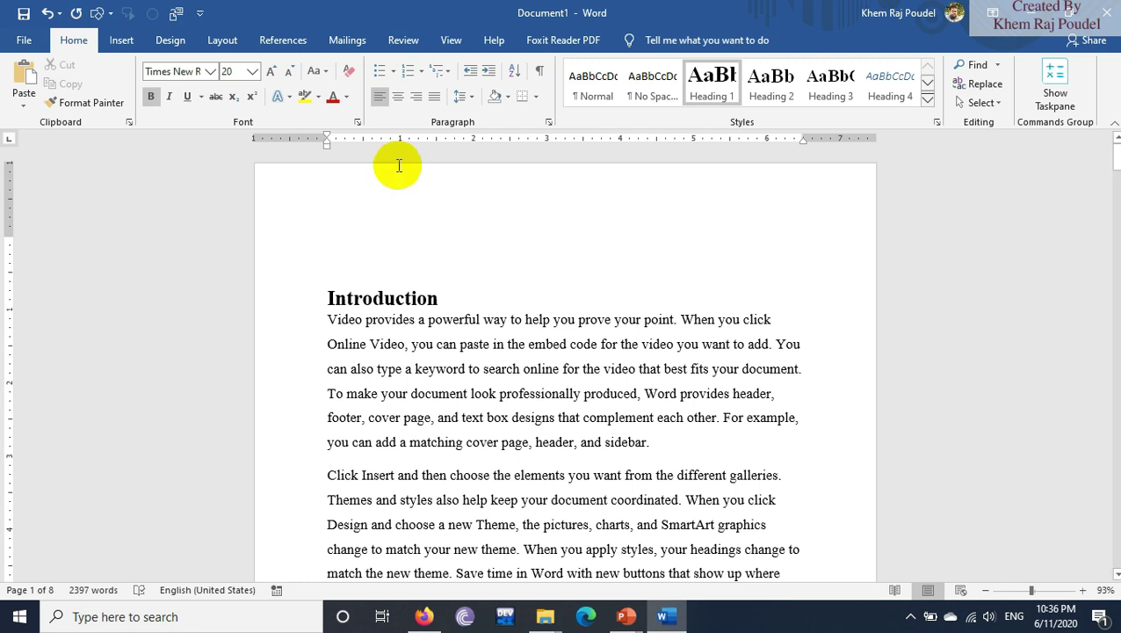
click(332, 255)
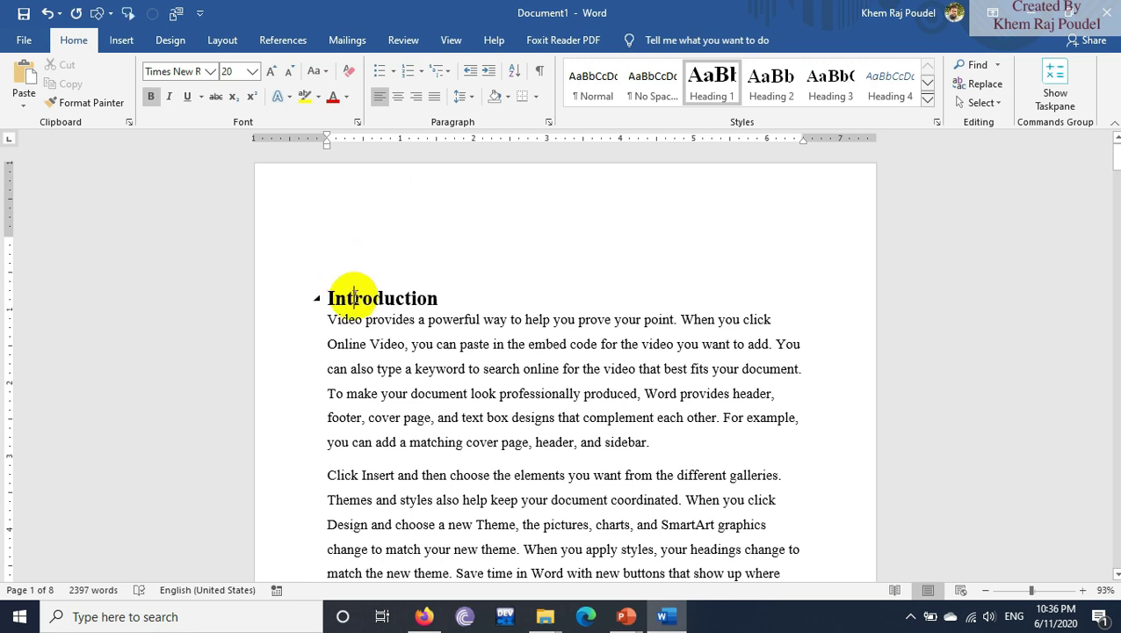
- Put the cursor at the document's start and show the References tools
scroll(355, 292, down, 1)
scroll(355, 293, down, 3)
scroll(355, 294, down, 6)
scroll(355, 296, down, 4)
scroll(355, 296, down, 3)
scroll(333, 292, down, 4)
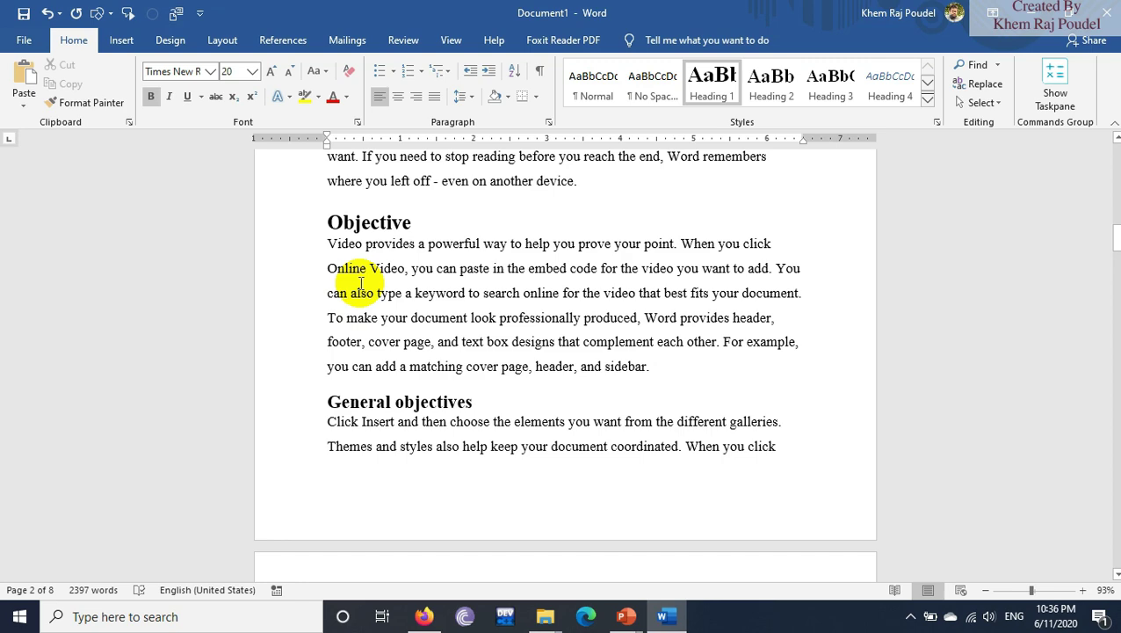
scroll(330, 292, down, 3)
scroll(393, 307, down, 3)
scroll(395, 314, down, 2)
scroll(393, 314, down, 3)
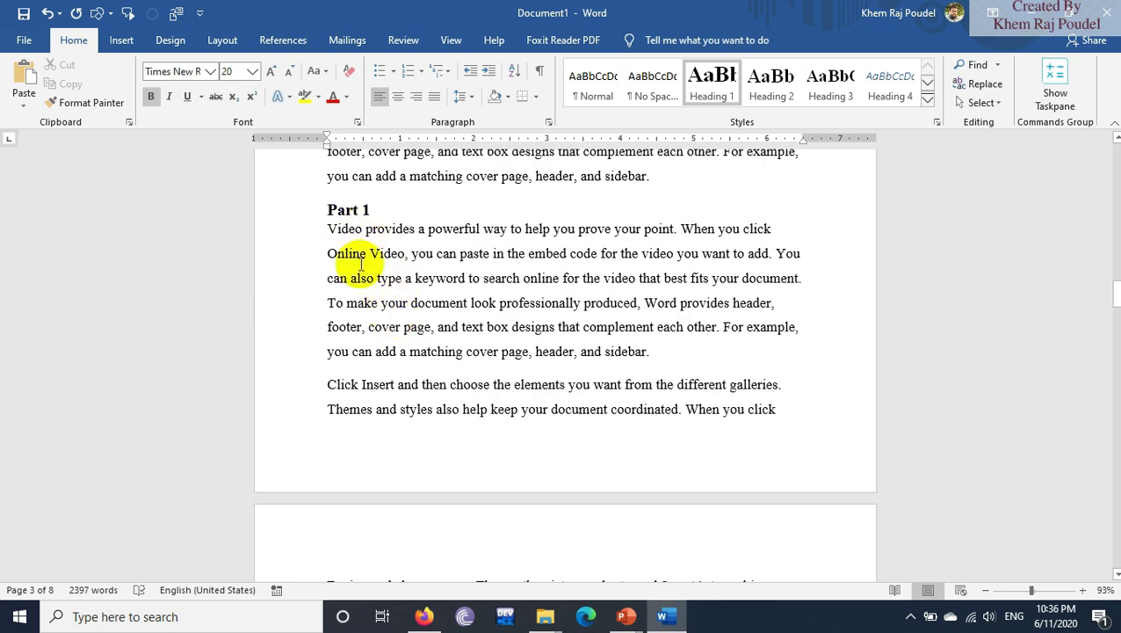
scroll(356, 259, up, 5)
scroll(362, 264, up, 4)
scroll(263, 262, up, 4)
scroll(318, 200, up, 4)
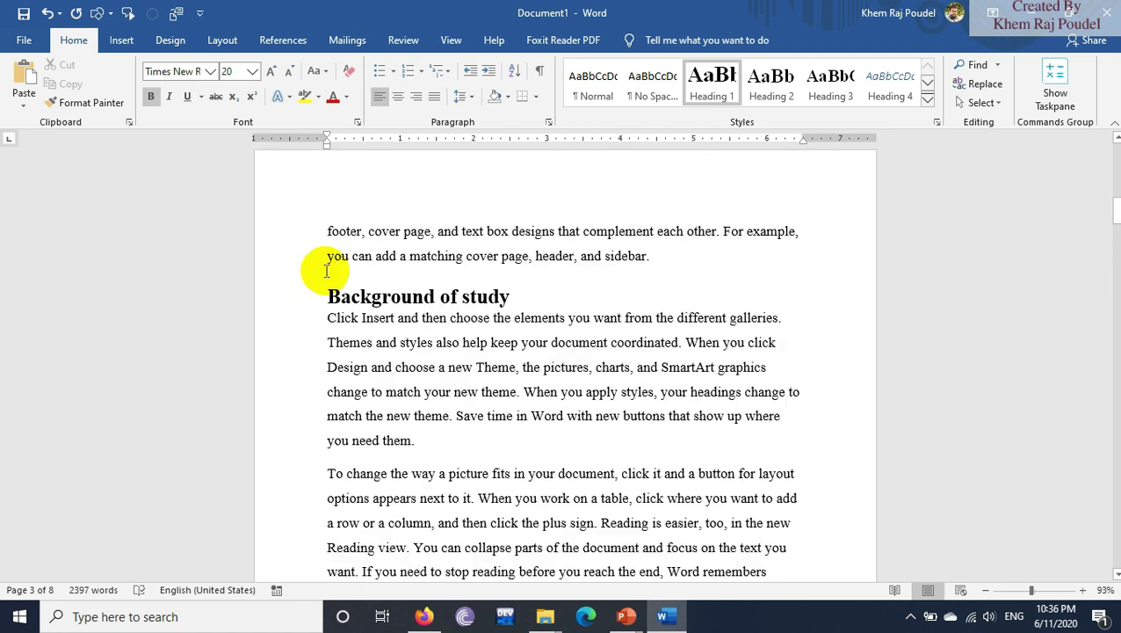
scroll(229, 327, up, 4)
scroll(229, 325, up, 5)
scroll(246, 327, up, 5)
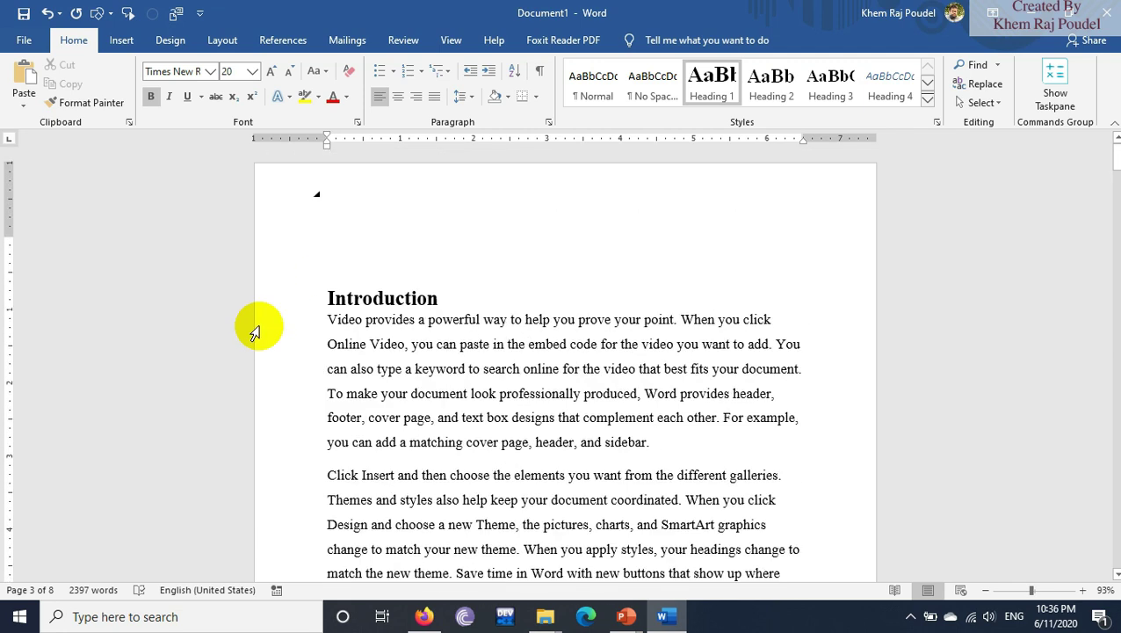
click(339, 259)
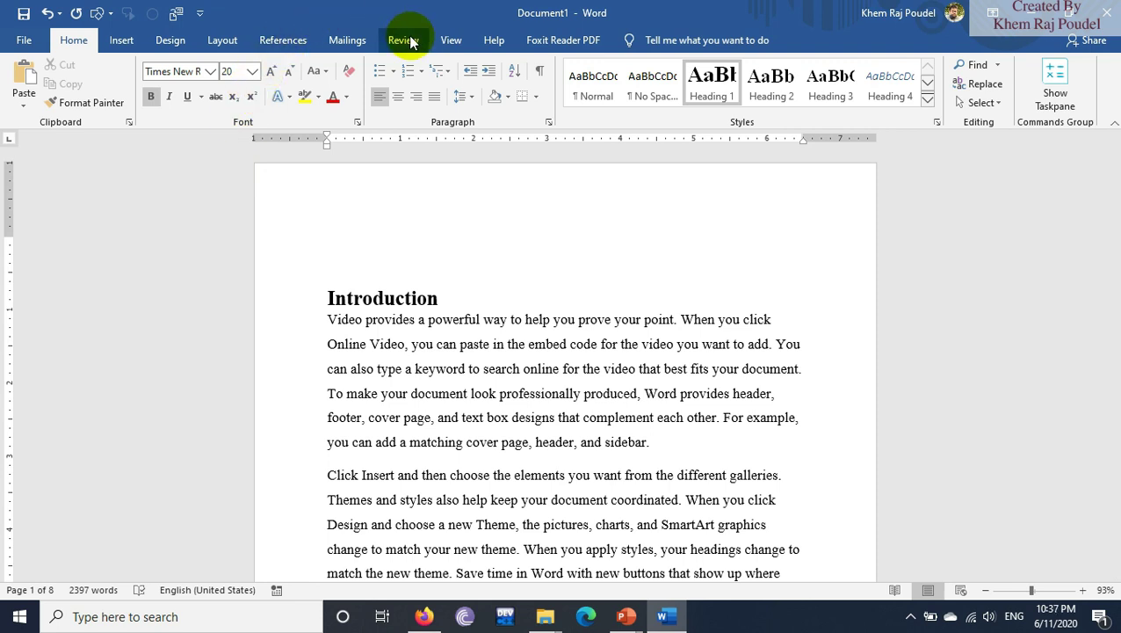
click(303, 42)
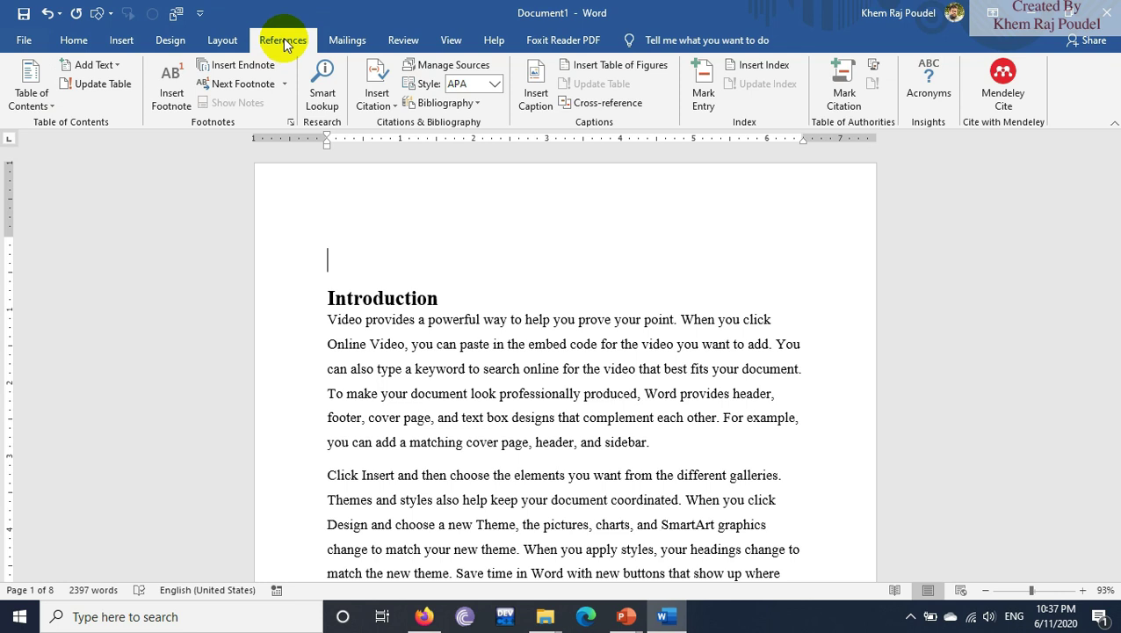
- Insert an Automatic Table 2 table of contents at the top of page 1
click(48, 104)
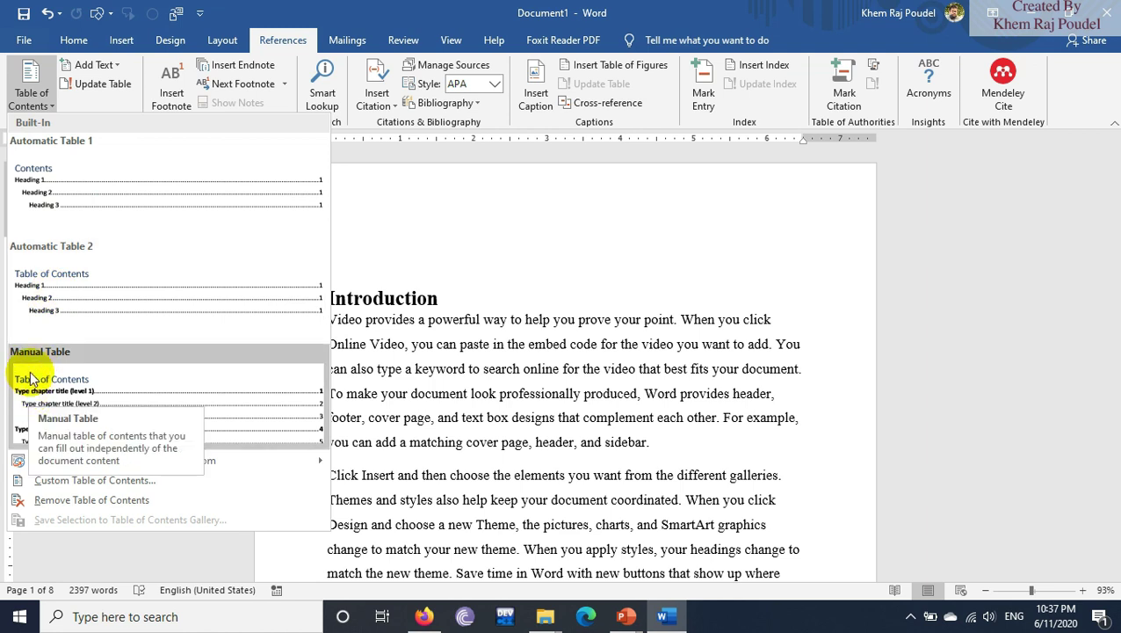
click(45, 303)
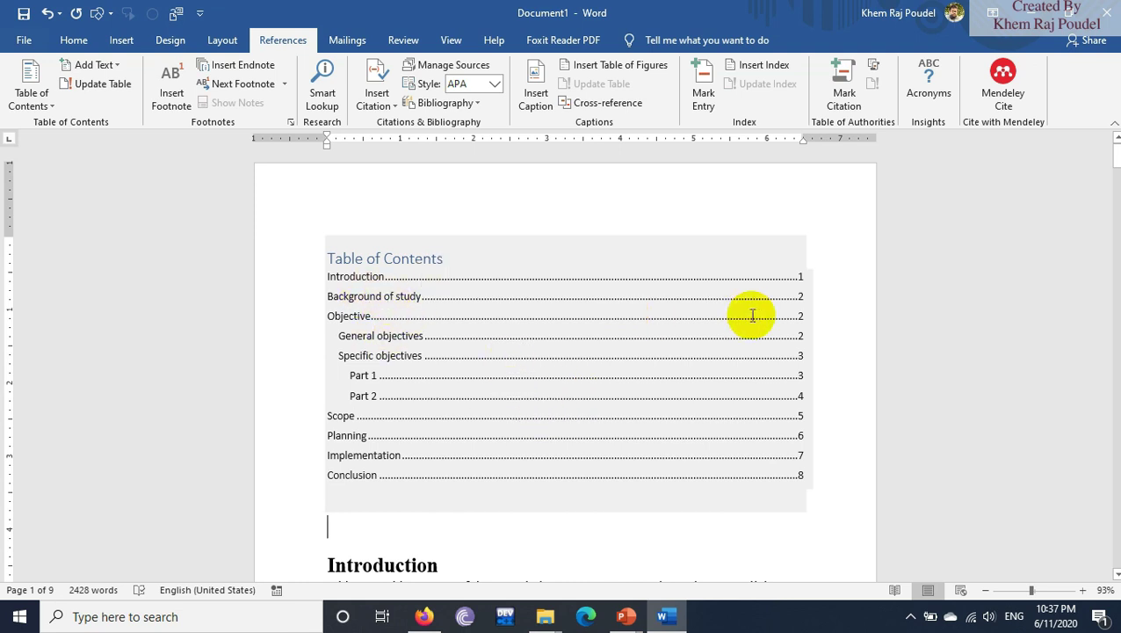
scroll(696, 383, down, 3)
scroll(750, 399, down, 3)
scroll(691, 386, up, 3)
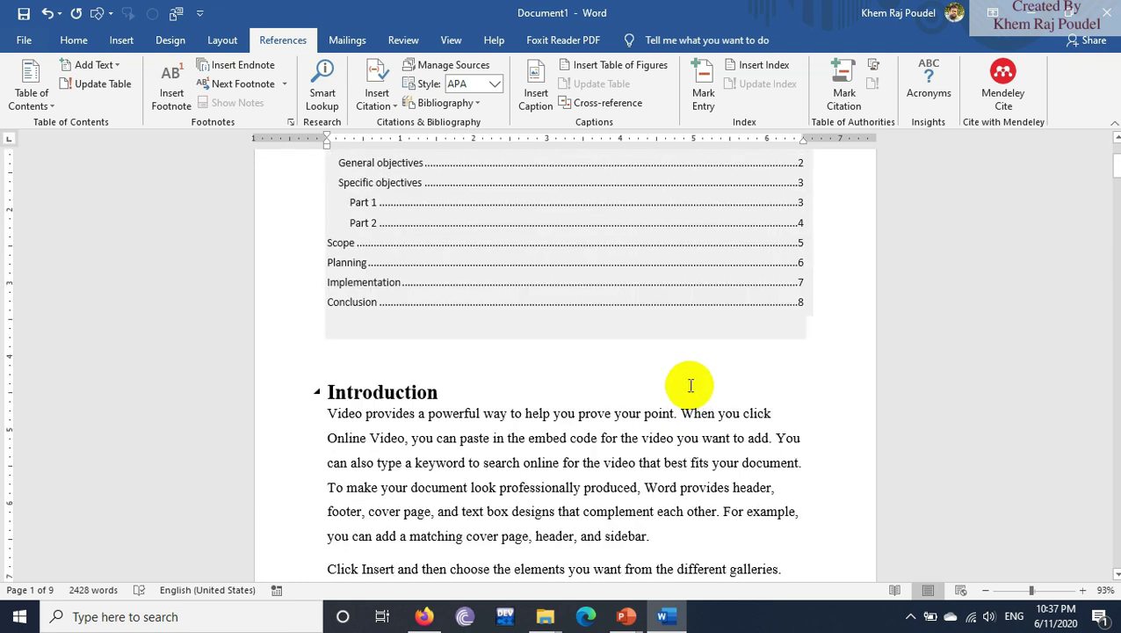
scroll(691, 386, up, 3)
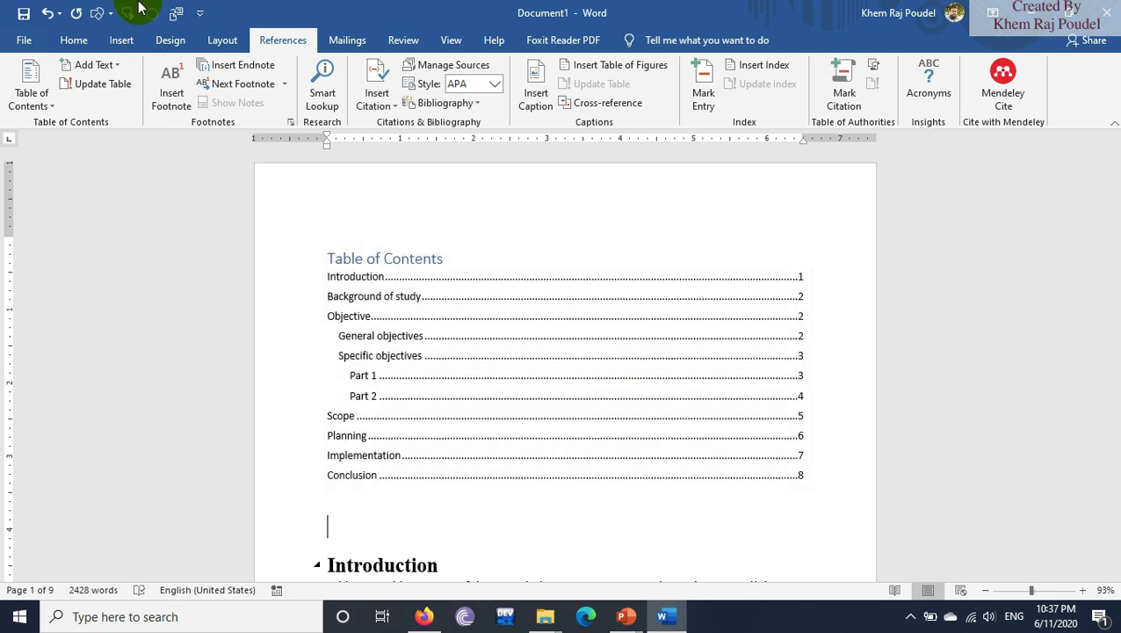
click(112, 44)
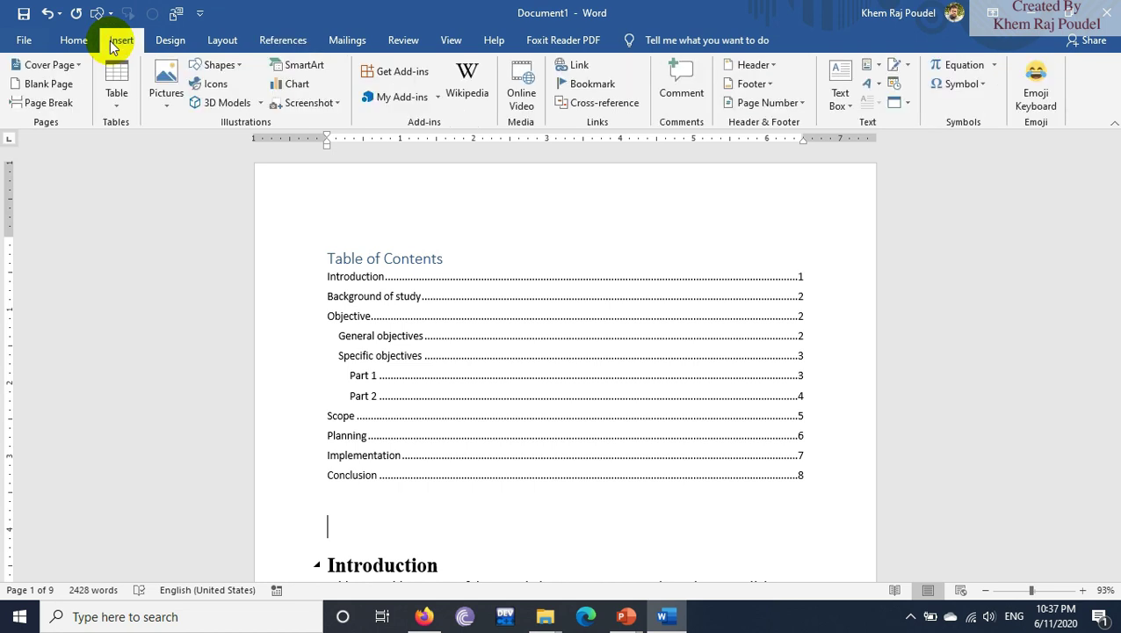
- Add a centred page number at the bottom of each page and return to the body text
click(791, 103)
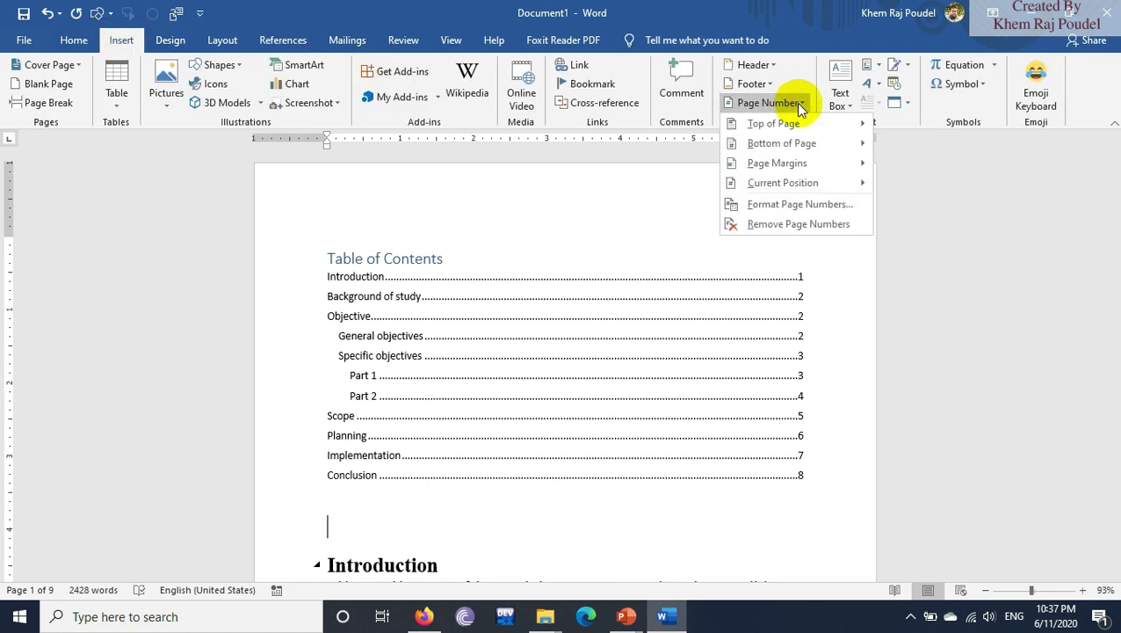
mouse_move(781, 143)
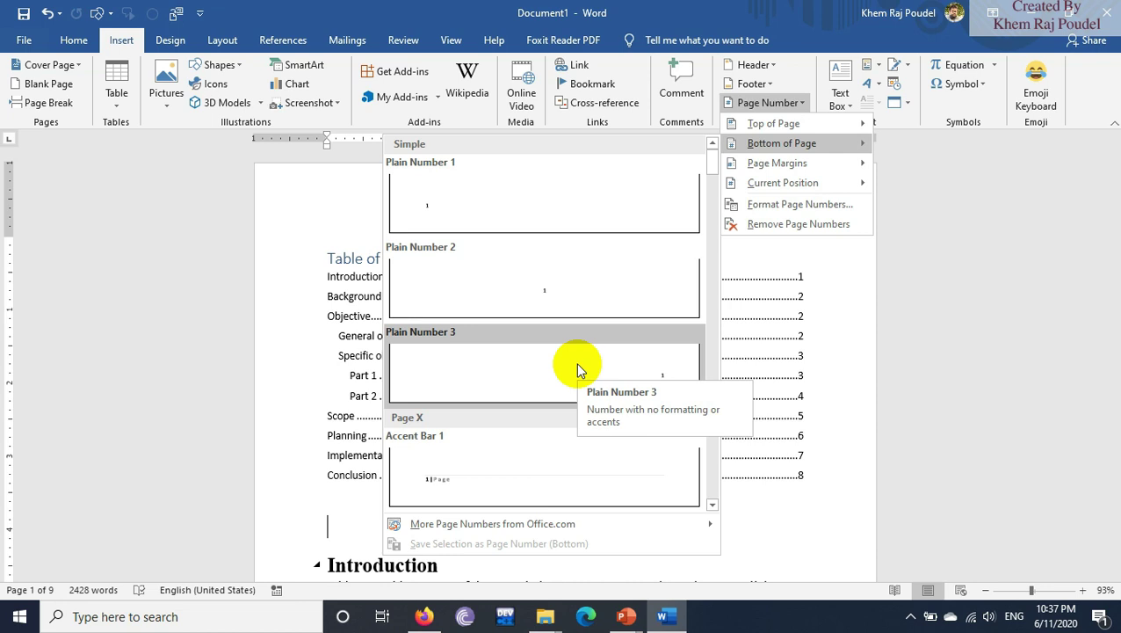
click(561, 275)
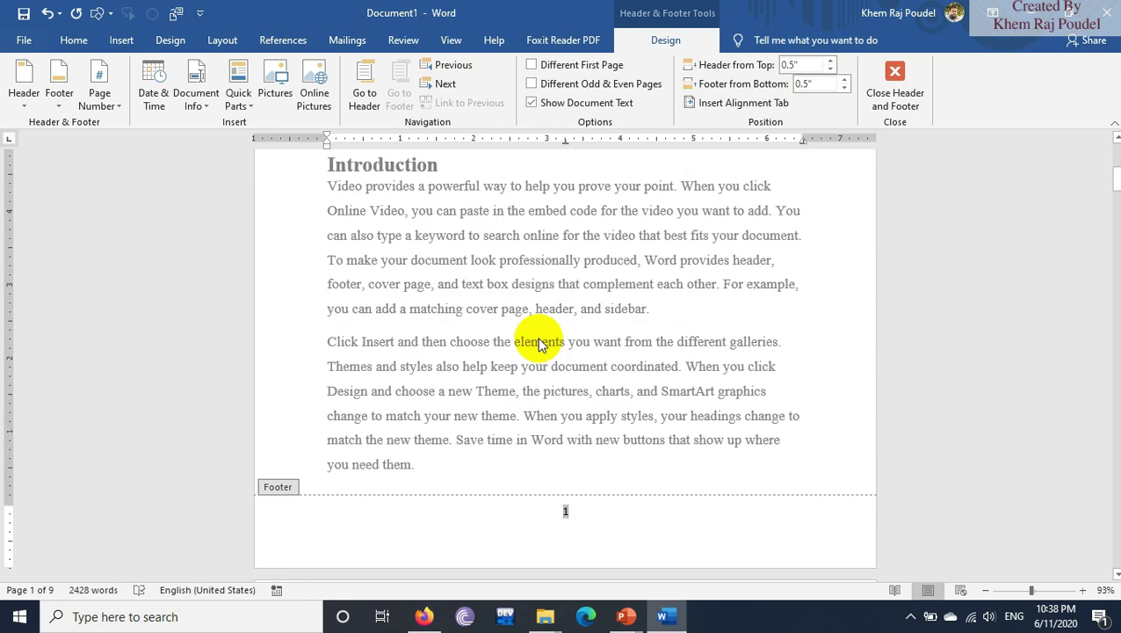
double_click(538, 342)
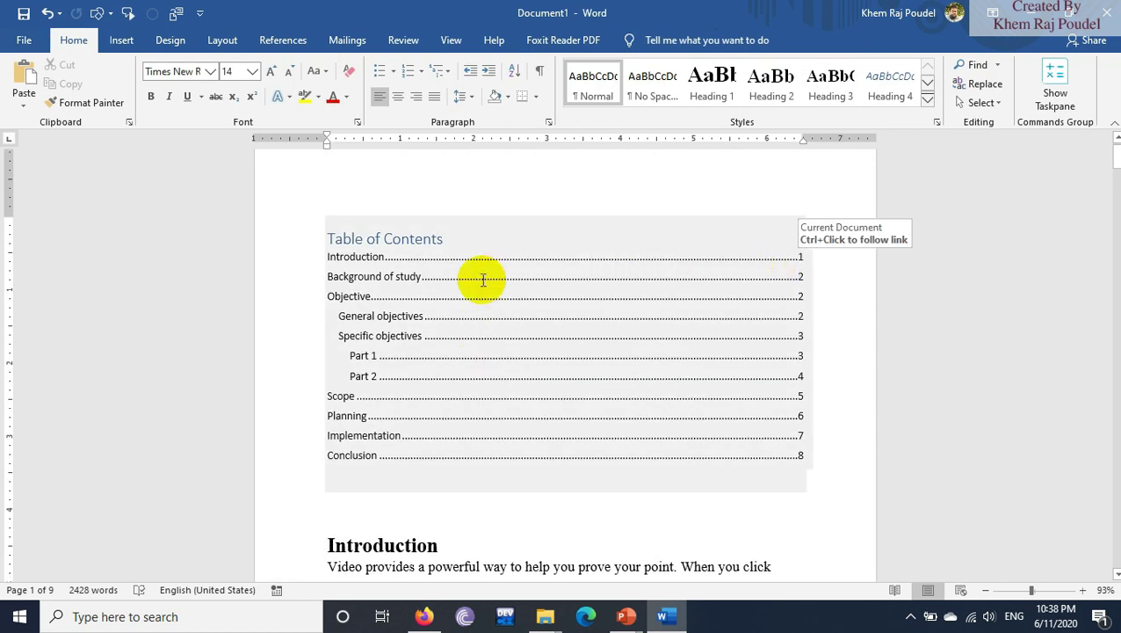
- Scroll past the table of contents and place the cursor after the Introduction heading
scroll(285, 433, down, 3)
scroll(285, 432, down, 5)
scroll(286, 433, down, 3)
scroll(285, 432, down, 3)
scroll(622, 355, down, 1)
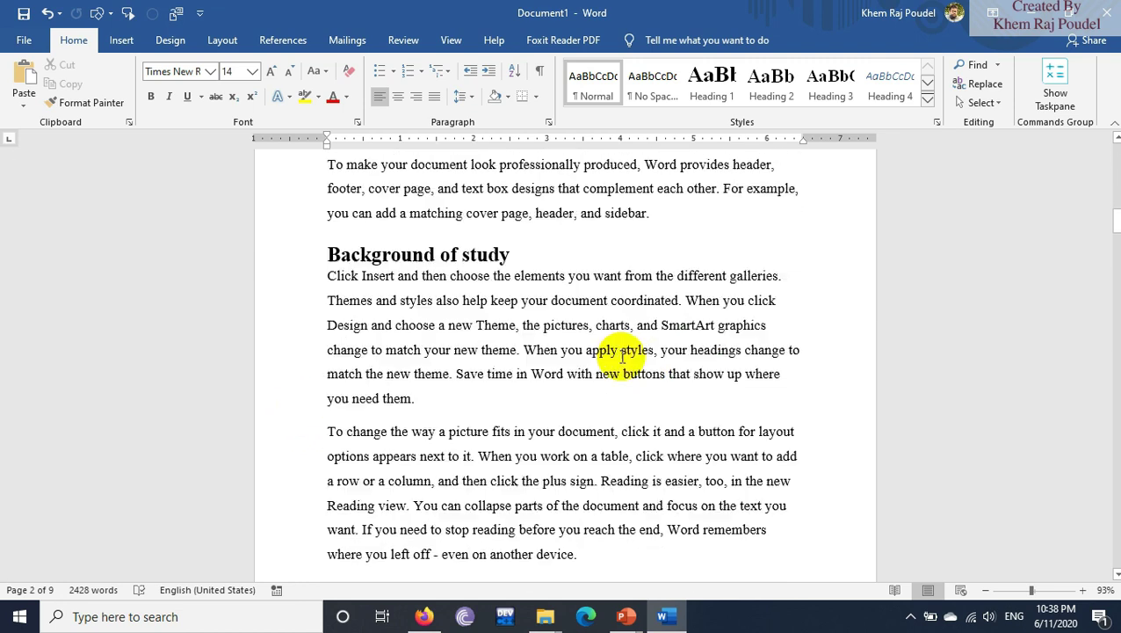
scroll(563, 425, up, 2)
scroll(536, 395, up, 4)
scroll(578, 395, up, 4)
scroll(578, 395, up, 2)
scroll(578, 395, up, 2)
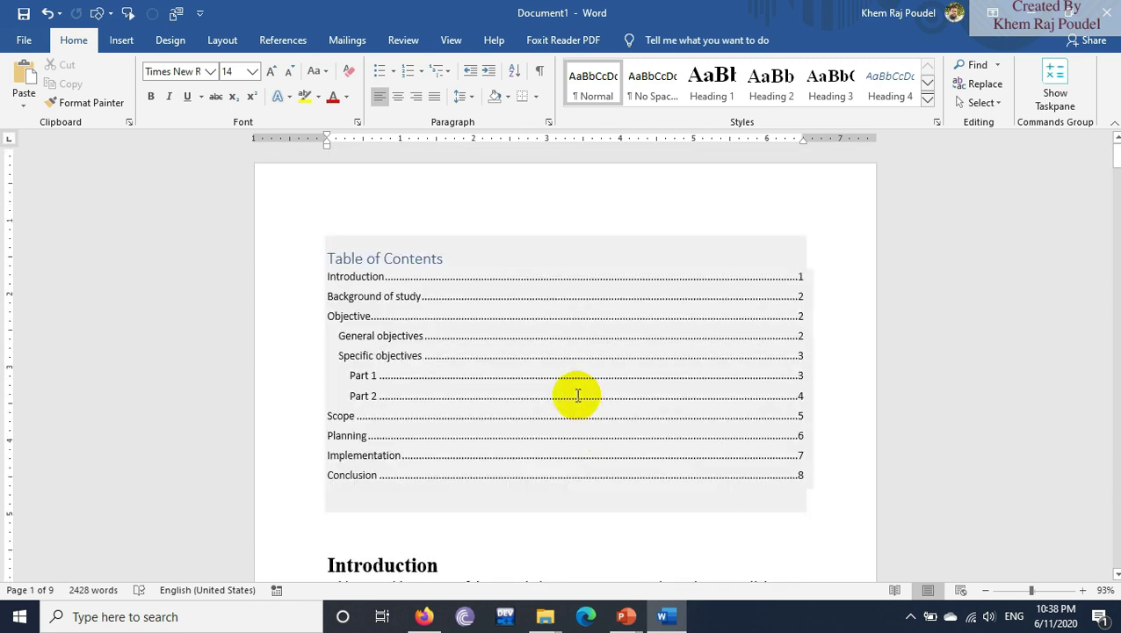
scroll(555, 382, down, 5)
scroll(546, 380, down, 2)
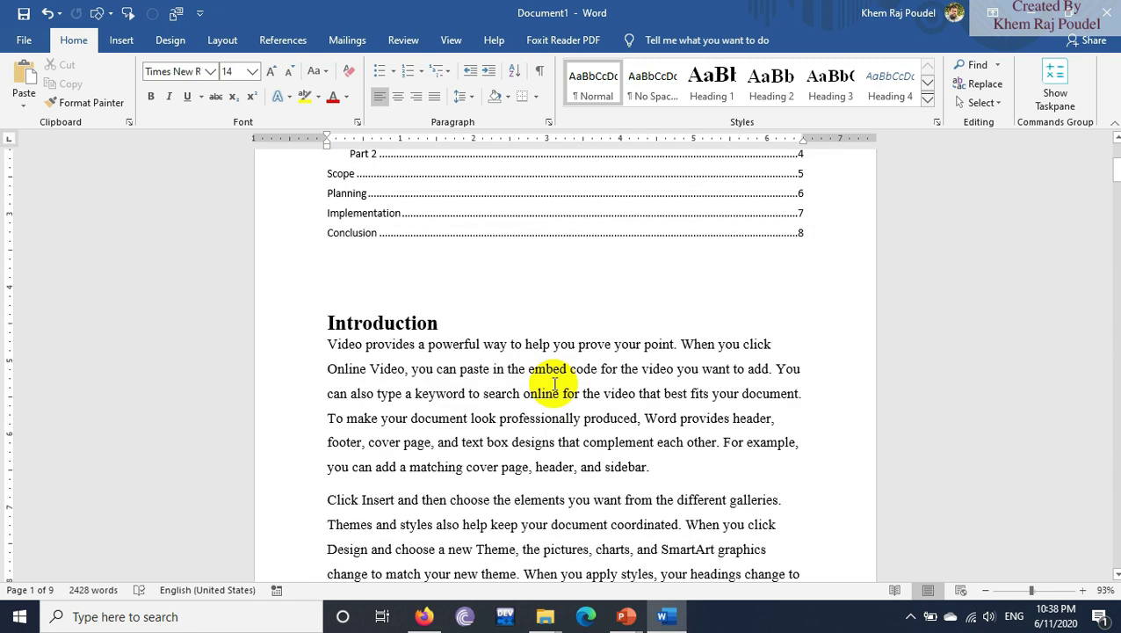
click(444, 322)
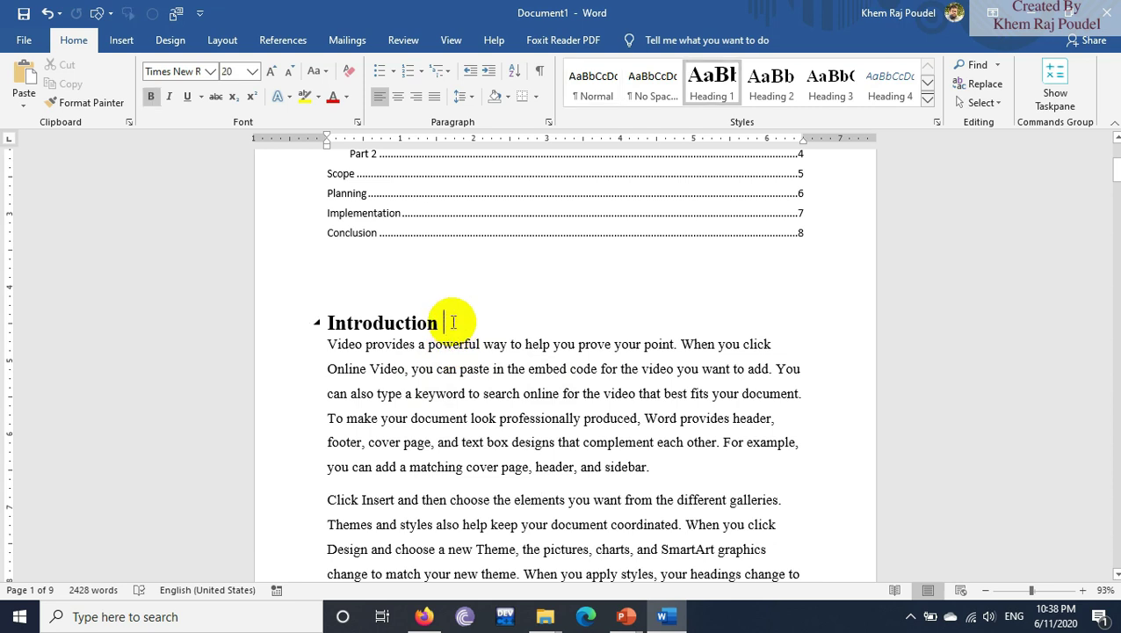
- Extend the first heading to read 'Introduction to Computer'
text(to Computer)
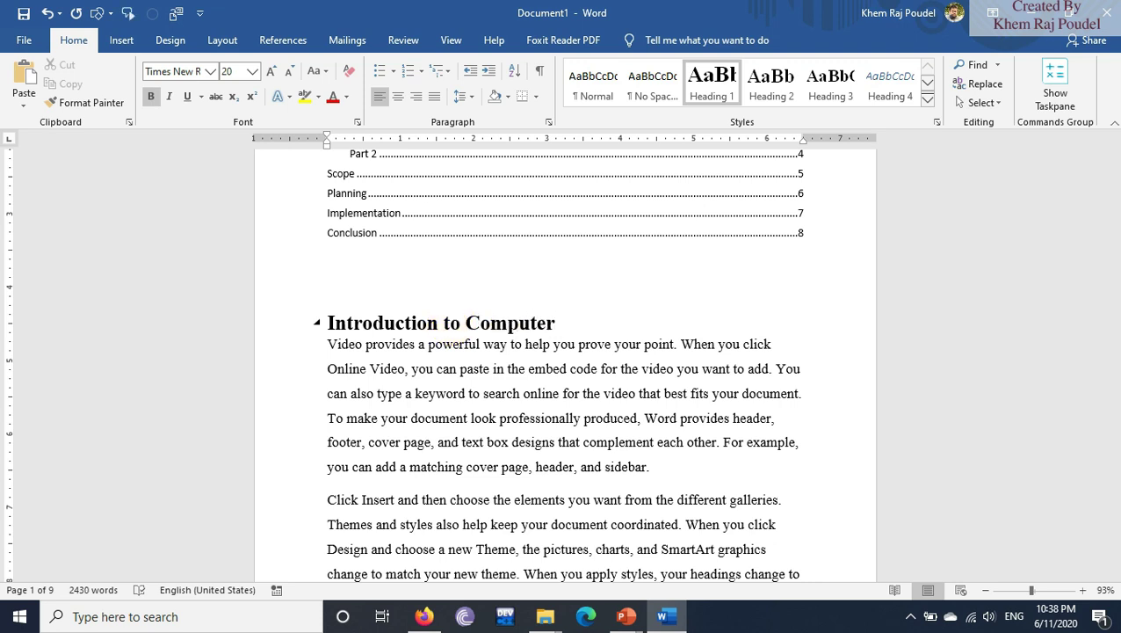
scroll(438, 311, up, 3)
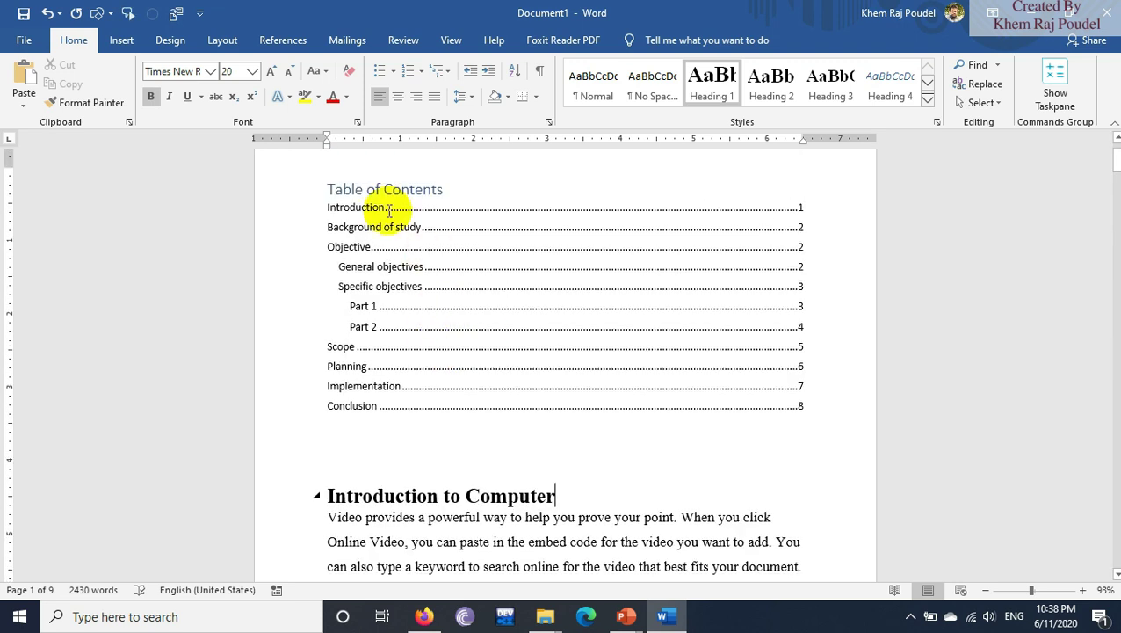
click(390, 209)
- Insert a page break after the sidebar paragraph so Background of study starts a new page
scroll(428, 392, down, 7)
scroll(428, 395, down, 4)
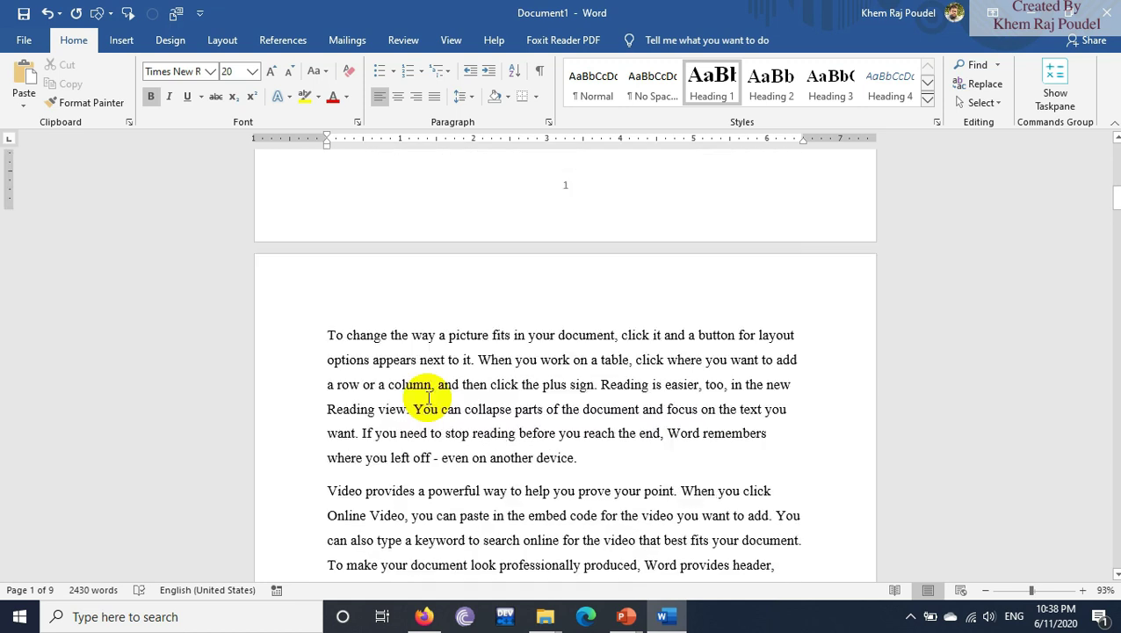
scroll(428, 397, down, 3)
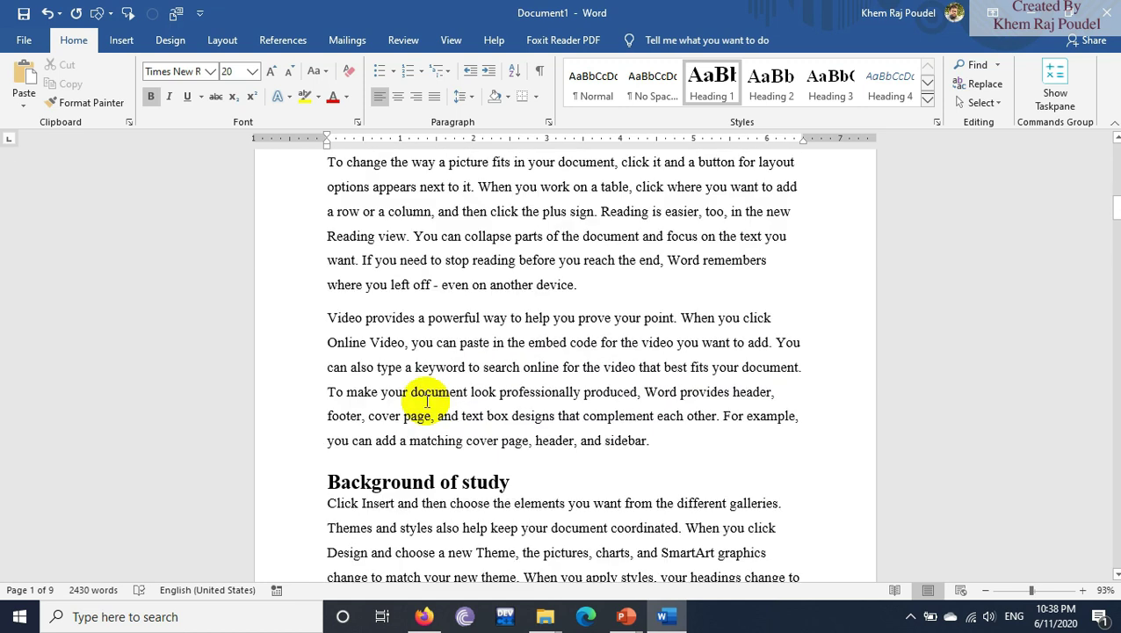
click(688, 447)
key(ctrl+Return)
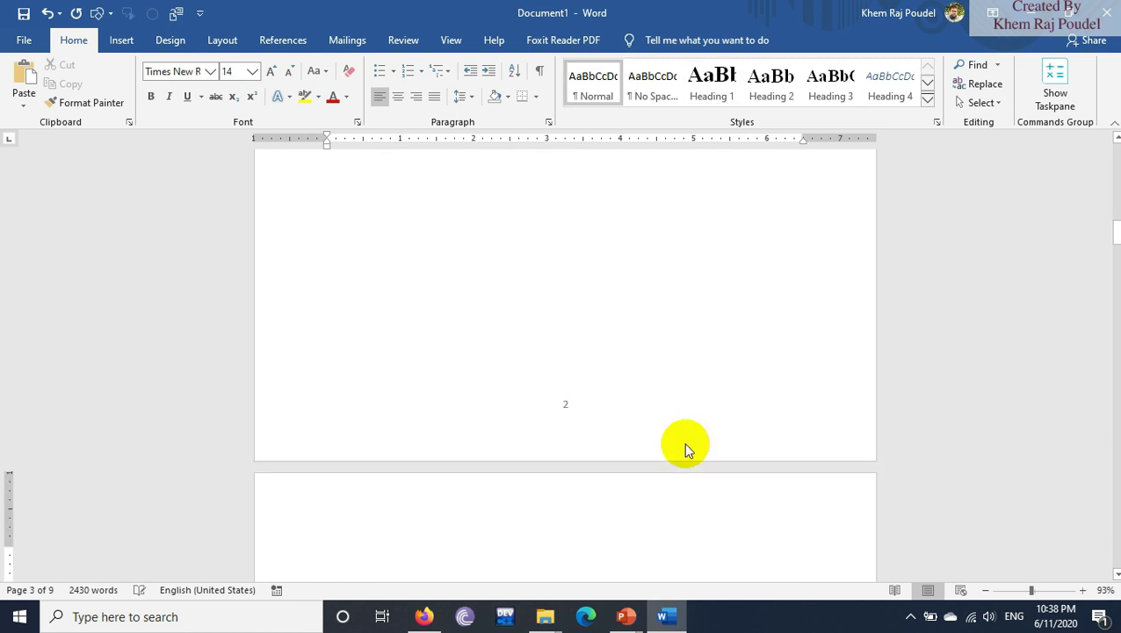
- Rename the Objective heading to 'Objective of the study'
scroll(650, 457, down, 4)
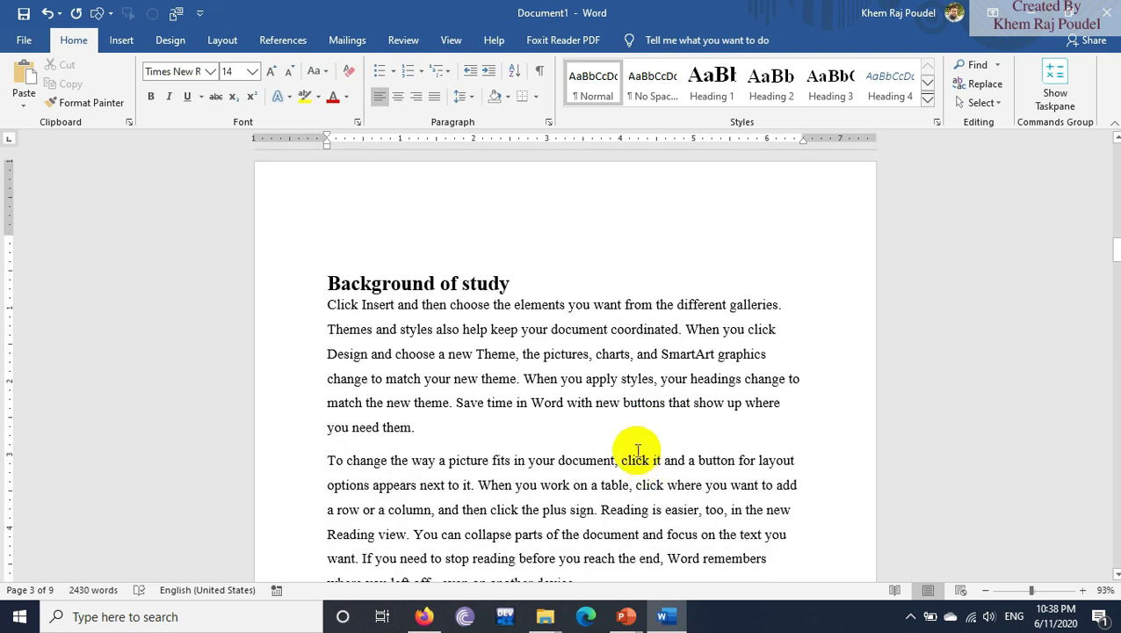
key(Page_Up)
scroll(607, 407, up, 3)
scroll(607, 408, down, 4)
scroll(605, 407, down, 2)
scroll(596, 434, down, 3)
scroll(597, 434, down, 3)
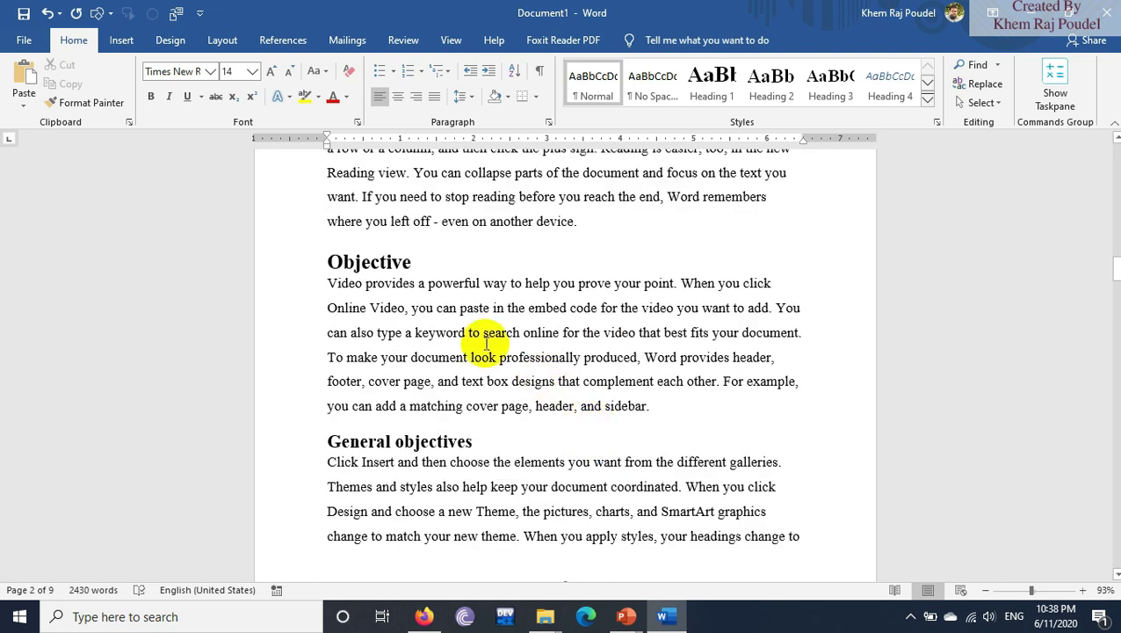
click(417, 262)
text(of the study)
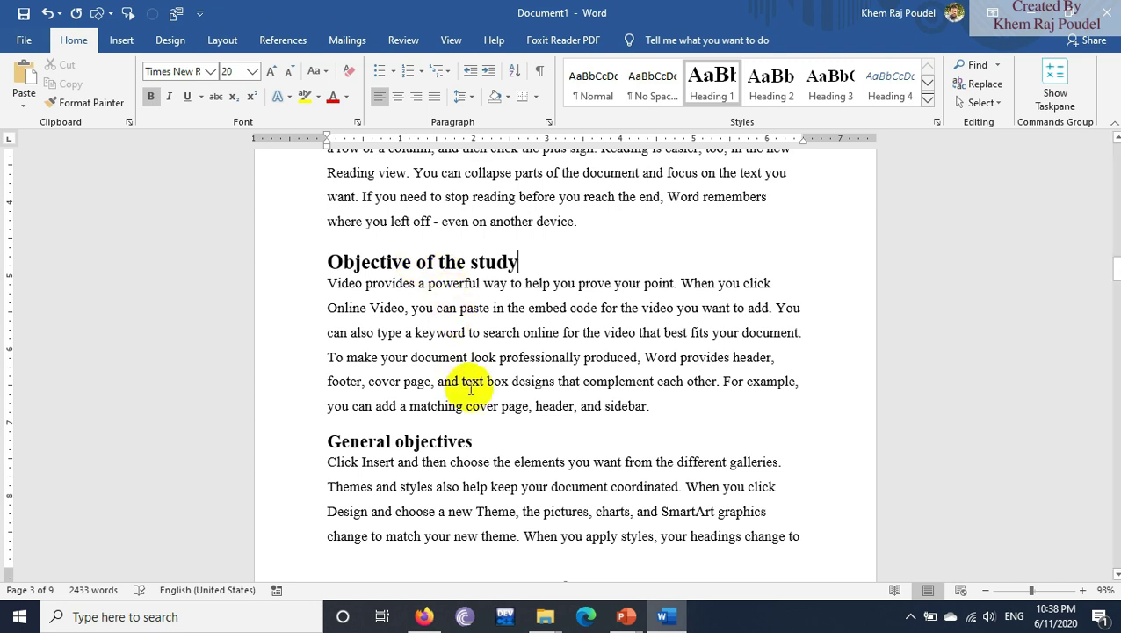
- Prefix the Part 1 and Part 2 headings with 'Specific objective'
scroll(479, 352, down, 3)
scroll(475, 242, down, 3)
scroll(457, 395, down, 2)
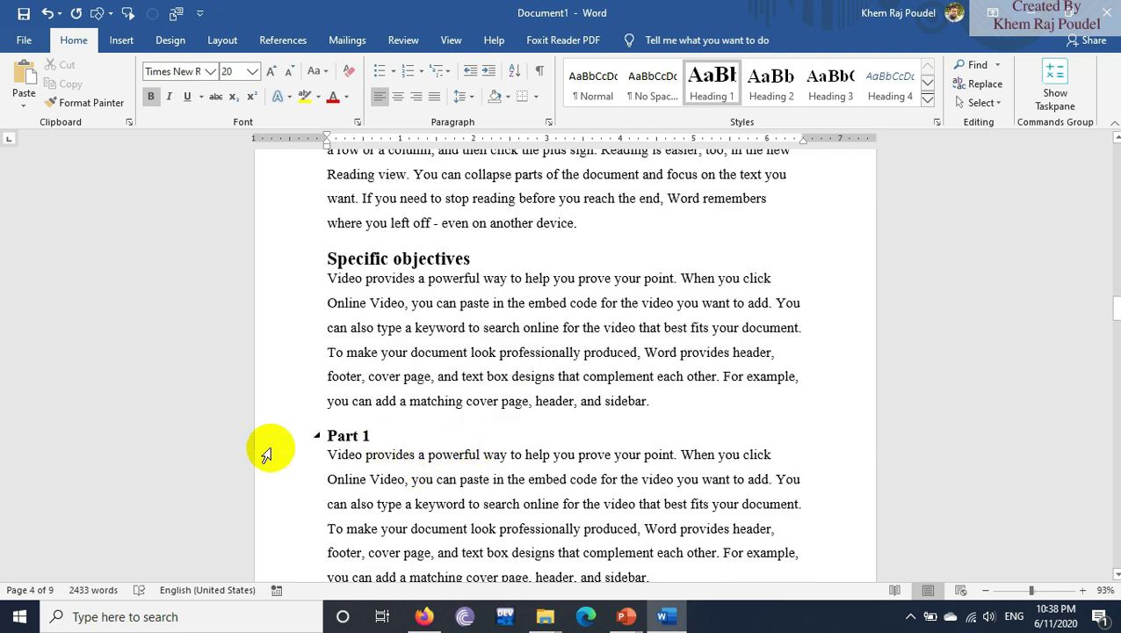
click(329, 436)
text(spe)
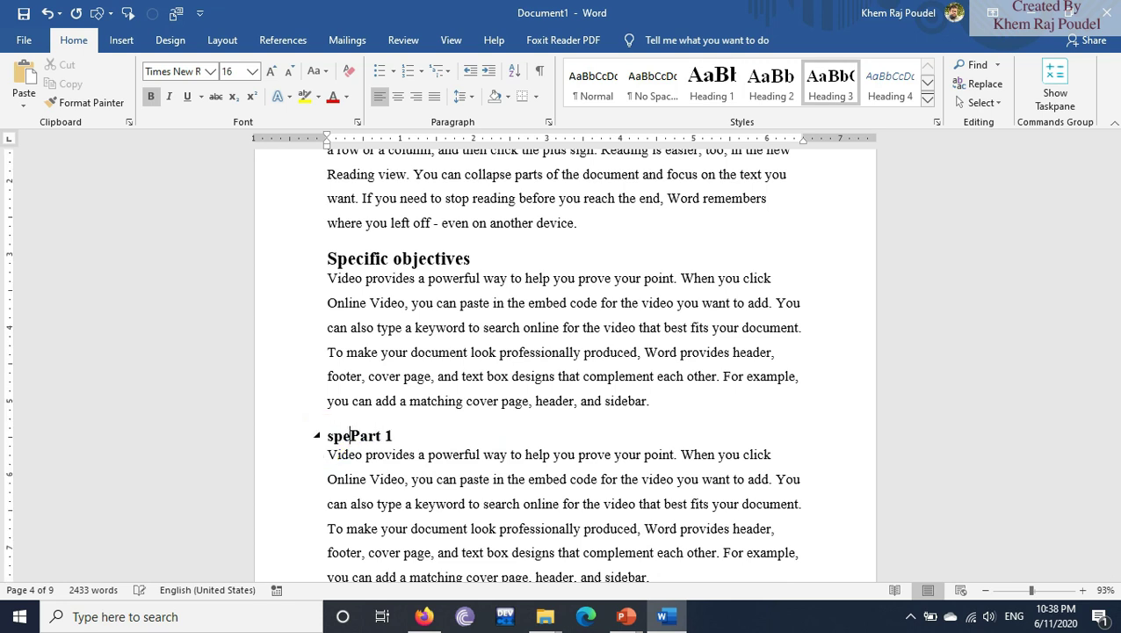
text( objectives)
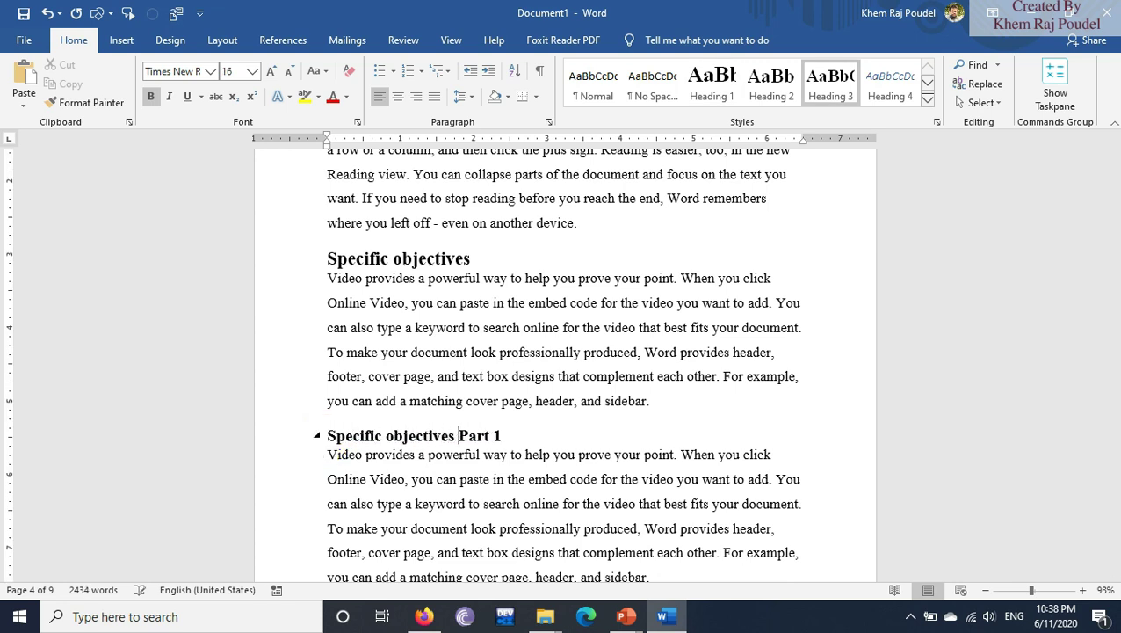
scroll(368, 465, down, 2)
scroll(370, 479, down, 4)
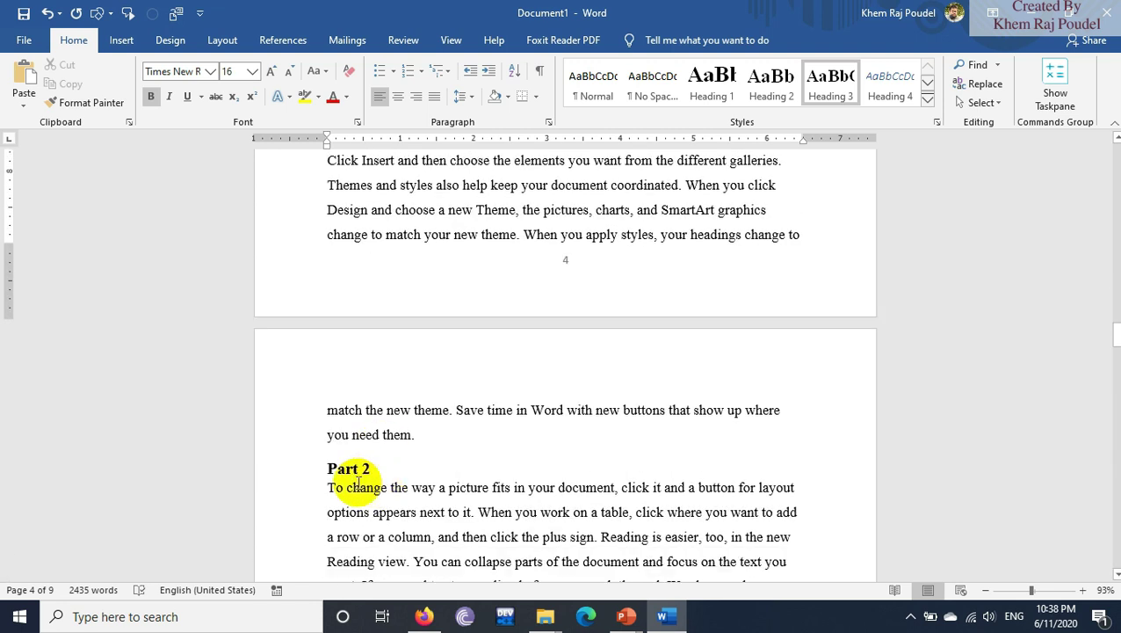
click(321, 468)
text(sp)
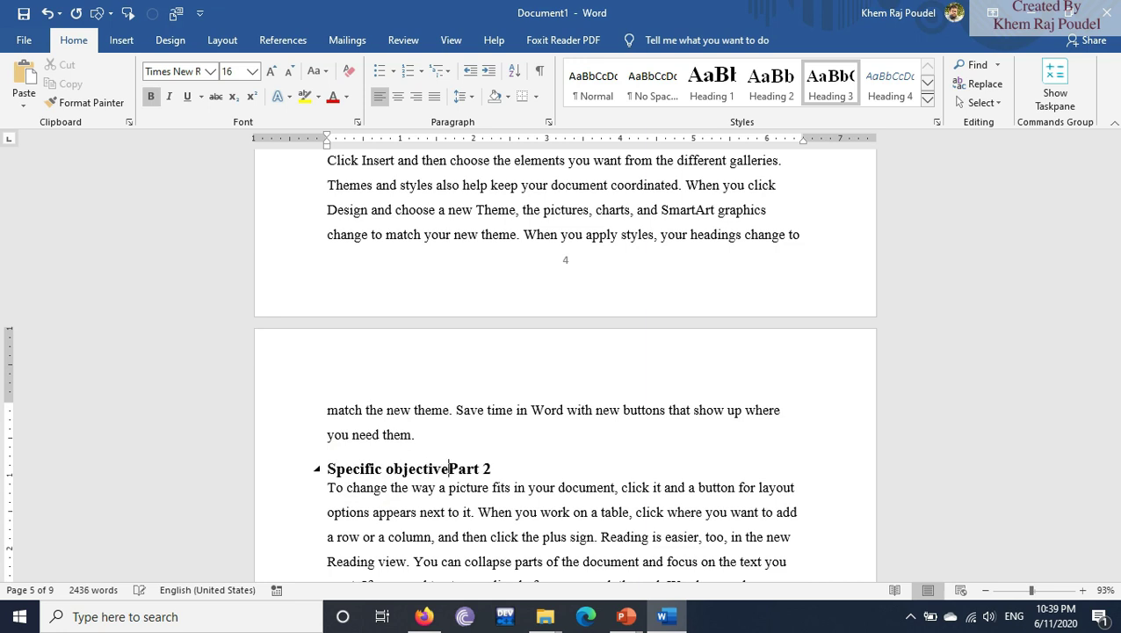
- Scroll back up to the table of contents
scroll(242, 518, up, 3)
scroll(243, 523, up, 5)
scroll(239, 536, up, 5)
scroll(239, 536, up, 4)
scroll(239, 536, up, 4)
scroll(239, 536, up, 4)
scroll(239, 536, up, 4)
scroll(239, 536, up, 5)
scroll(232, 531, up, 4)
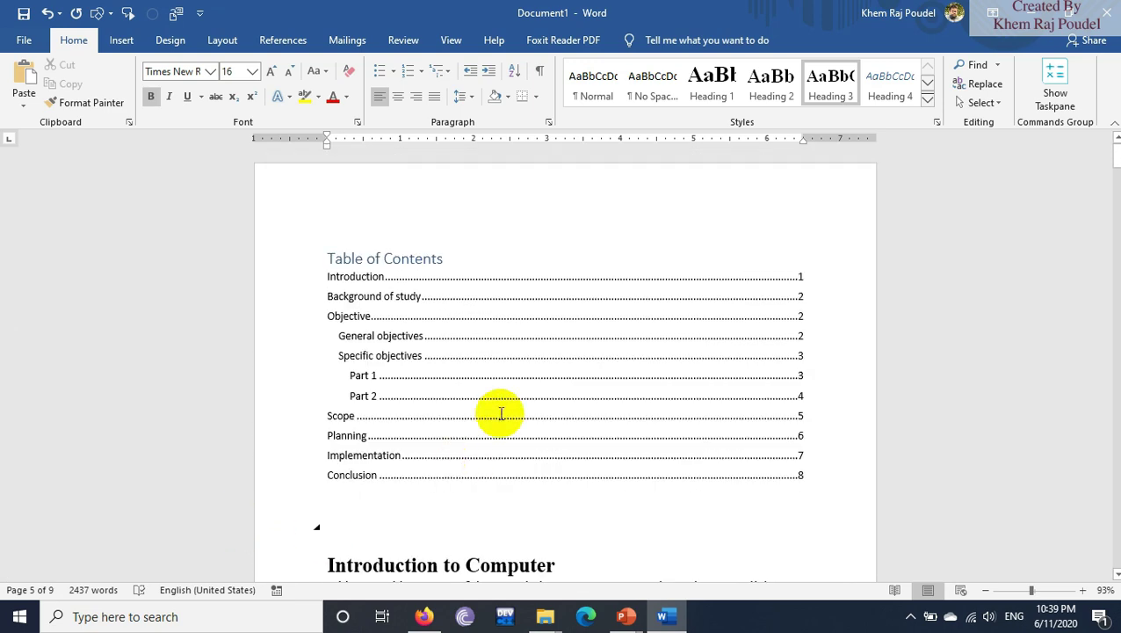
- Update the entire table of contents to list the renamed headings on pages 1–9
click(429, 388)
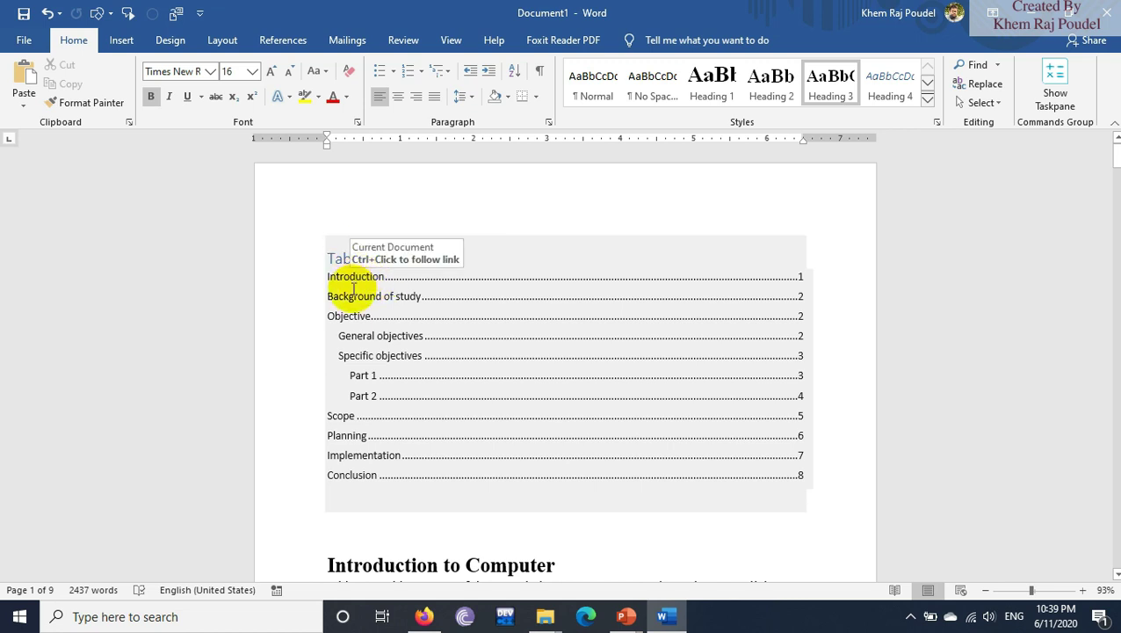
click(354, 291)
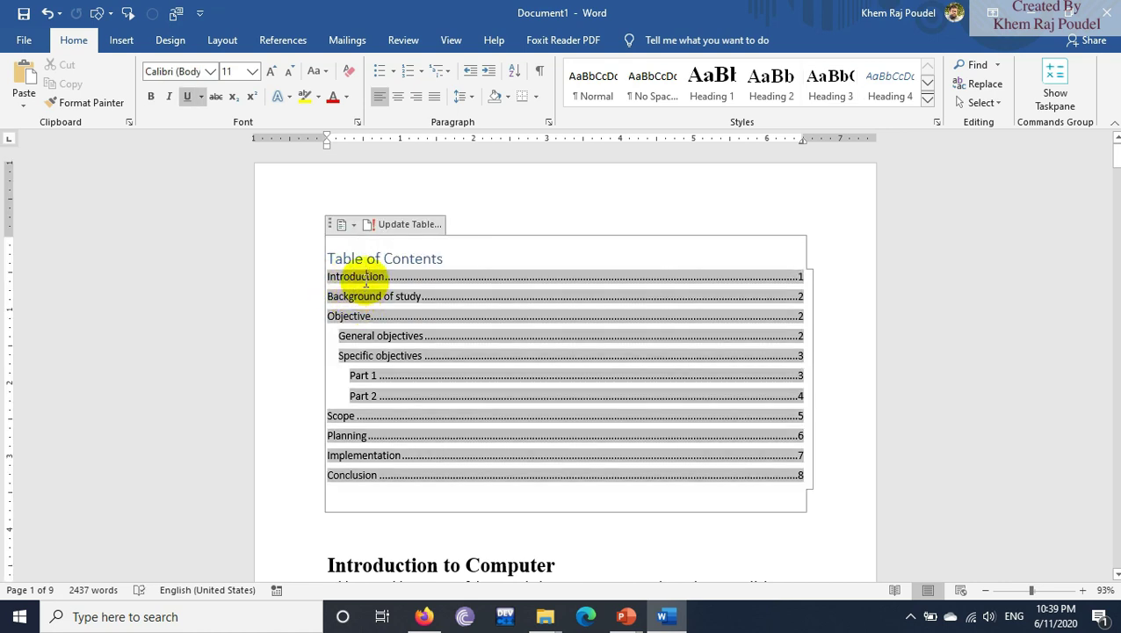
click(401, 224)
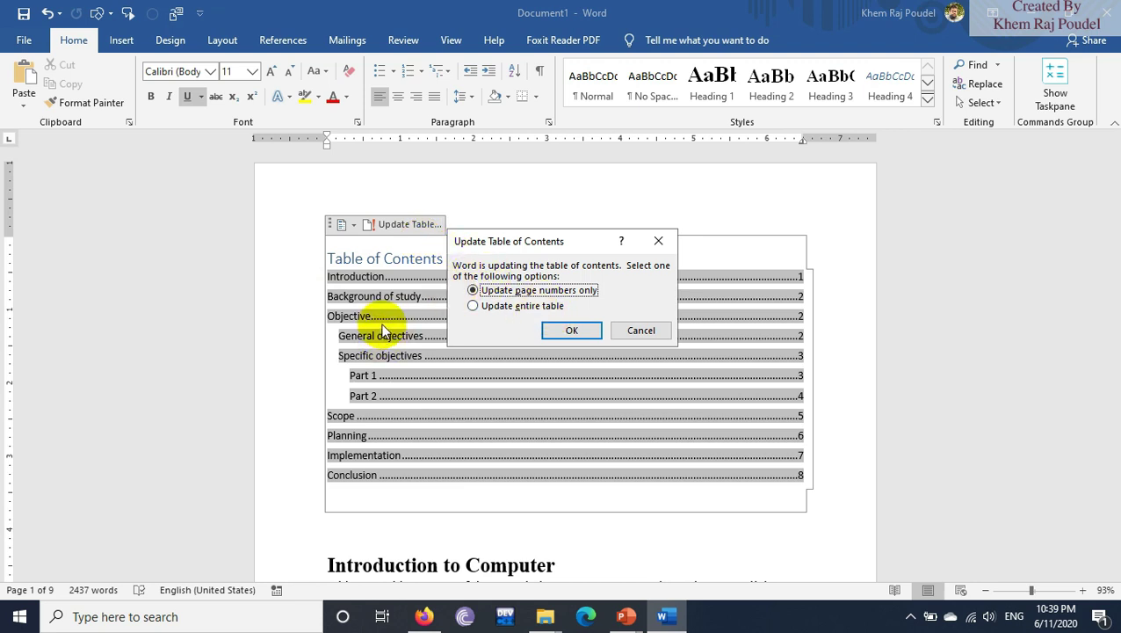
click(498, 309)
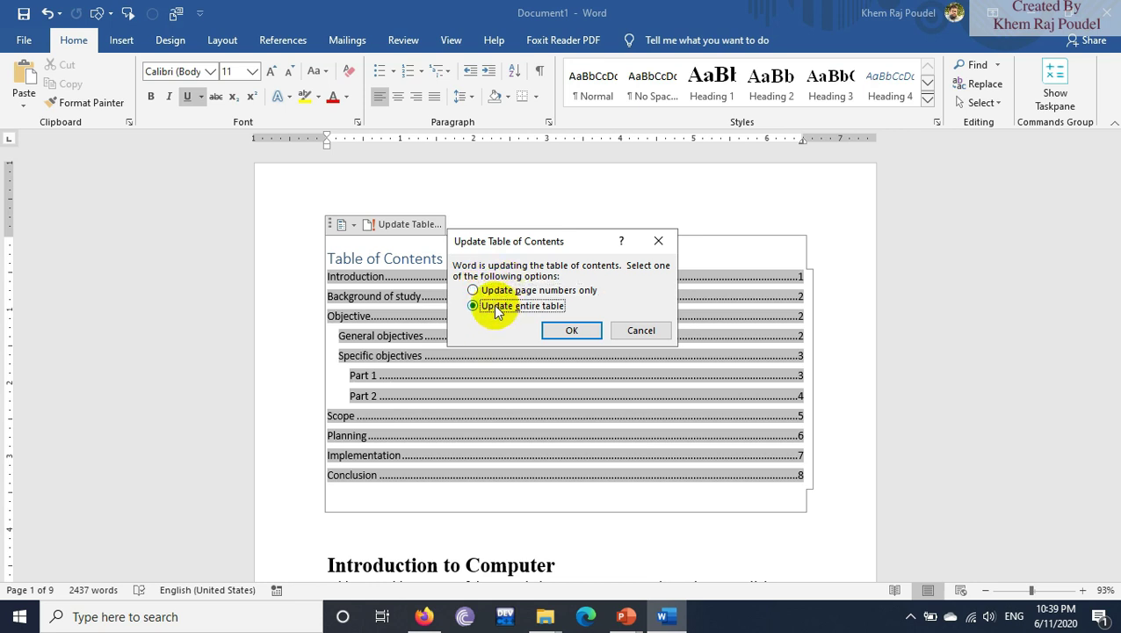
click(489, 291)
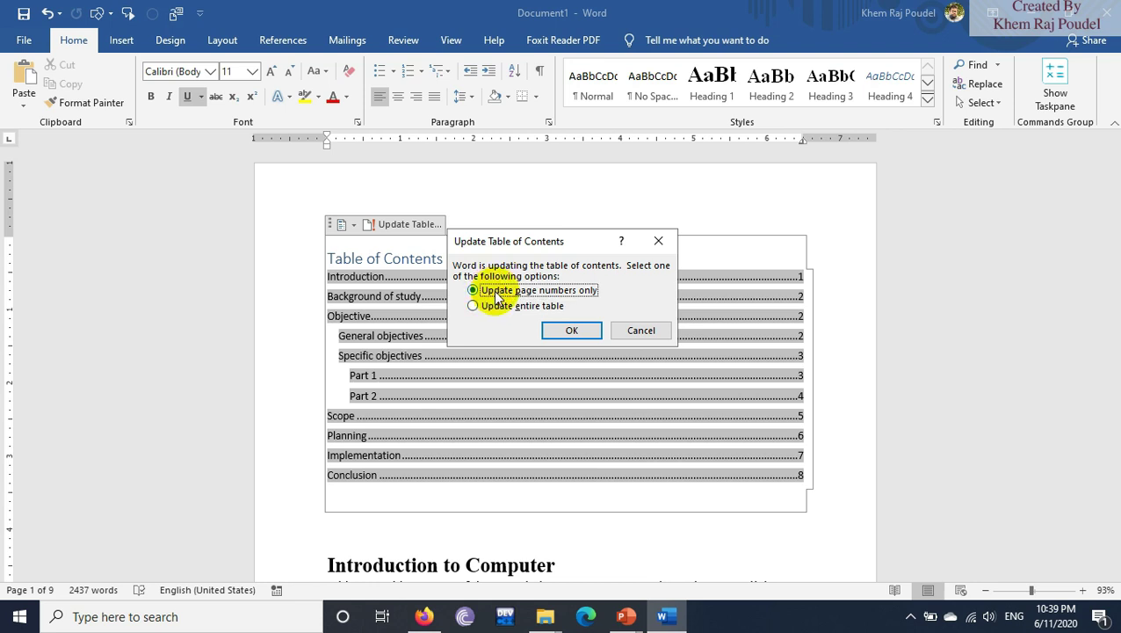
click(493, 309)
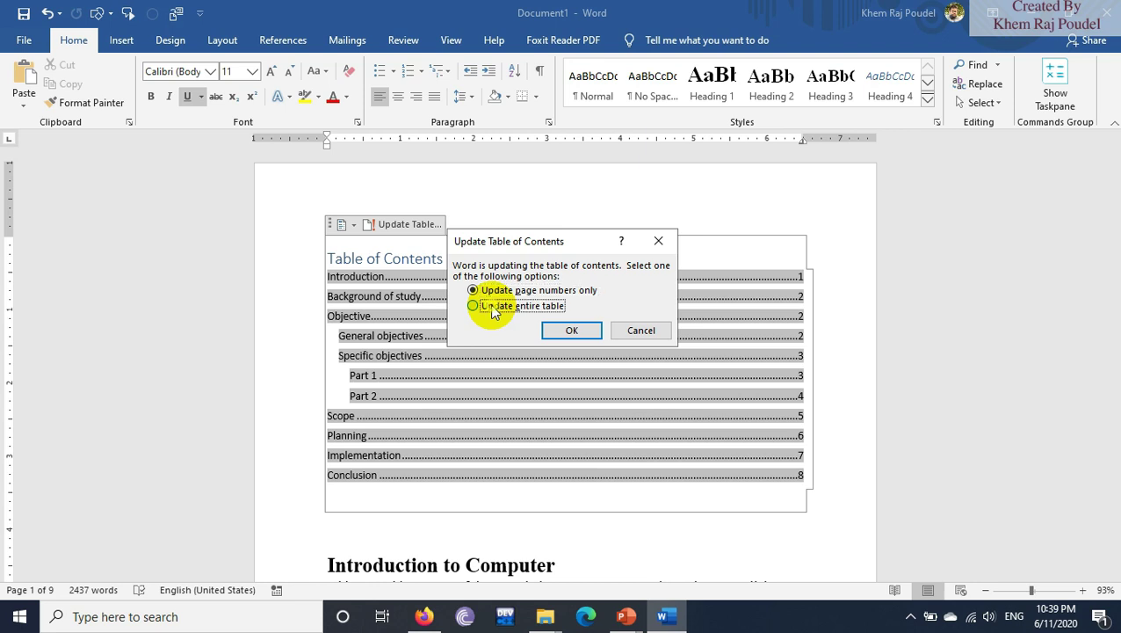
click(572, 332)
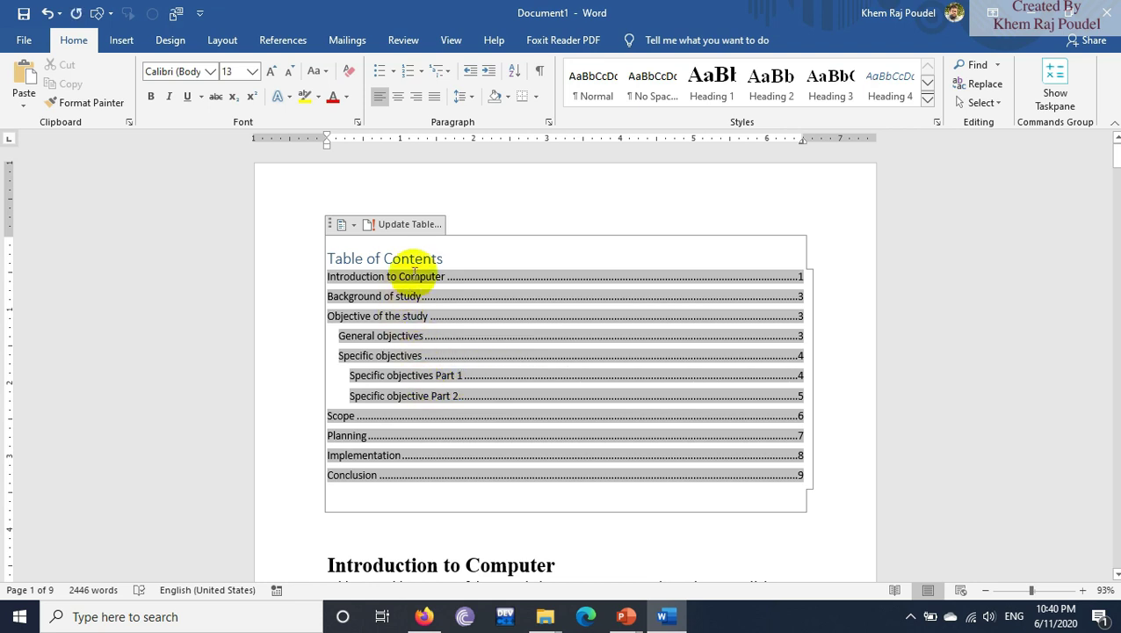
click(253, 72)
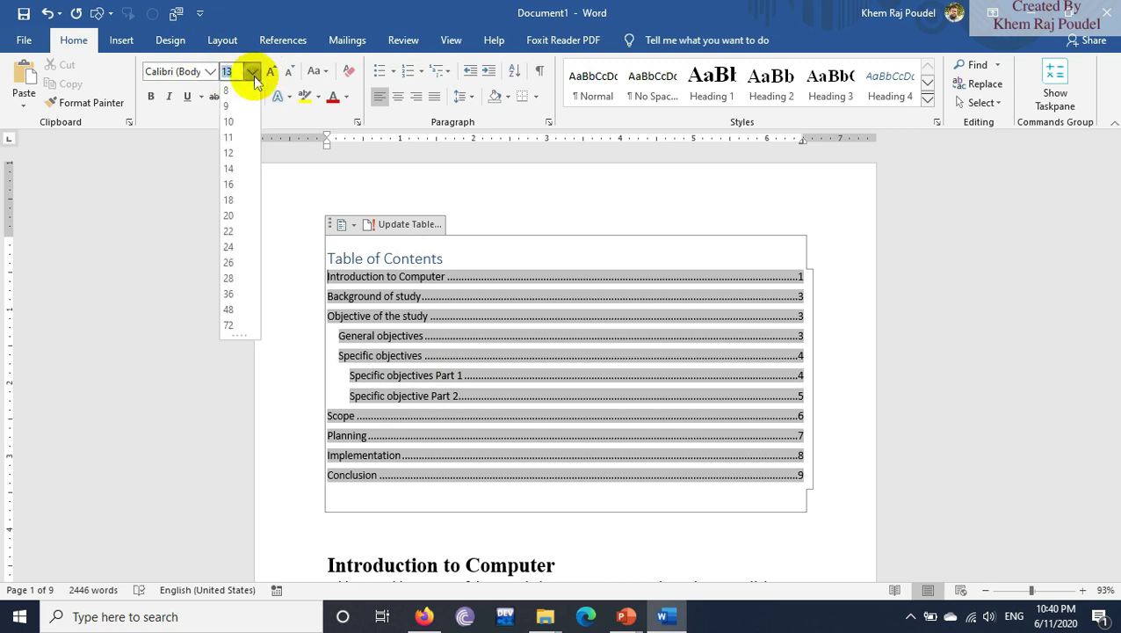
- Set the word Introduction in the first contents entry to 16 pt
click(233, 188)
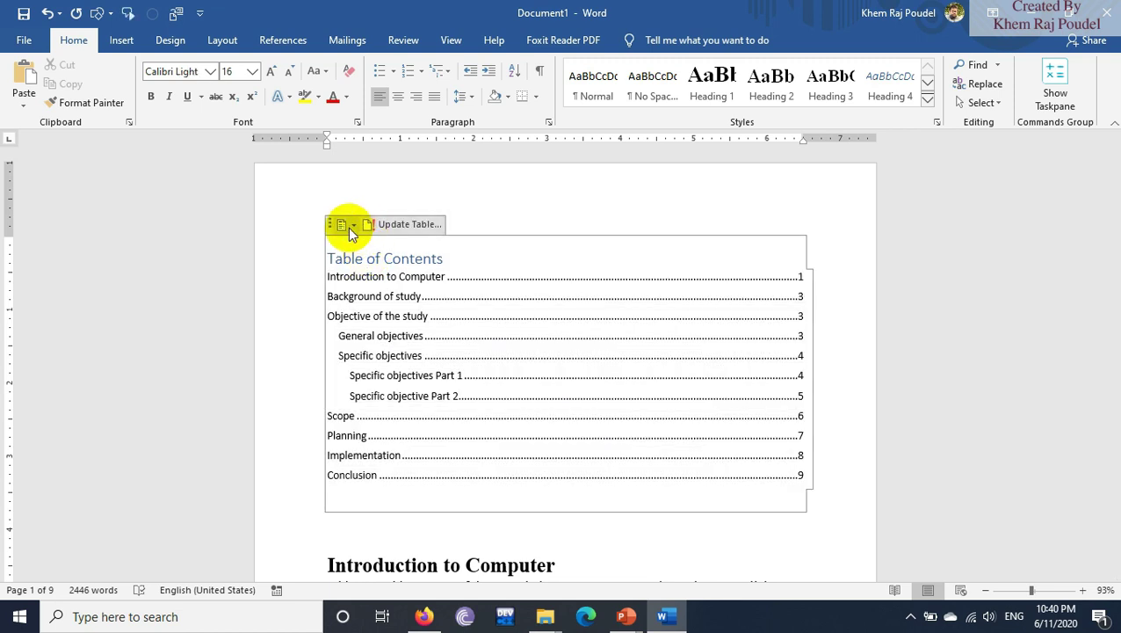
click(348, 226)
click(746, 236)
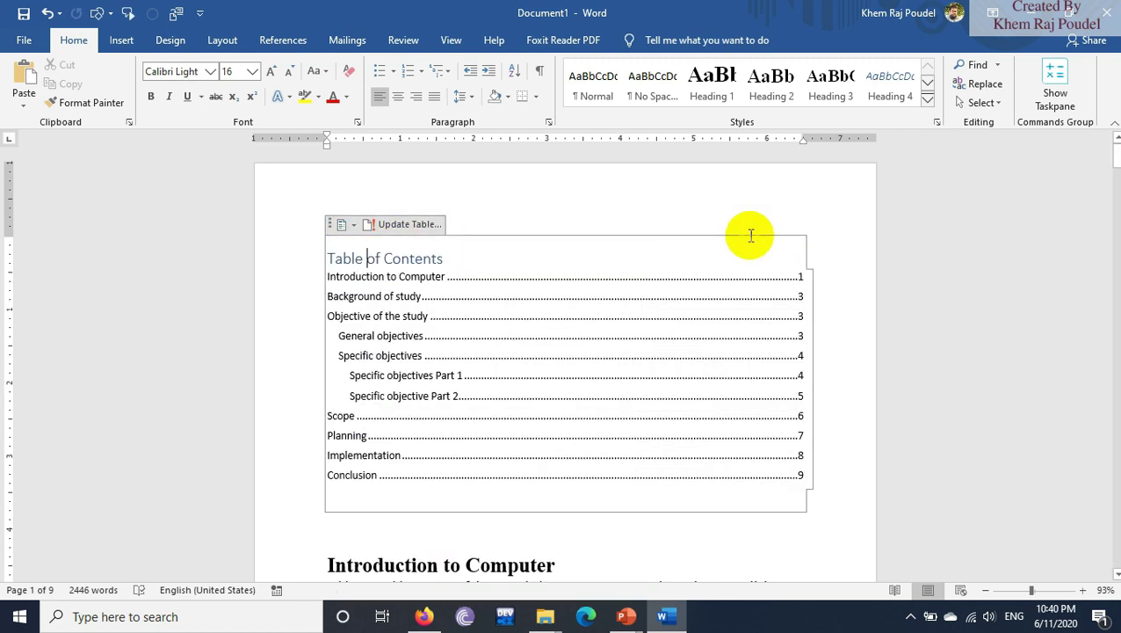
key(ctrl+a)
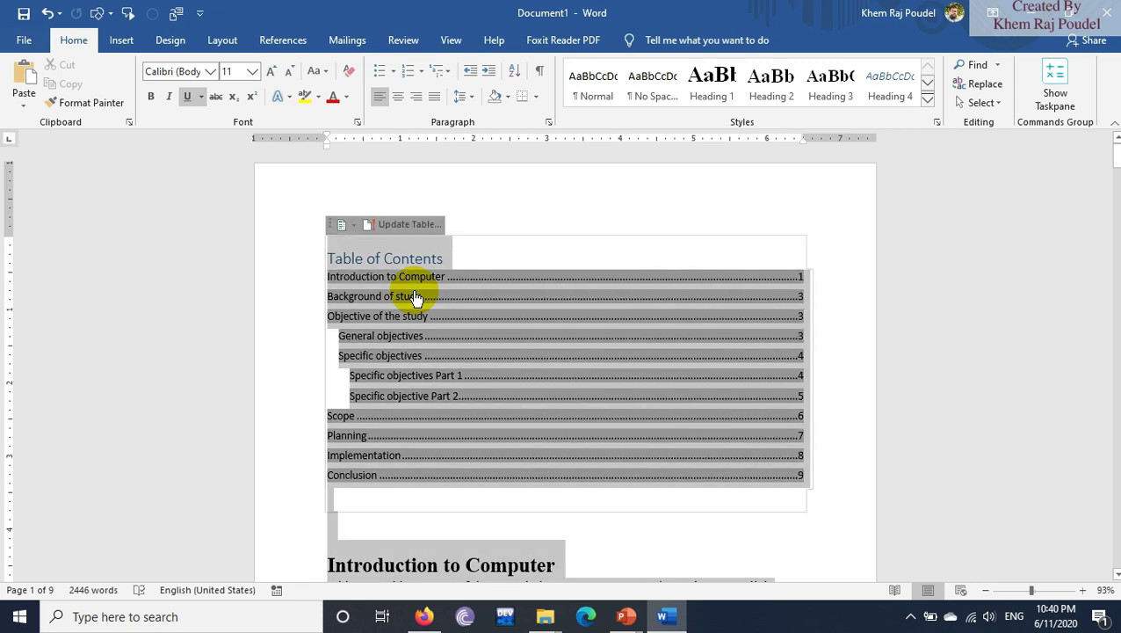
click(413, 296)
key(ctrl+a)
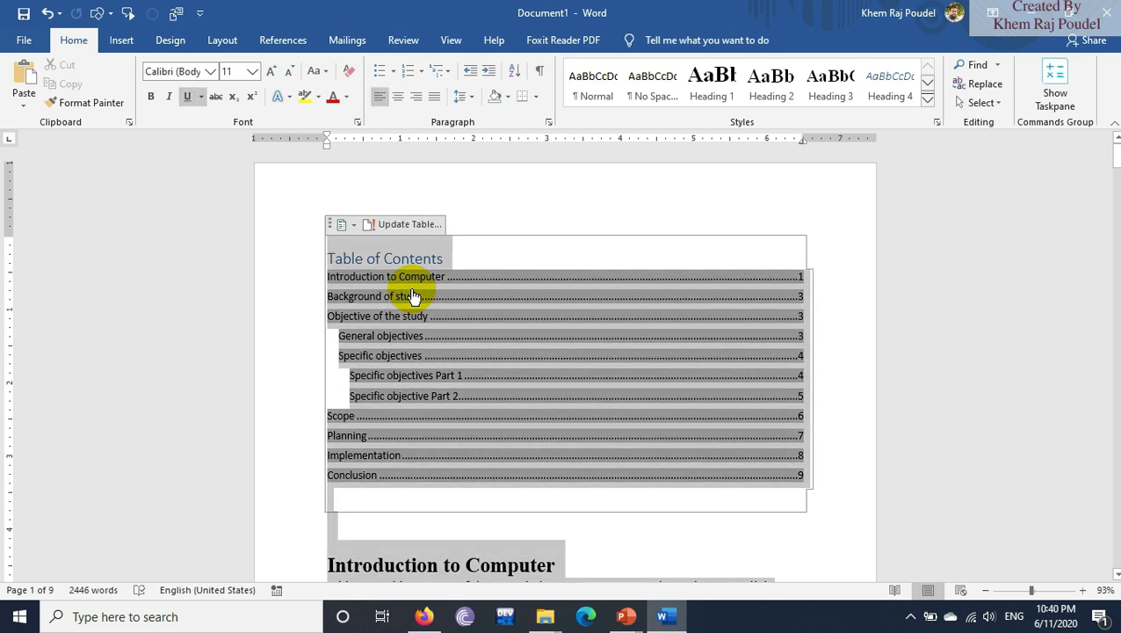
click(386, 275)
click(336, 260)
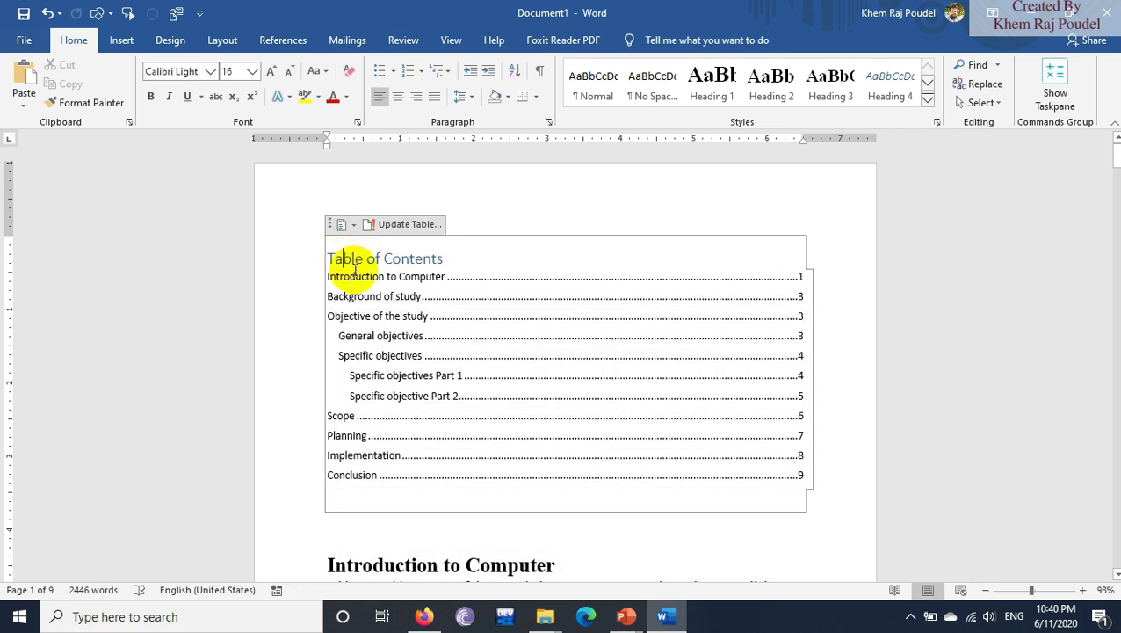
click(366, 277)
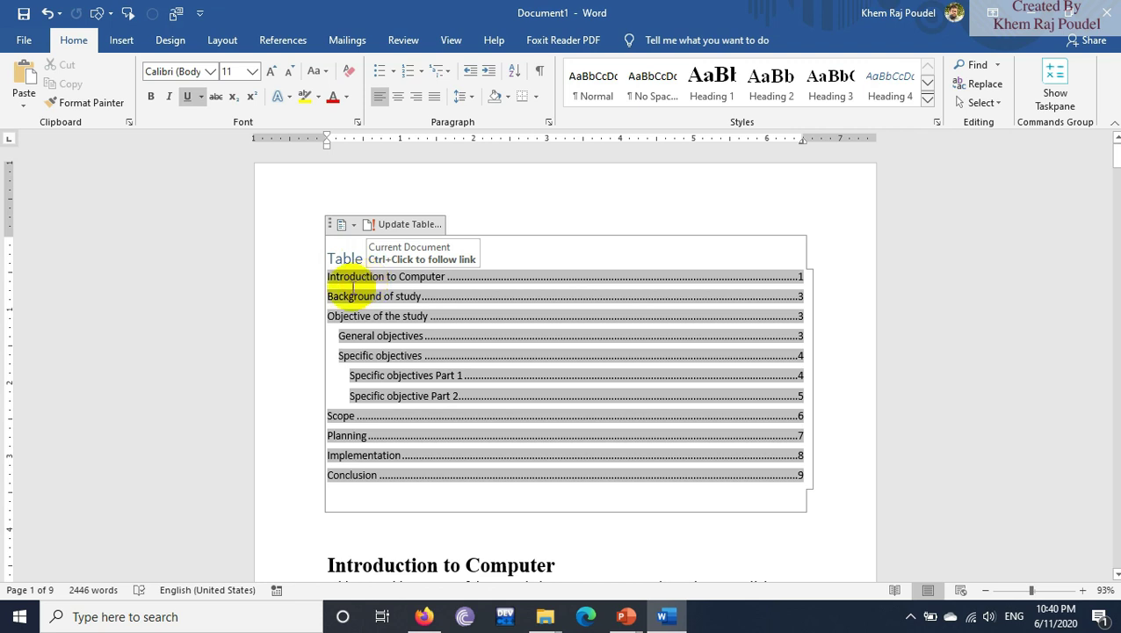
click(252, 71)
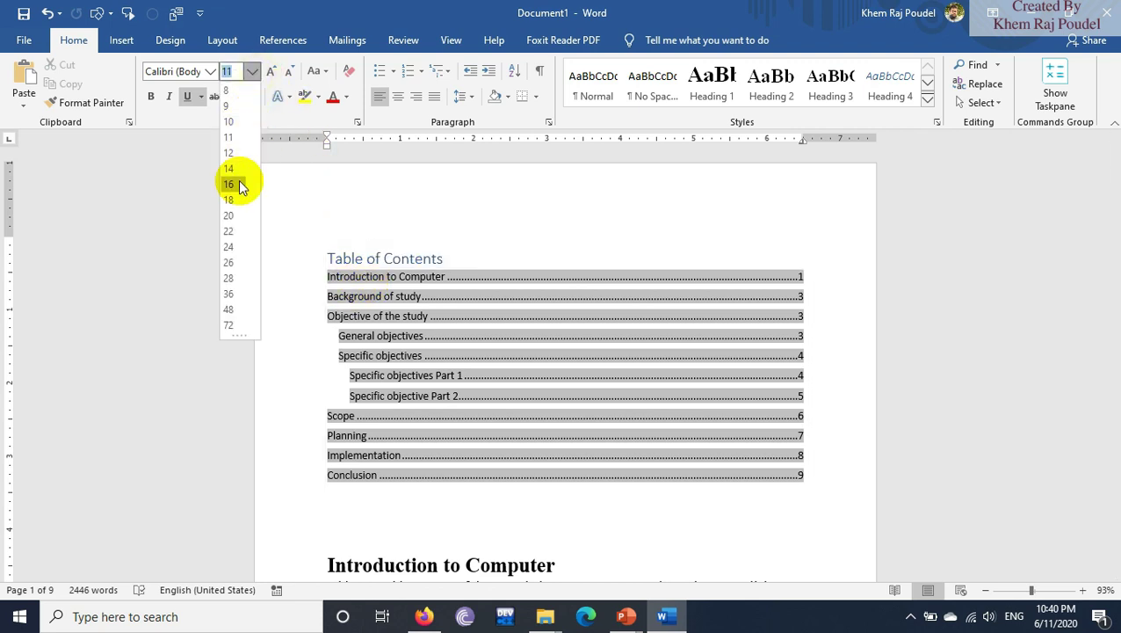
click(238, 184)
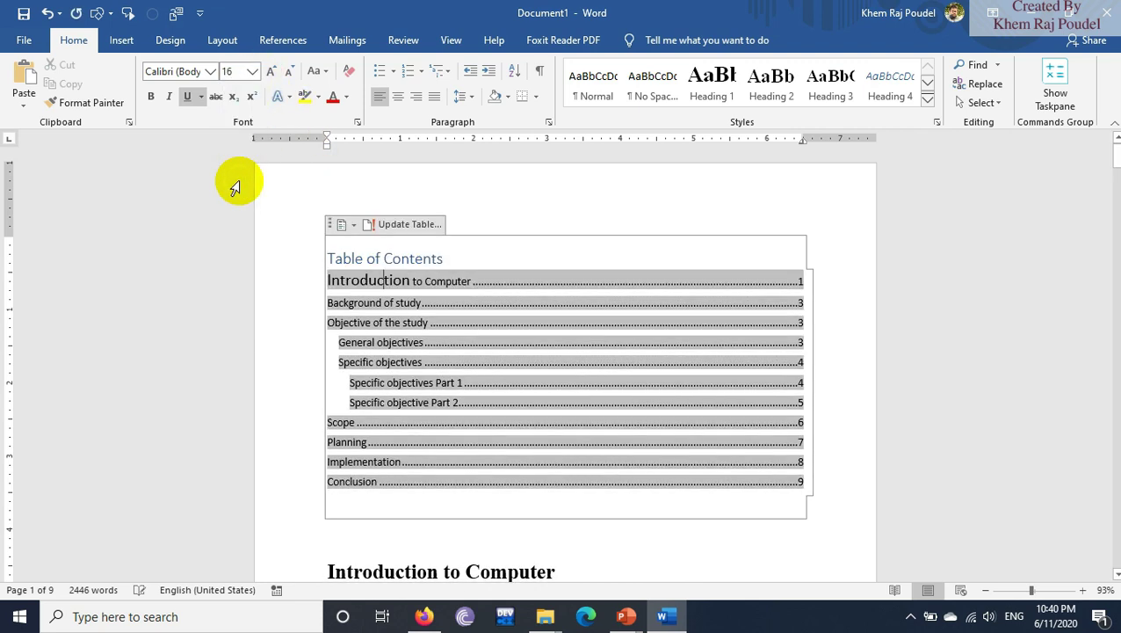
- Select all the table of contents entries and set them to 16 pt
click(413, 260)
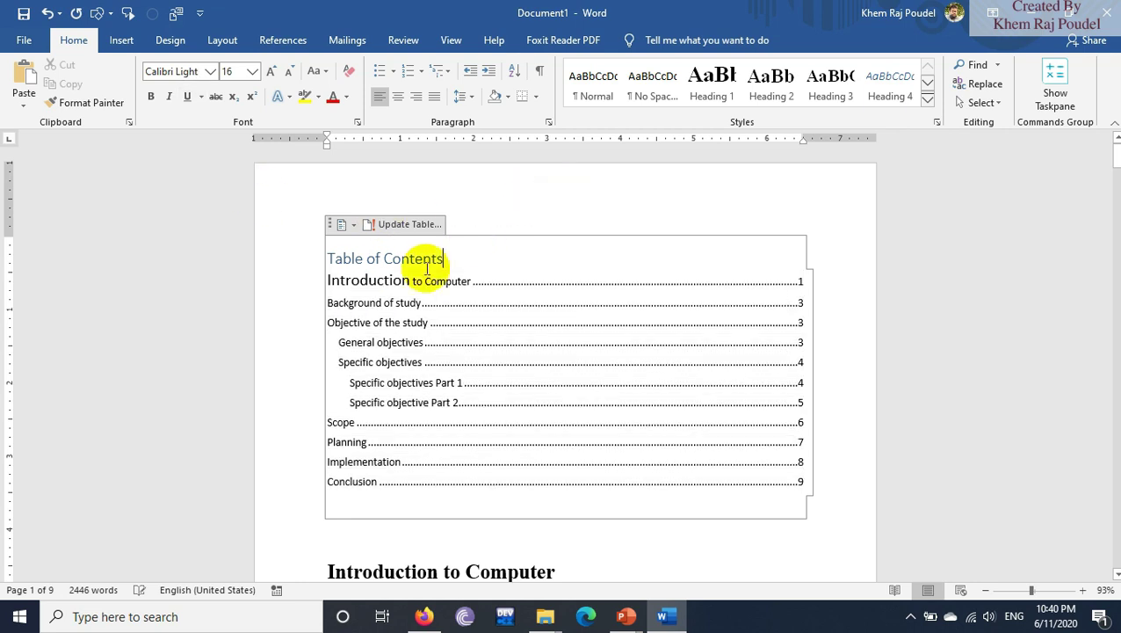
click(371, 324)
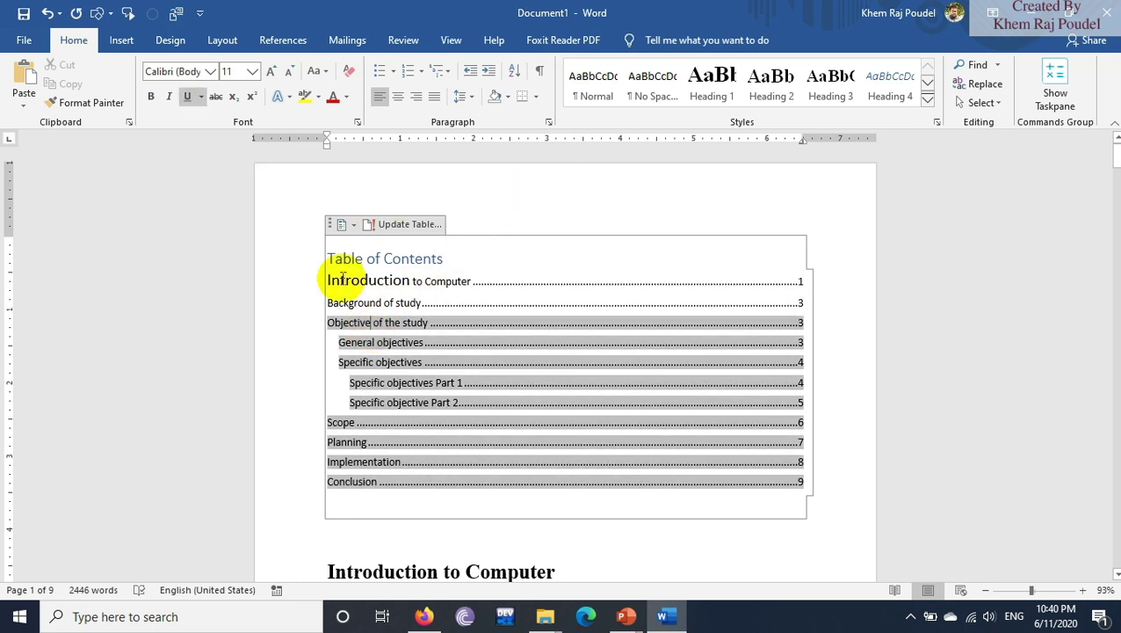
drag(326, 257, 428, 332)
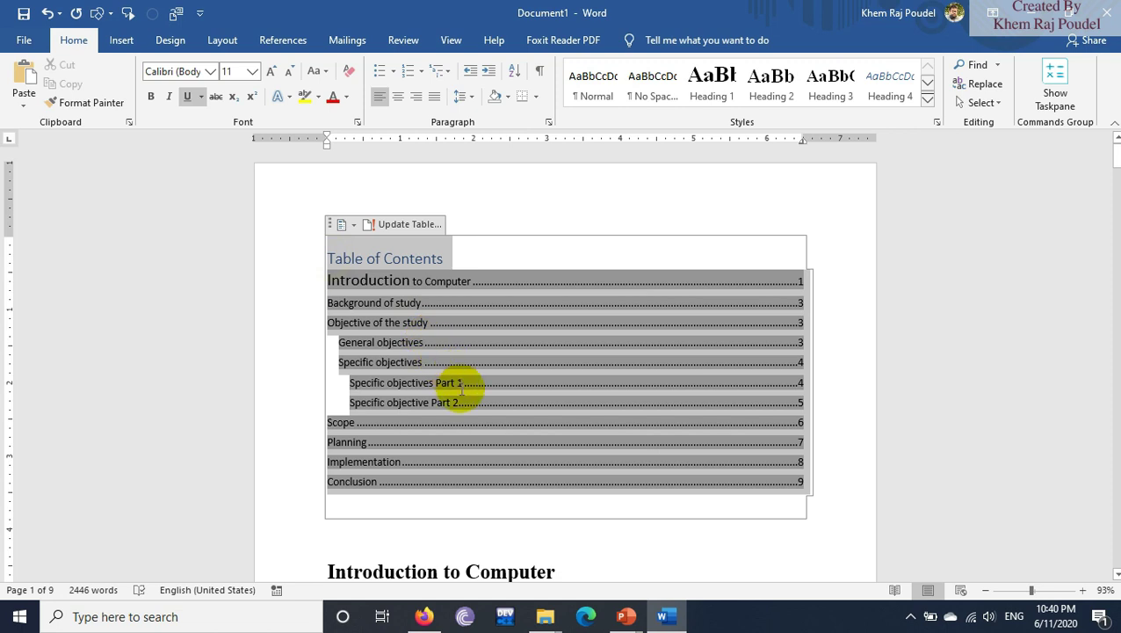
click(252, 71)
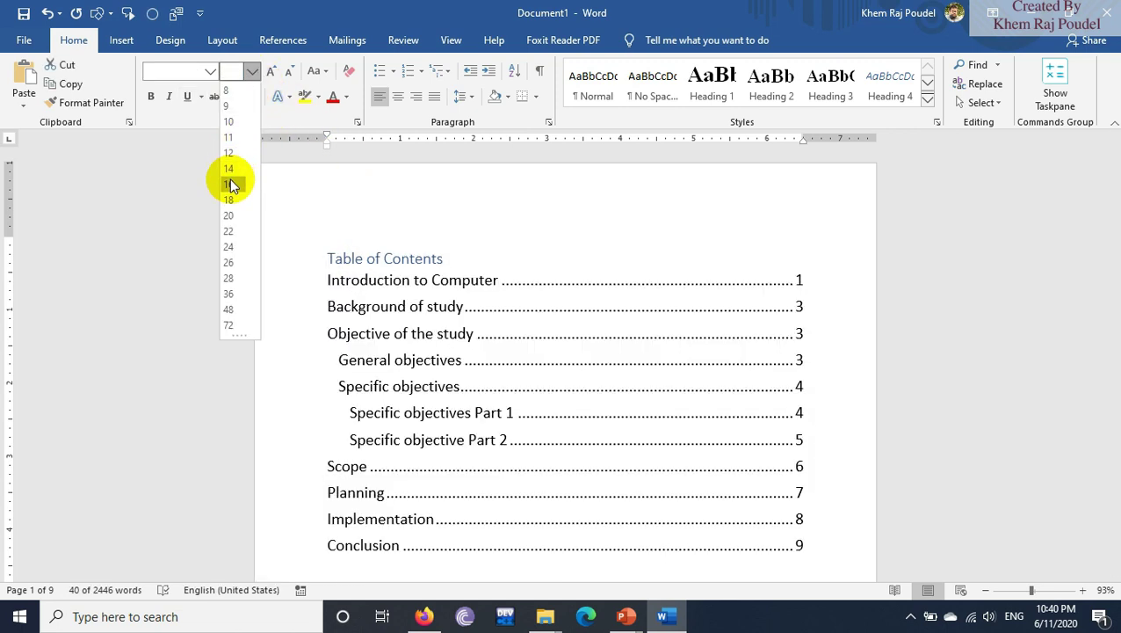
click(229, 180)
click(414, 257)
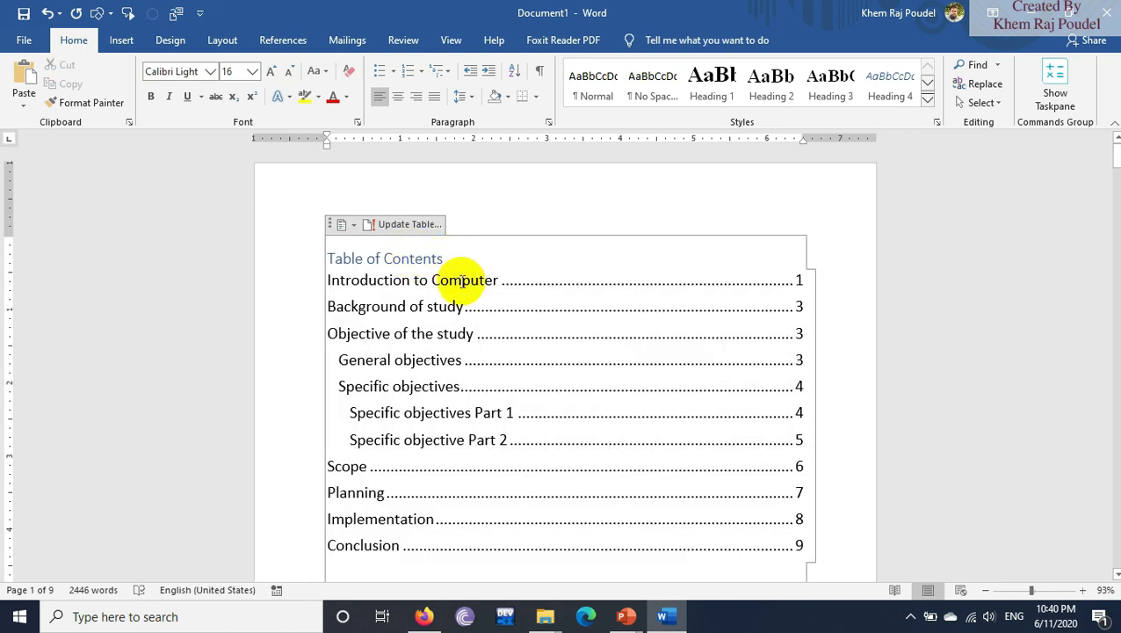
- Insert a page break so Introduction to Computer starts on page 2
scroll(458, 281, down, 4)
scroll(463, 342, up, 3)
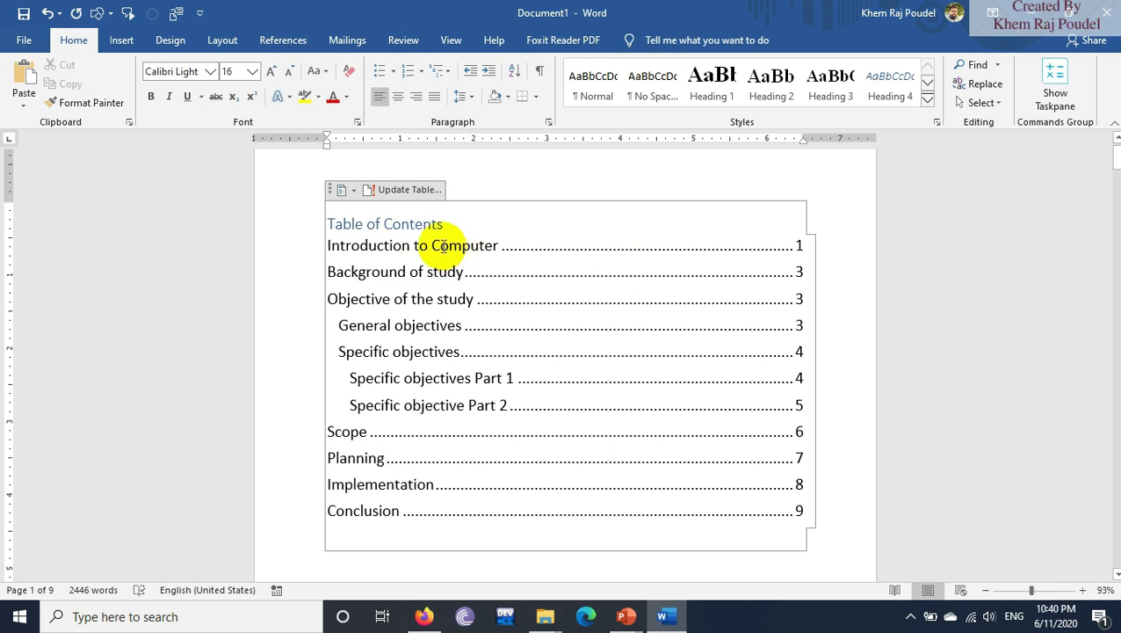
scroll(475, 306, down, 5)
scroll(471, 310, down, 3)
scroll(459, 318, down, 2)
scroll(466, 313, down, 3)
scroll(458, 325, down, 3)
scroll(458, 325, down, 3)
scroll(463, 335, down, 3)
scroll(463, 335, up, 3)
scroll(463, 332, up, 3)
scroll(463, 329, up, 3)
scroll(462, 325, up, 3)
scroll(462, 325, up, 3)
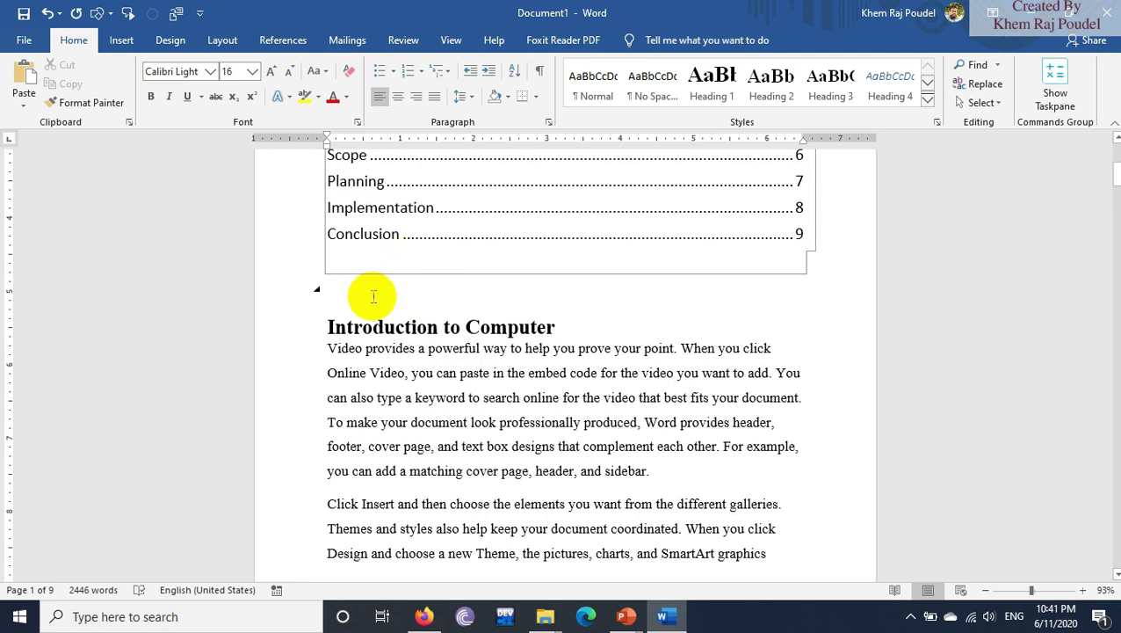
click(371, 296)
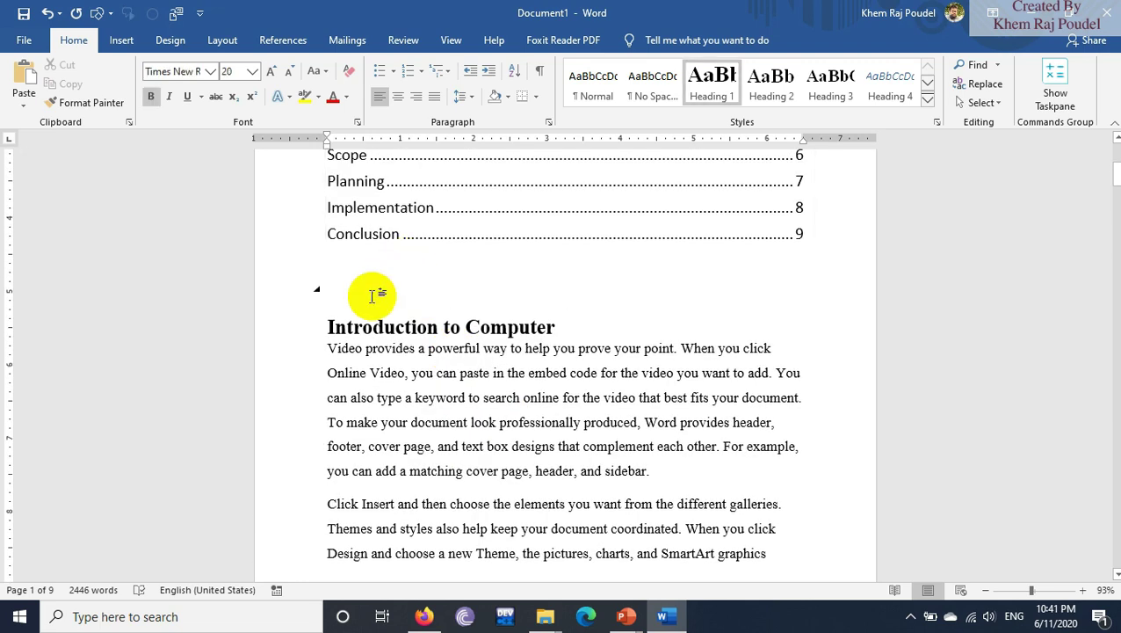
key(ctrl+Return)
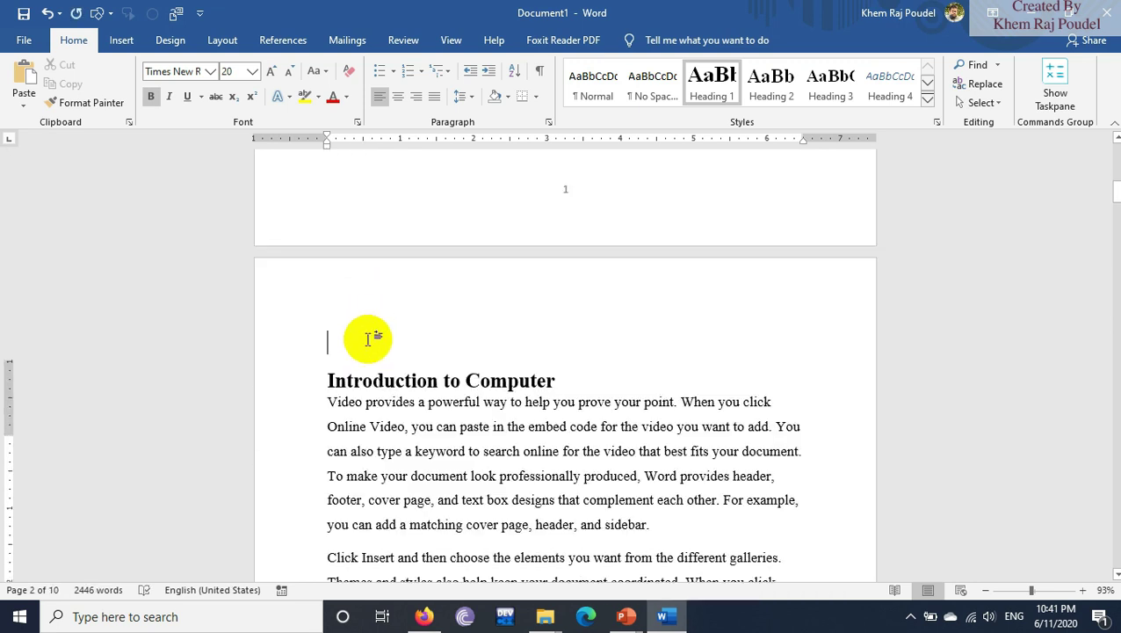
- Choose to update the entire table of contents
key(Up)
scroll(369, 340, up, 3)
click(368, 340)
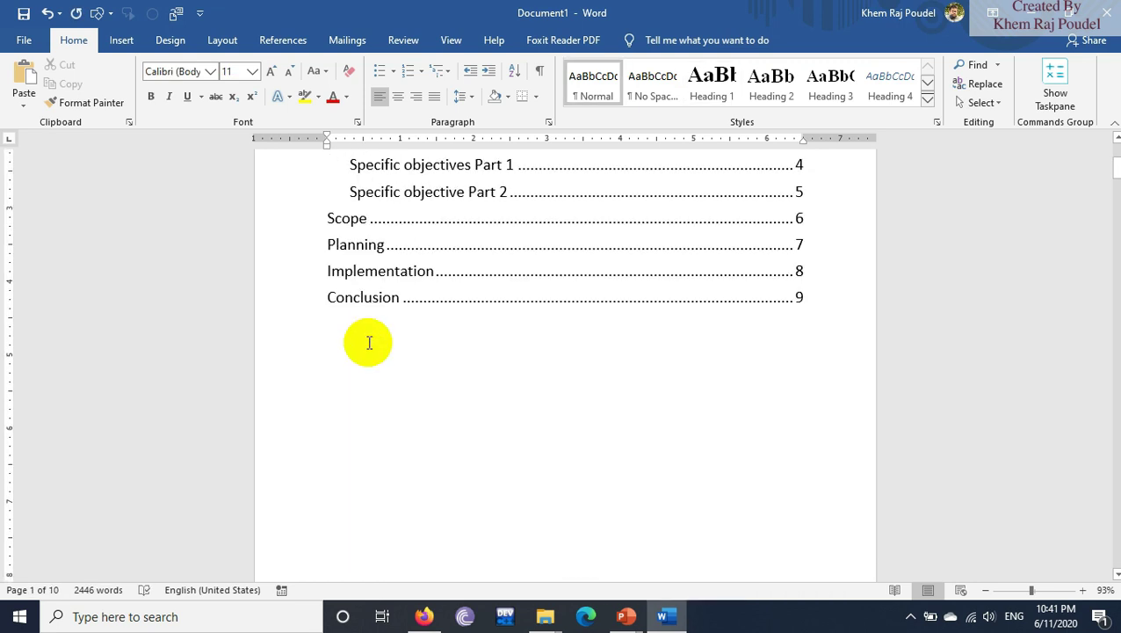
scroll(365, 348, up, 4)
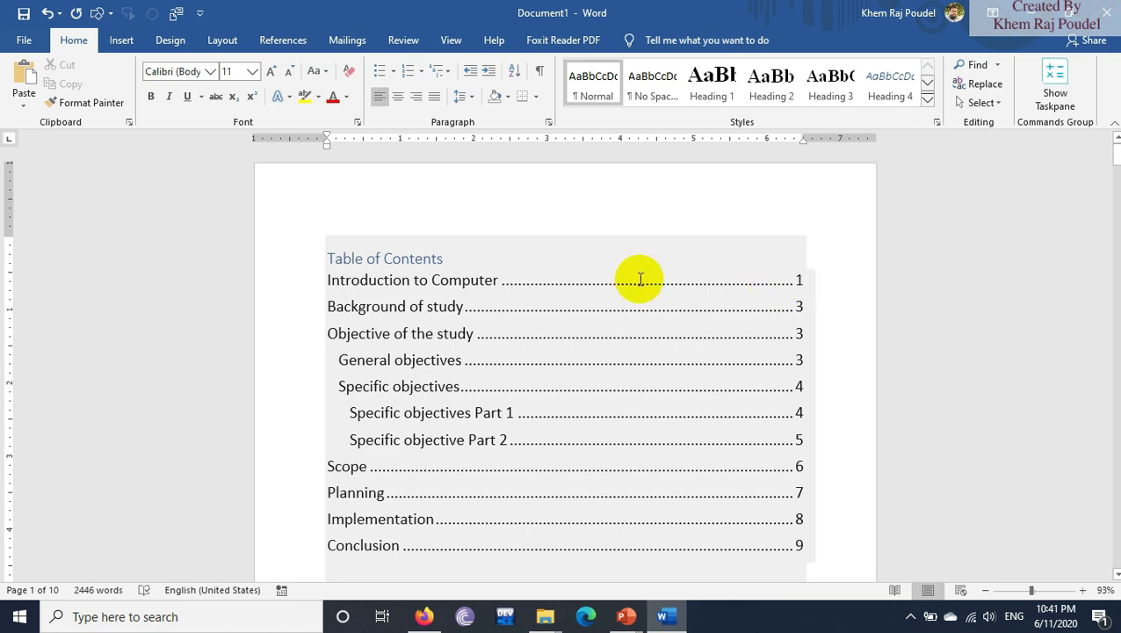
click(403, 256)
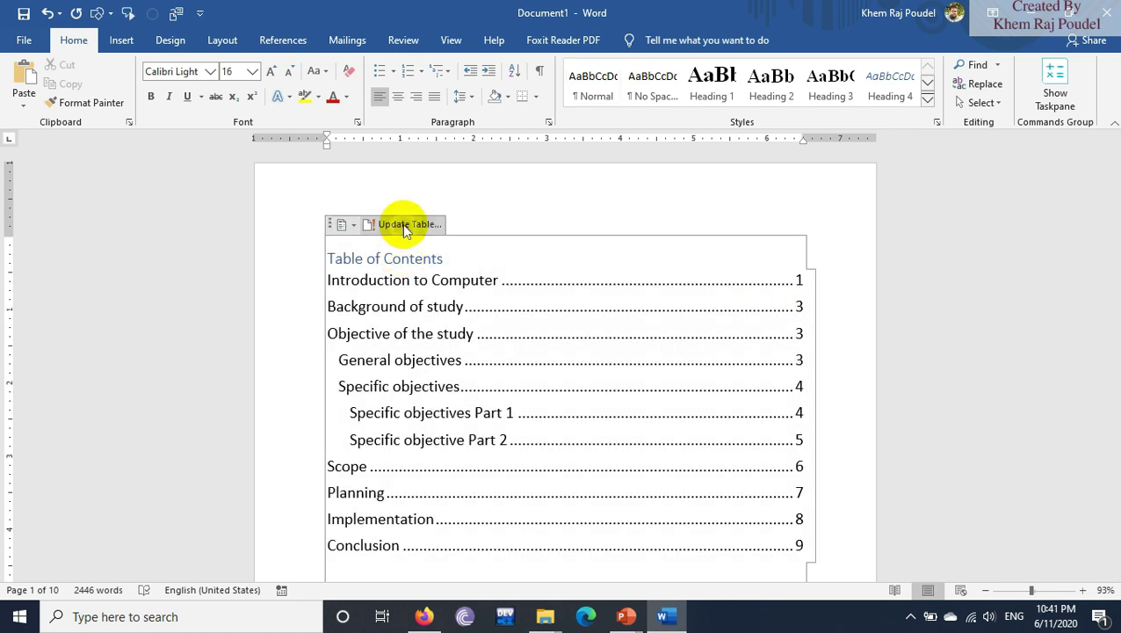
click(406, 225)
click(523, 306)
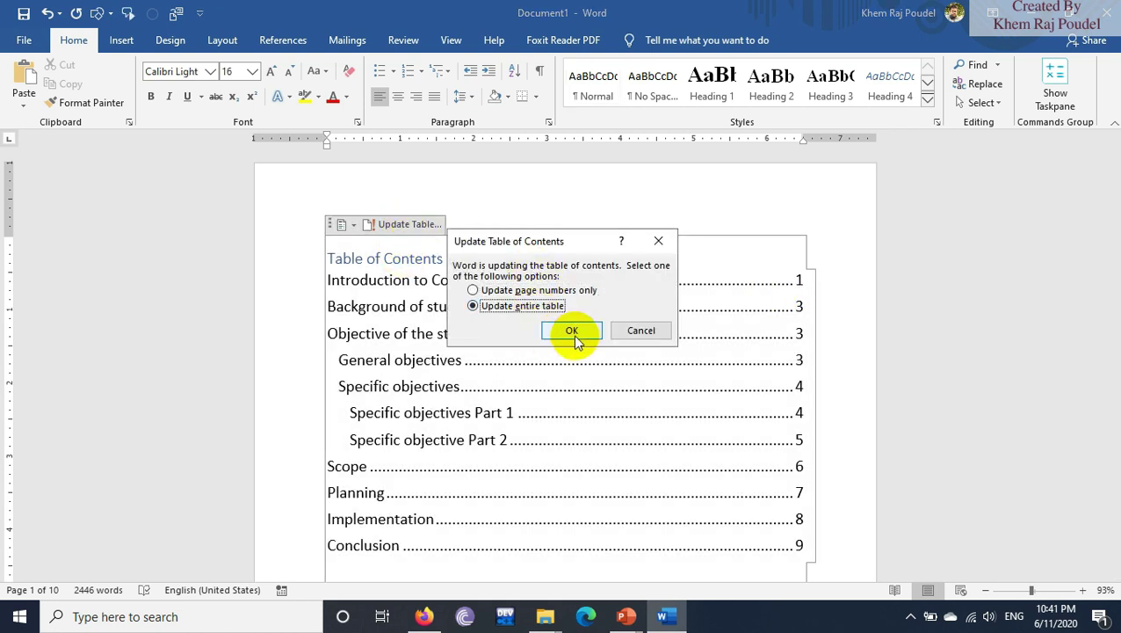
- Apply the table of contents update (pages 2–10) and set its entries to Times New Roman 16 pt
click(573, 331)
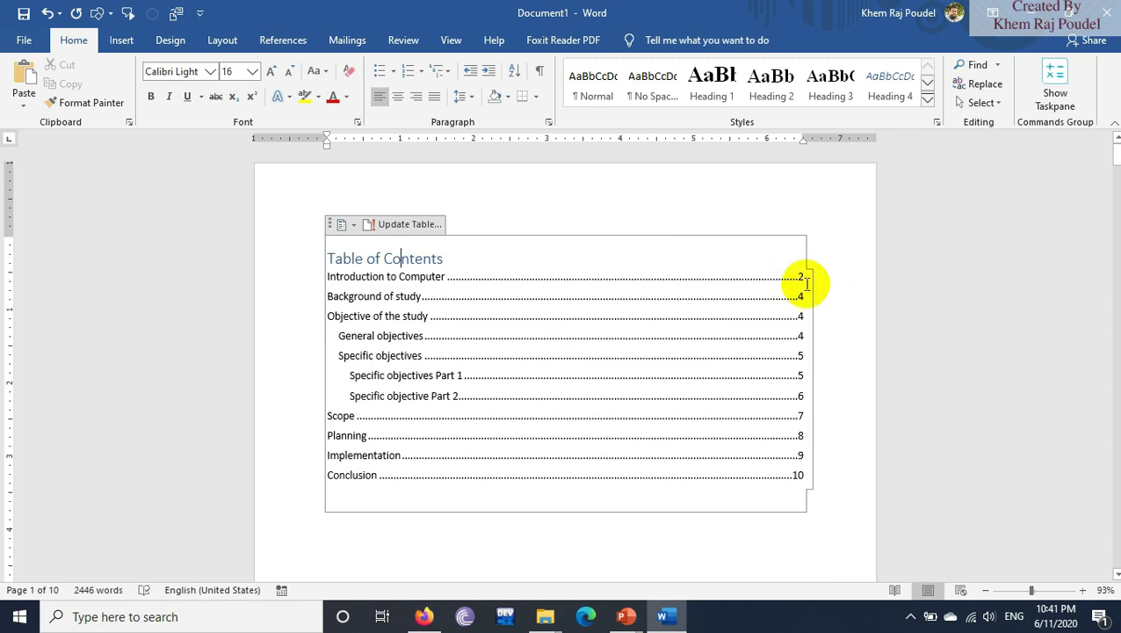
click(586, 309)
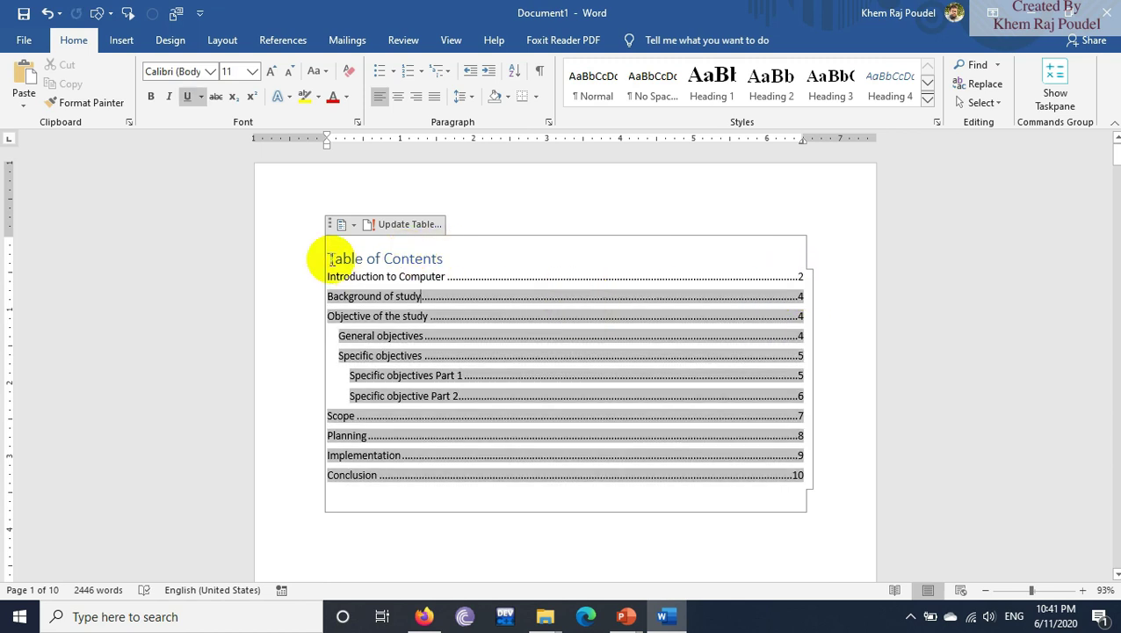
drag(327, 259, 463, 404)
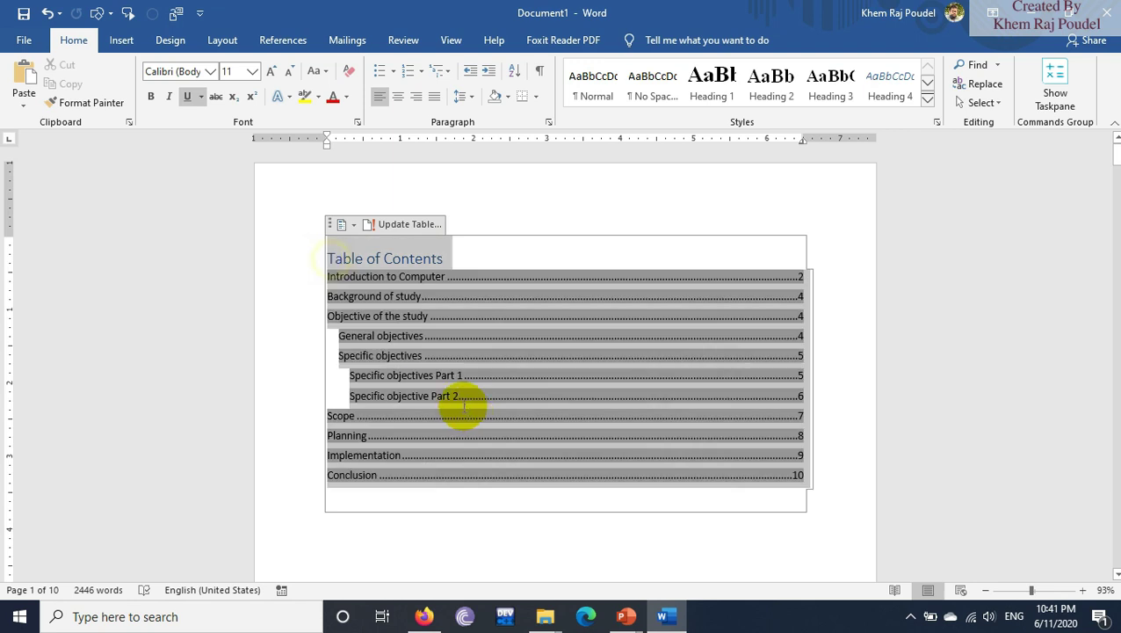
click(233, 73)
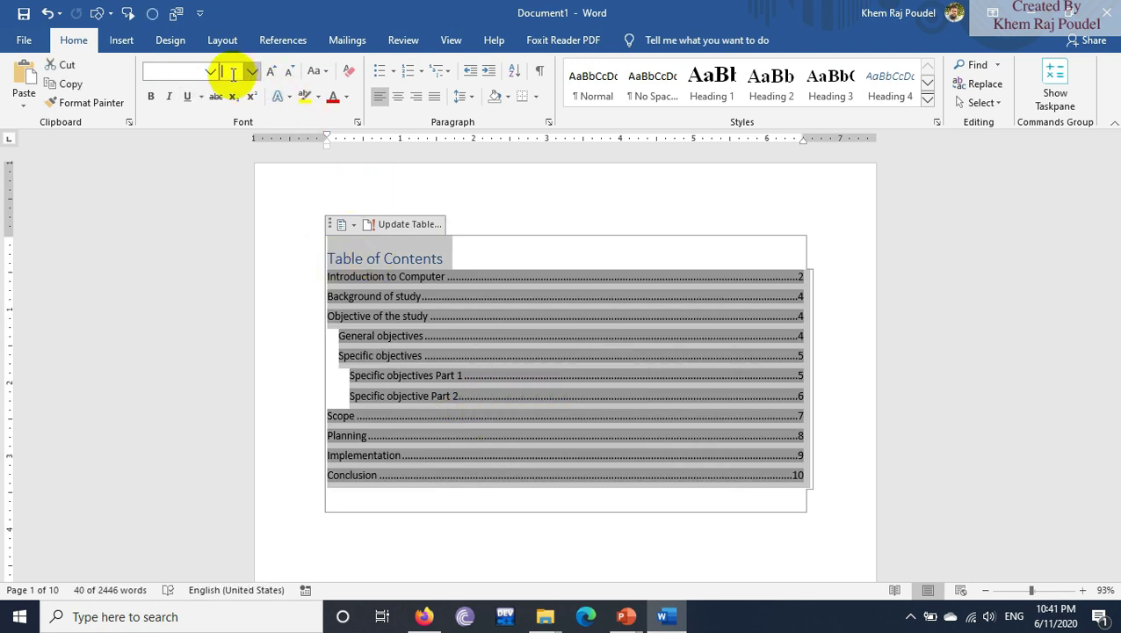
text(16)
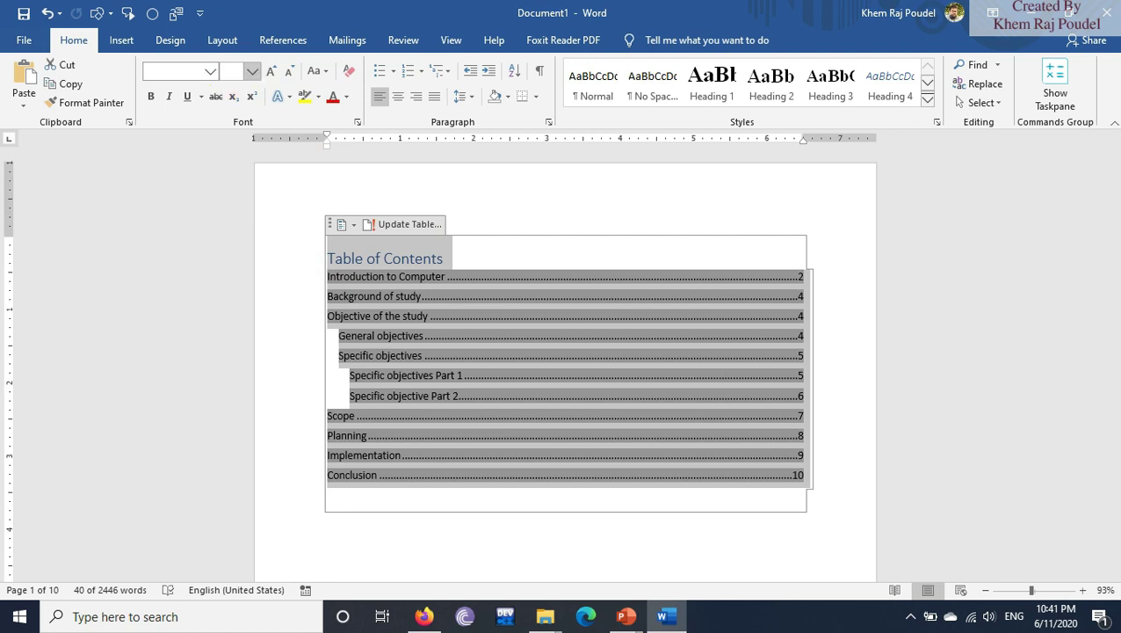
click(166, 70)
text(To)
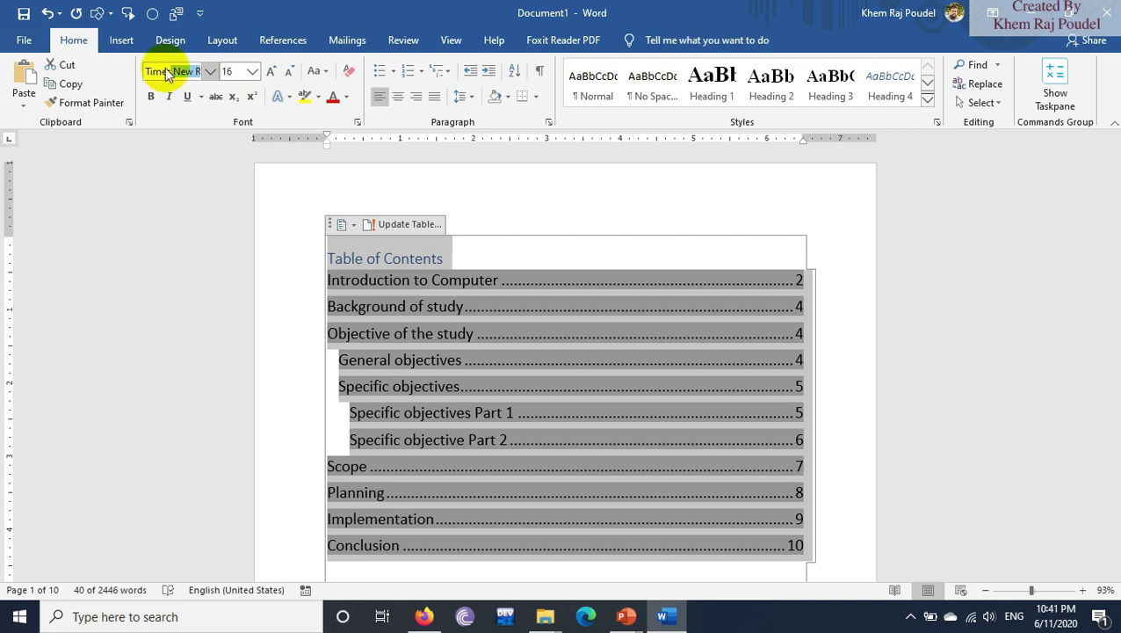
key(Return)
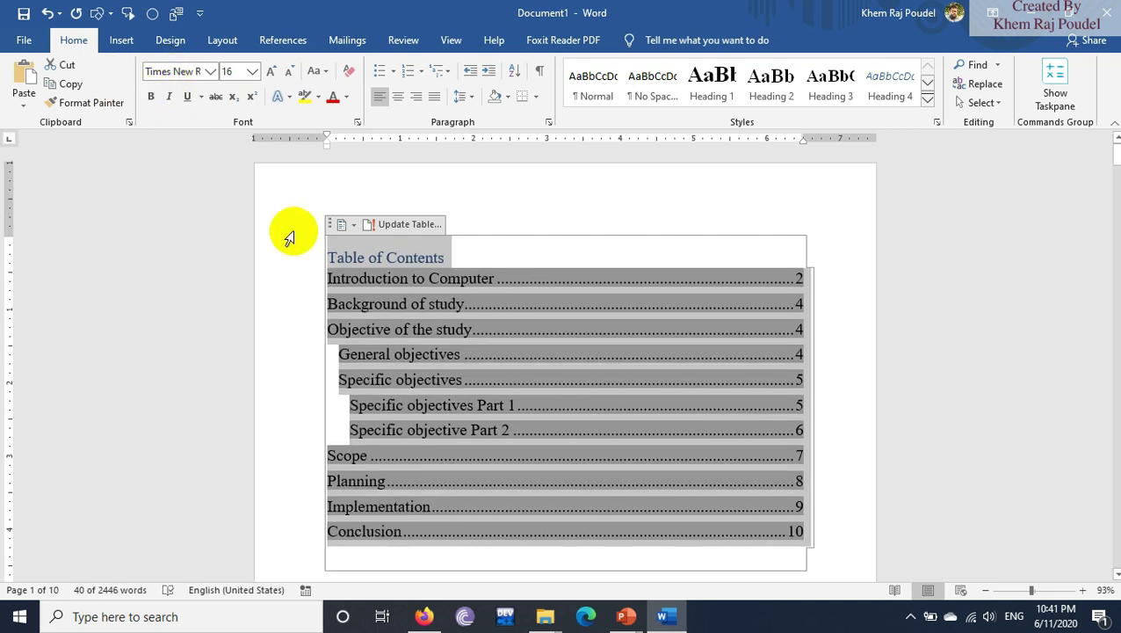
- Scroll through the document to check the restyled table of contents
click(290, 238)
scroll(290, 243, down, 3)
scroll(290, 243, down, 3)
scroll(295, 246, down, 6)
scroll(296, 245, down, 3)
scroll(299, 250, down, 3)
scroll(306, 255, up, 4)
scroll(305, 254, up, 4)
scroll(306, 255, up, 3)
scroll(307, 261, up, 4)
scroll(308, 261, up, 2)
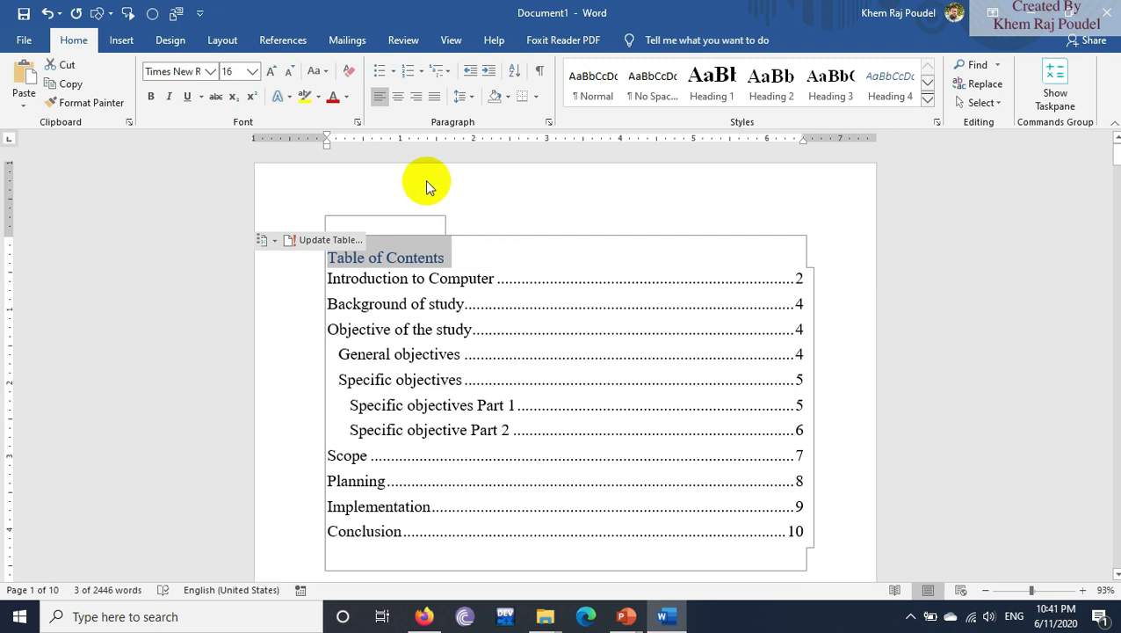
click(404, 44)
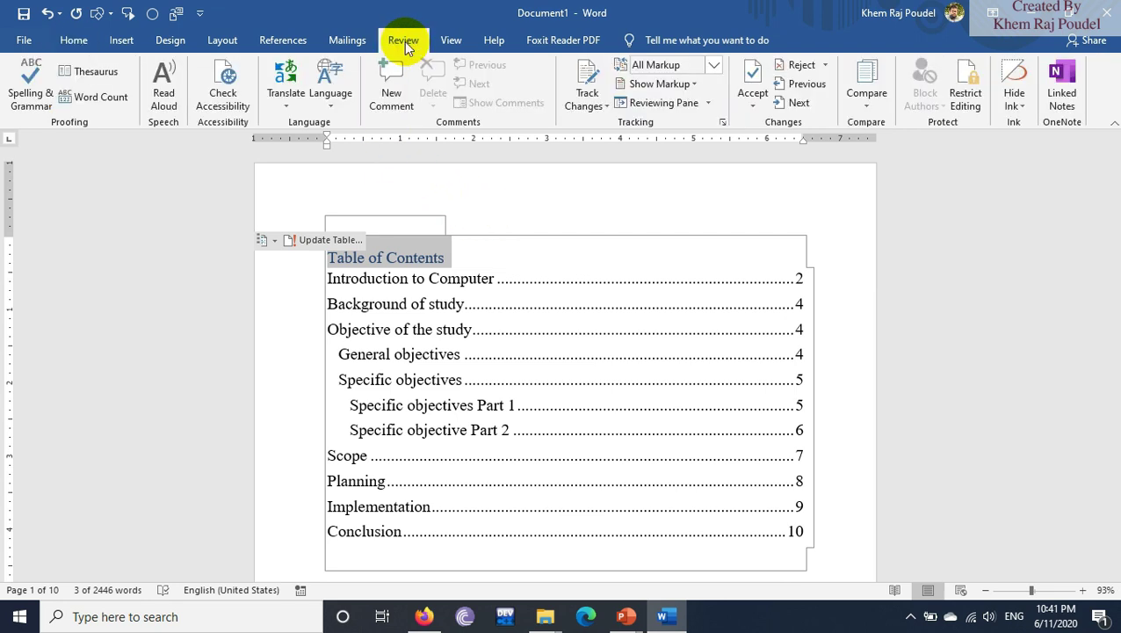
- Turn on the Navigation Pane from the View tab to list the document's headings
click(448, 44)
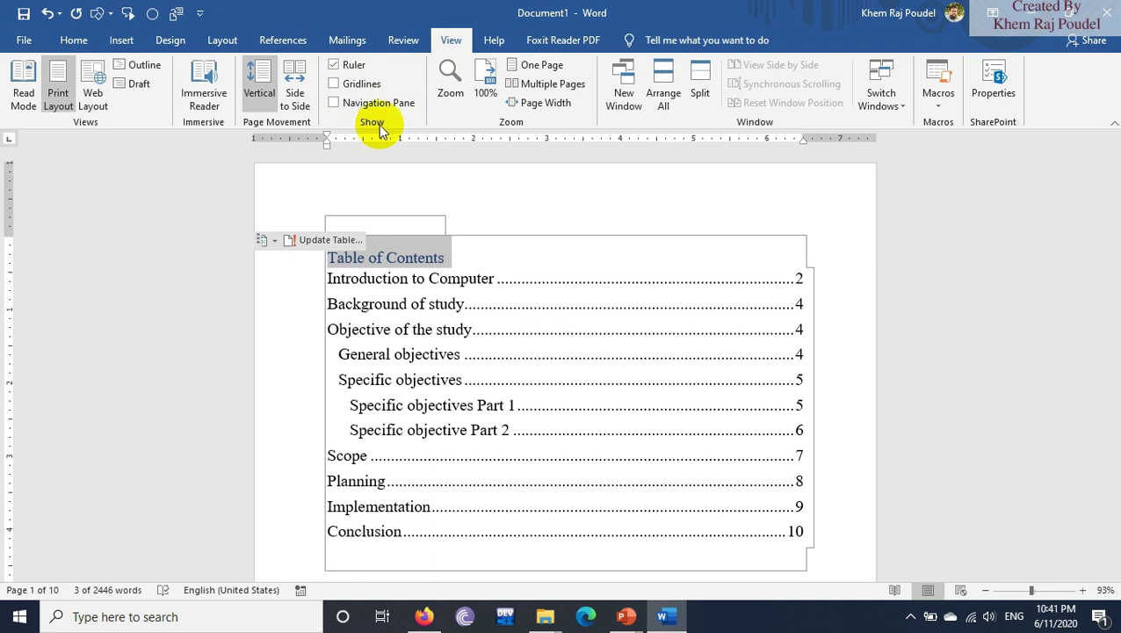
click(336, 104)
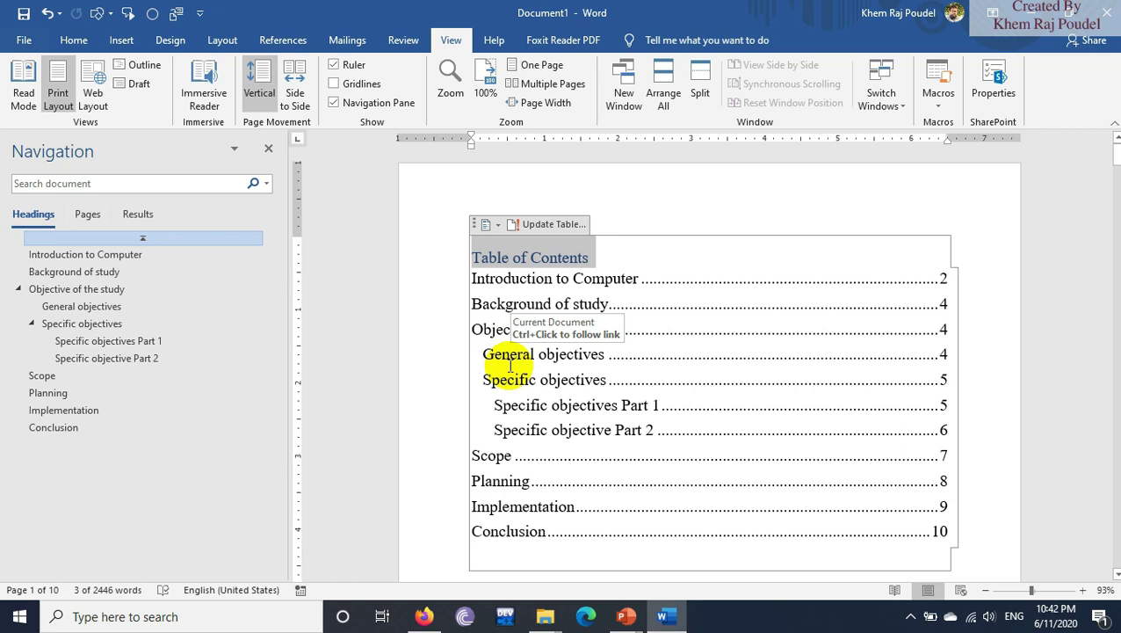
scroll(435, 308, down, 10)
- Delete the empty line above Background of study, then undo to restore the heading
scroll(435, 307, down, 6)
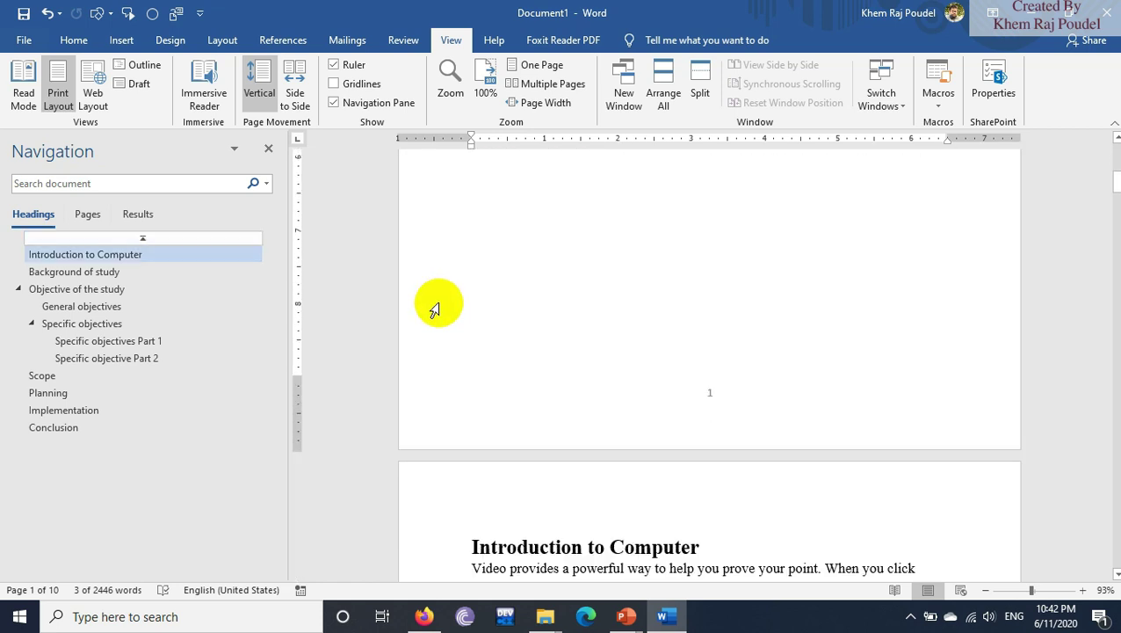
scroll(431, 322, down, 6)
scroll(443, 339, down, 6)
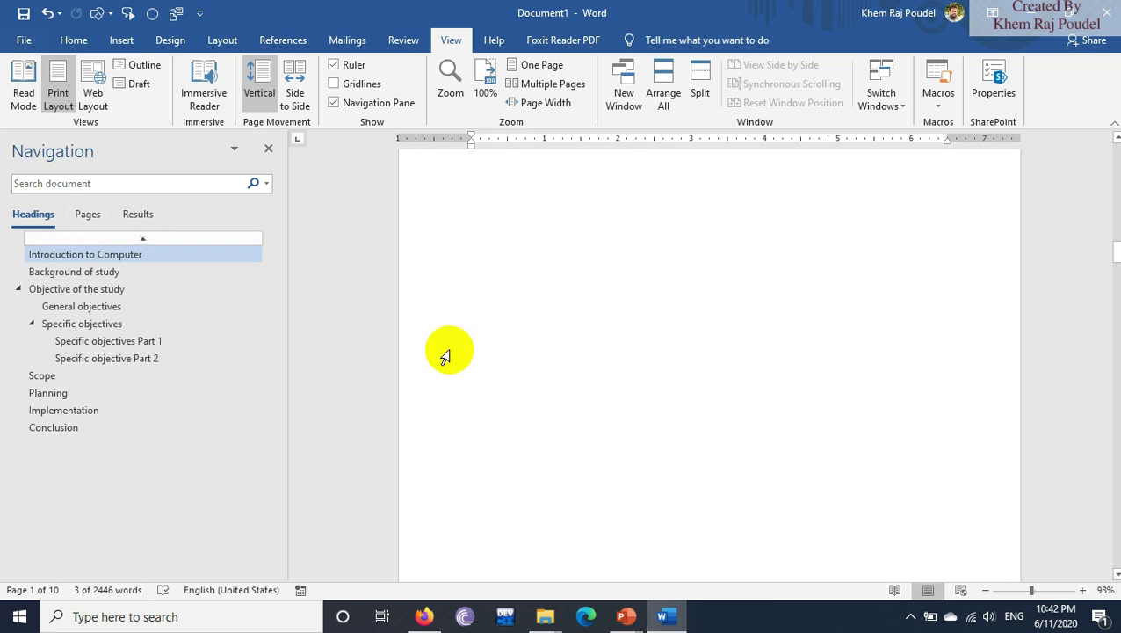
scroll(446, 356, down, 3)
scroll(449, 356, up, 3)
scroll(450, 355, down, 3)
scroll(454, 355, up, 2)
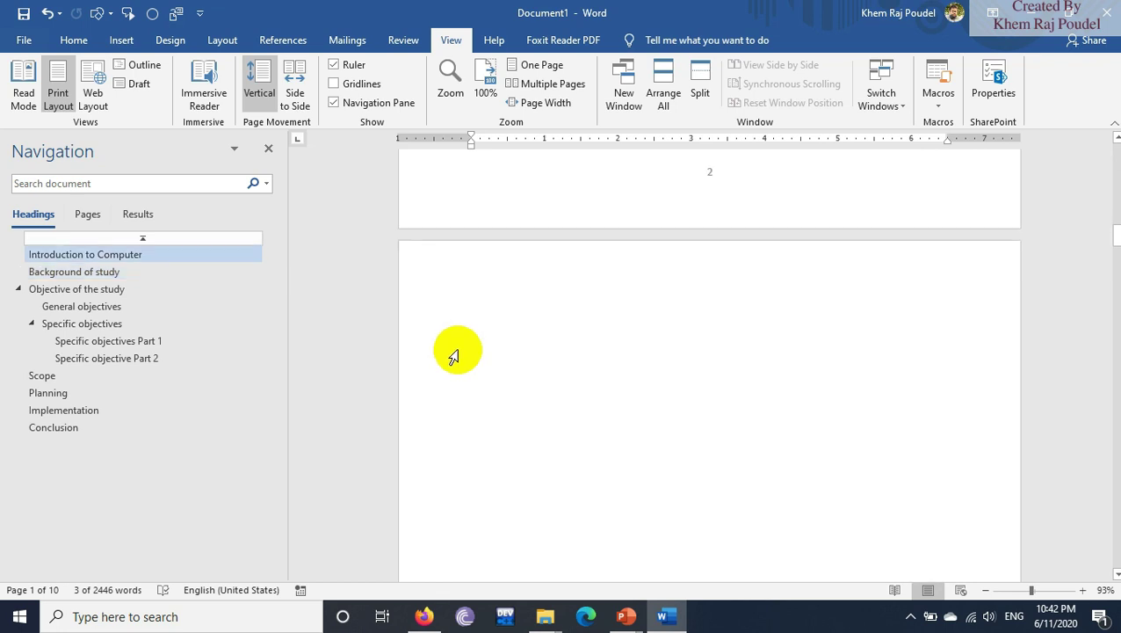
scroll(454, 356, up, 1)
click(471, 374)
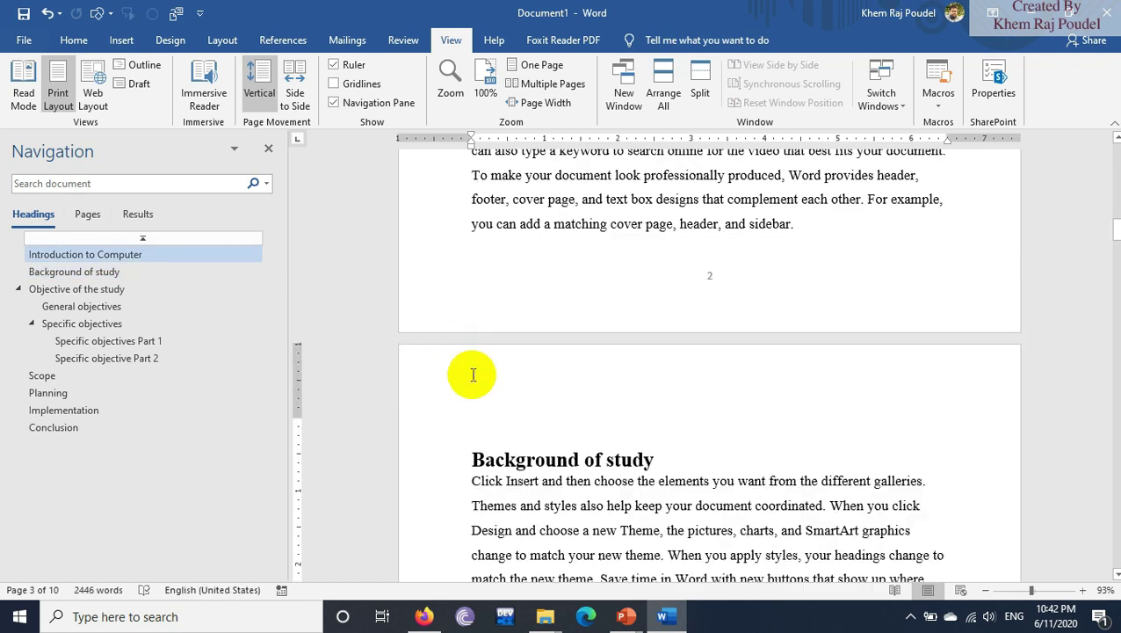
key(BackSpace)
key(BackSpace)
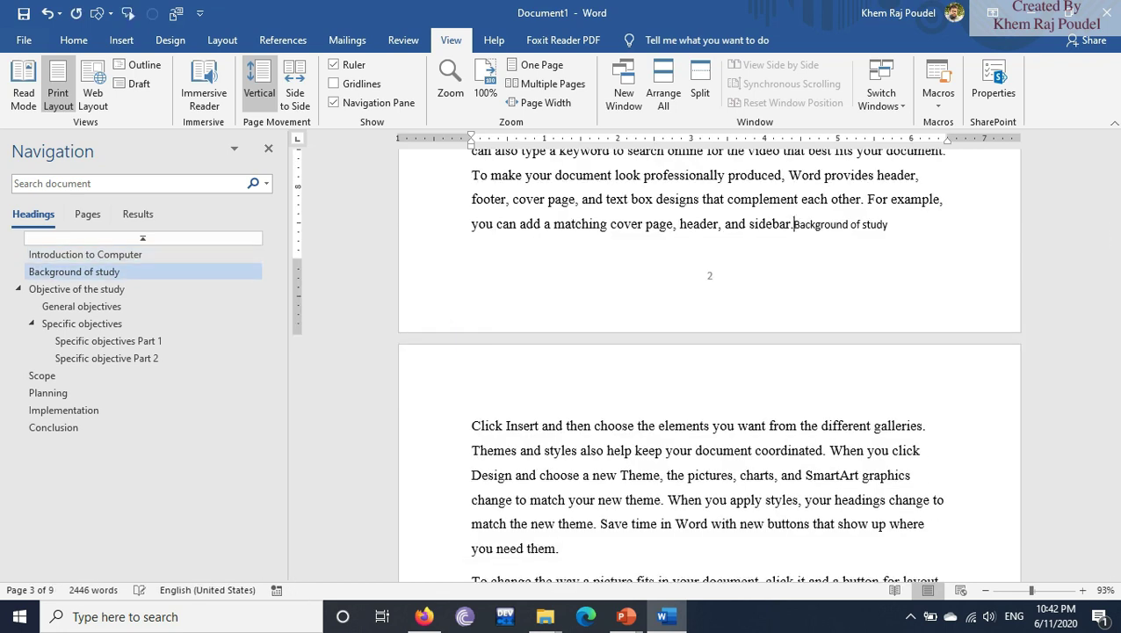
key(Return)
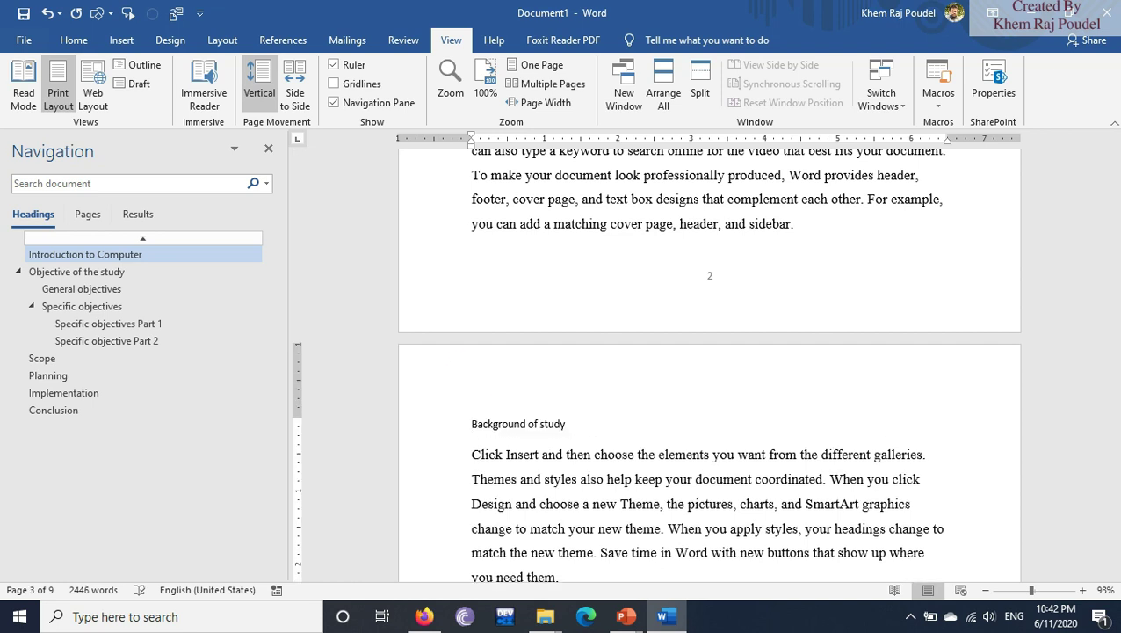
key(ctrl+z)
key(ctrl+z)
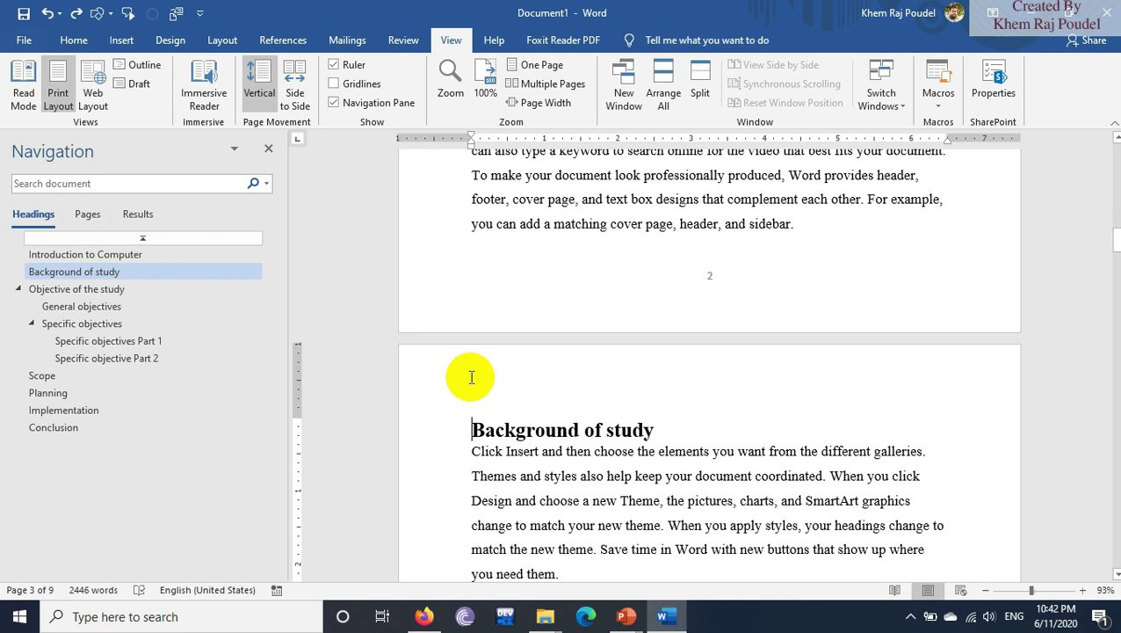
- Use the Navigation pane to jump to Specific objectives, then to Conclusion
click(479, 420)
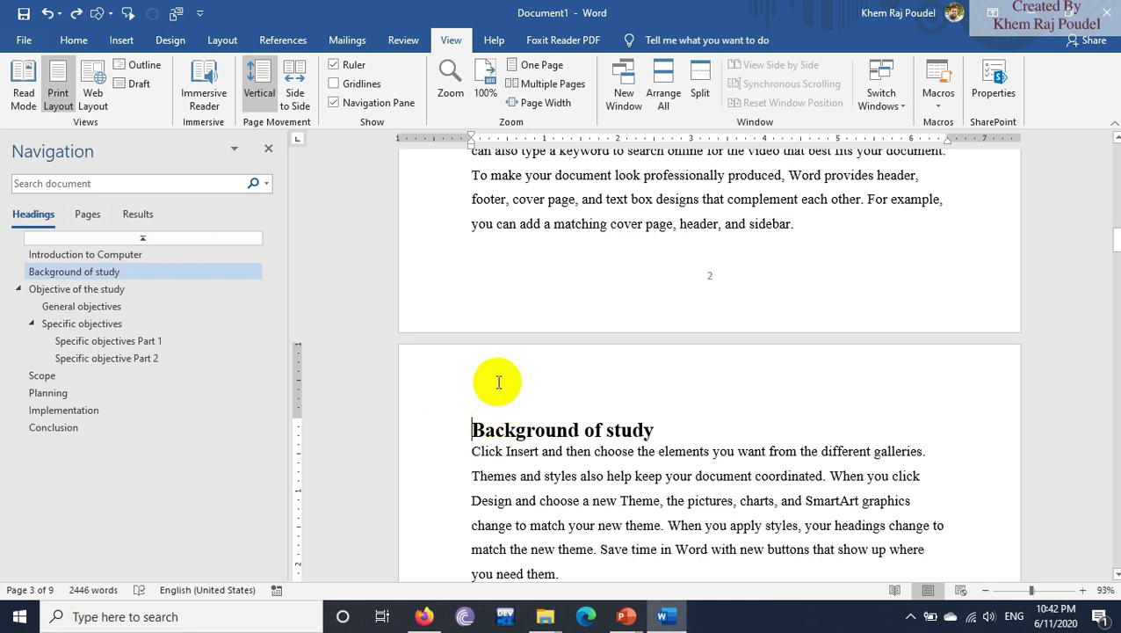
click(97, 327)
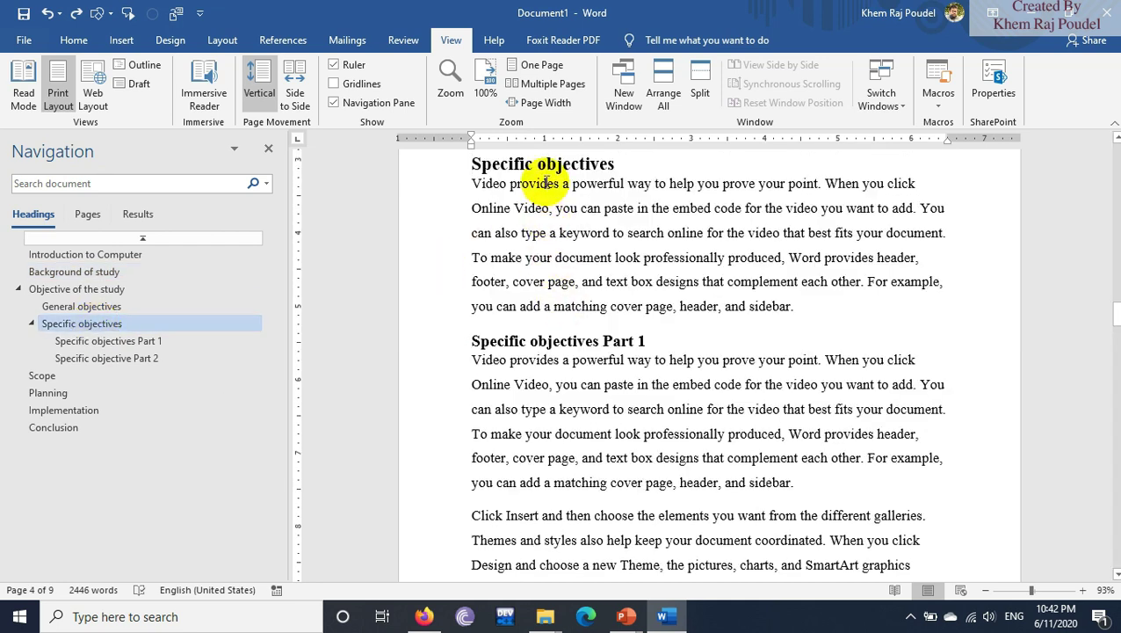
click(77, 426)
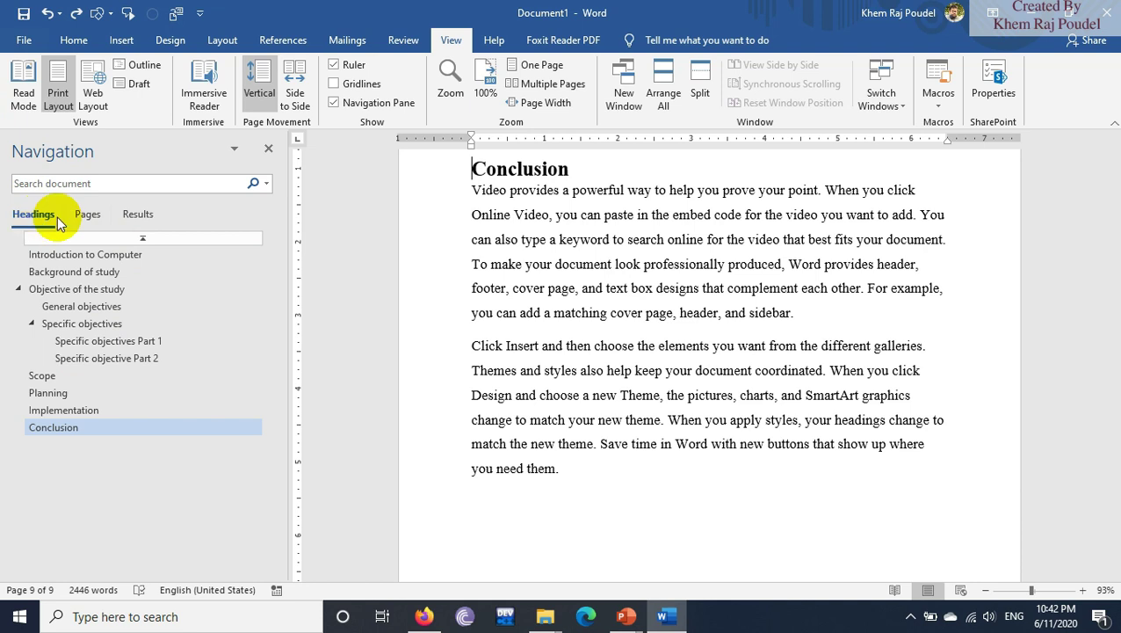
- Preview page thumbnails 4 and 6 (Scope), then return to headings at Background of study
click(89, 218)
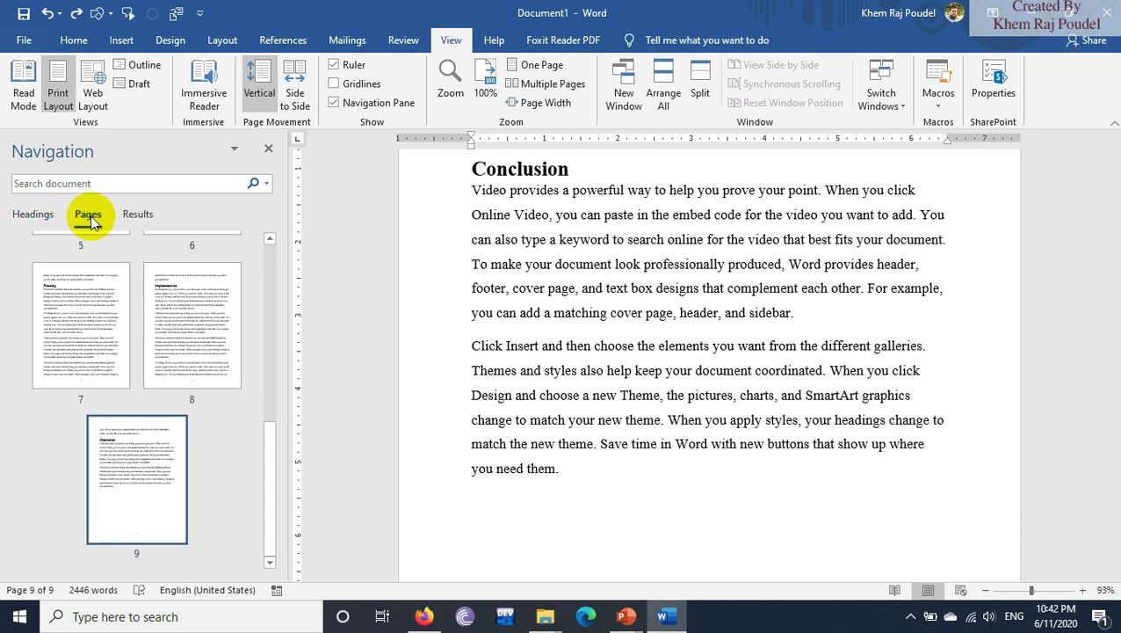
click(268, 451)
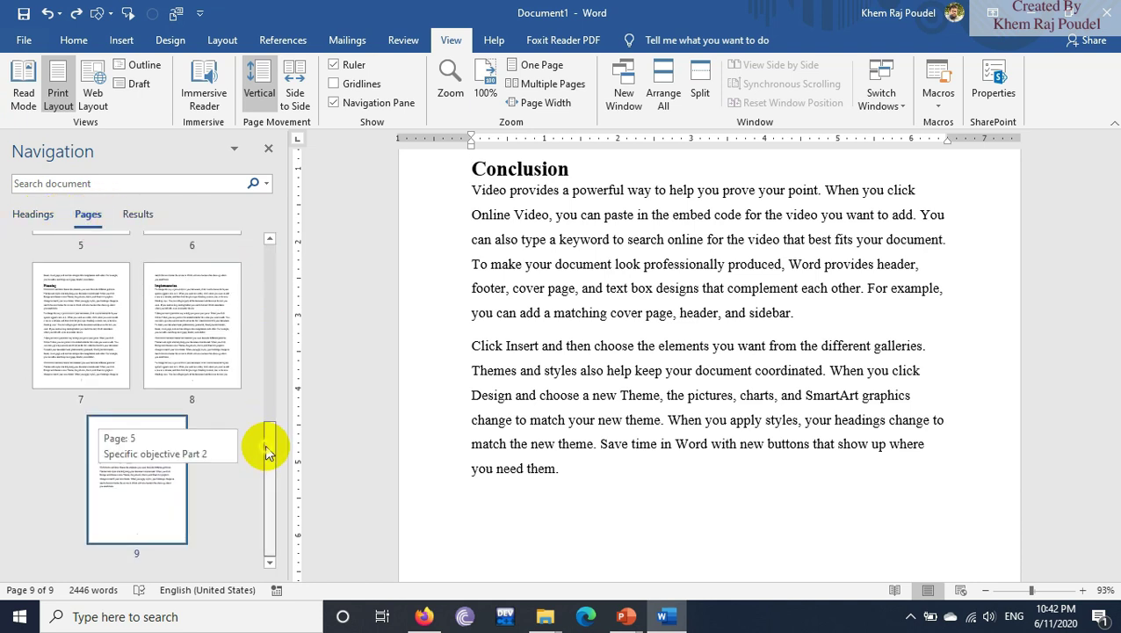
drag(268, 450, 260, 333)
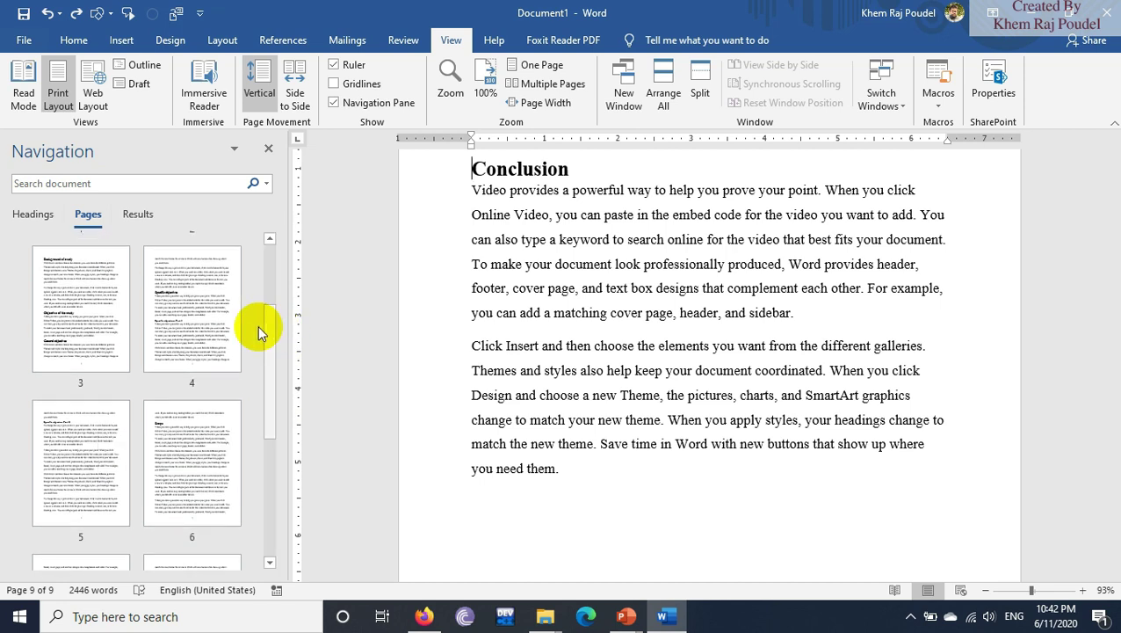
click(178, 320)
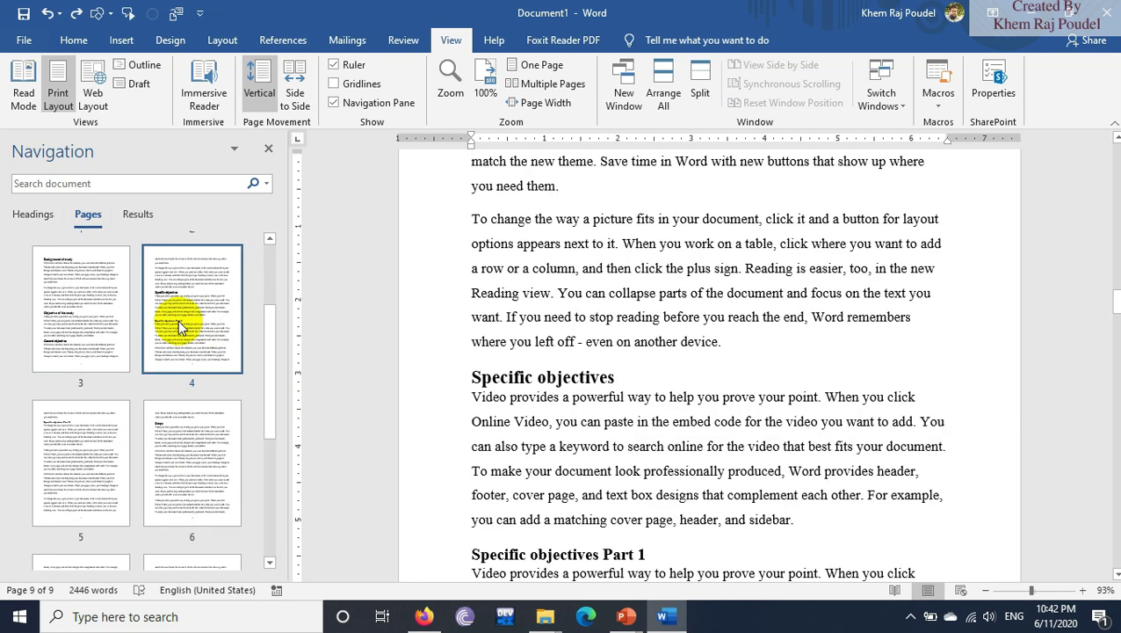
click(220, 454)
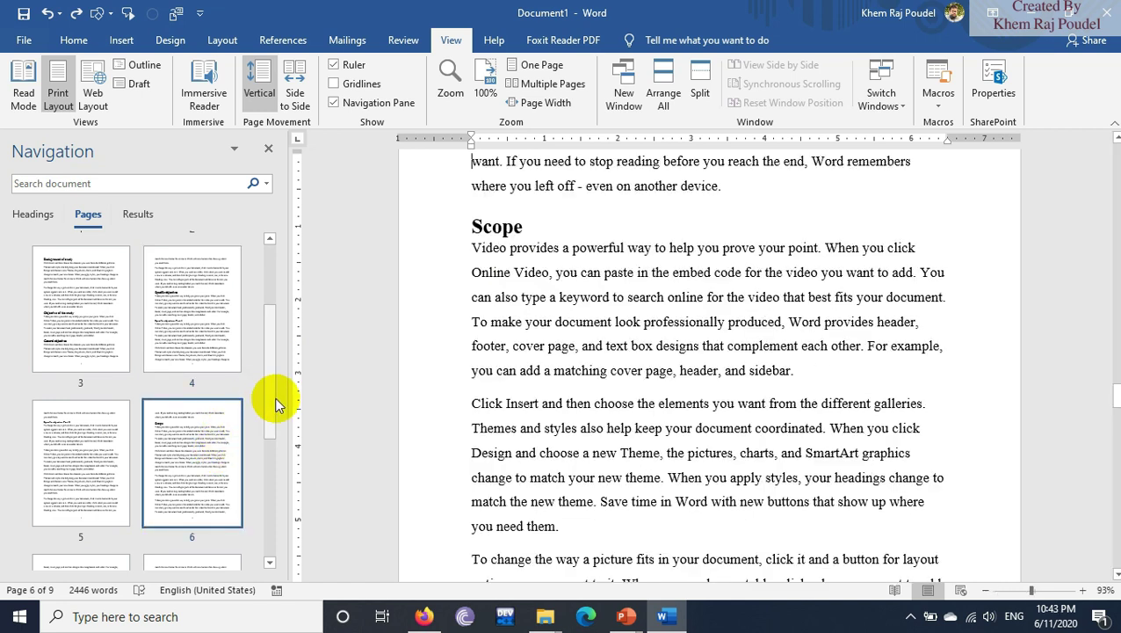
drag(272, 403, 275, 330)
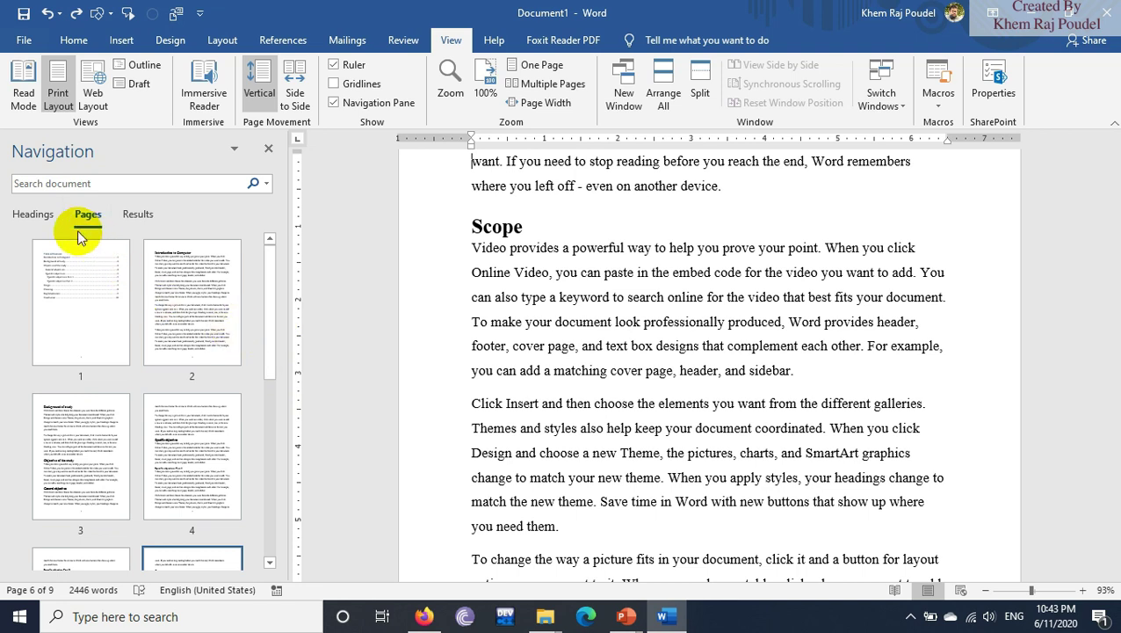
click(19, 214)
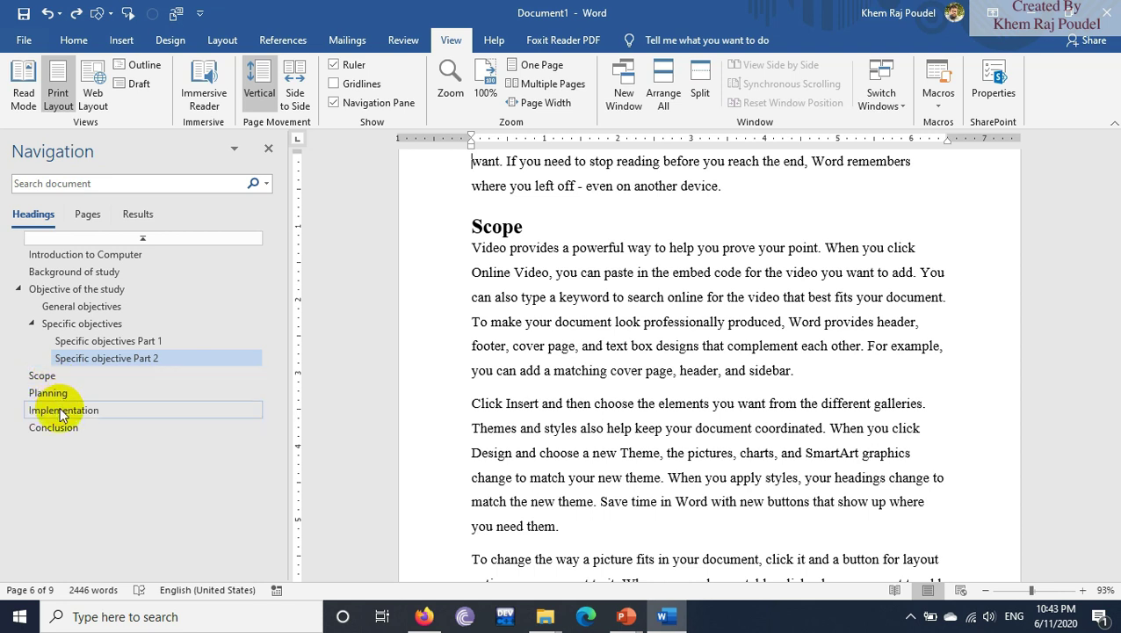
click(78, 273)
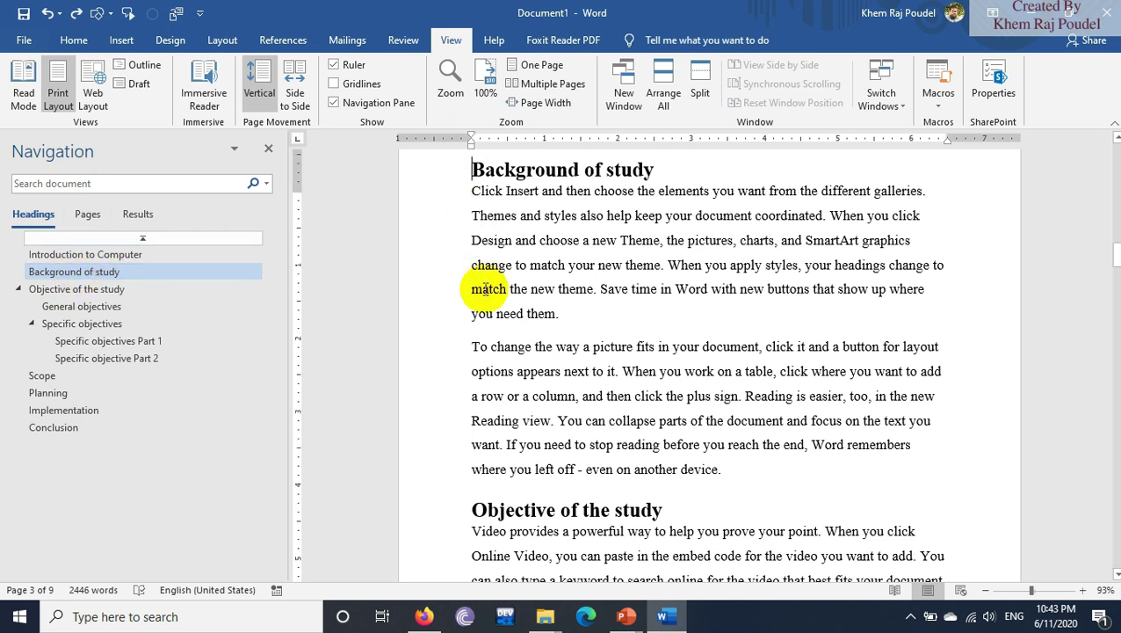
- Drag the Background of study heading above Introduction to Computer in the heading outline
scroll(492, 284, up, 3)
scroll(492, 286, up, 5)
scroll(492, 283, up, 2)
scroll(492, 284, up, 5)
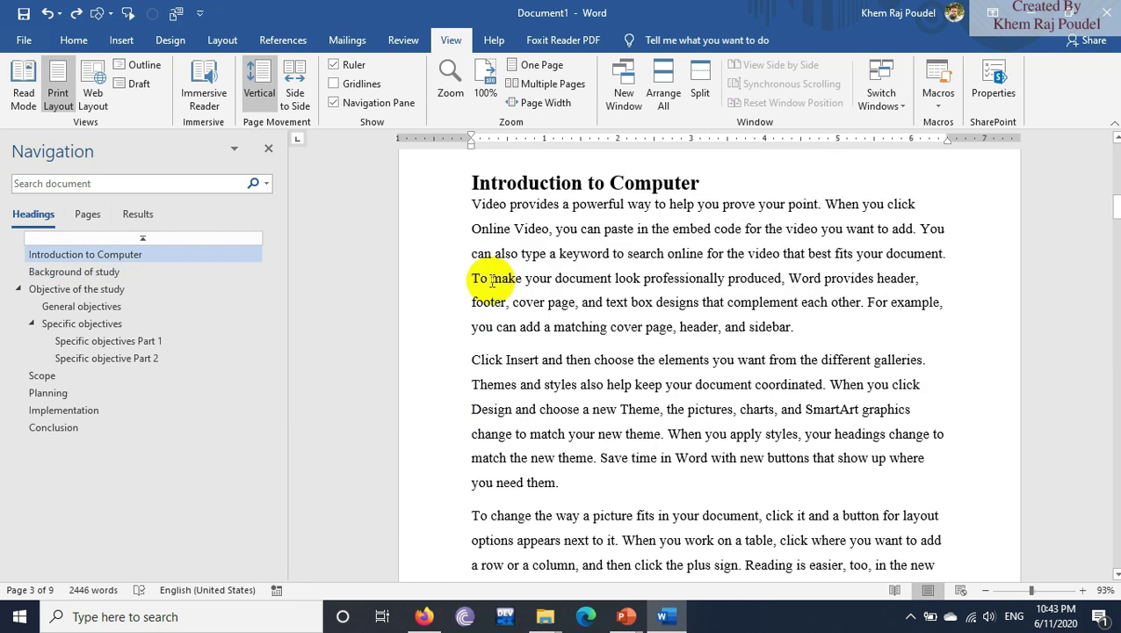
scroll(492, 284, up, 2)
mouse_move(470, 320)
mouse_down()
mouse_move(744, 569)
mouse_move(836, 493)
mouse_up()
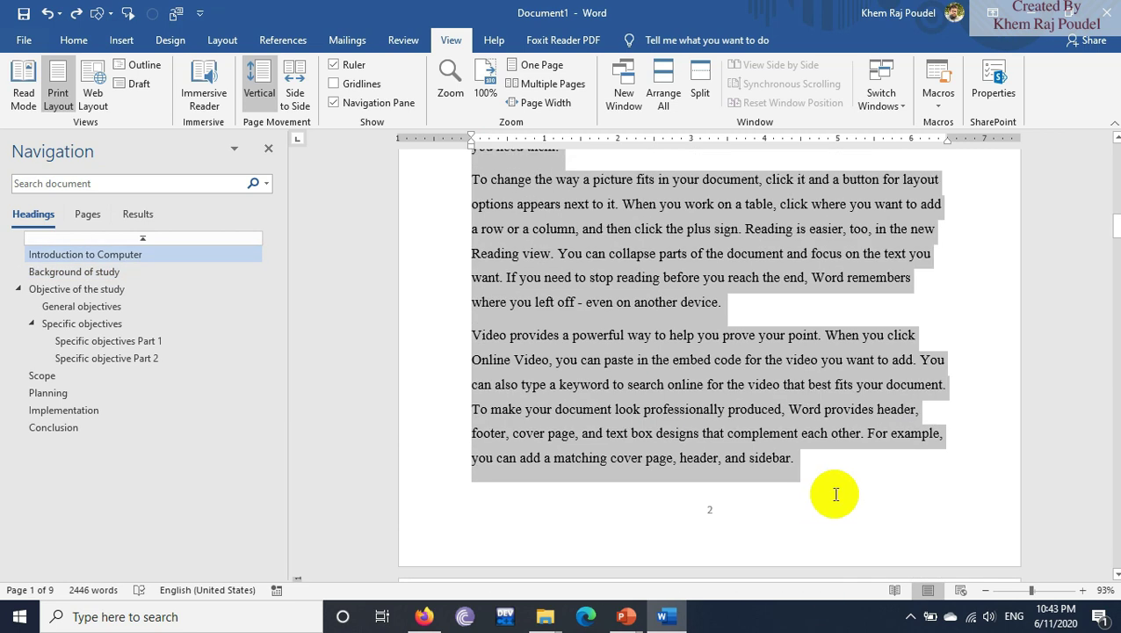
scroll(833, 493, down, 2)
scroll(808, 430, down, 3)
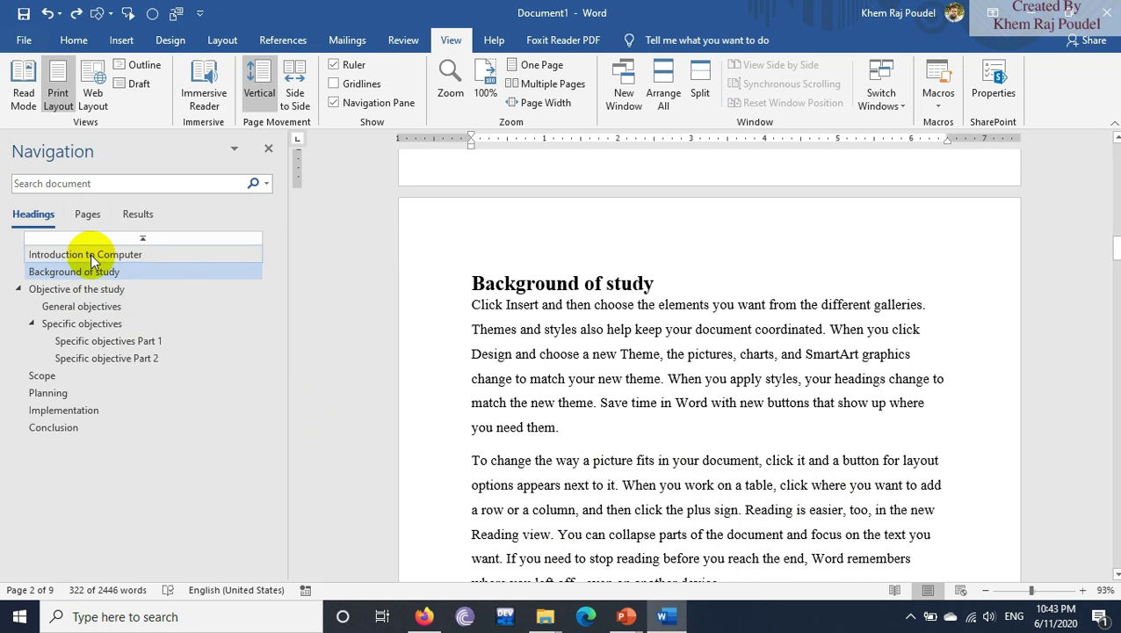
drag(93, 272, 97, 252)
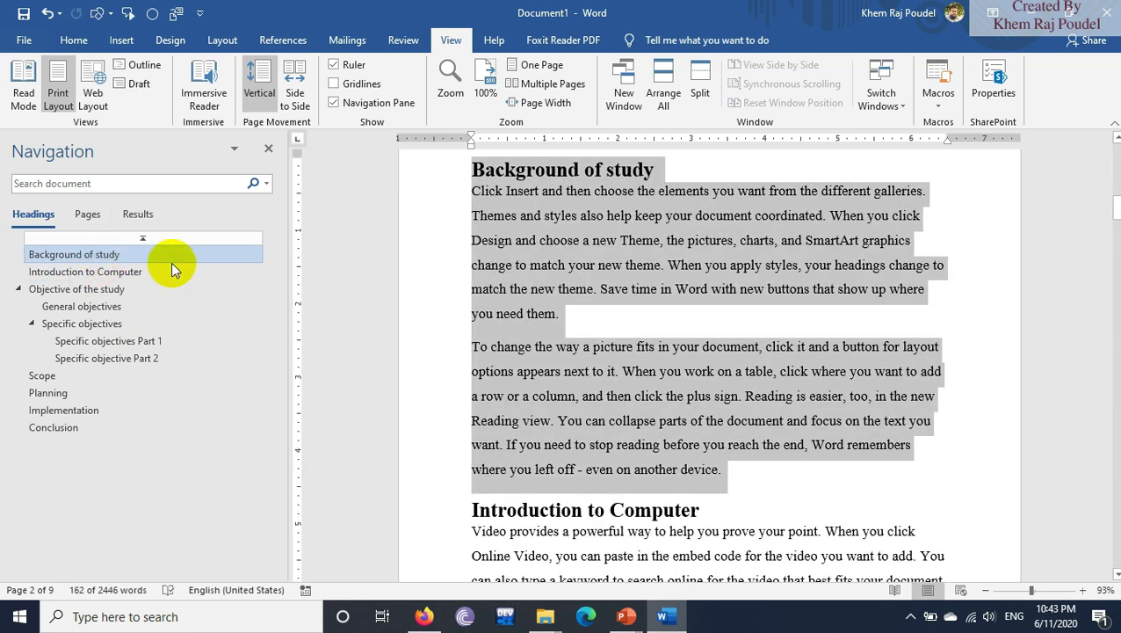
scroll(518, 268, up, 1)
scroll(518, 268, down, 3)
scroll(527, 299, down, 1)
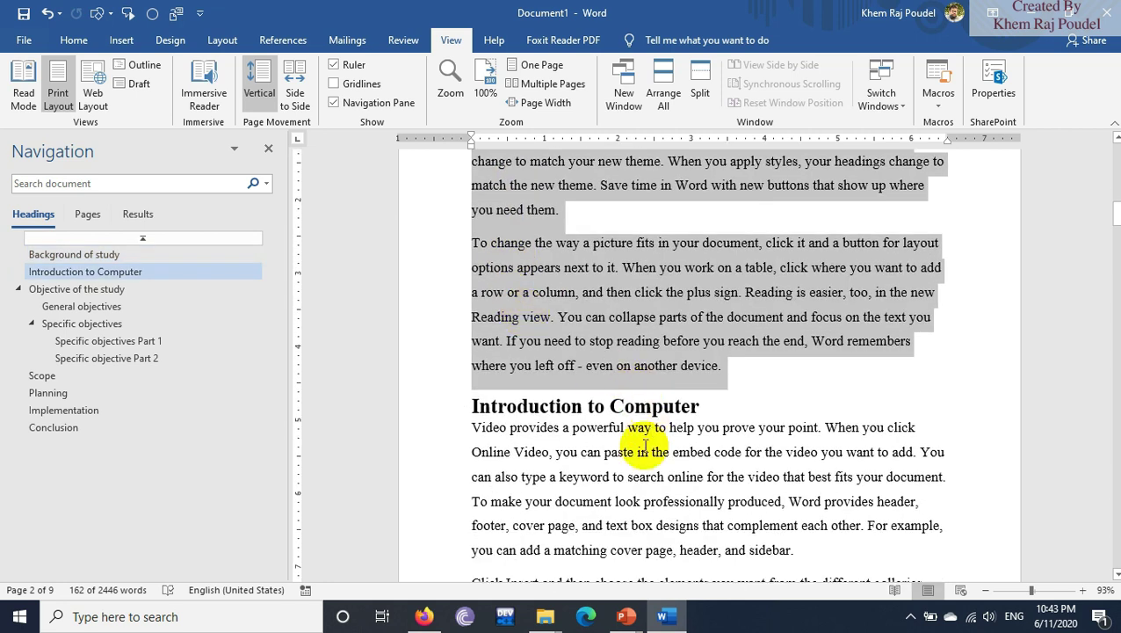
scroll(526, 430, up, 4)
scroll(633, 445, up, 3)
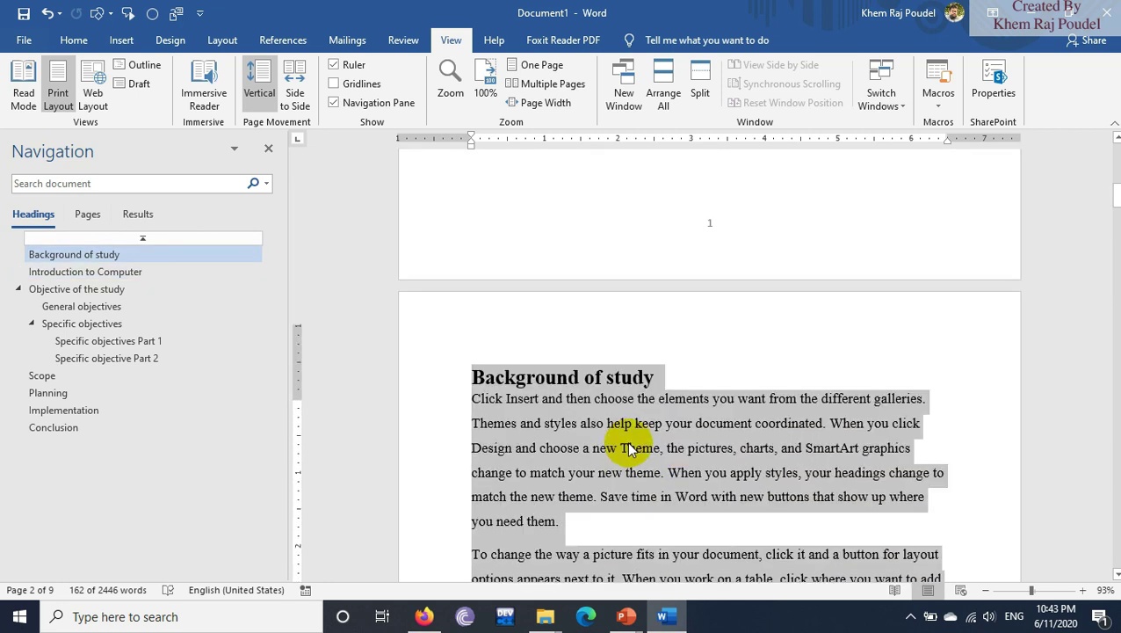
scroll(626, 425, up, 10)
scroll(635, 404, up, 8)
scroll(635, 404, up, 4)
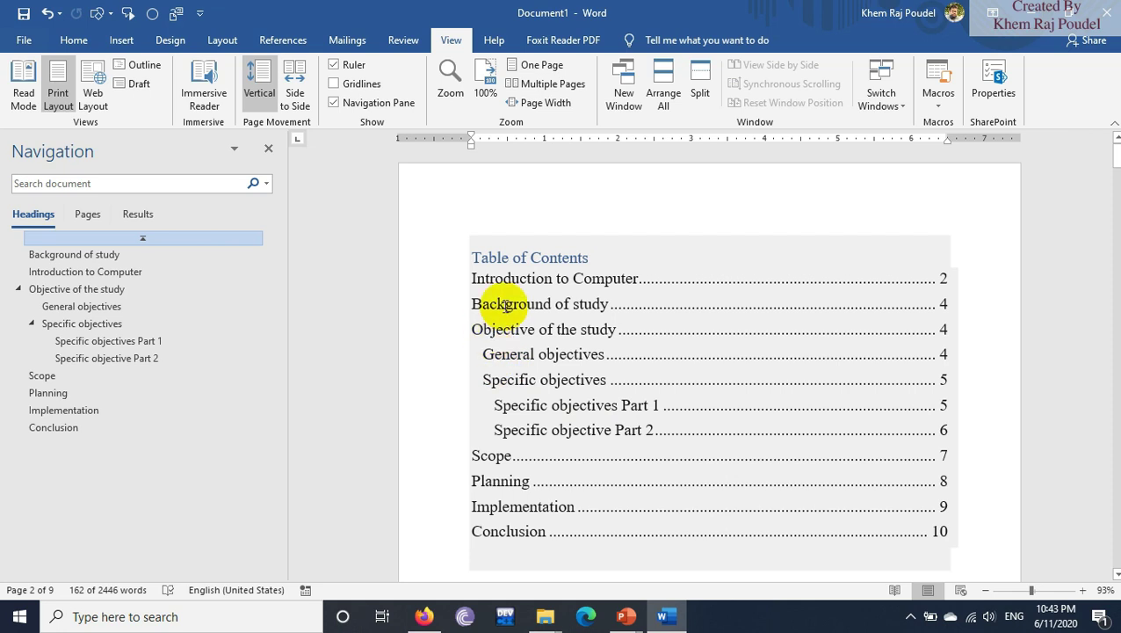
- Update the entire table of contents so Background of study is listed first
click(531, 257)
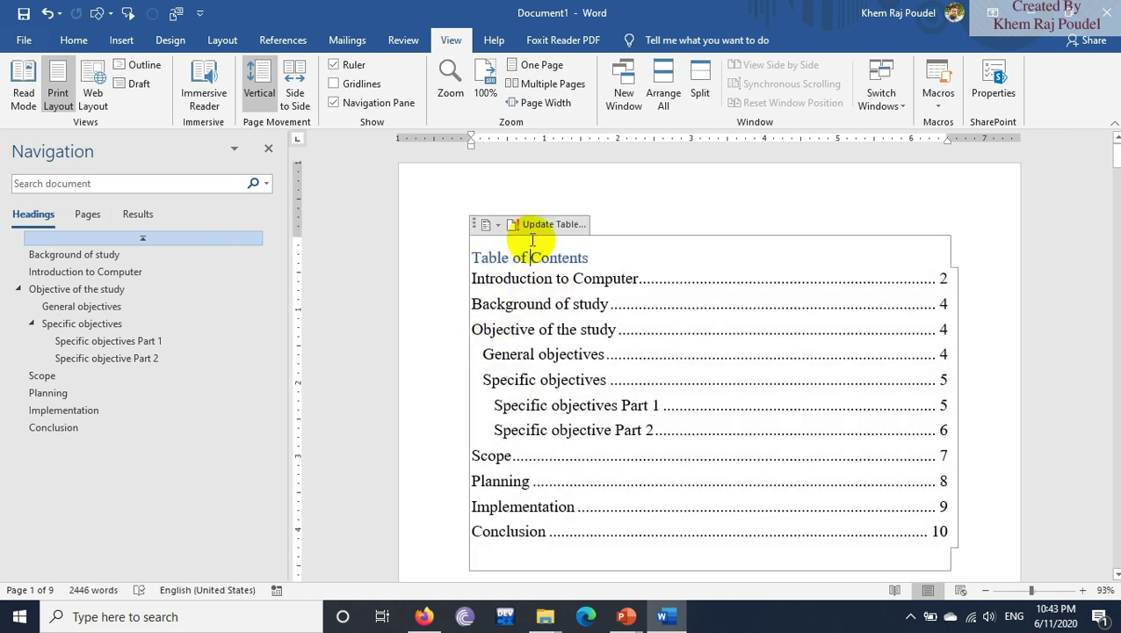
click(559, 225)
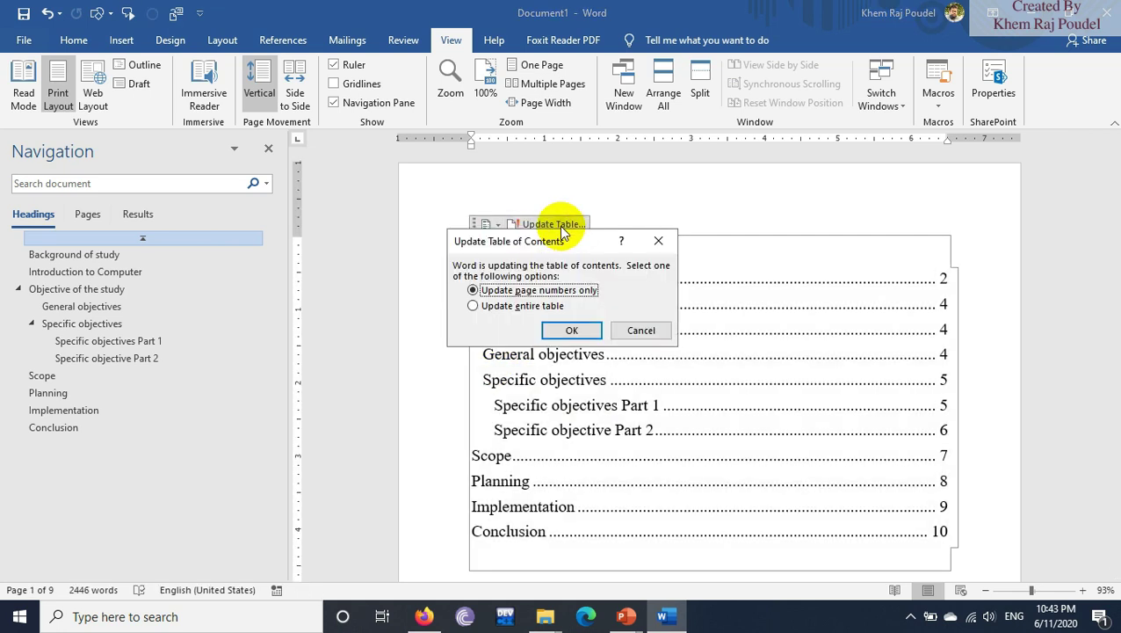
click(500, 307)
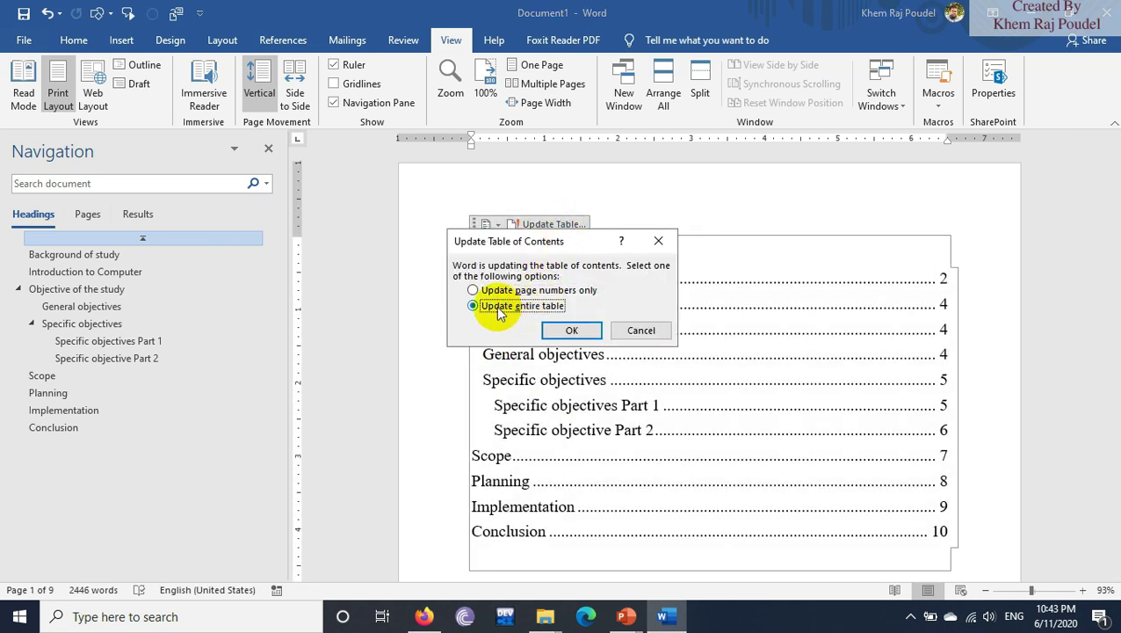
click(568, 330)
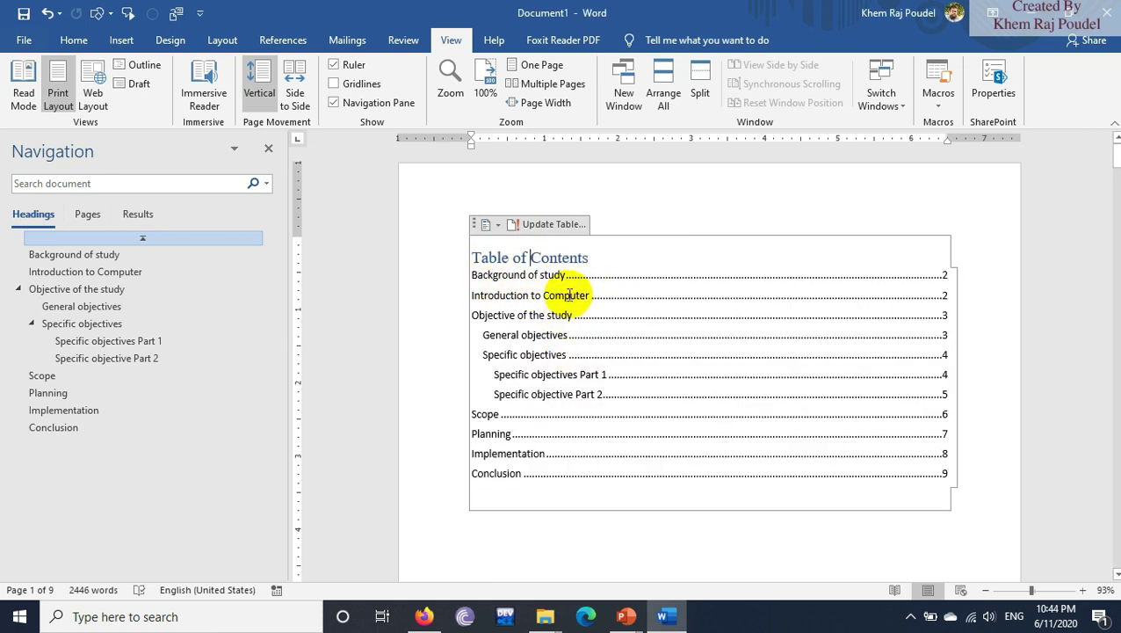
- Select the whole table of contents for formatting
click(531, 295)
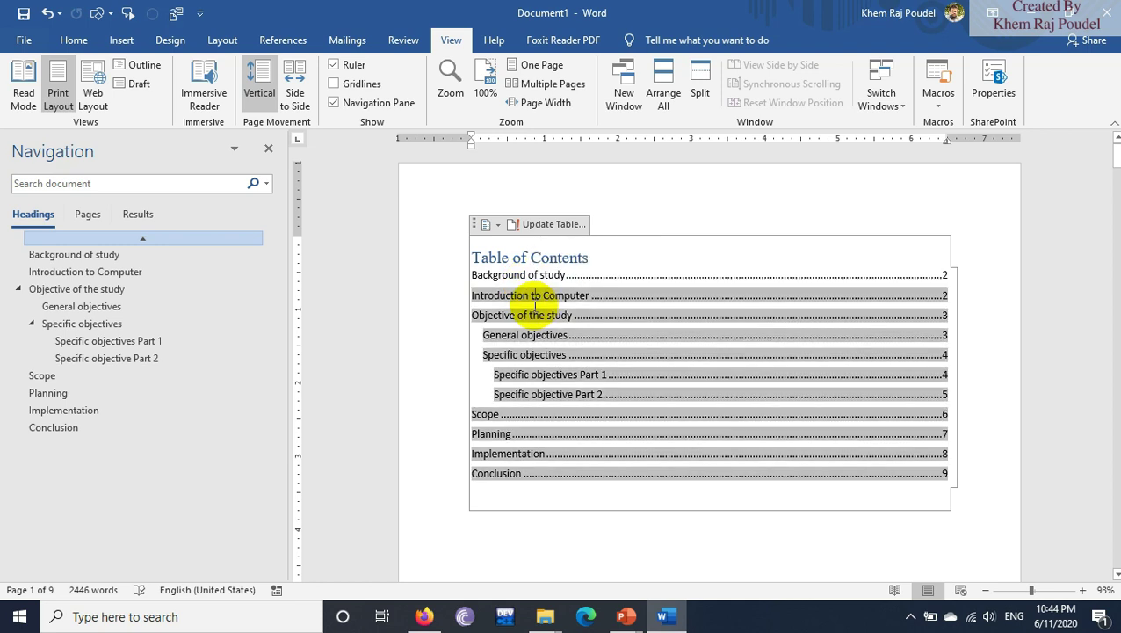
drag(474, 261, 606, 394)
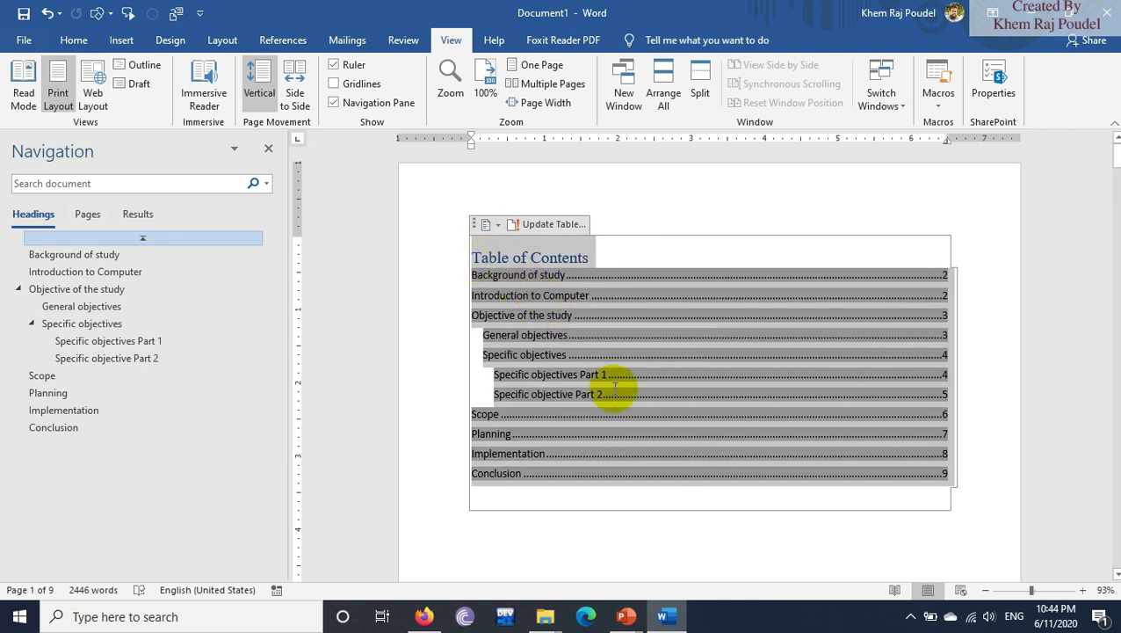
click(85, 41)
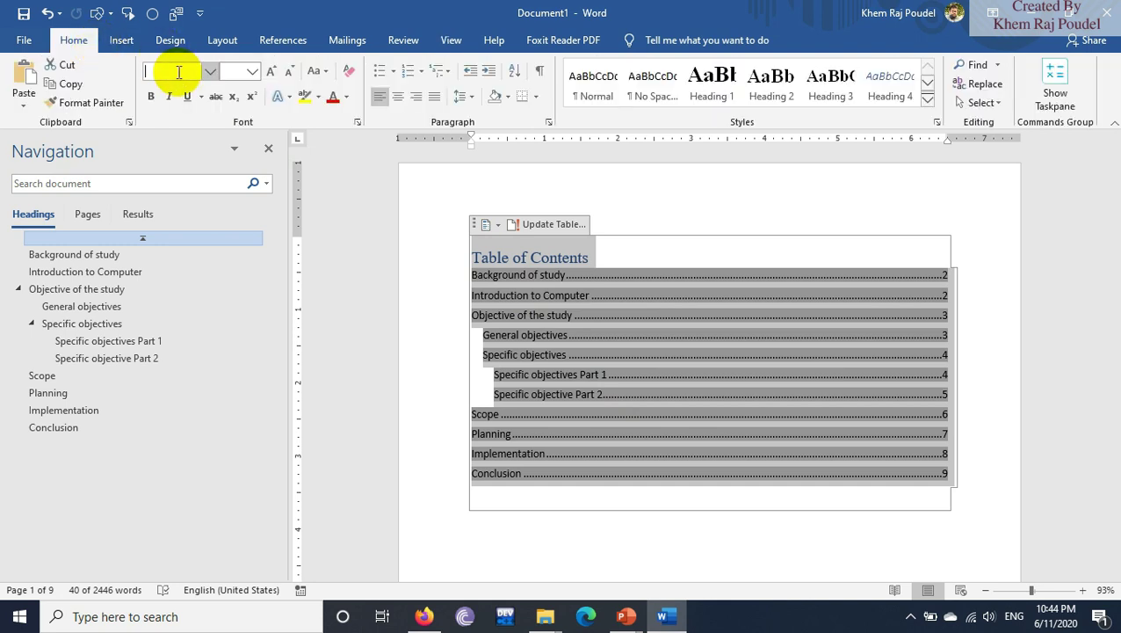
- Format the selected contents entries in Times New Roman at 16 pt
text(Times New R)
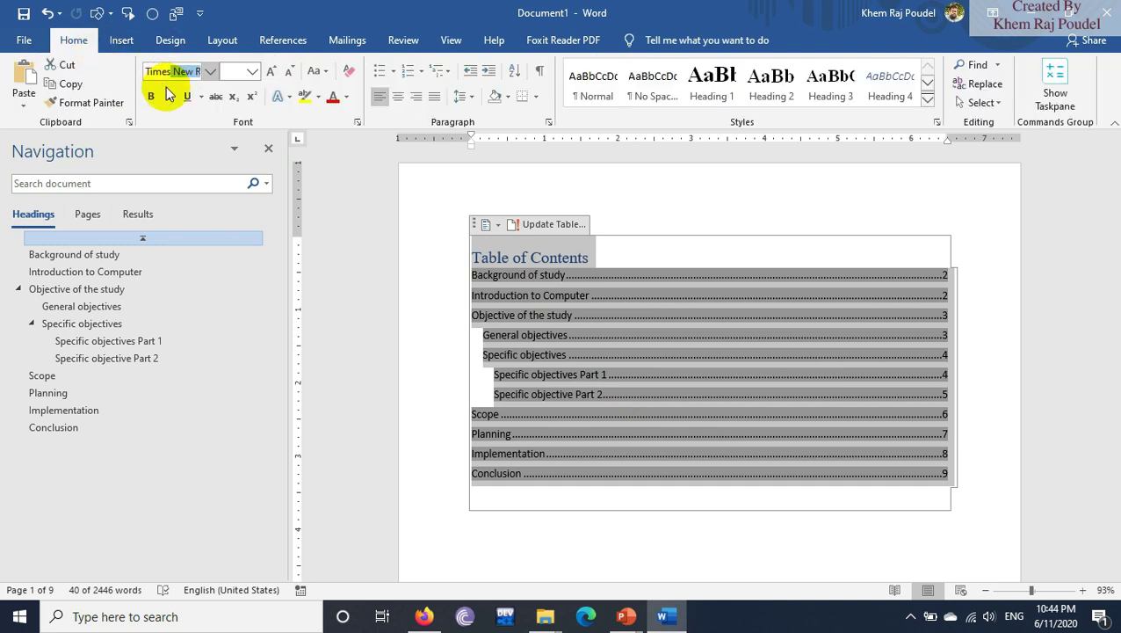
click(237, 71)
text(16)
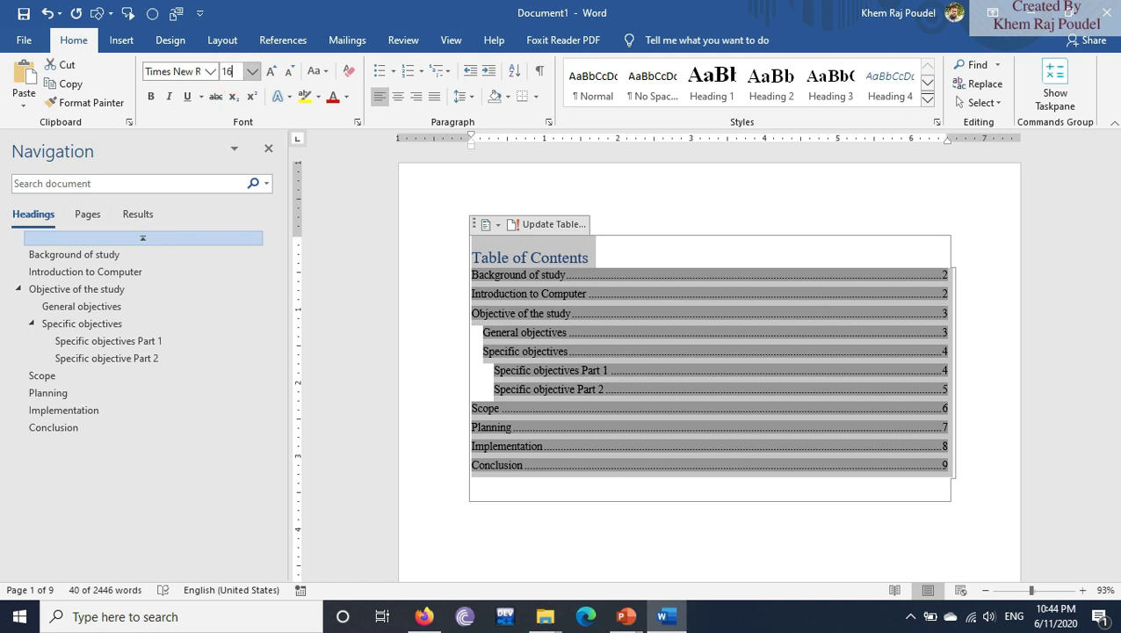
key(Return)
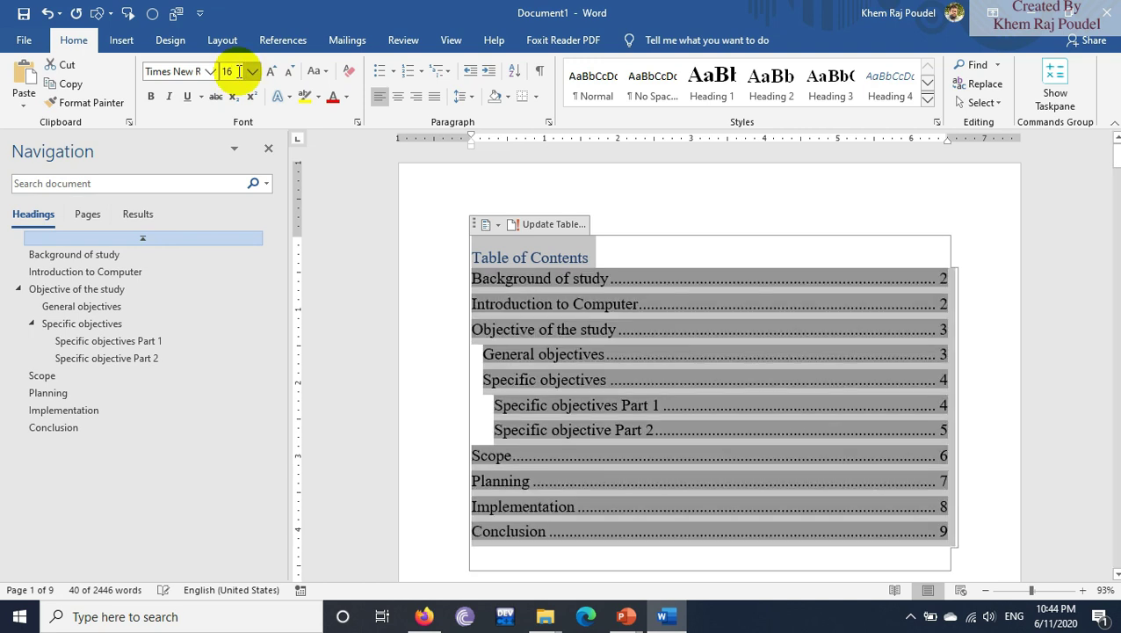
scroll(429, 268, down, 3)
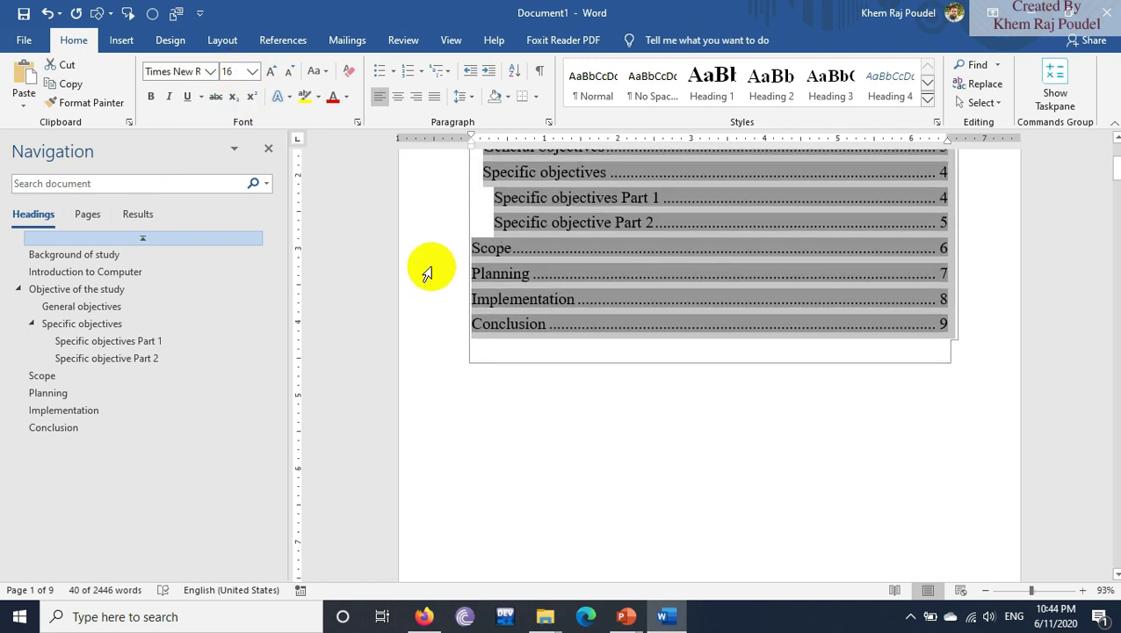
scroll(425, 270, down, 3)
scroll(423, 272, down, 3)
scroll(418, 274, down, 2)
scroll(416, 274, up, 3)
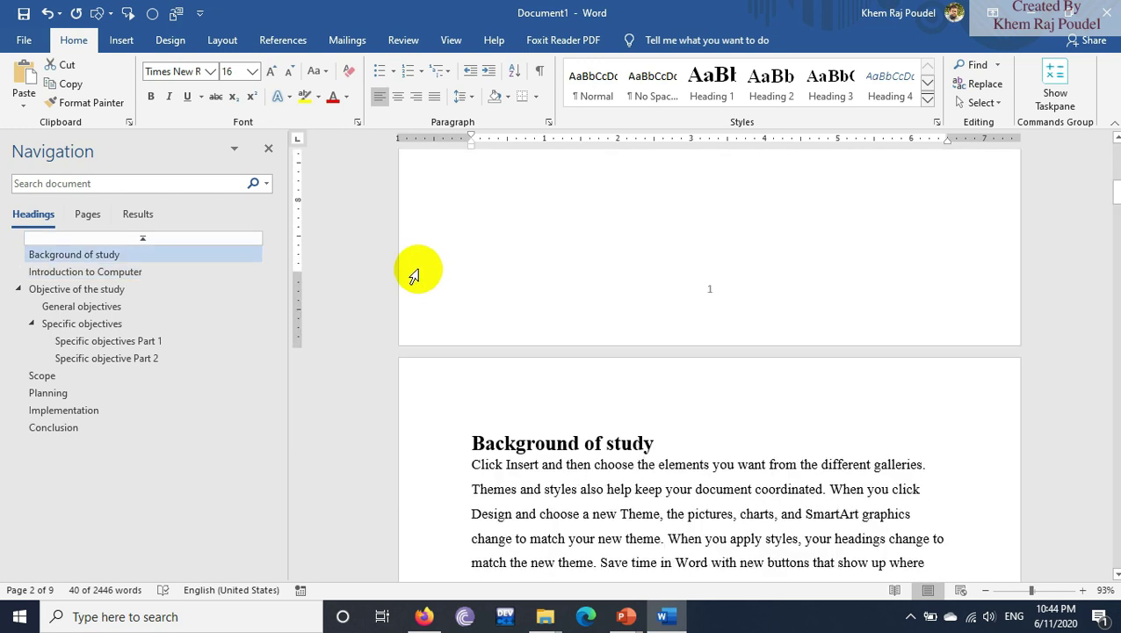
scroll(414, 275, up, 3)
scroll(413, 275, up, 3)
scroll(414, 276, up, 2)
scroll(414, 276, up, 1)
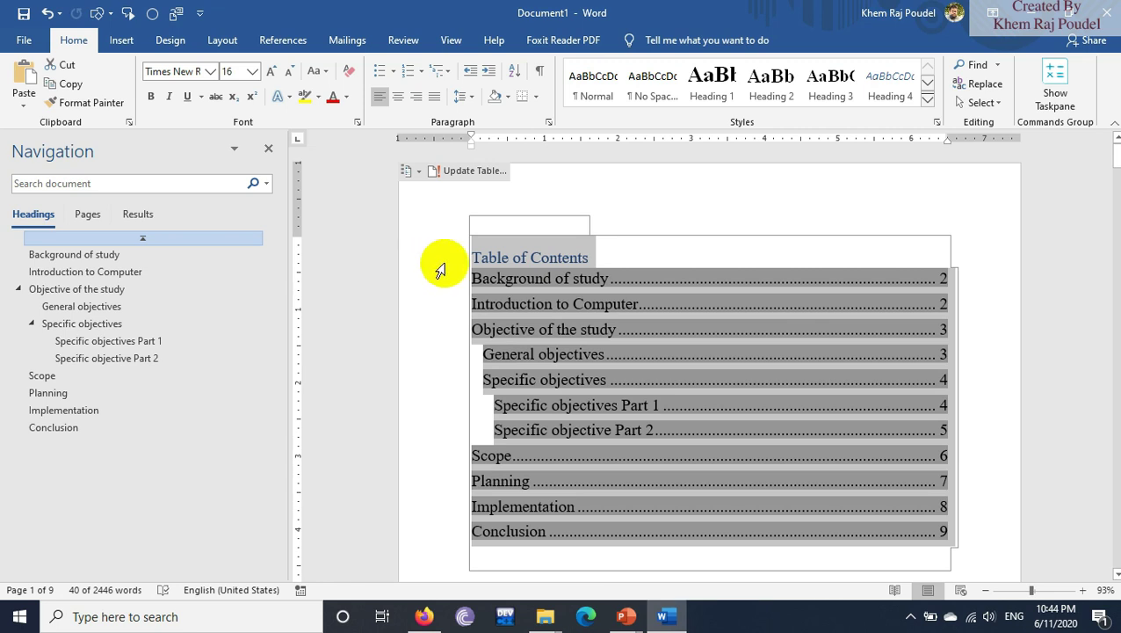
- Close the navigation pane and use Remove Table of Contents, leaving page 1 blank
click(269, 148)
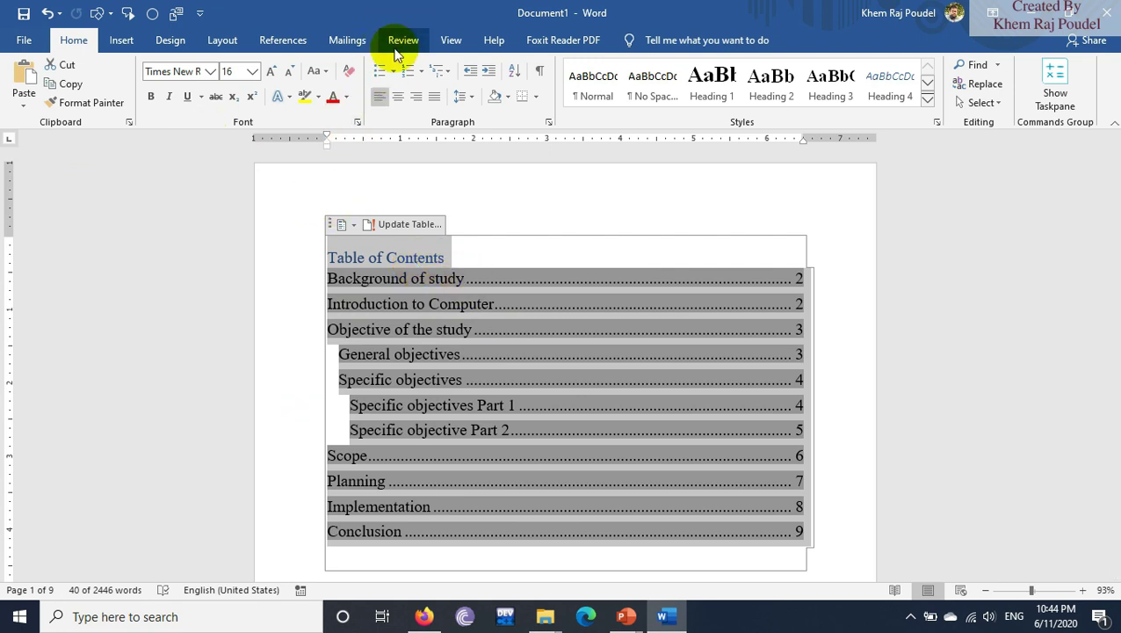
click(284, 46)
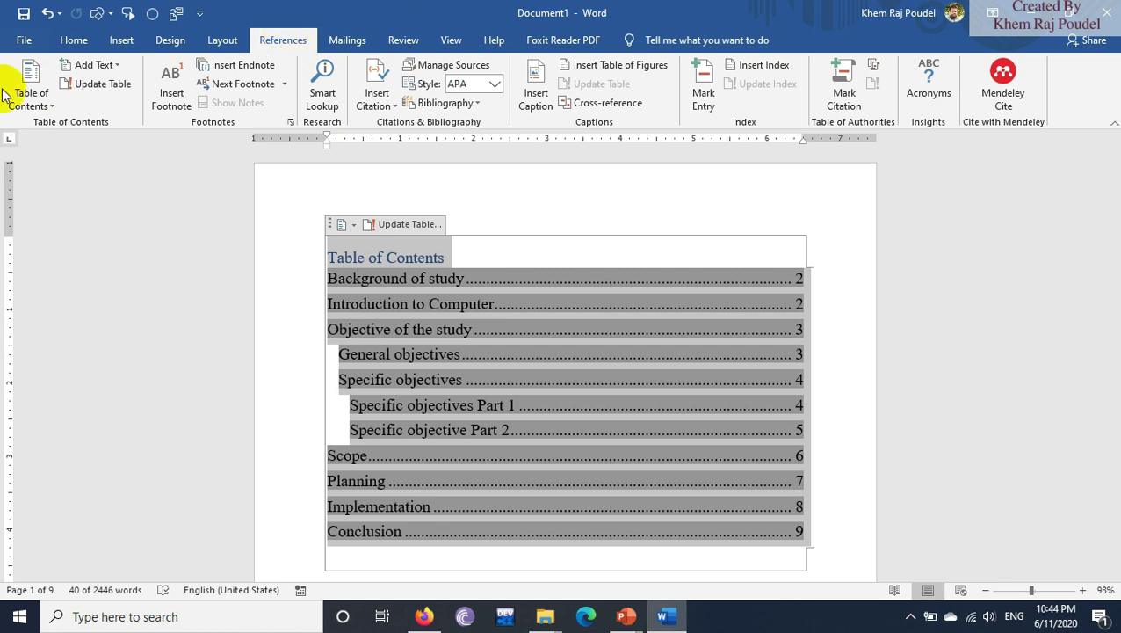
click(43, 104)
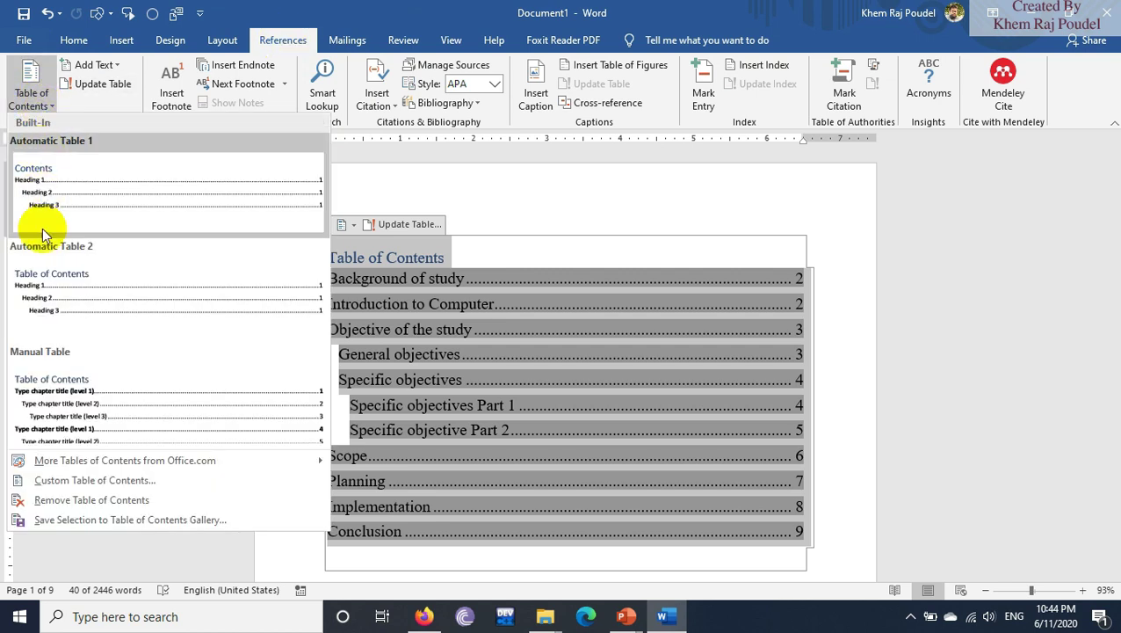
click(92, 500)
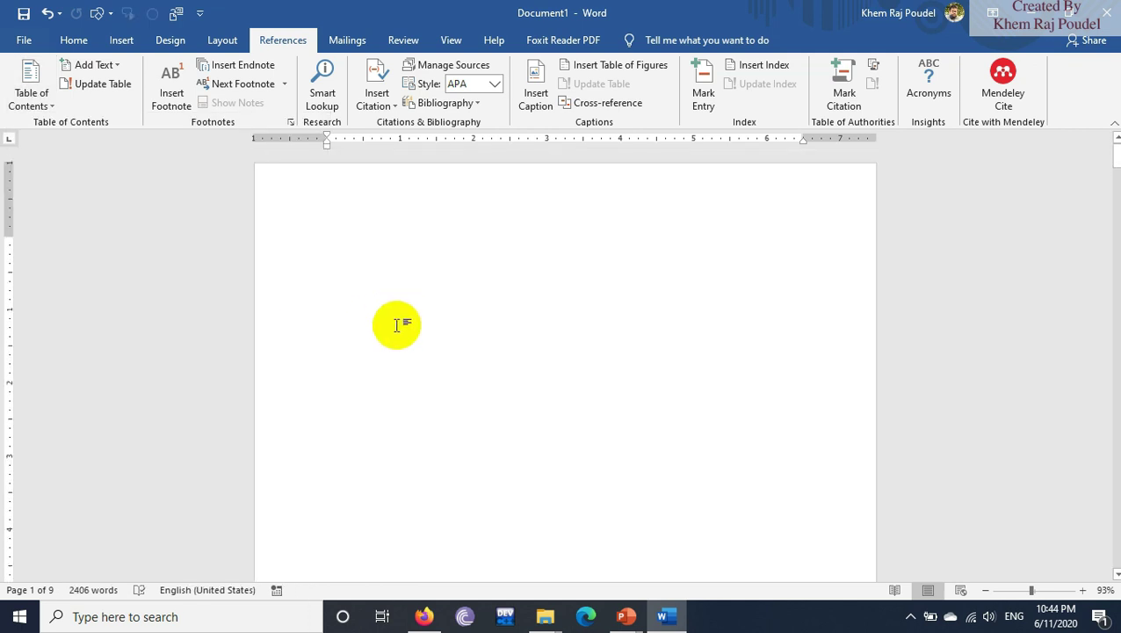
scroll(395, 326, down, 4)
scroll(392, 349, down, 2)
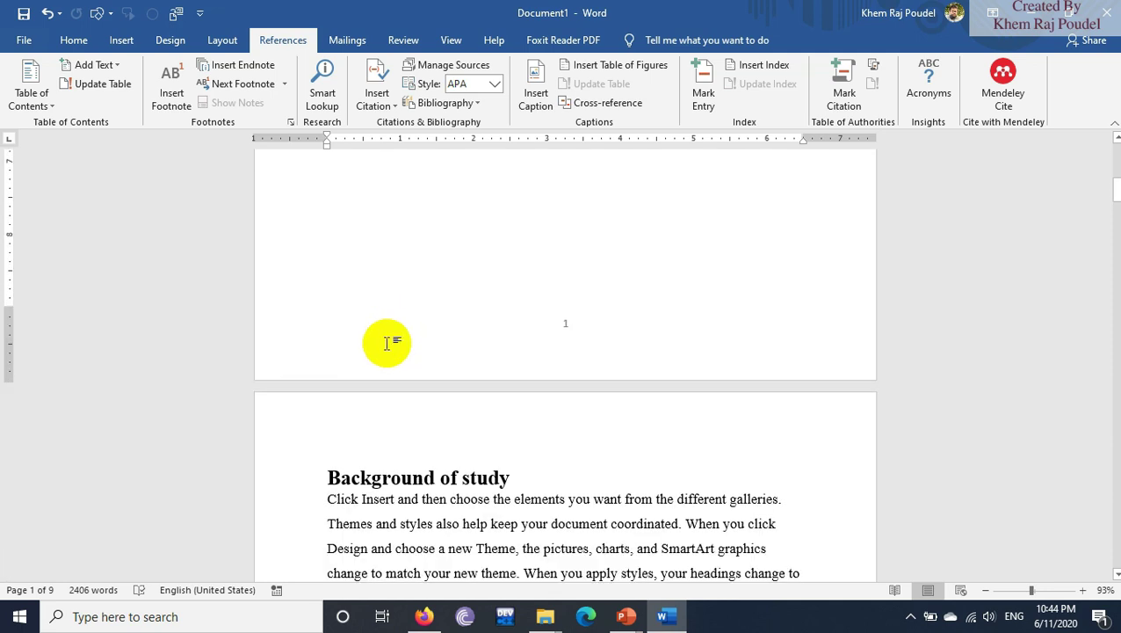
scroll(384, 342, up, 6)
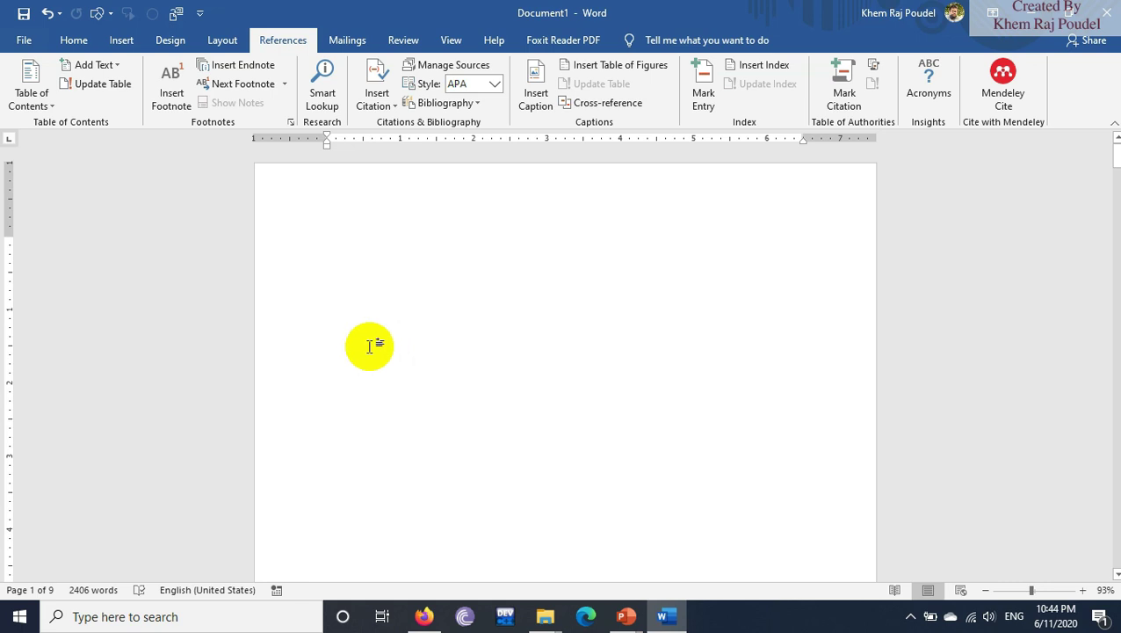
text(P)
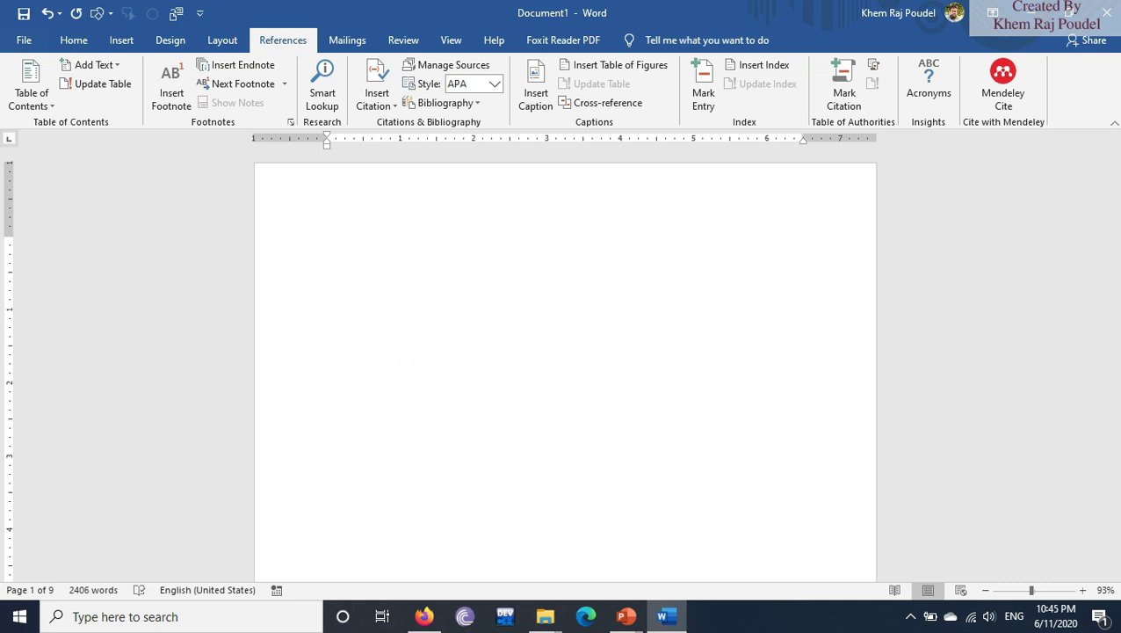
- Type Bookmark and lines Page 2 through Page 6 on page 1, then select Page 2
click(370, 345)
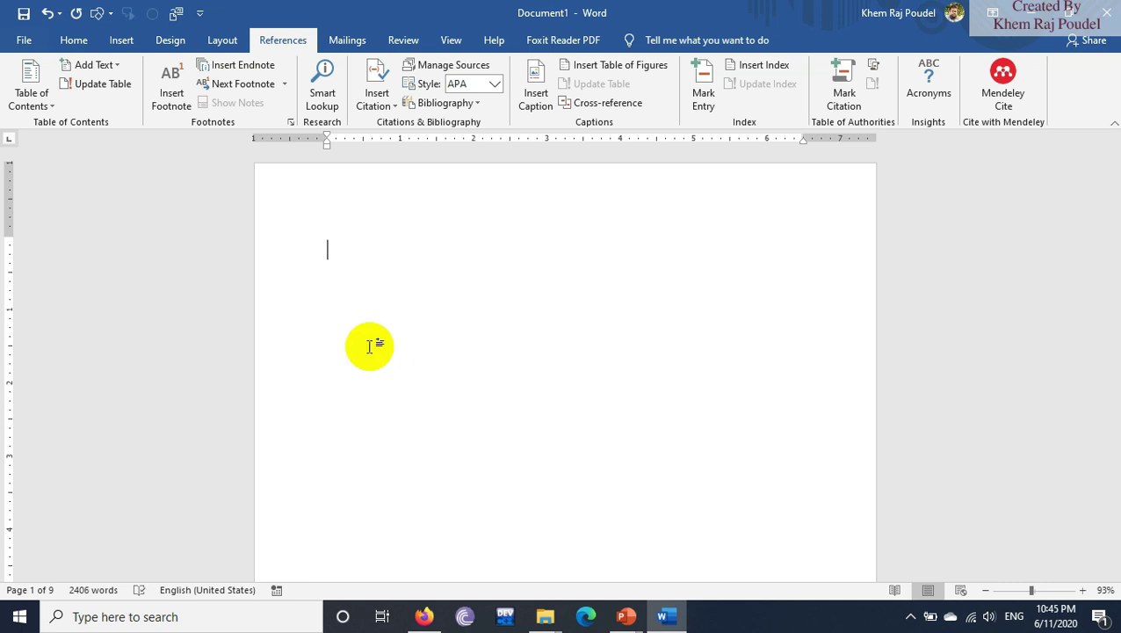
text(pag)
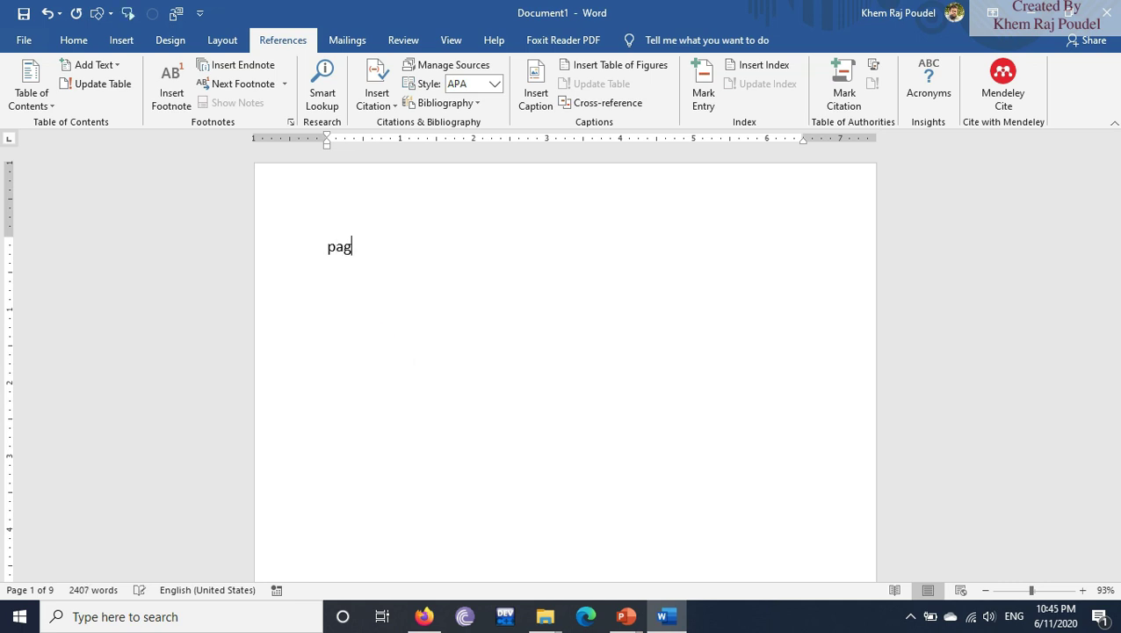
text(Bookmark)
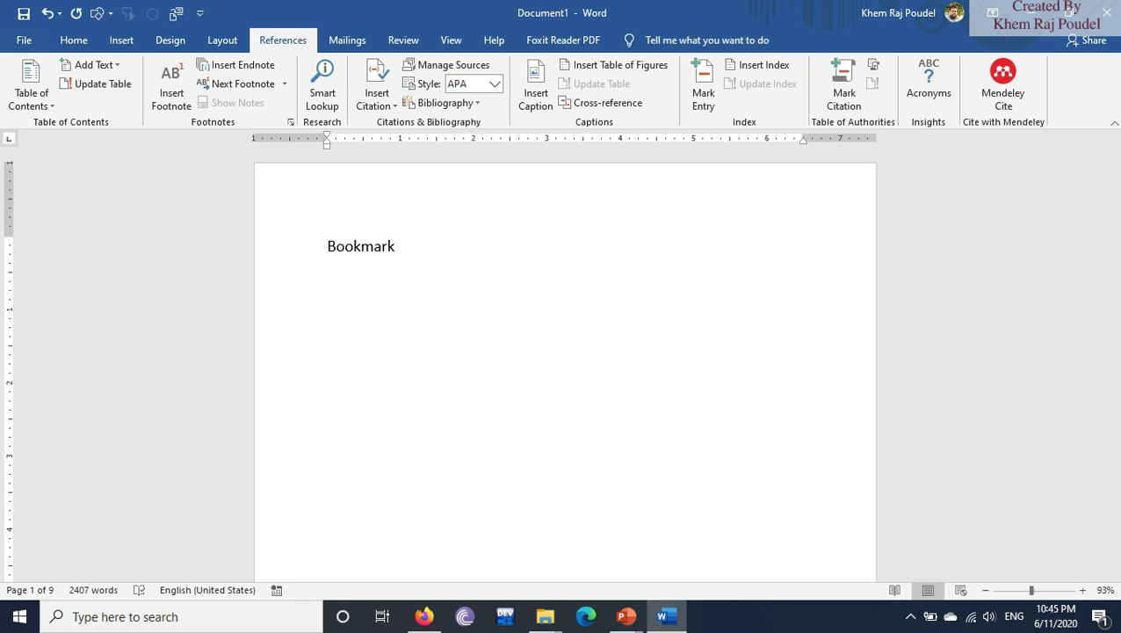
text(Pg)
key(BackSpace)
key(BackSpace)
text(a)
text(page)
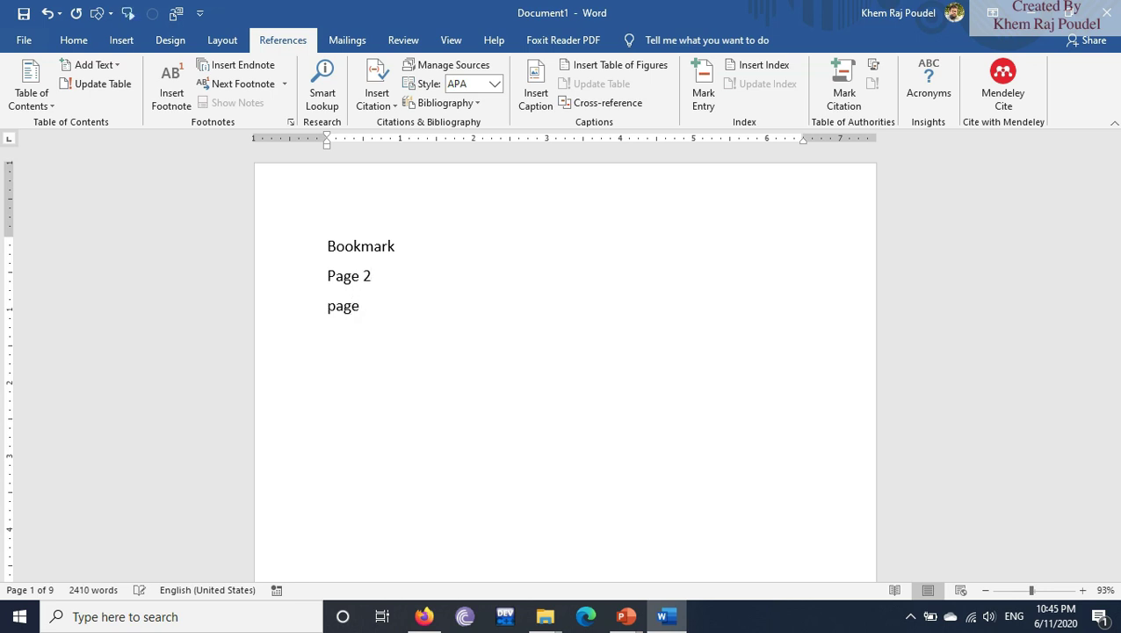
text(3)
text( pag)
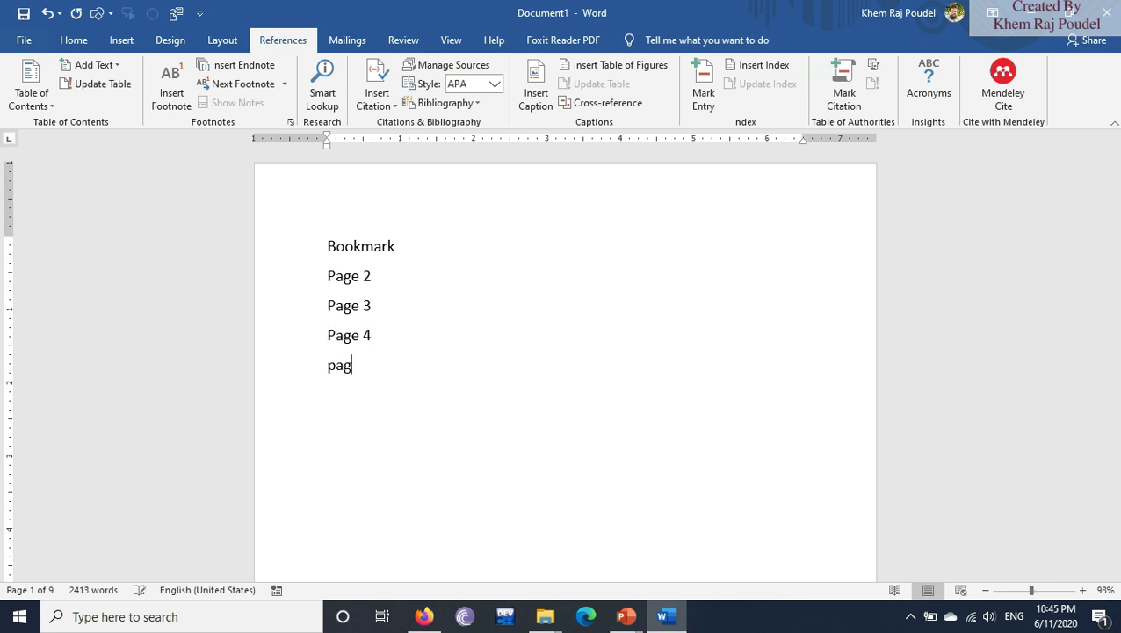
text( 5)
text(age 6)
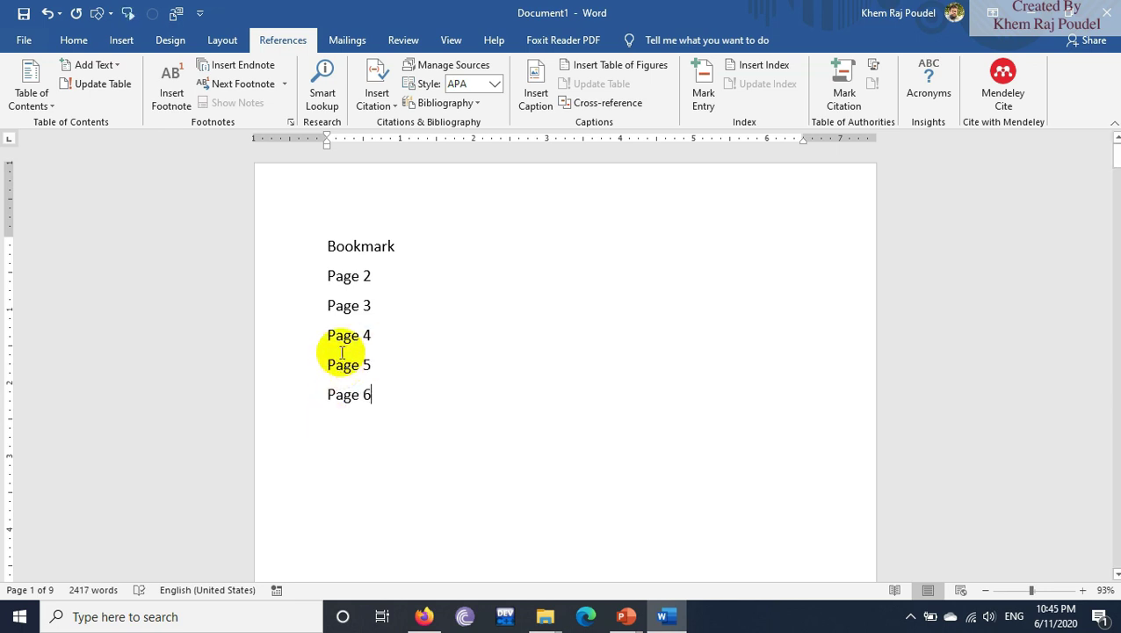
drag(324, 274, 376, 279)
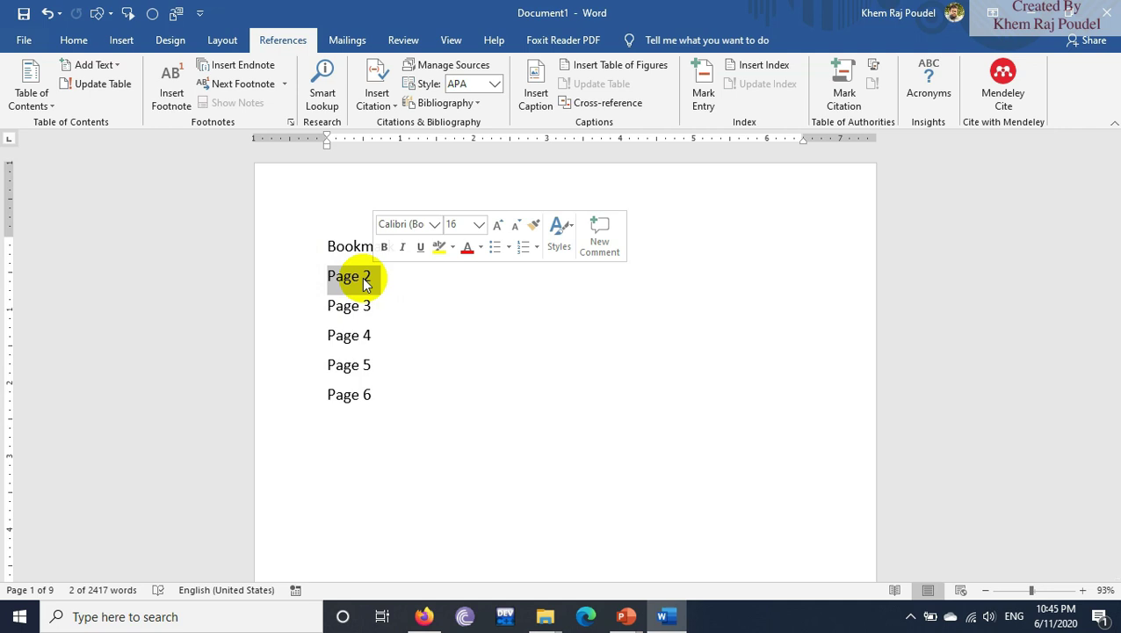
right_click(359, 279)
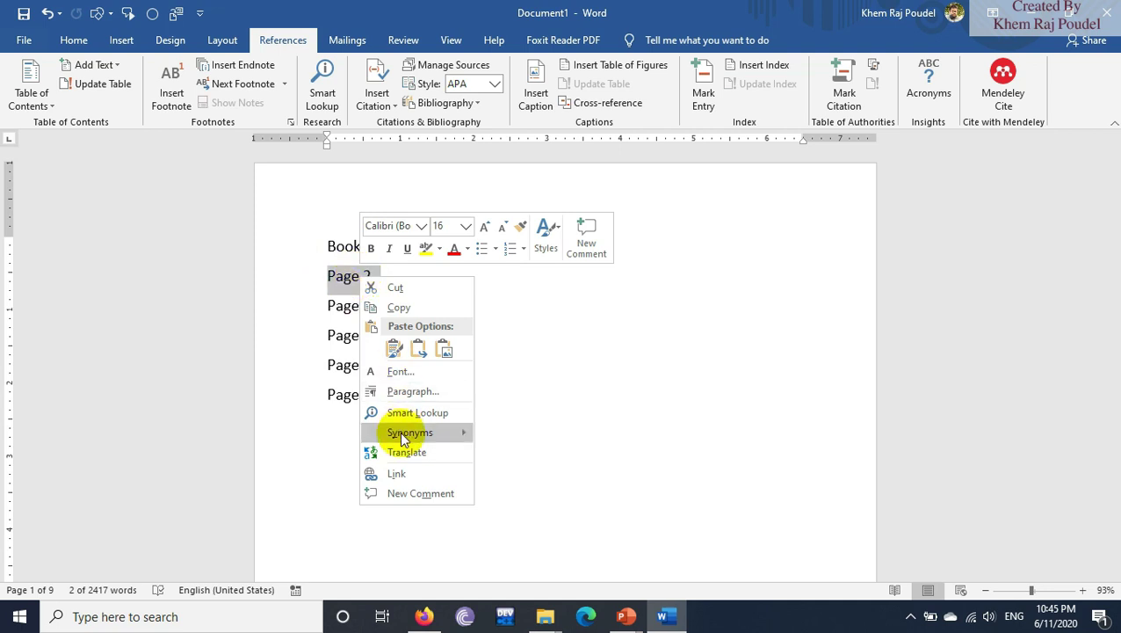
click(396, 476)
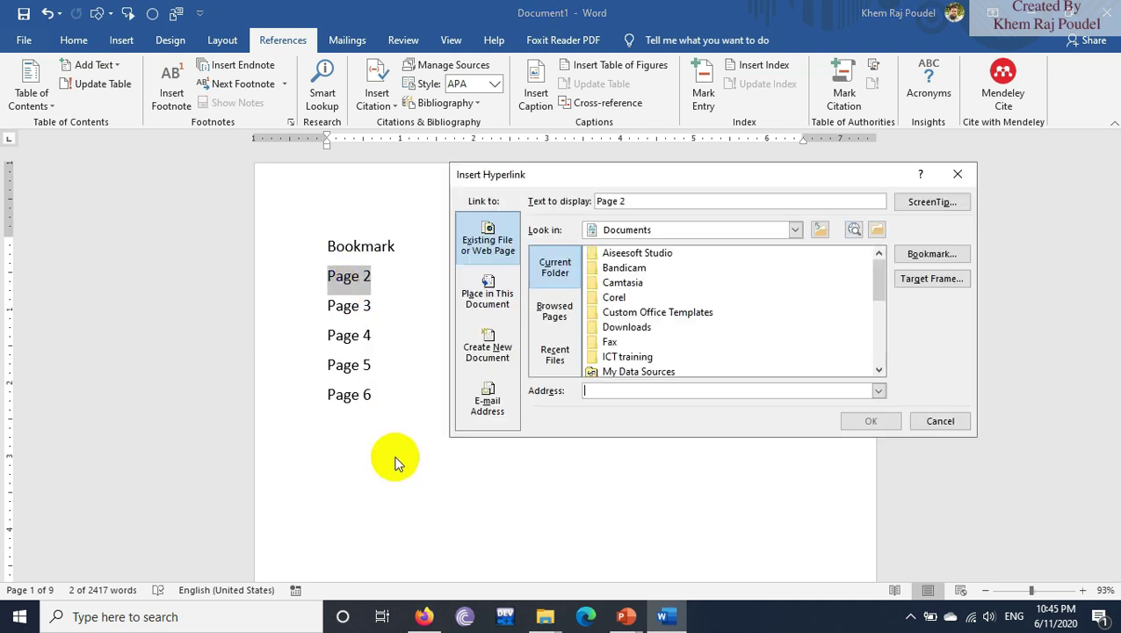
click(484, 303)
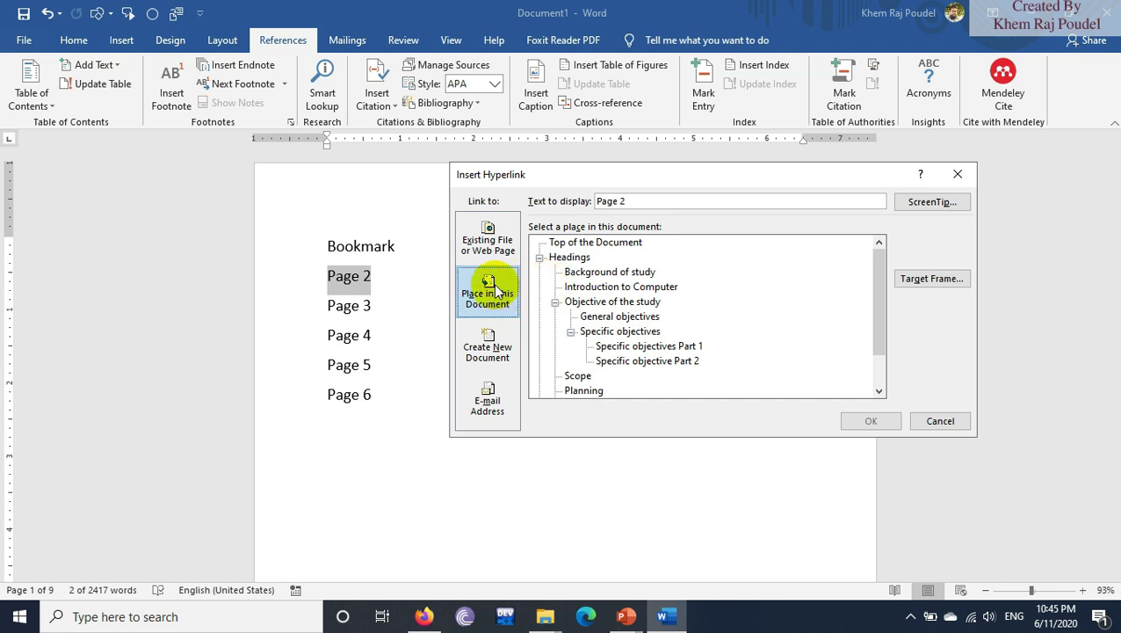
click(584, 273)
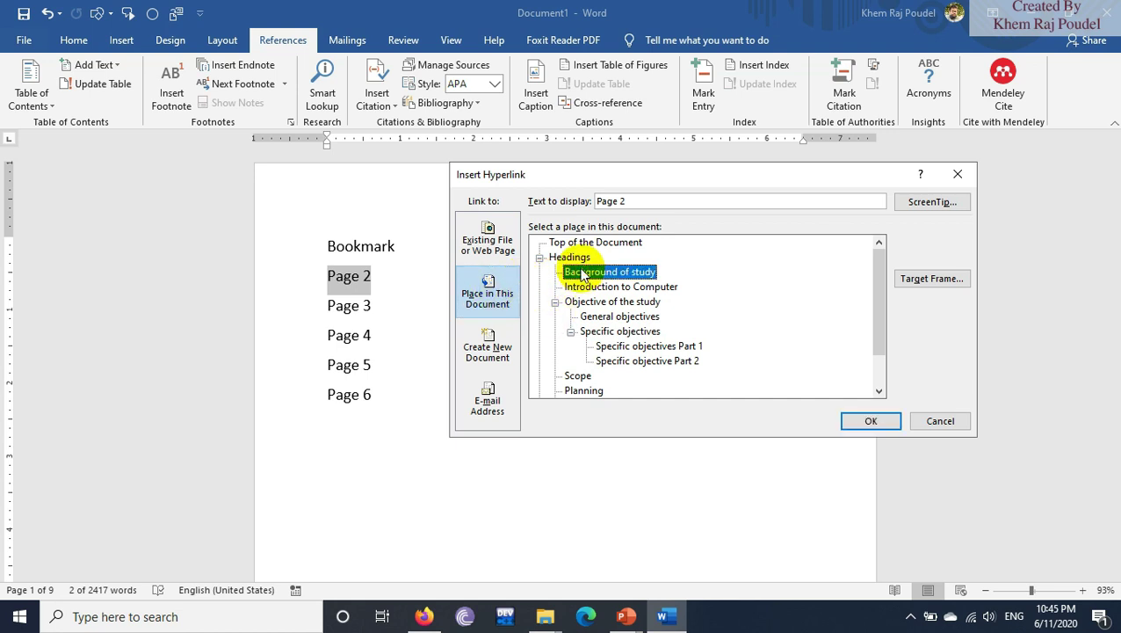
click(585, 301)
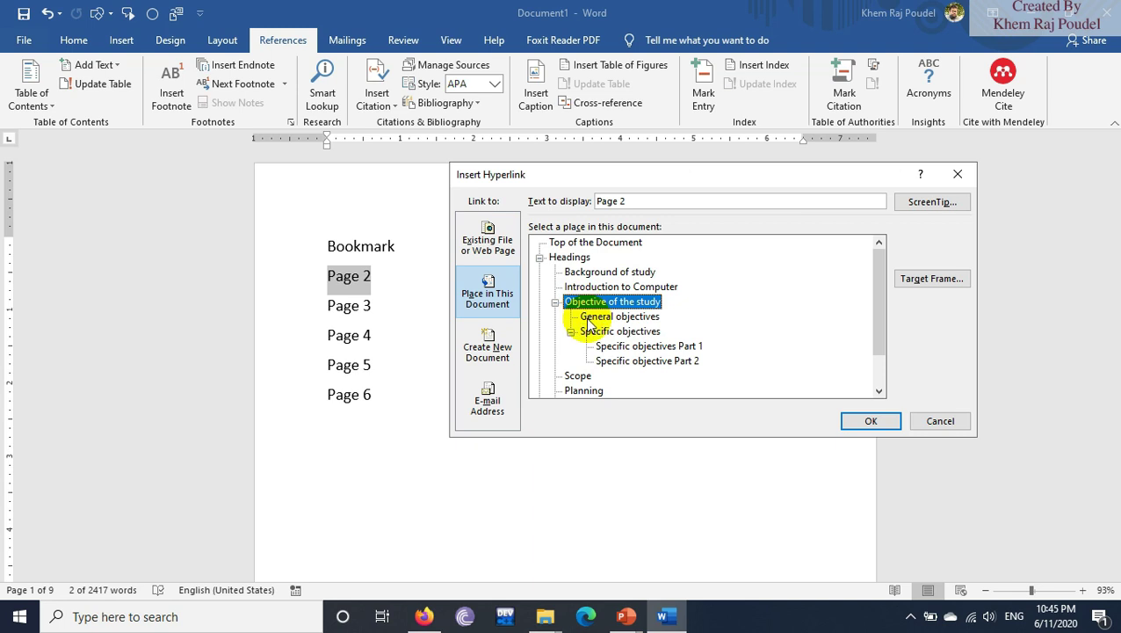
click(599, 317)
click(625, 331)
click(633, 346)
click(631, 361)
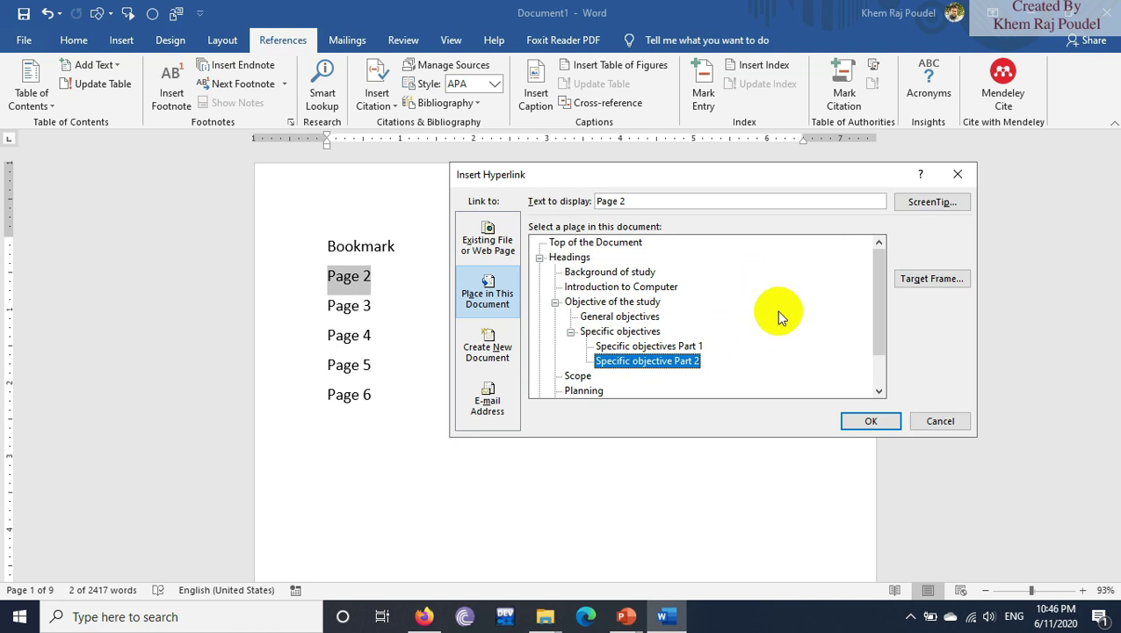
scroll(764, 302, down, 1)
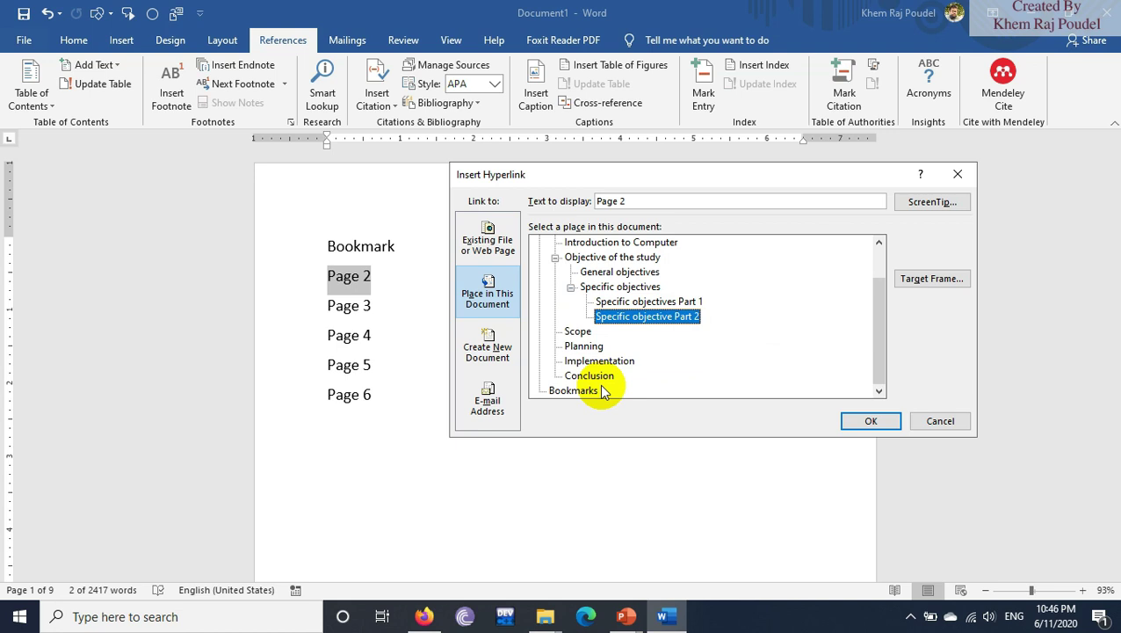
click(957, 174)
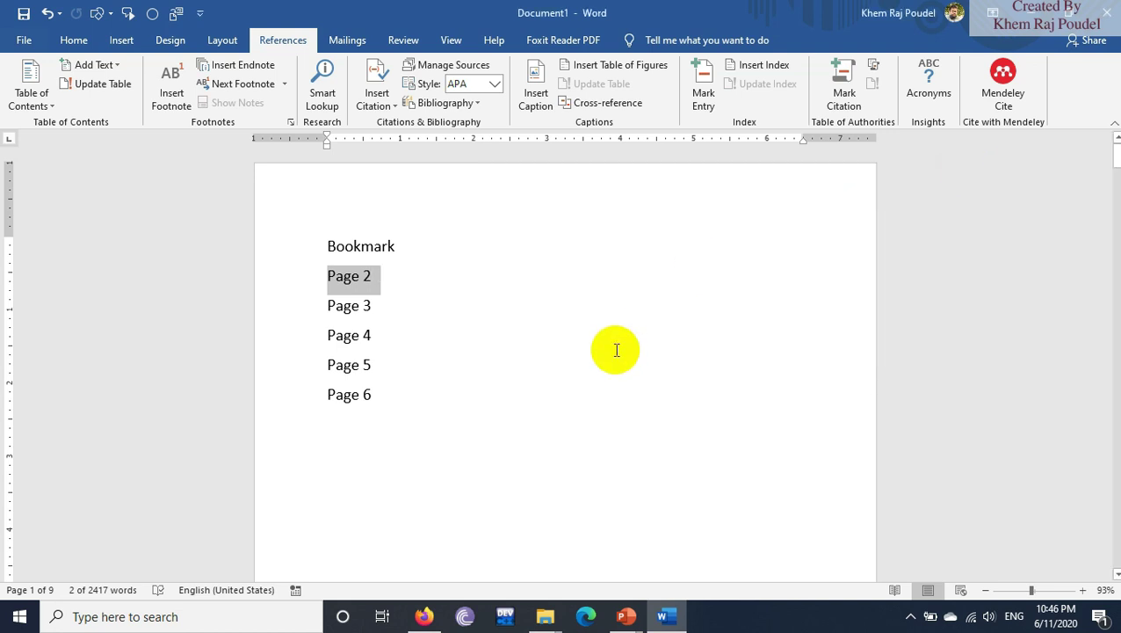
- Scroll to page 2 and select text in the Background of study heading and paragraph
scroll(622, 338, down, 3)
scroll(622, 338, down, 5)
scroll(622, 336, down, 5)
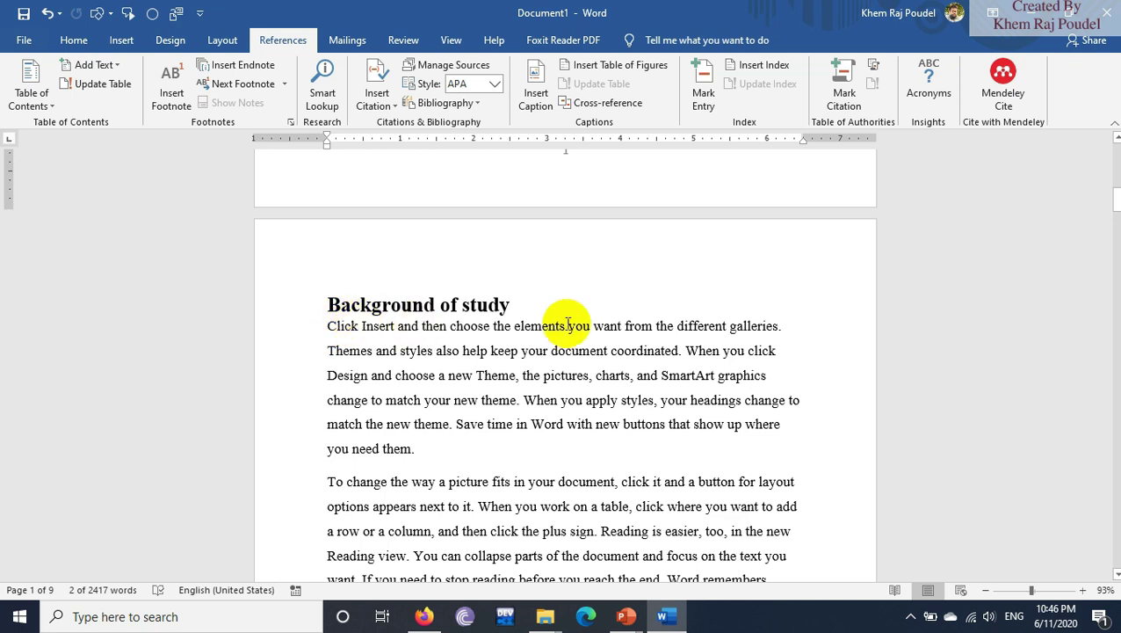
mouse_move(327, 307)
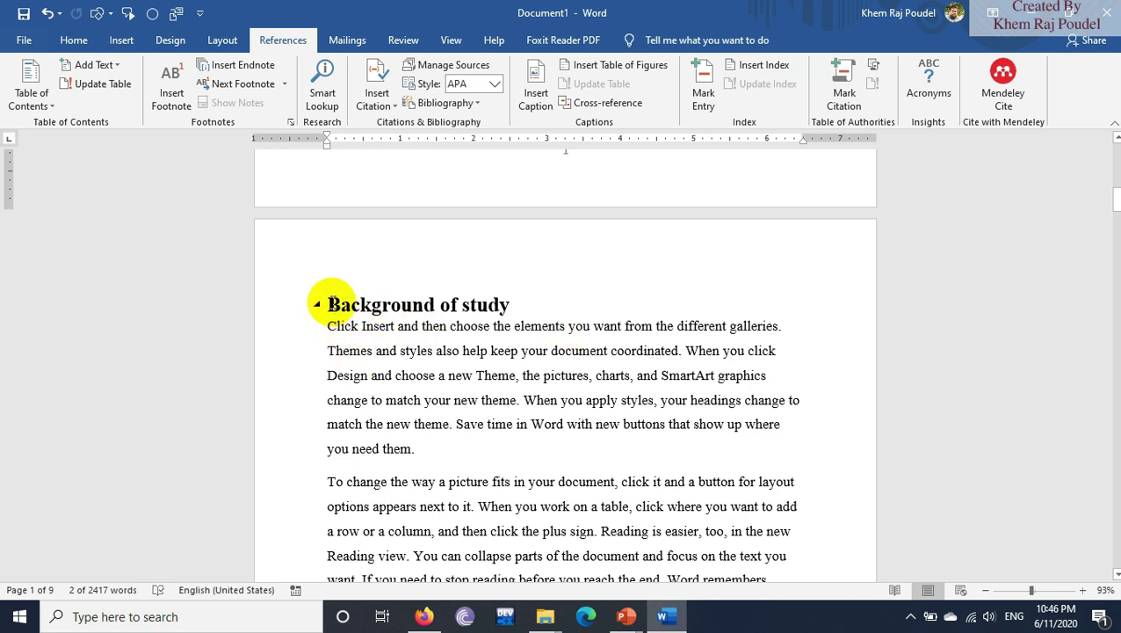
drag(328, 304, 437, 304)
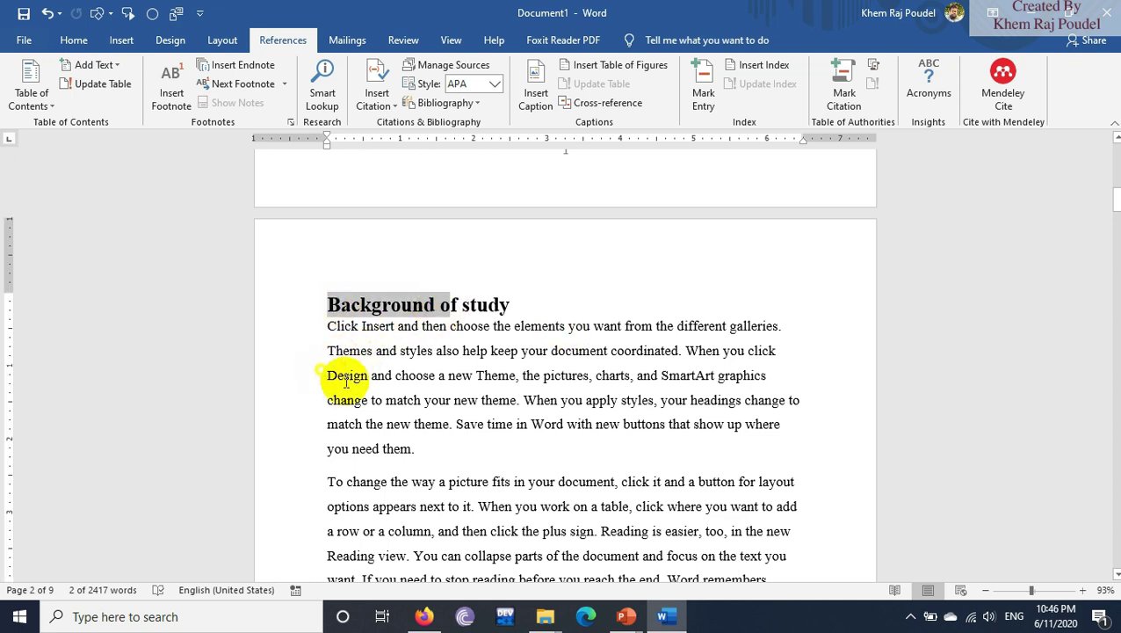
drag(322, 375, 402, 391)
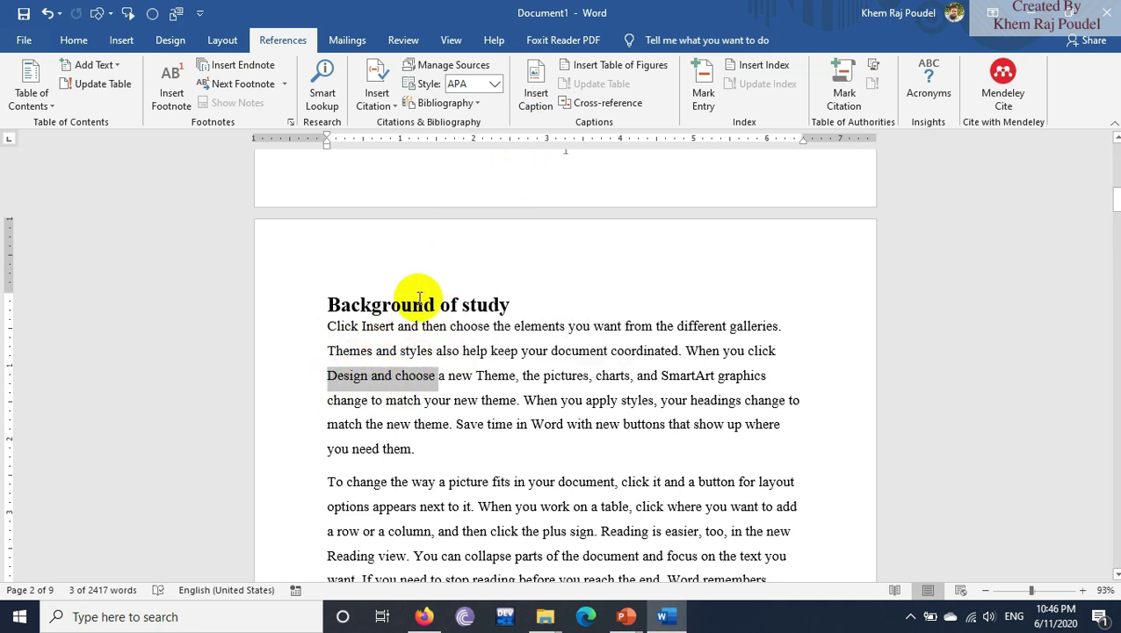
- Browse the Review, View and References ribbon tabs, ending on Insert
click(406, 44)
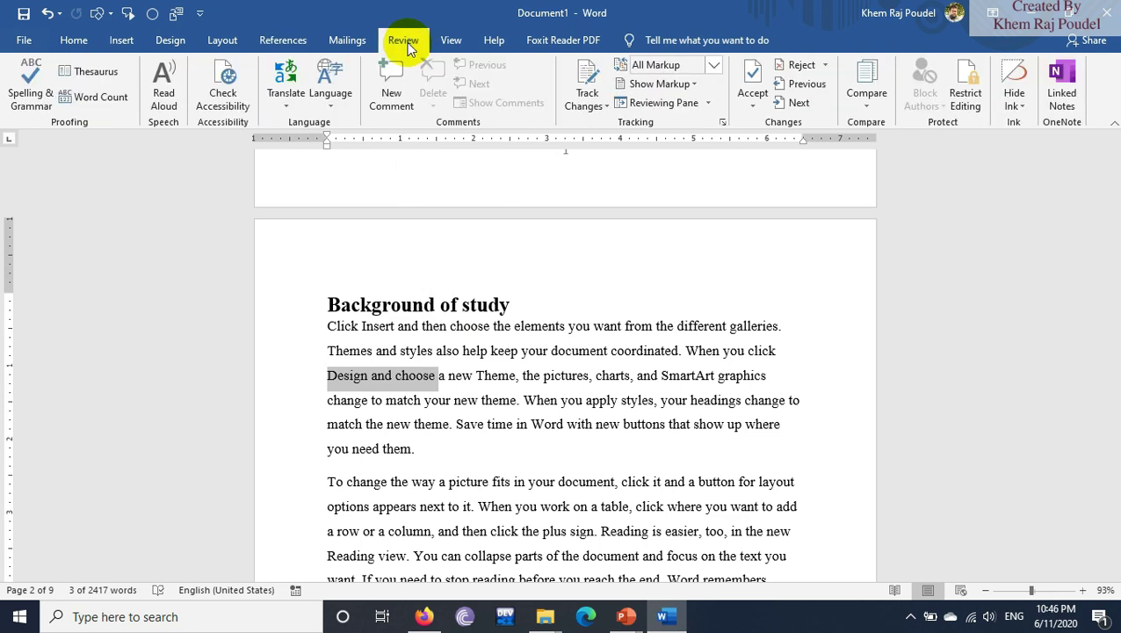
click(448, 42)
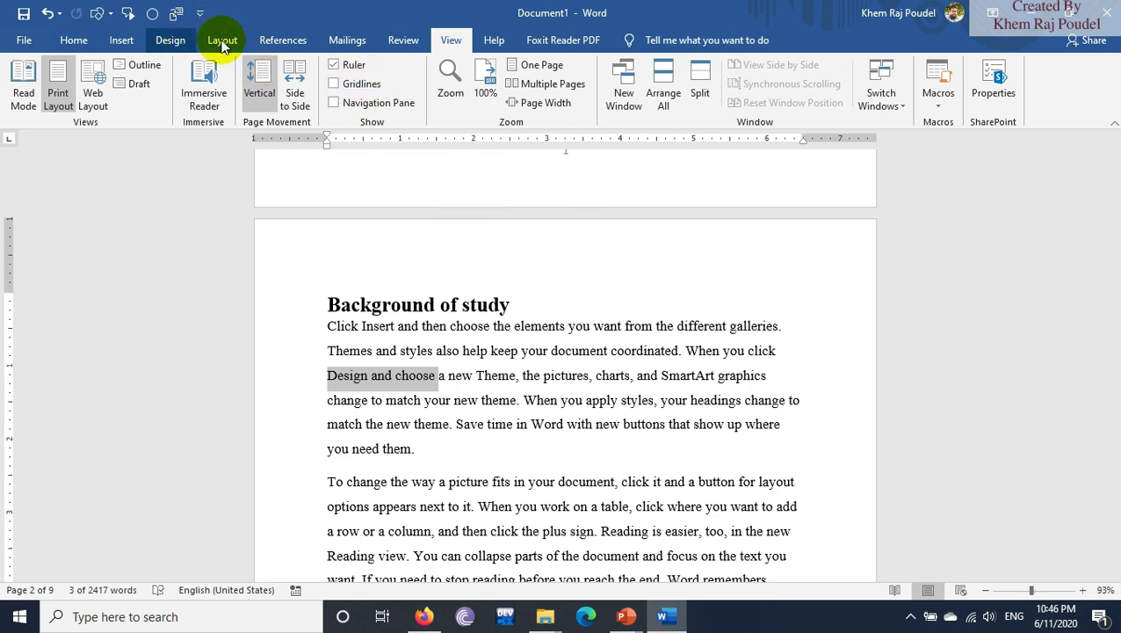
click(287, 43)
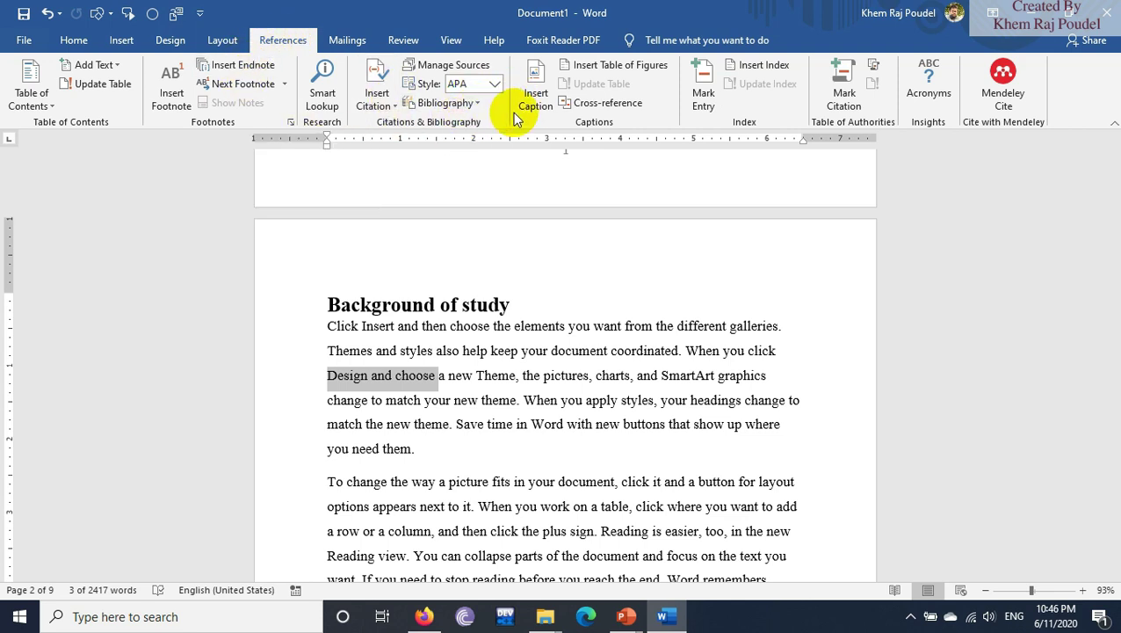
click(448, 40)
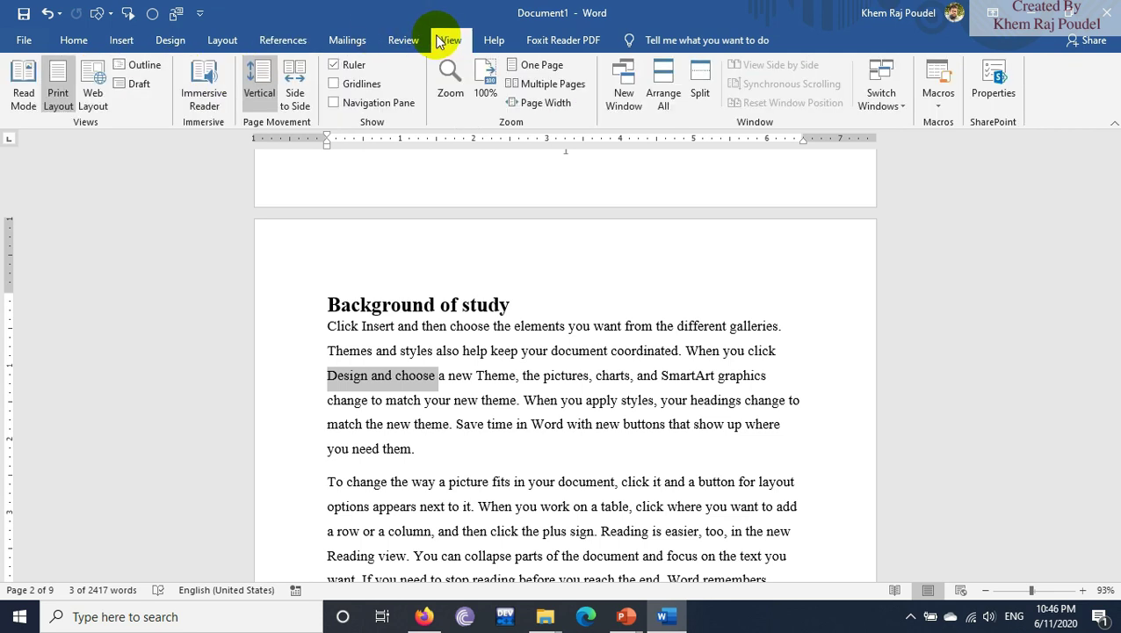
click(123, 42)
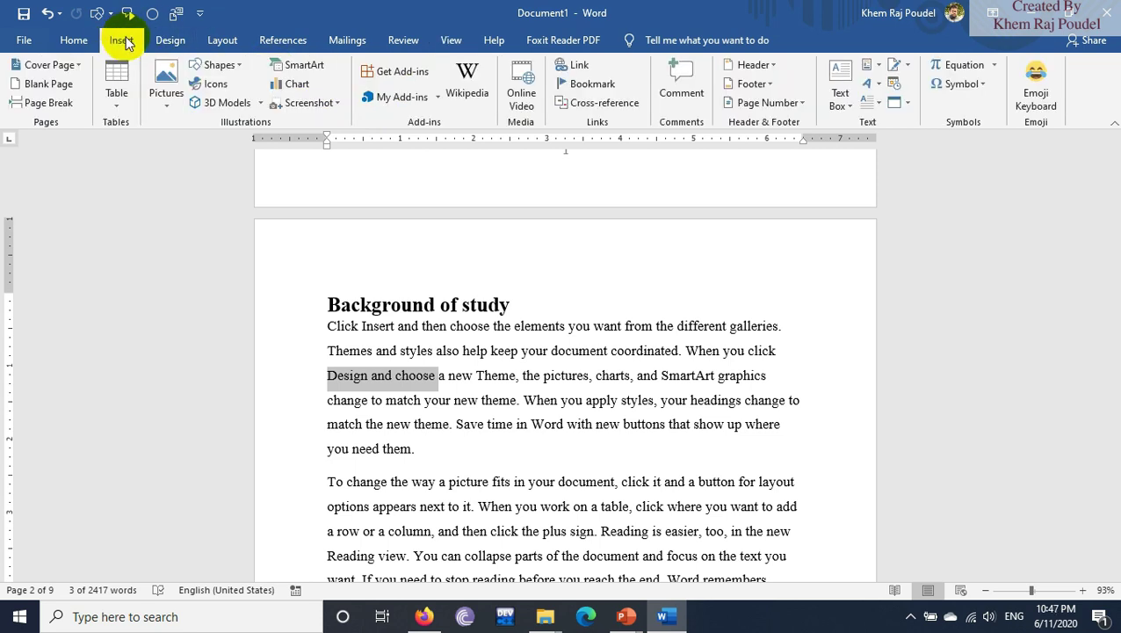
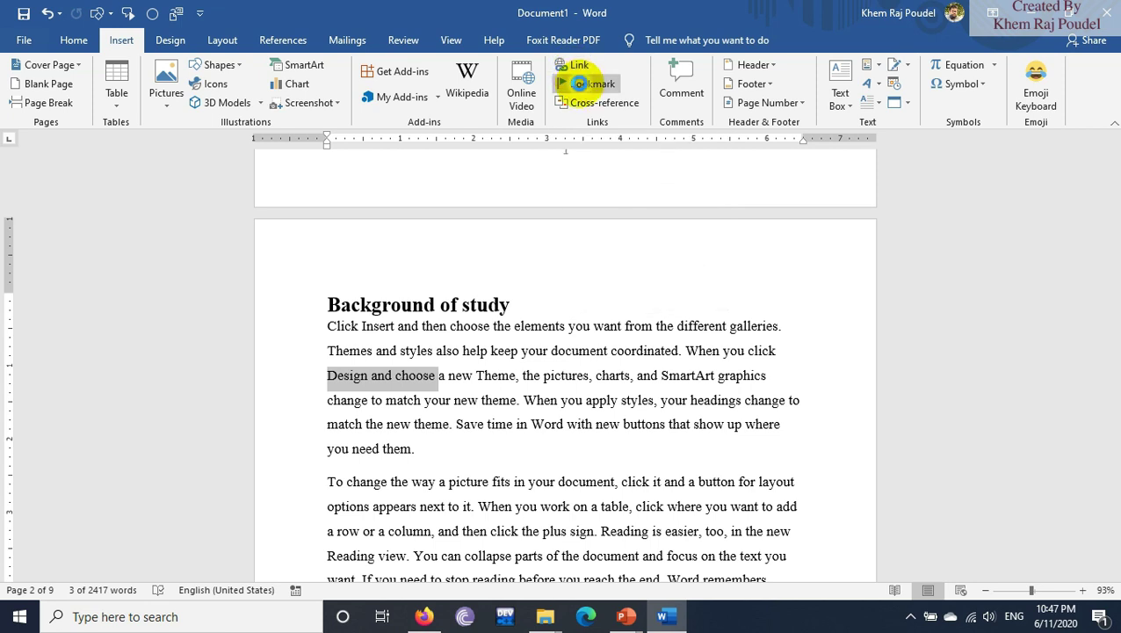
- Add a bookmark named page1 to the selected 'Design and choose' text
click(580, 86)
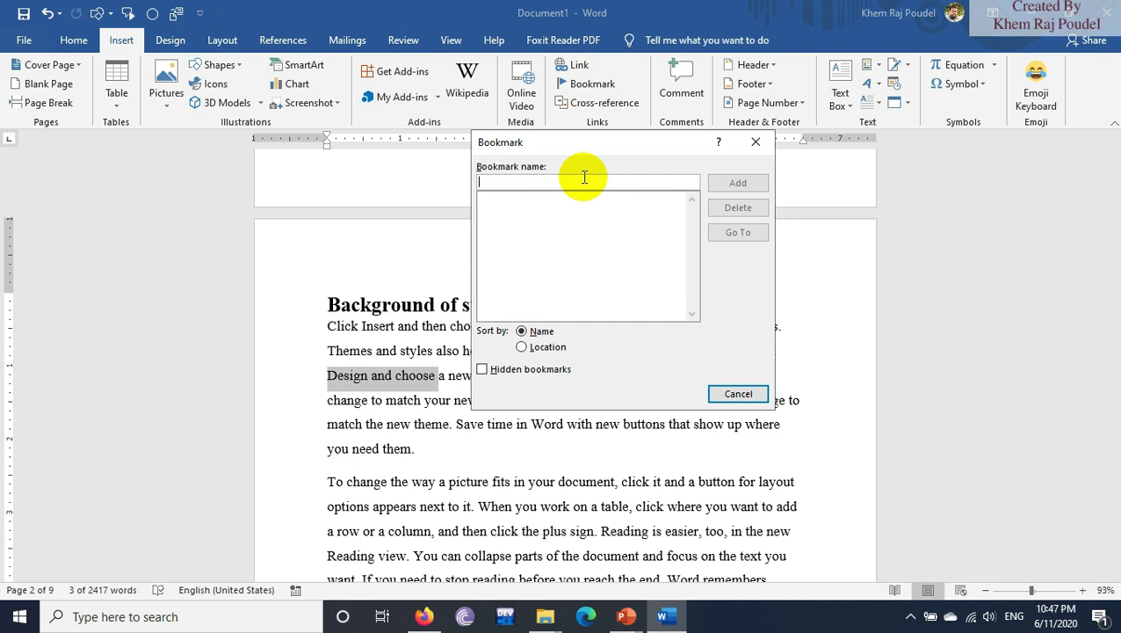
text(page )
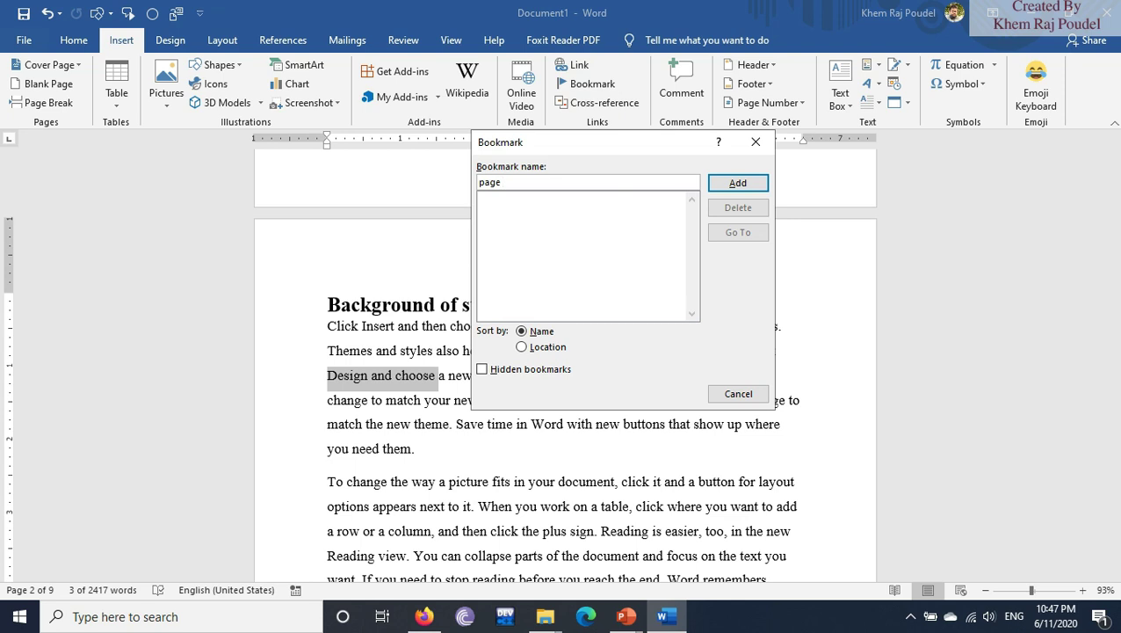
text(1)
key(BackSpace)
key(BackSpace)
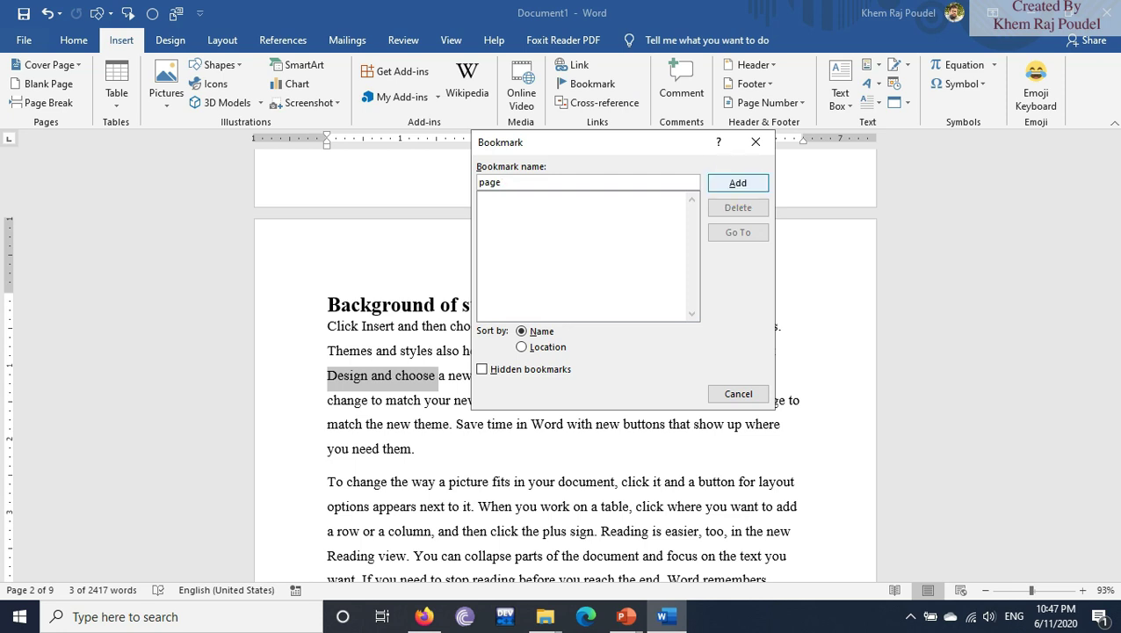
click(736, 183)
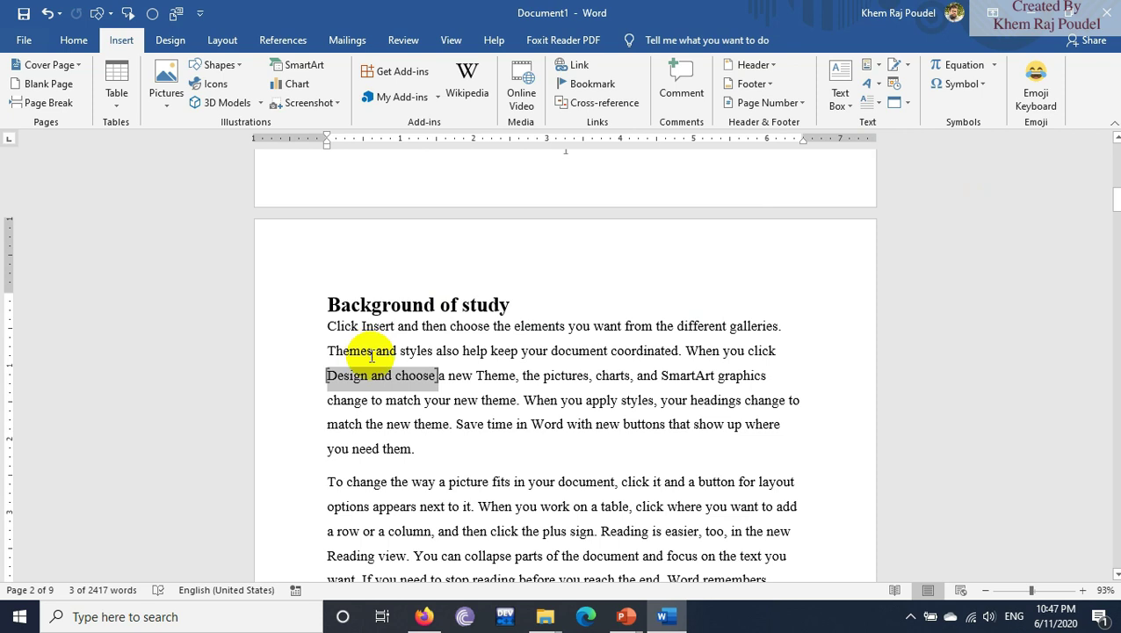
scroll(441, 377, down, 4)
scroll(413, 318, down, 2)
scroll(455, 424, up, 3)
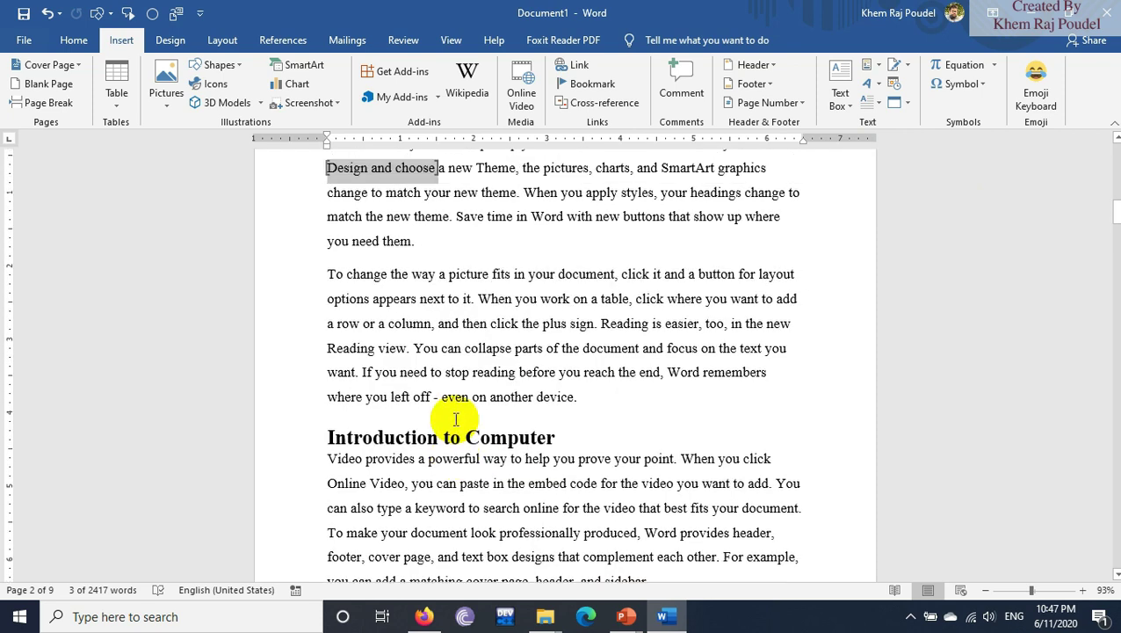
scroll(585, 418, up, 1)
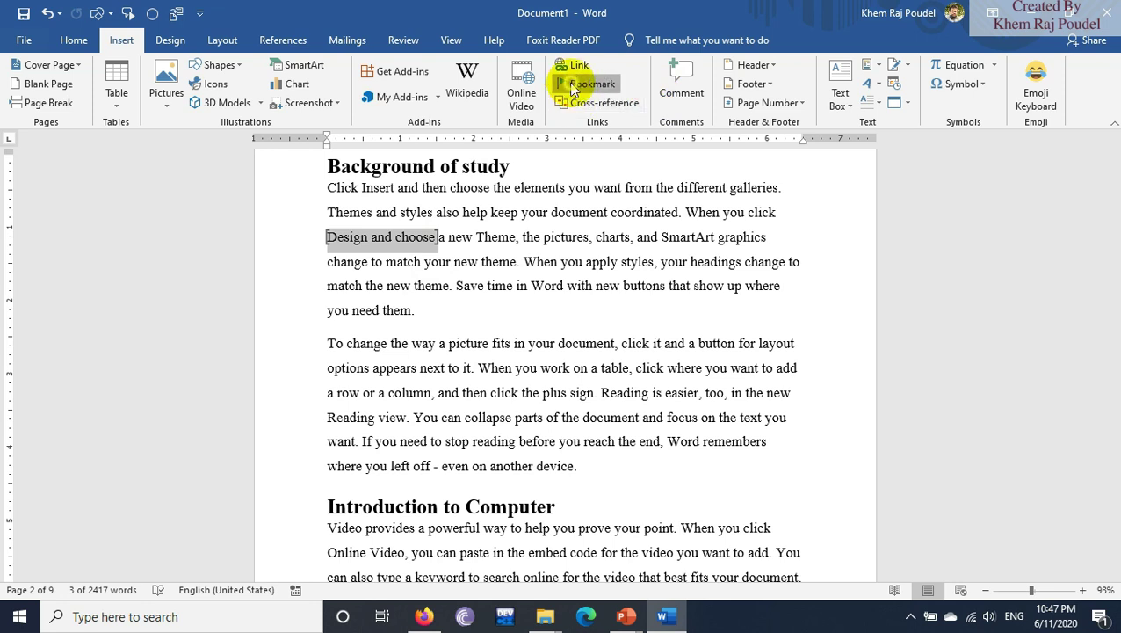
- Add a second bookmark named page2 to the same text
click(581, 83)
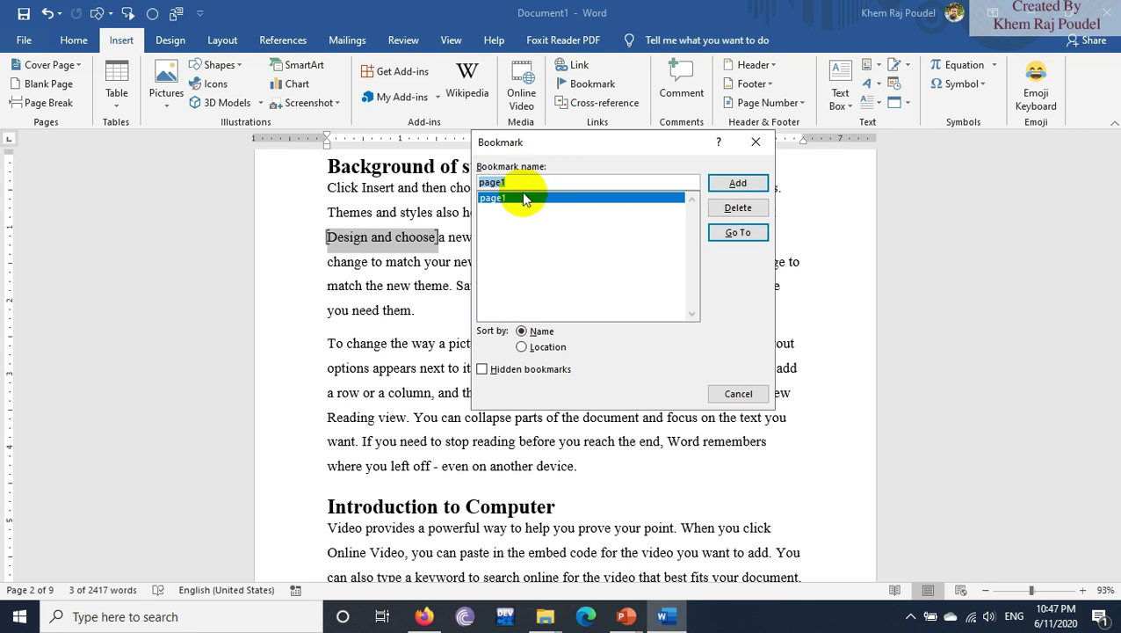
key(BackSpace)
text(2)
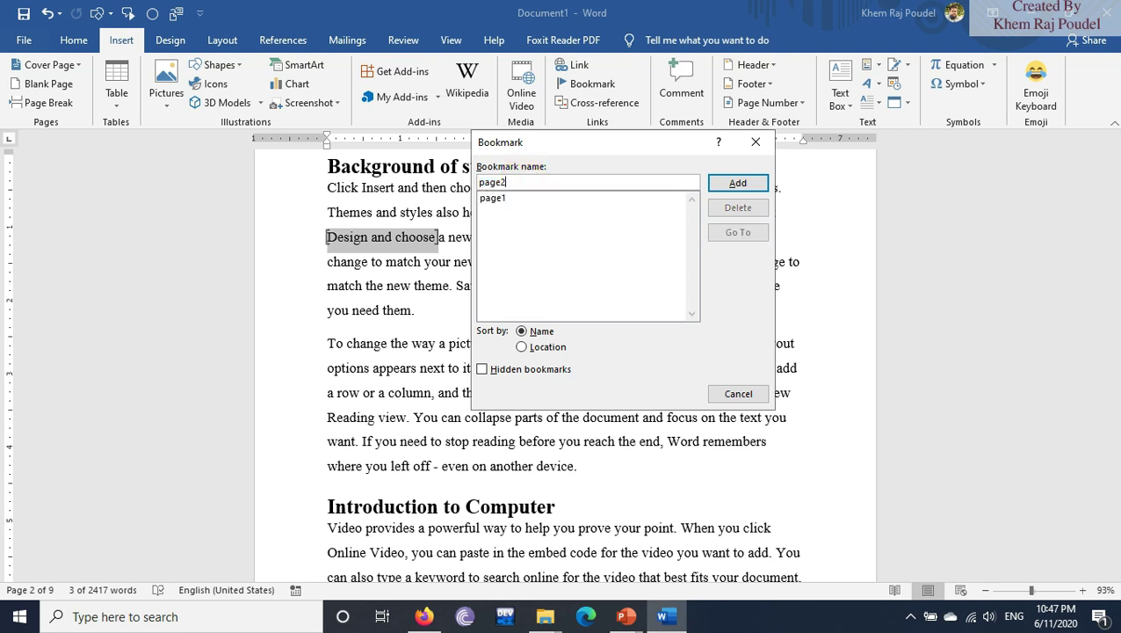
key(Return)
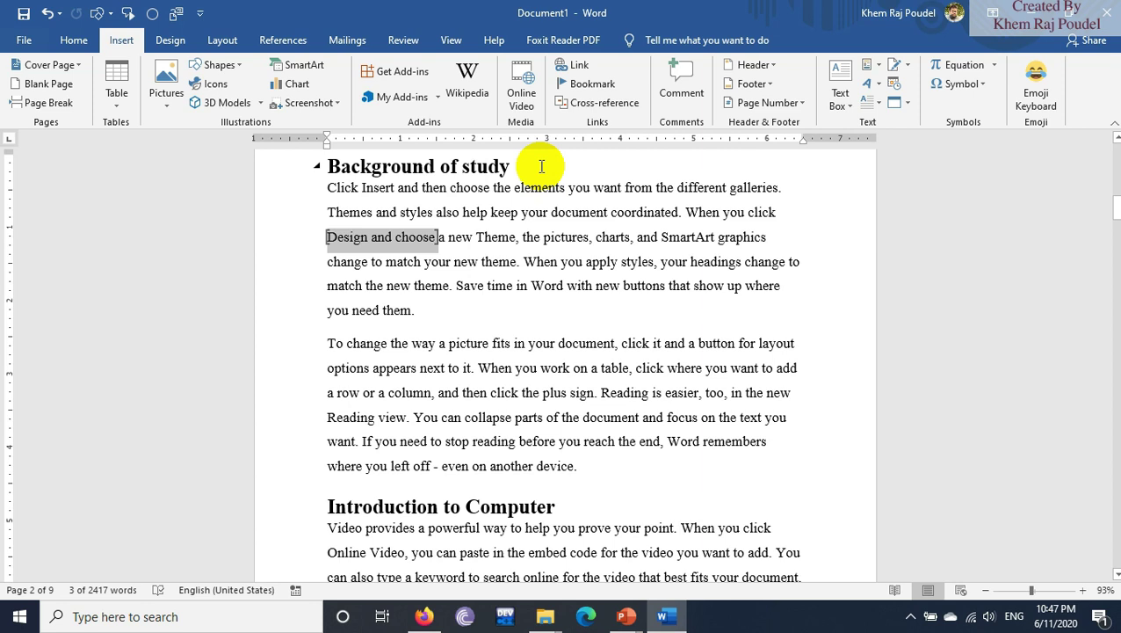
- Delete the page1 bookmark and close the Bookmark dialog
click(571, 88)
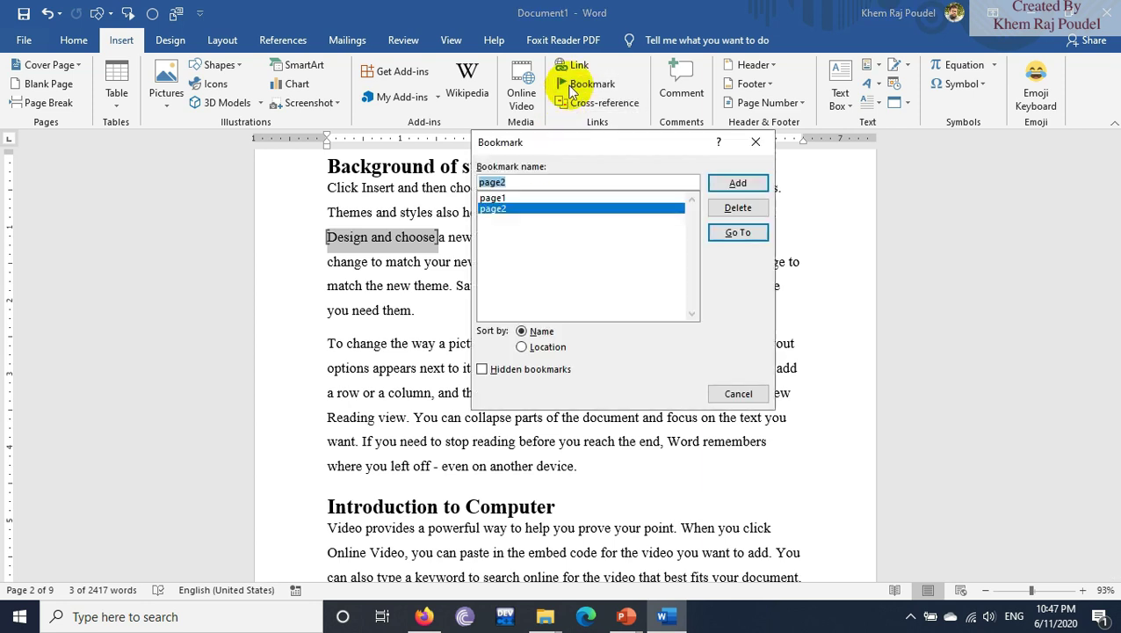
click(506, 200)
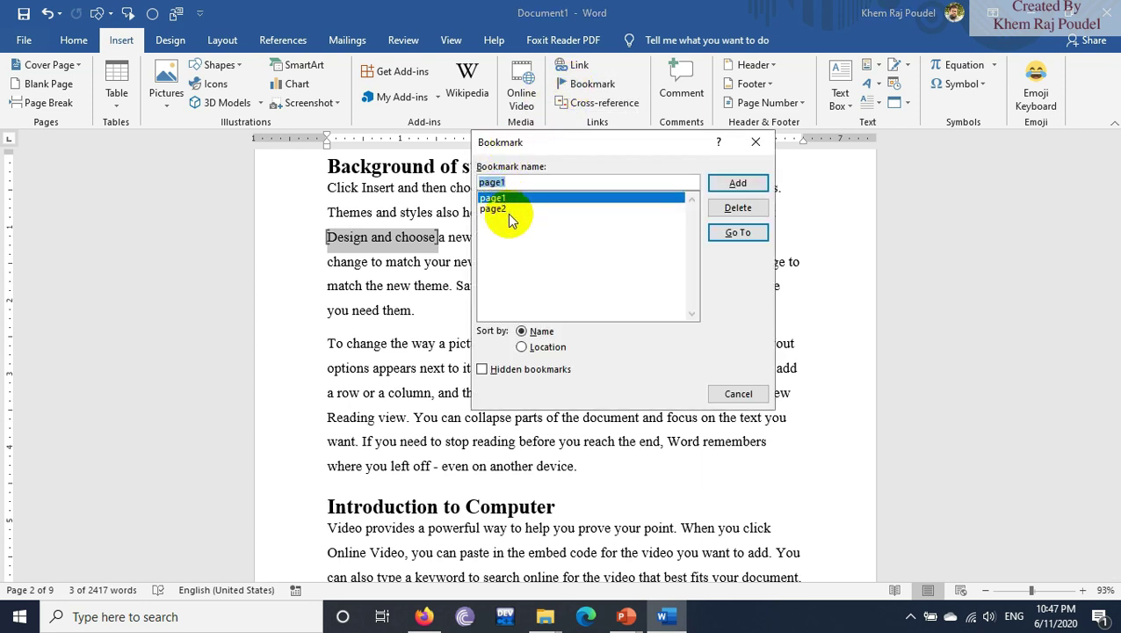
click(728, 211)
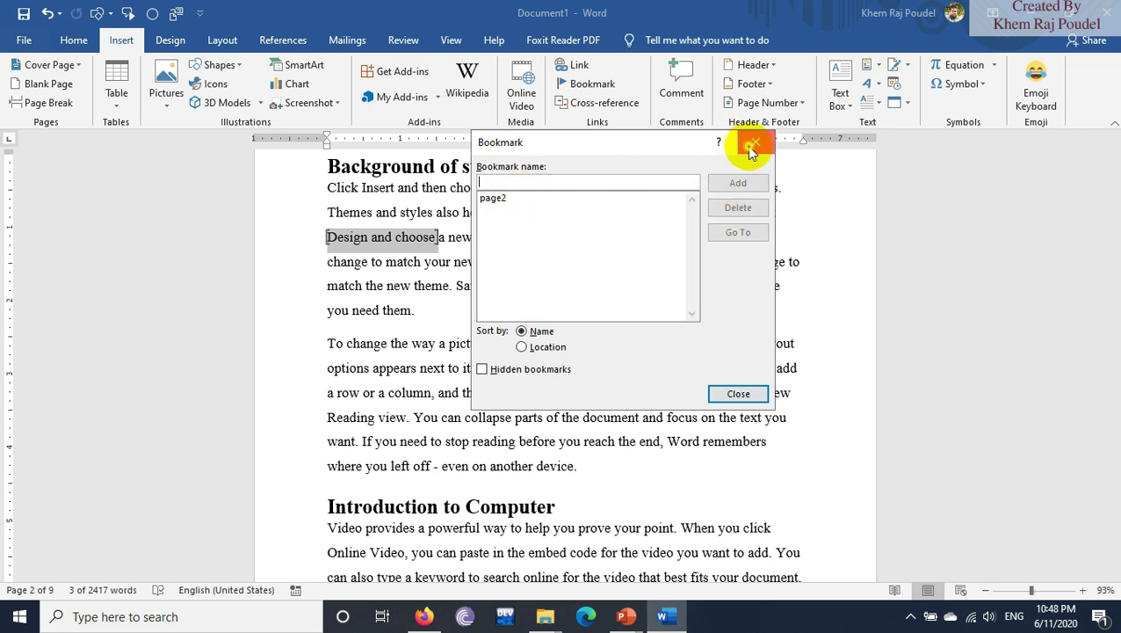
click(750, 150)
scroll(567, 422, down, 5)
- Bookmark 'options appears next' on page 3 as page3
scroll(571, 378, down, 5)
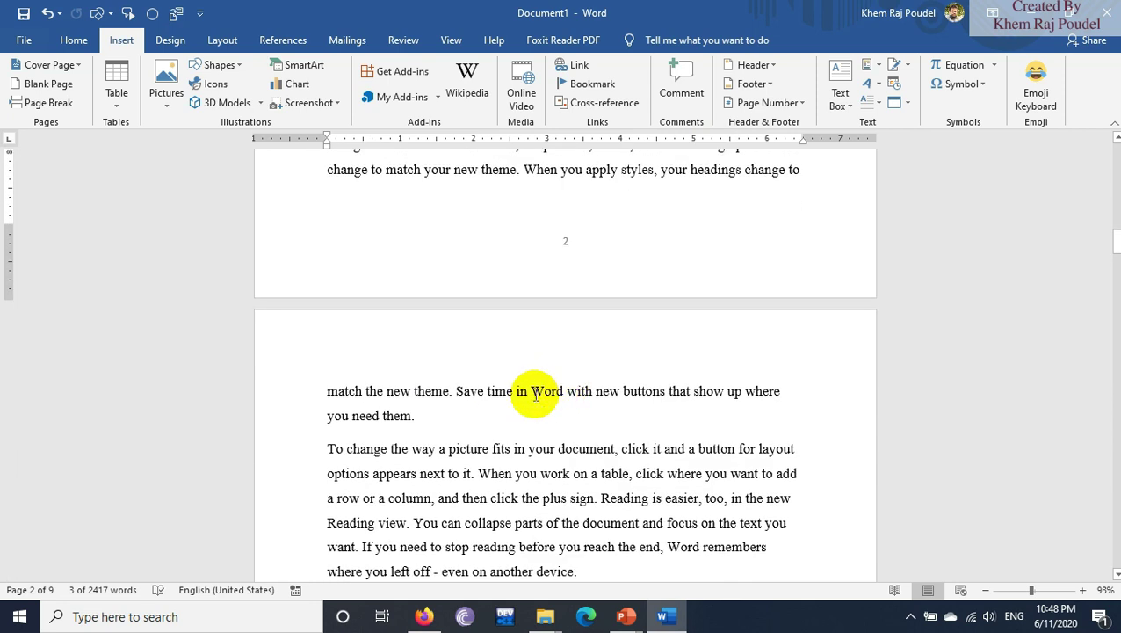
drag(323, 474, 442, 474)
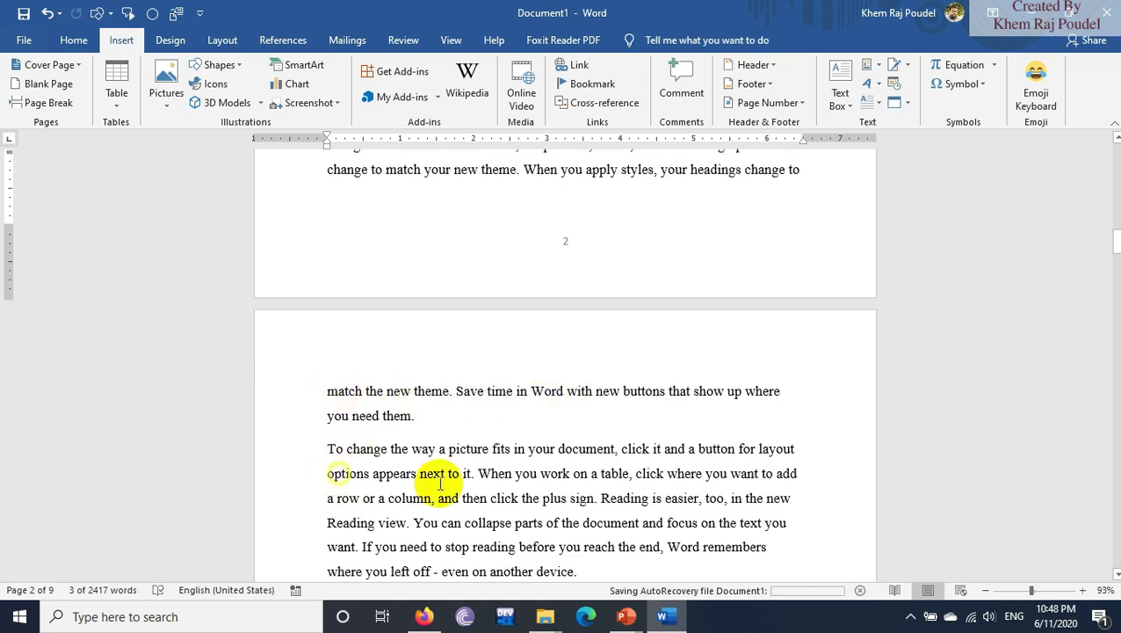
click(584, 83)
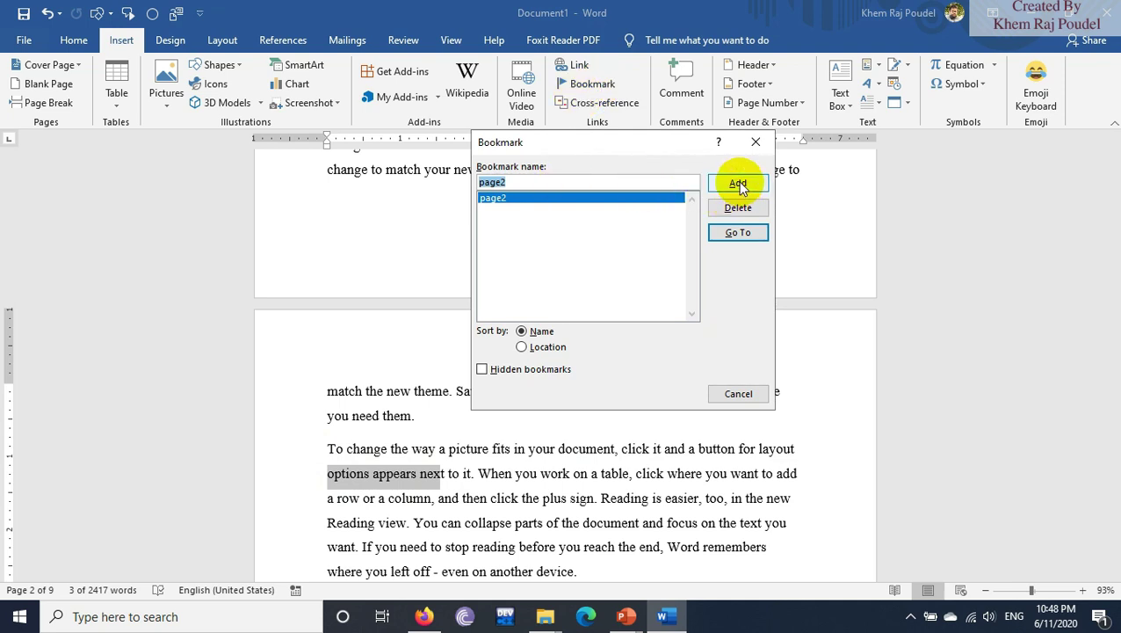
click(550, 186)
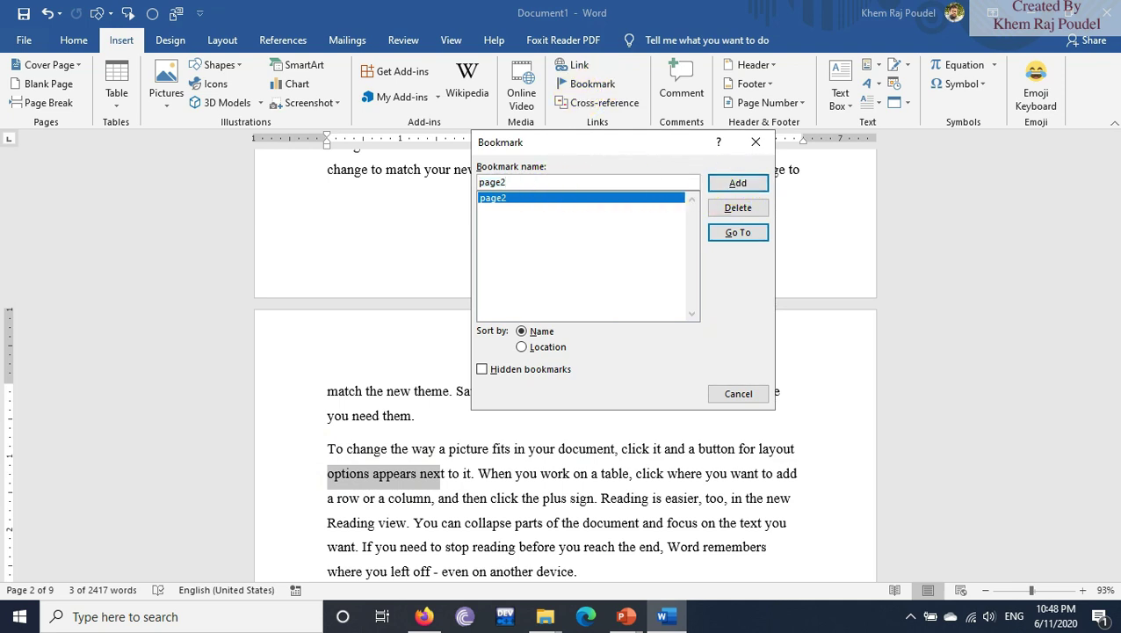
key(BackSpace)
text(3)
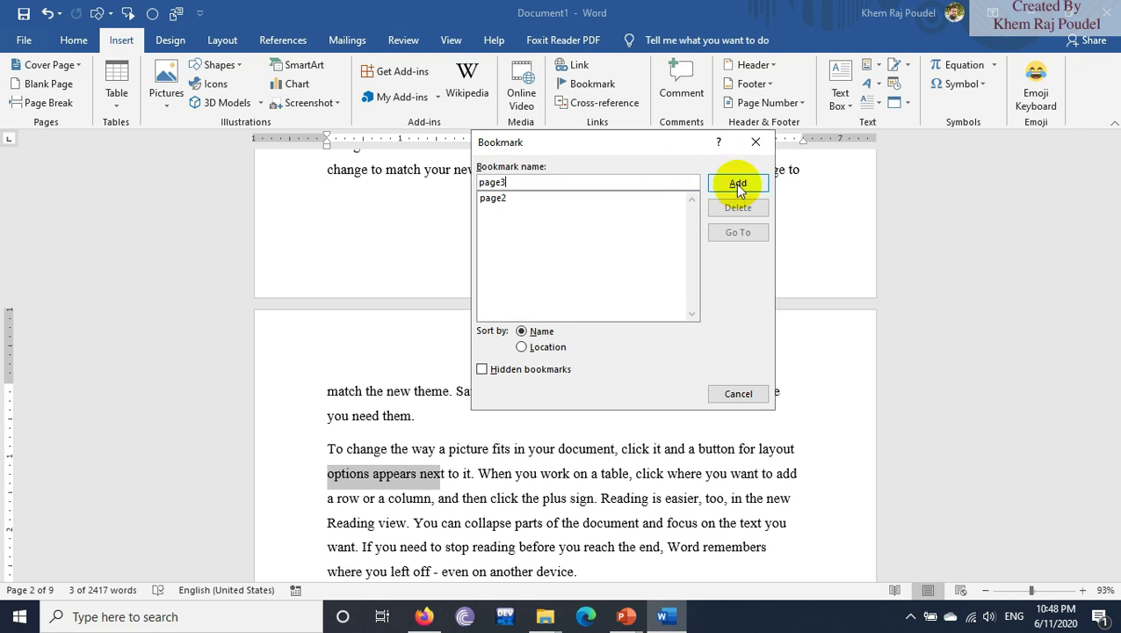
click(735, 182)
scroll(571, 343, down, 5)
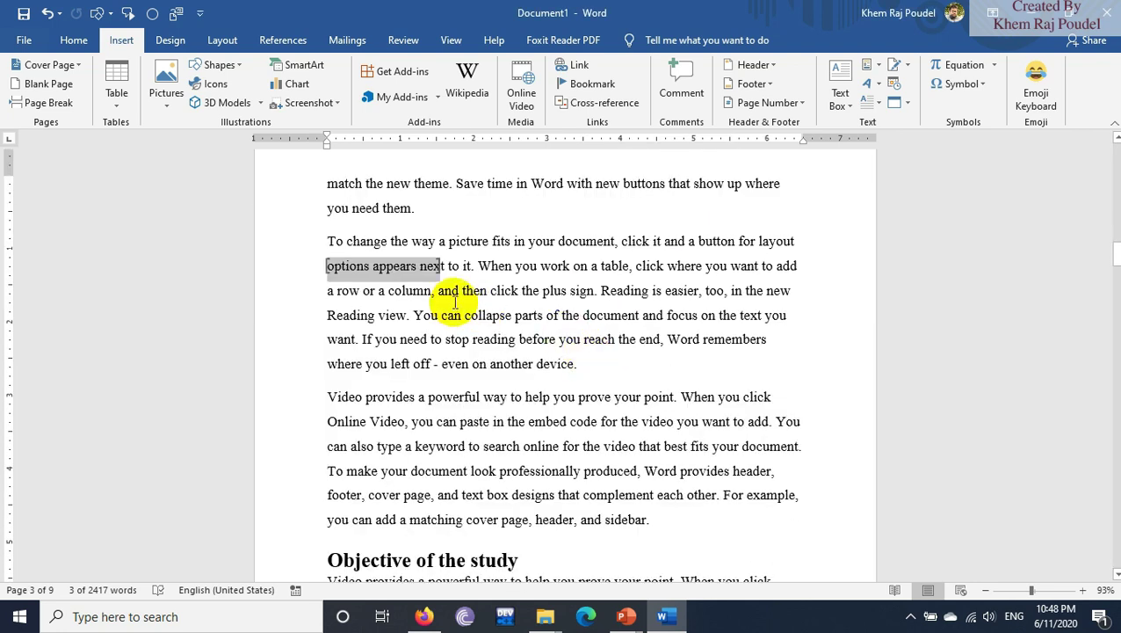
click(409, 270)
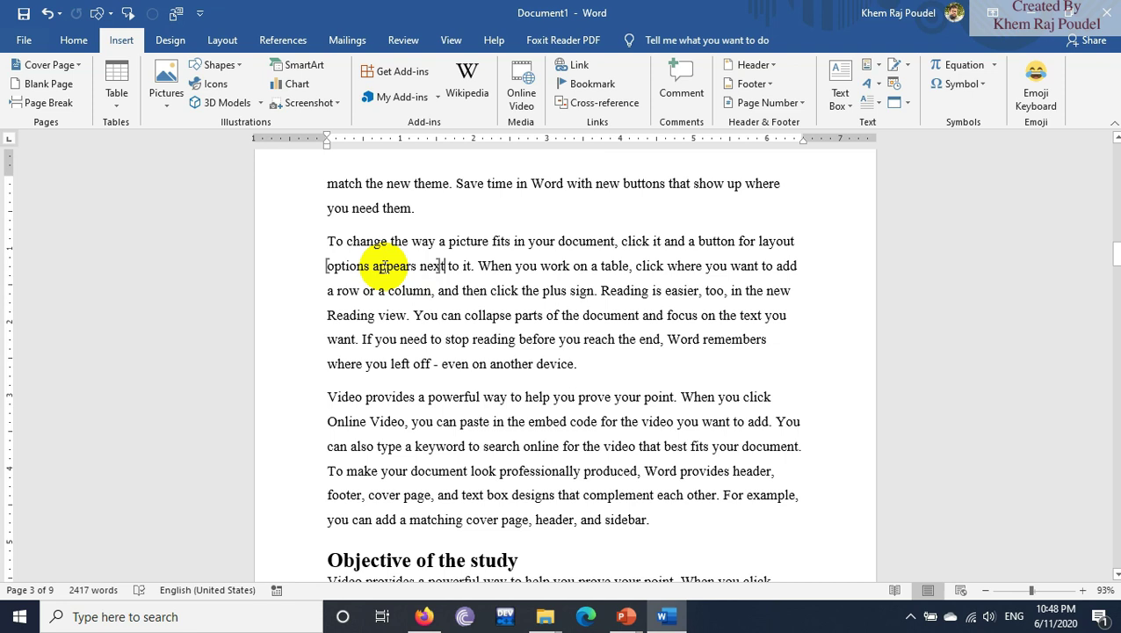
- Bookmark 'change to match your' on page 4 as page4
scroll(458, 325, down, 4)
scroll(458, 325, down, 5)
scroll(459, 299, down, 10)
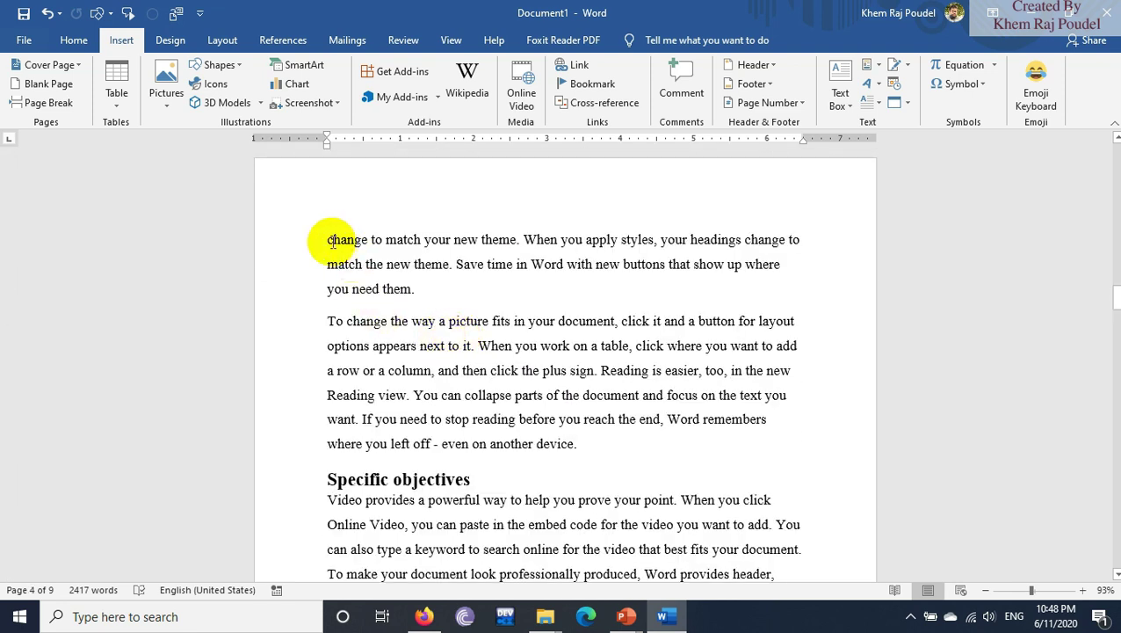
drag(328, 240, 450, 240)
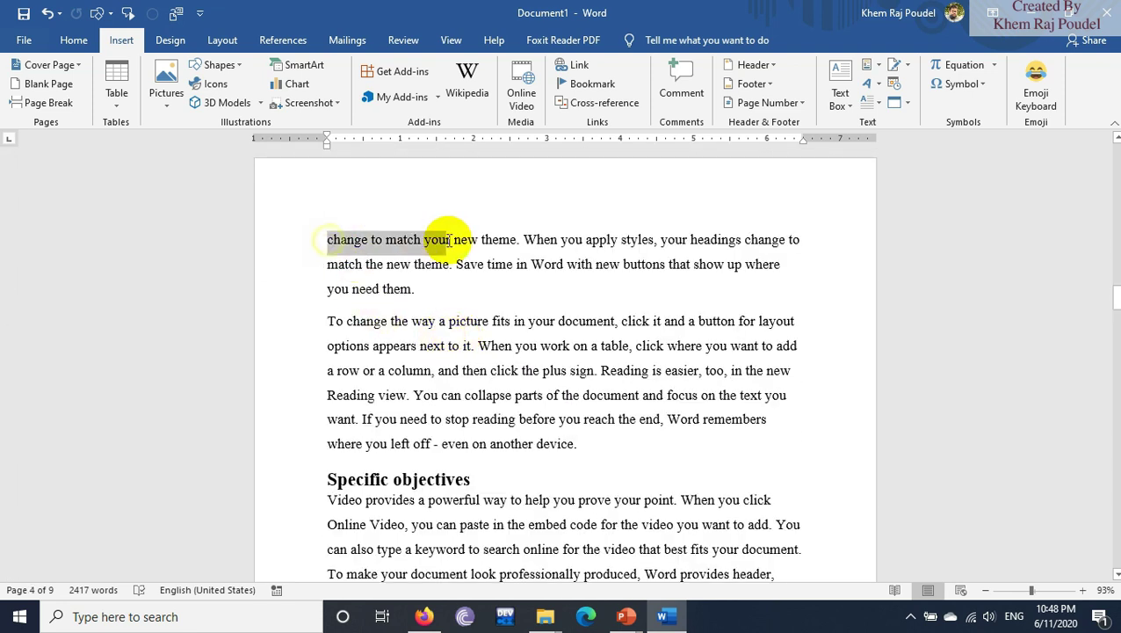
click(588, 83)
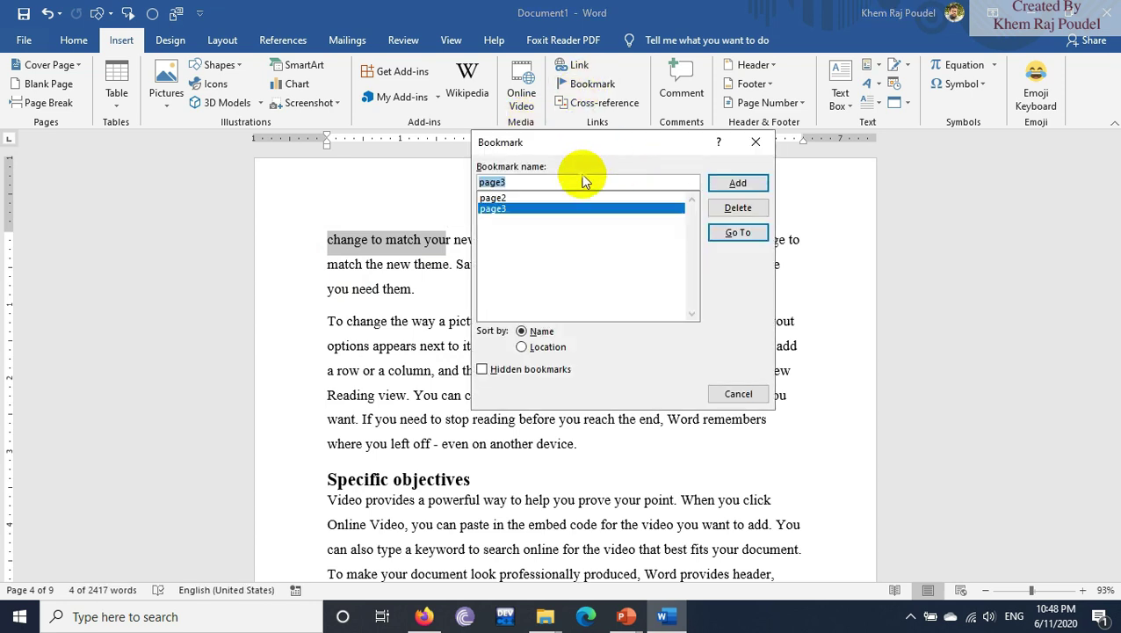
key(BackSpace)
text(4)
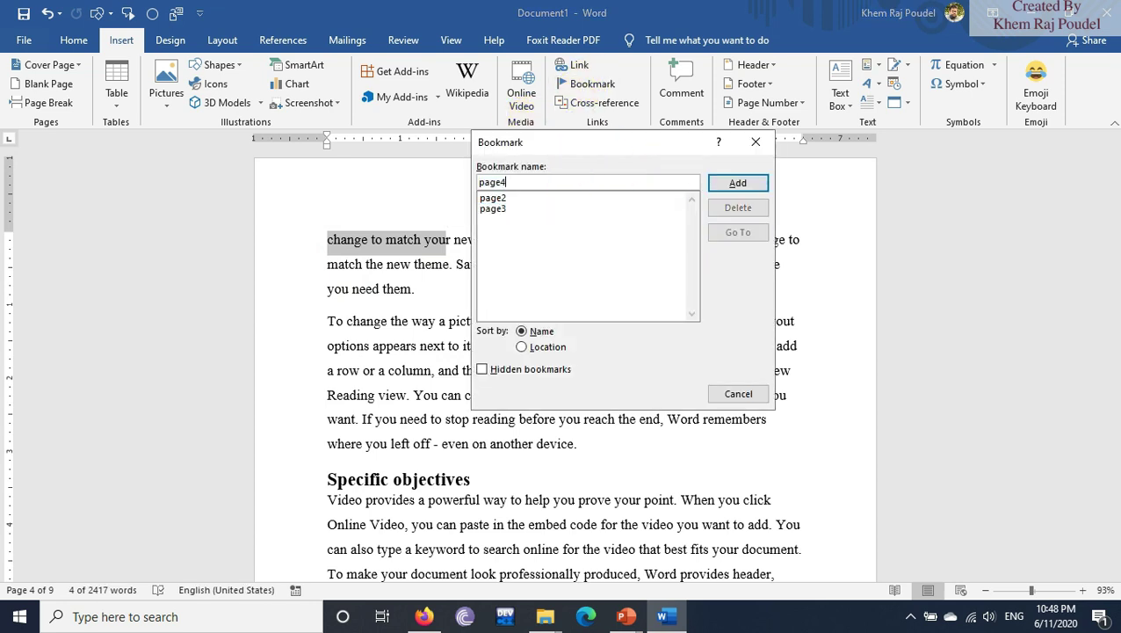
click(750, 183)
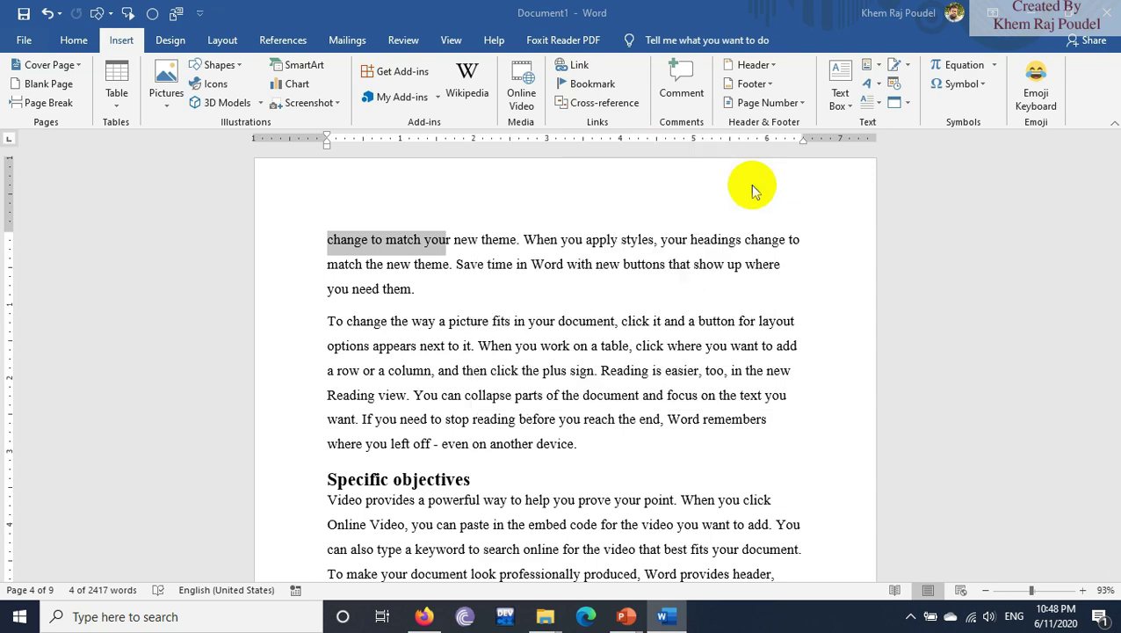
- Delete the Page 5 and Page 6 lines from the link list
scroll(577, 292, up, 5)
scroll(578, 293, up, 5)
scroll(577, 292, up, 5)
scroll(577, 293, up, 5)
scroll(576, 299, up, 5)
scroll(573, 303, up, 5)
scroll(573, 303, up, 5)
scroll(527, 304, up, 3)
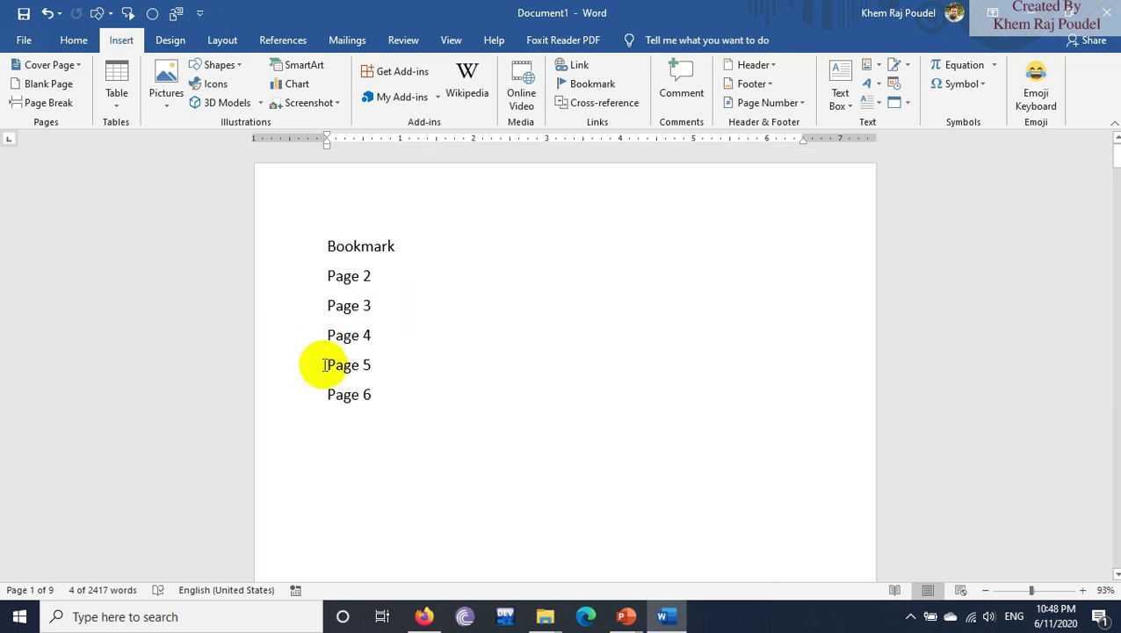
drag(325, 365, 400, 400)
key(Delete)
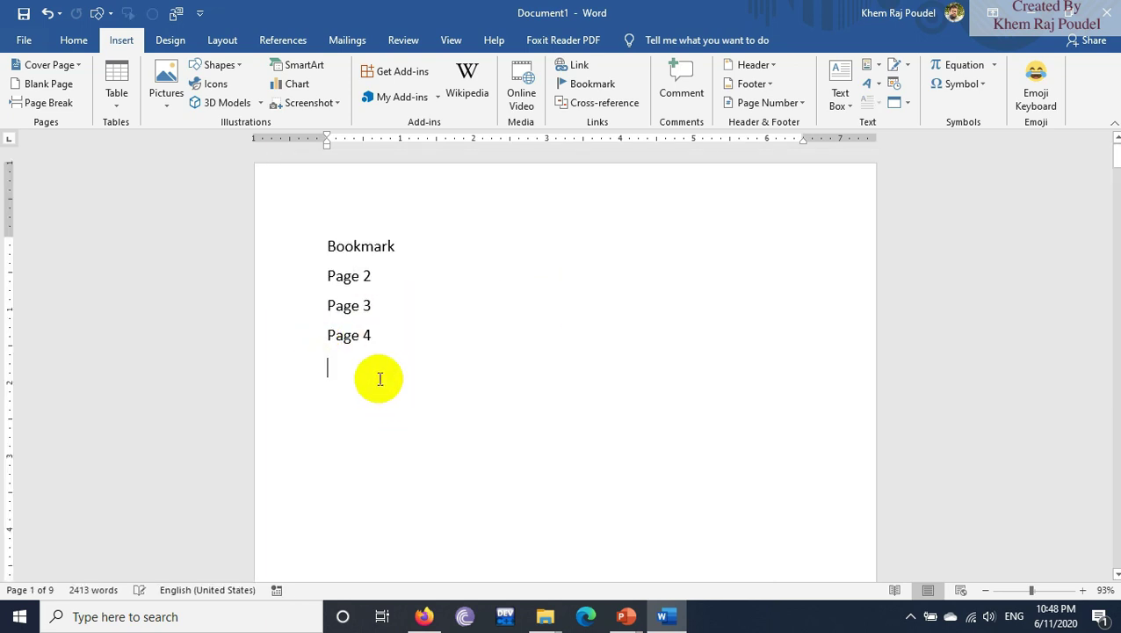
- Hyperlink the Page 2 line to the page2 bookmark in this document
drag(328, 275, 377, 278)
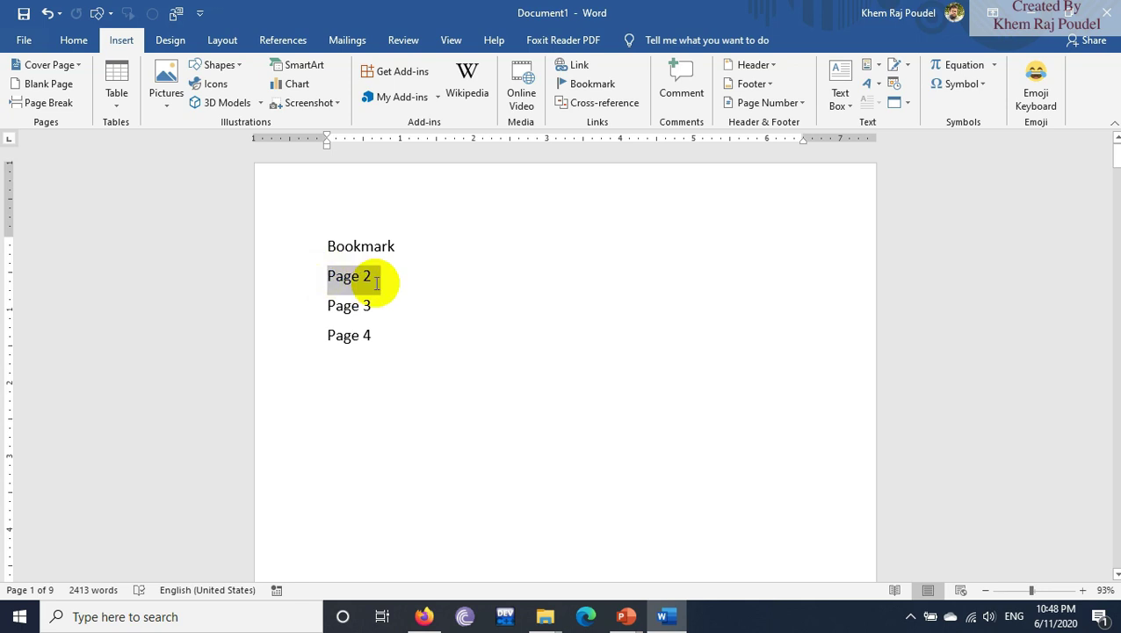
right_click(358, 280)
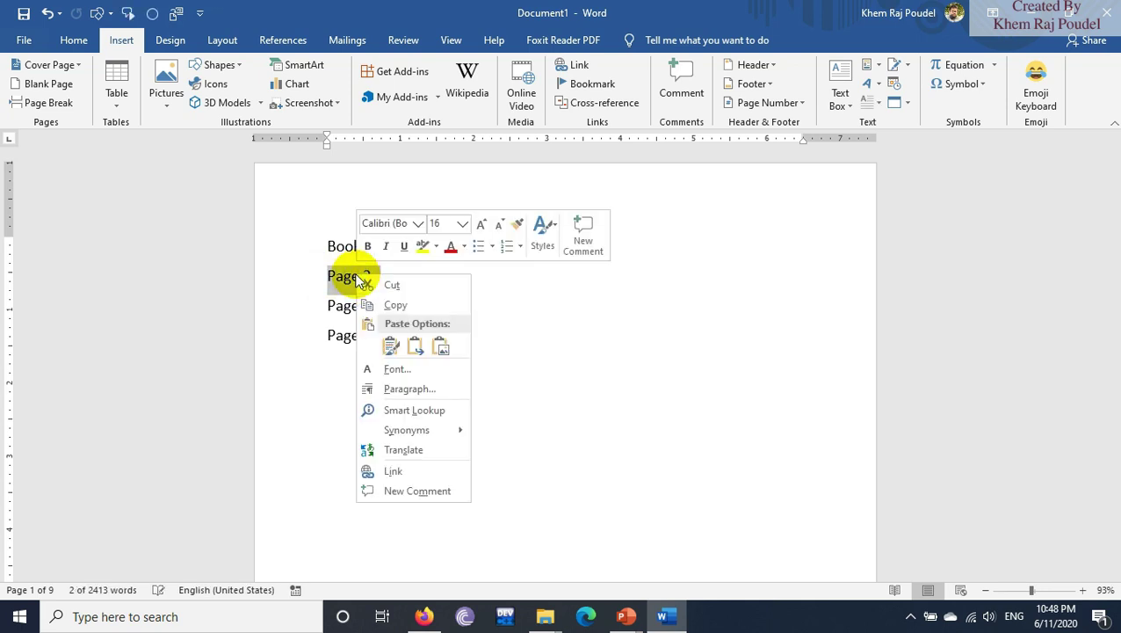
click(543, 335)
key(ctrl+k)
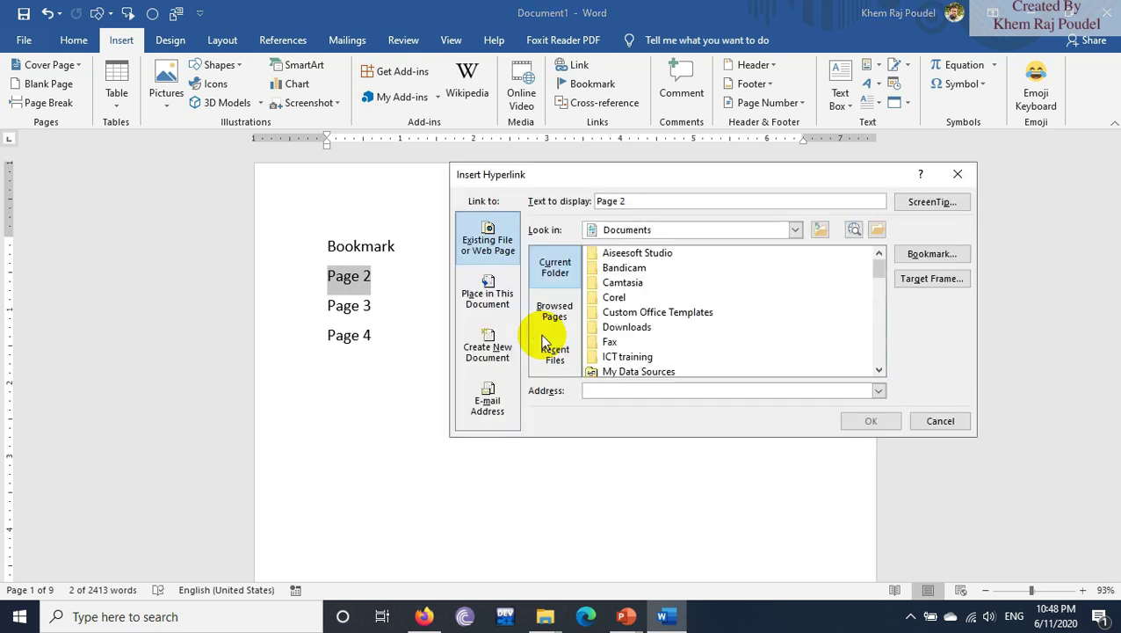
click(499, 307)
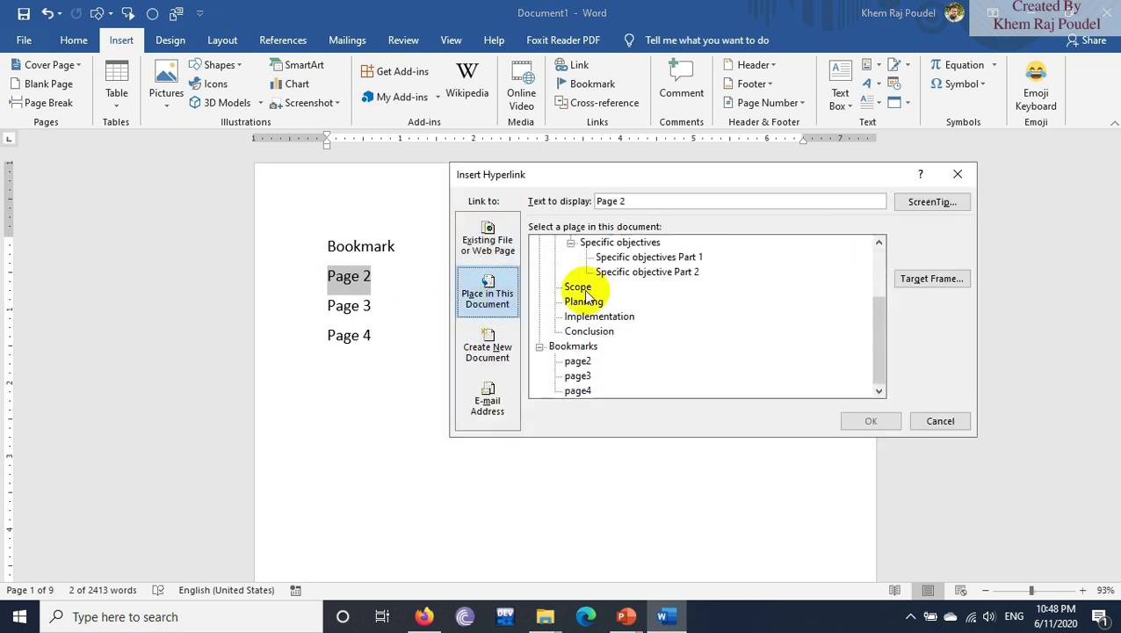
click(580, 361)
click(584, 377)
click(580, 361)
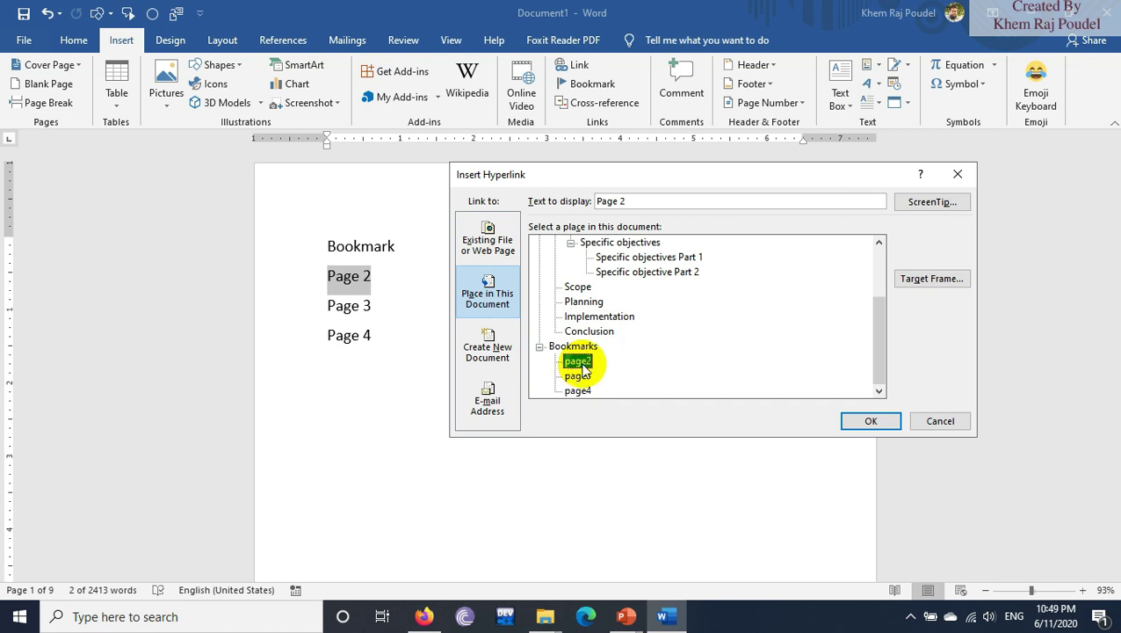
click(869, 421)
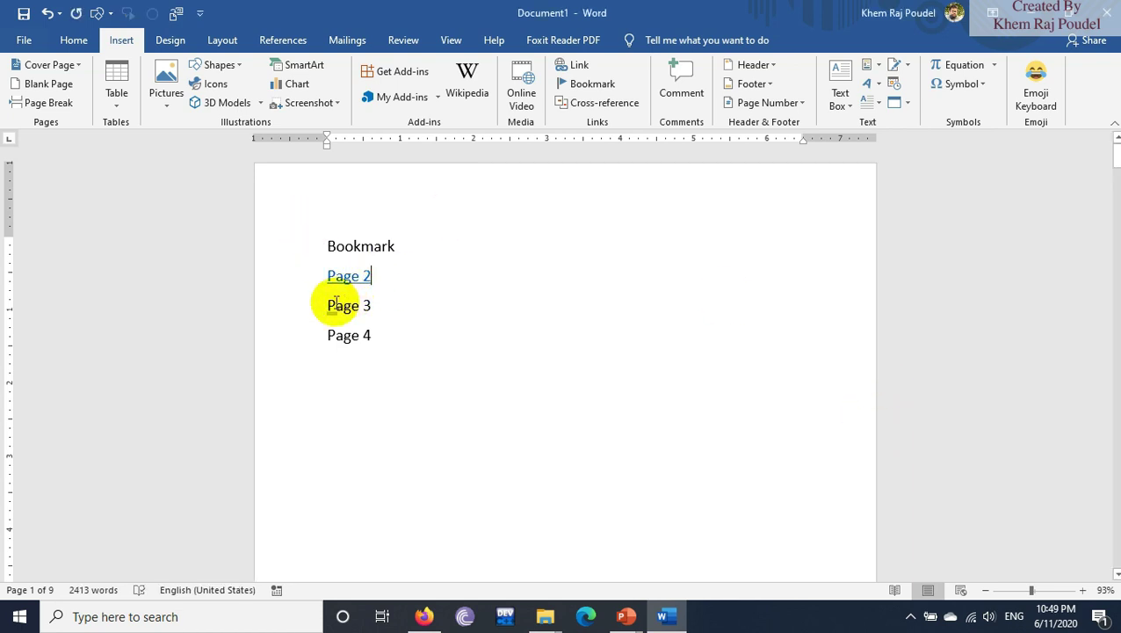
- Link the Page 3 line to bookmark page3 and the Page 4 line to bookmark page4 with Ctrl+K
mouse_move(325, 305)
mouse_down()
mouse_move(379, 314)
mouse_move(366, 310)
mouse_up()
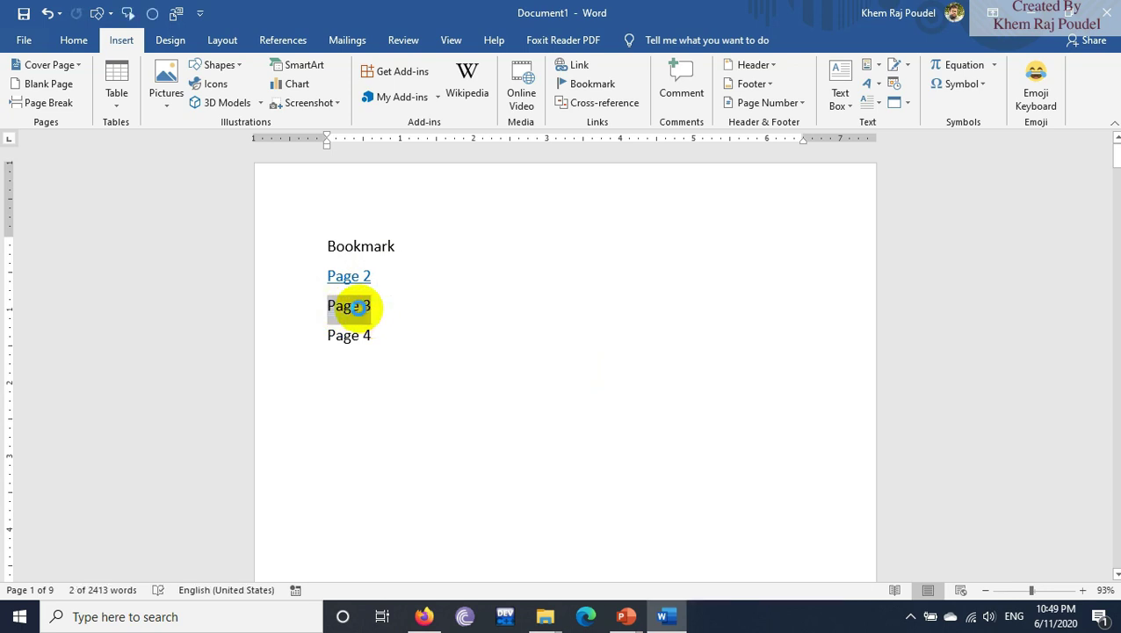
key(ctrl+k)
click(573, 376)
click(861, 420)
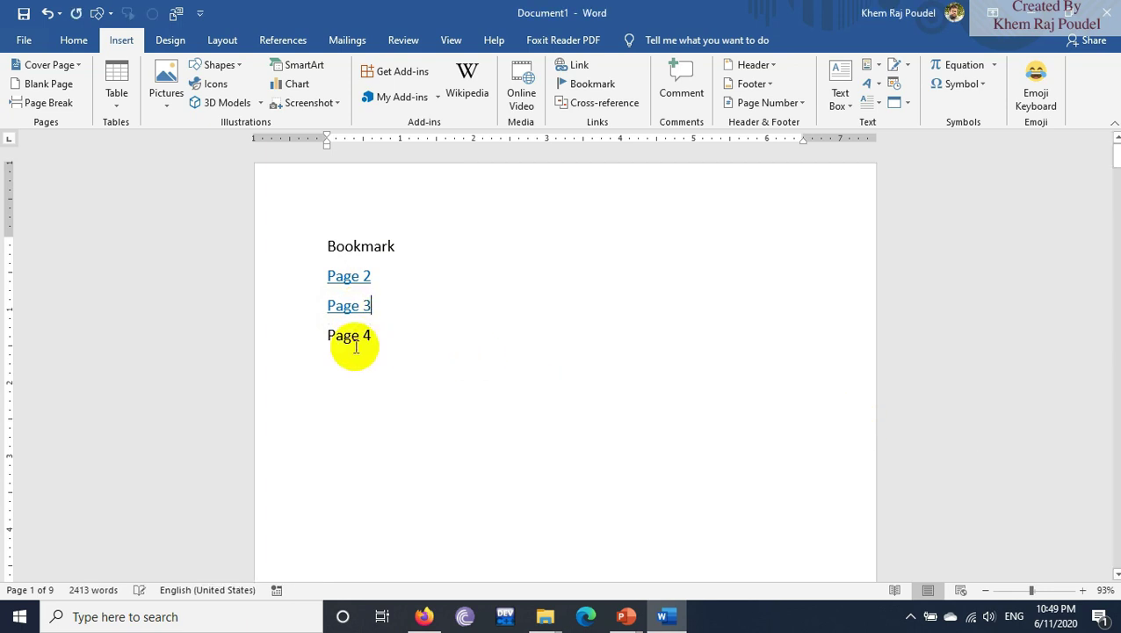
drag(325, 338, 407, 338)
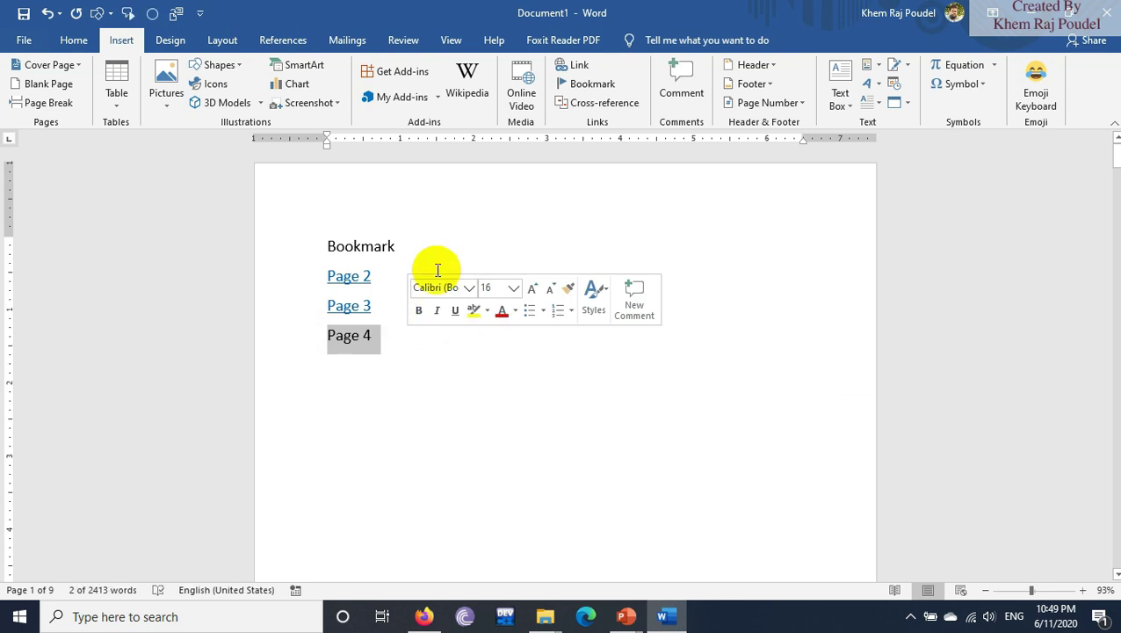
key(ctrl+k)
click(577, 390)
click(865, 421)
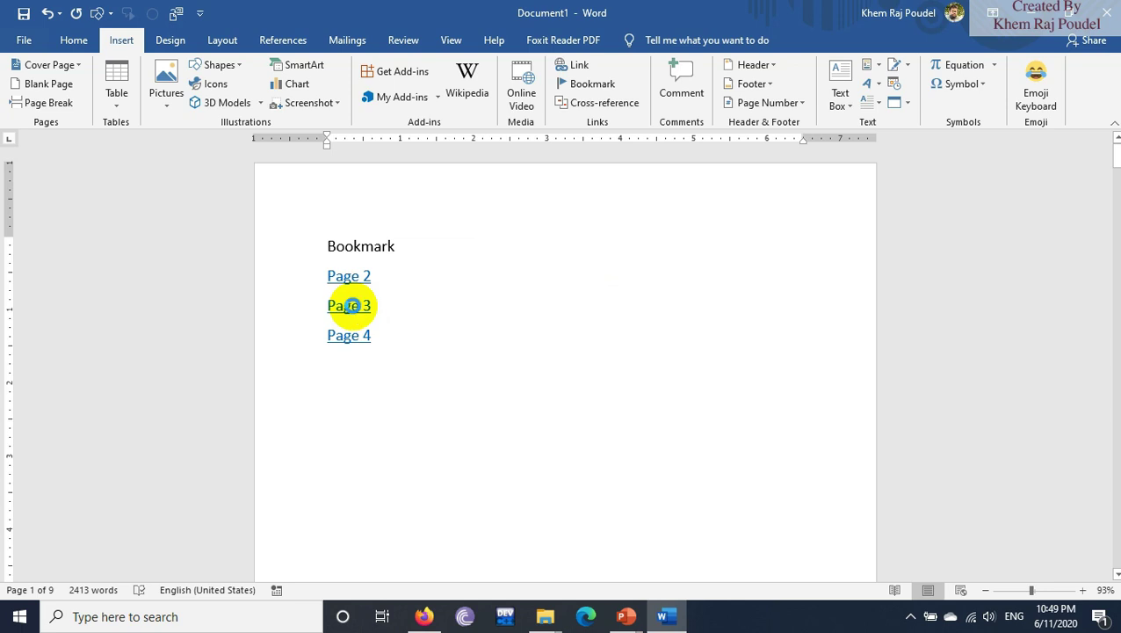
- Test the Page 3 link, then scroll back up to the link list
ctrl+click(352, 305)
scroll(370, 386, down, 3)
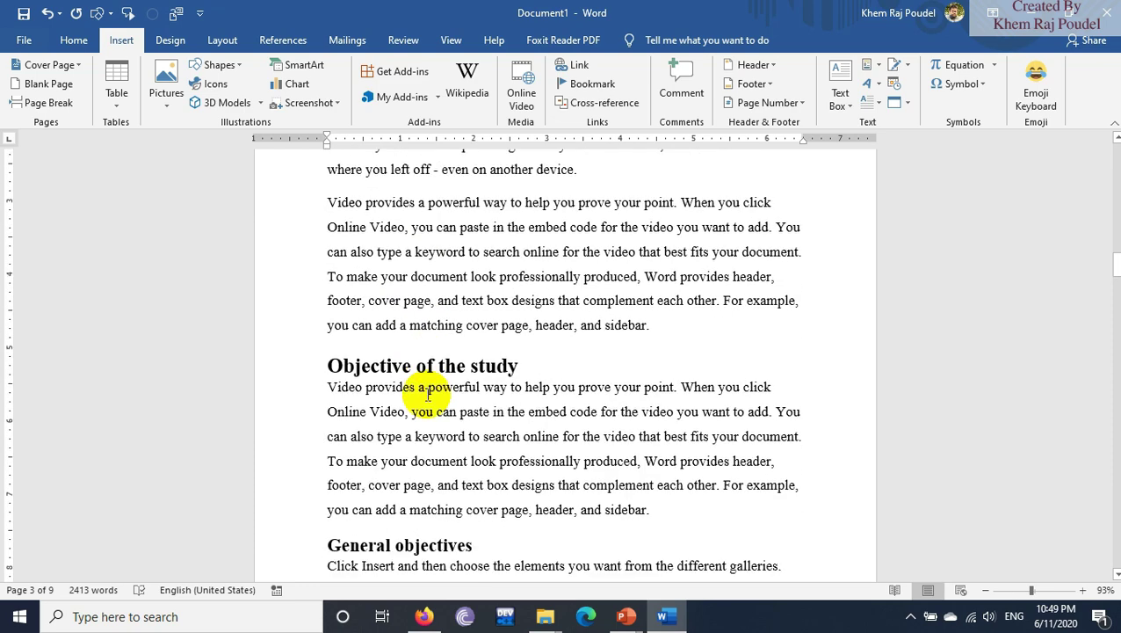
scroll(378, 395, down, 3)
scroll(492, 465, up, 5)
scroll(487, 453, up, 5)
scroll(488, 439, up, 5)
scroll(486, 459, up, 5)
scroll(486, 459, up, 5)
scroll(487, 455, up, 5)
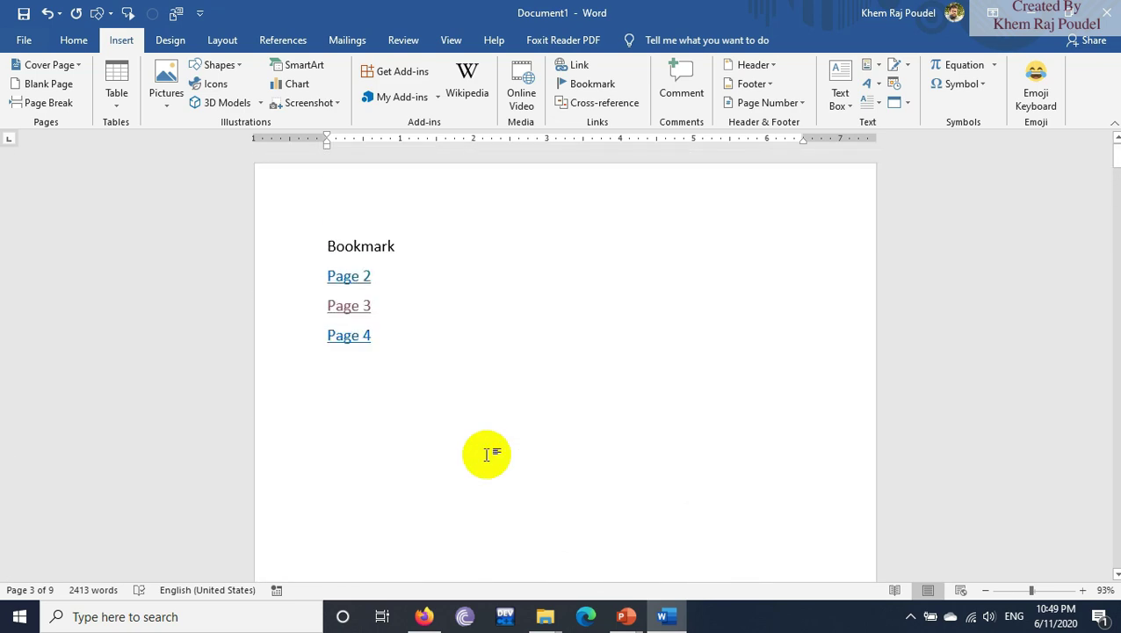
- Replace the heading 'Bookmark' with 'Home', keeping Page 2 on its own line below
click(349, 375)
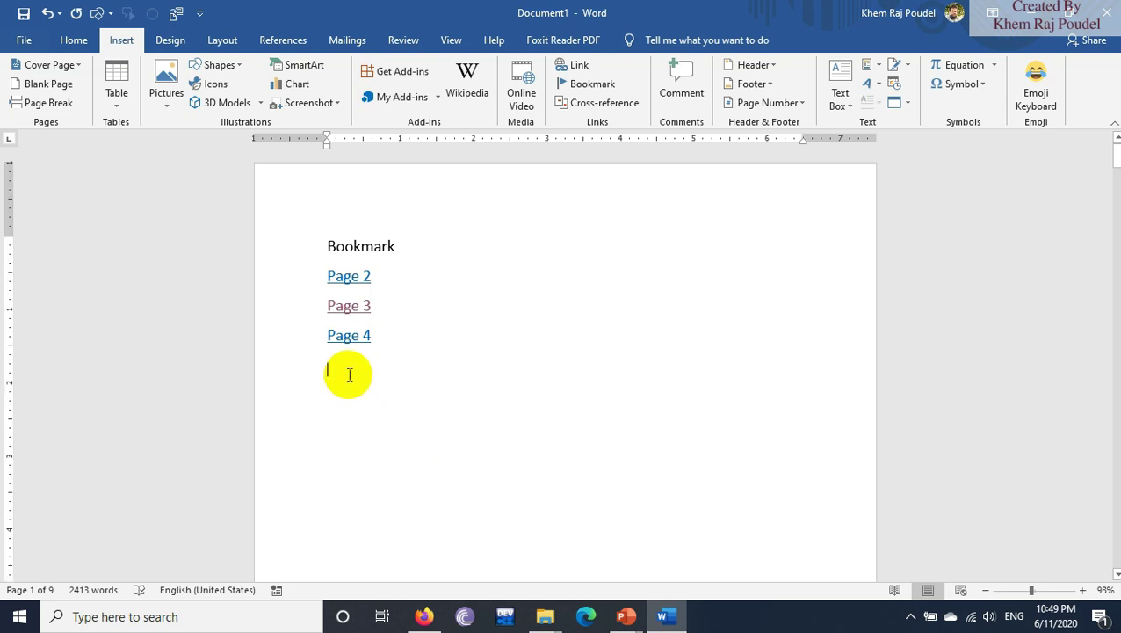
drag(405, 249, 318, 246)
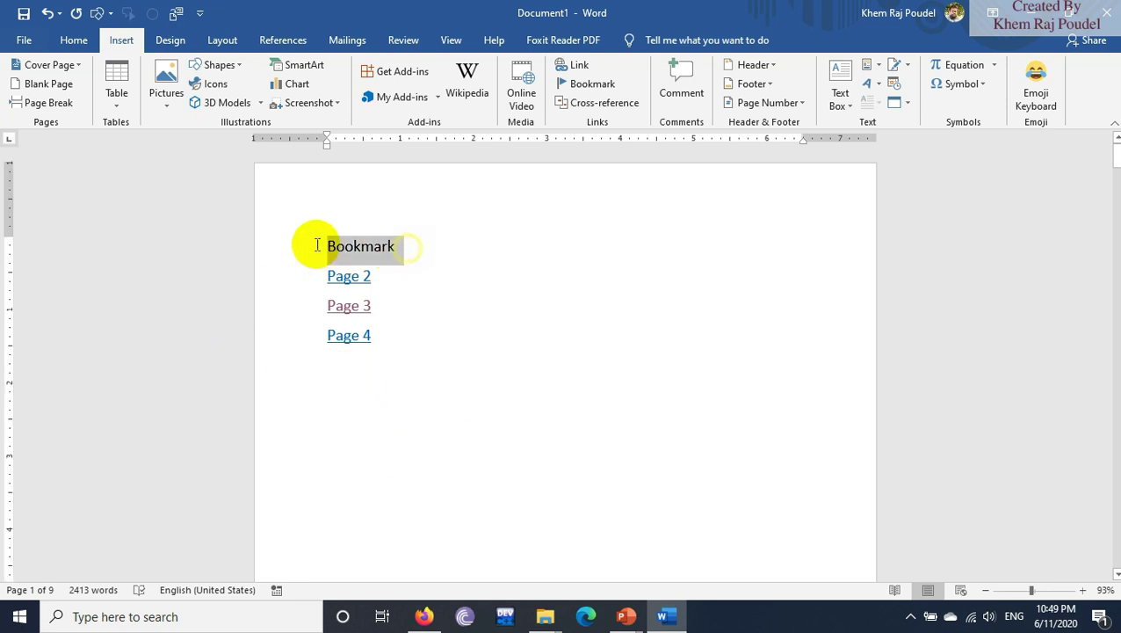
key(Delete)
text(HomePage 2)
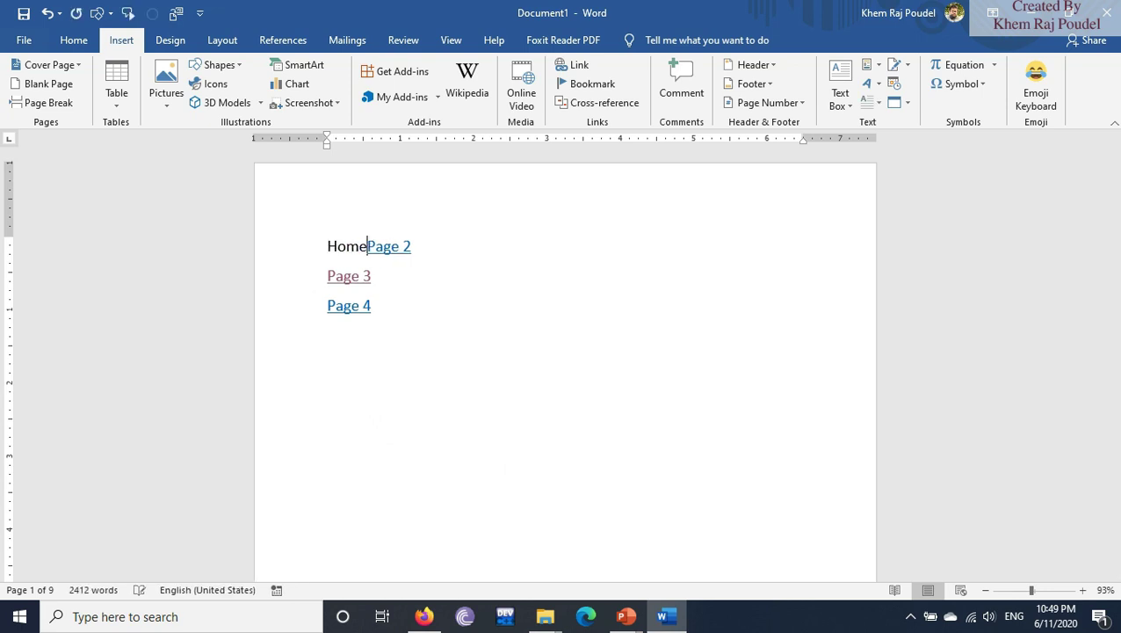
key(Return)
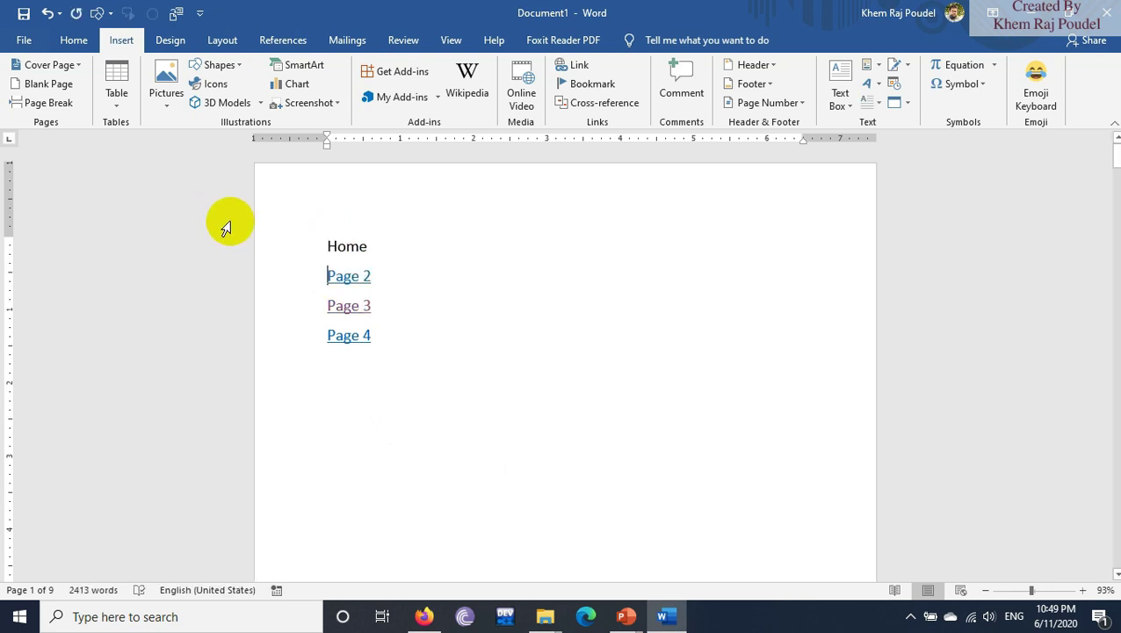
drag(327, 246, 378, 250)
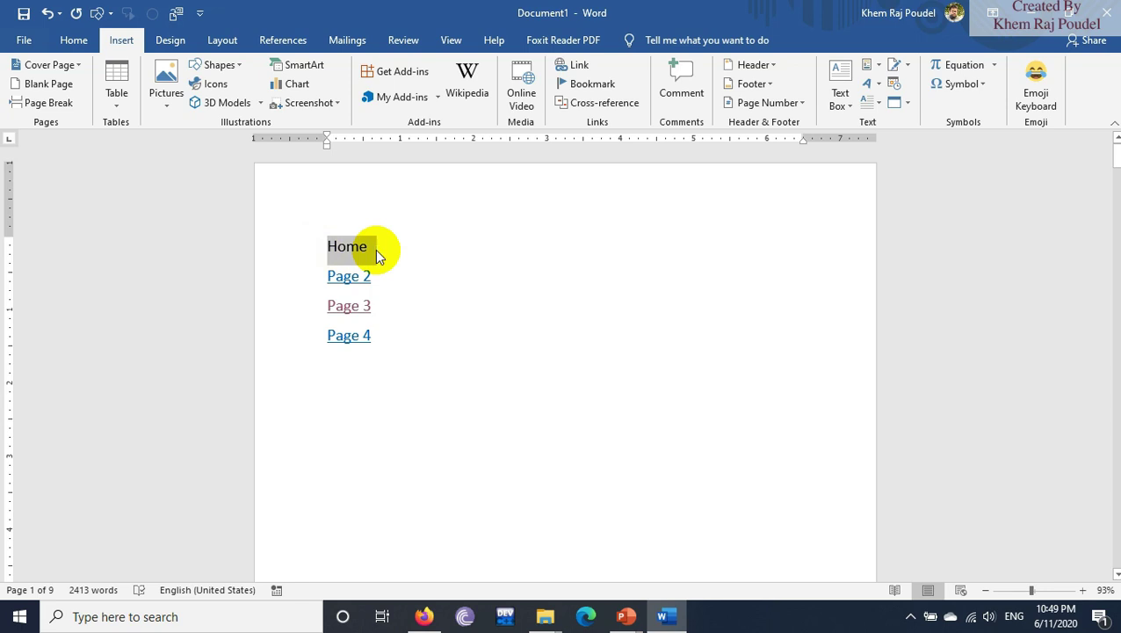
click(594, 84)
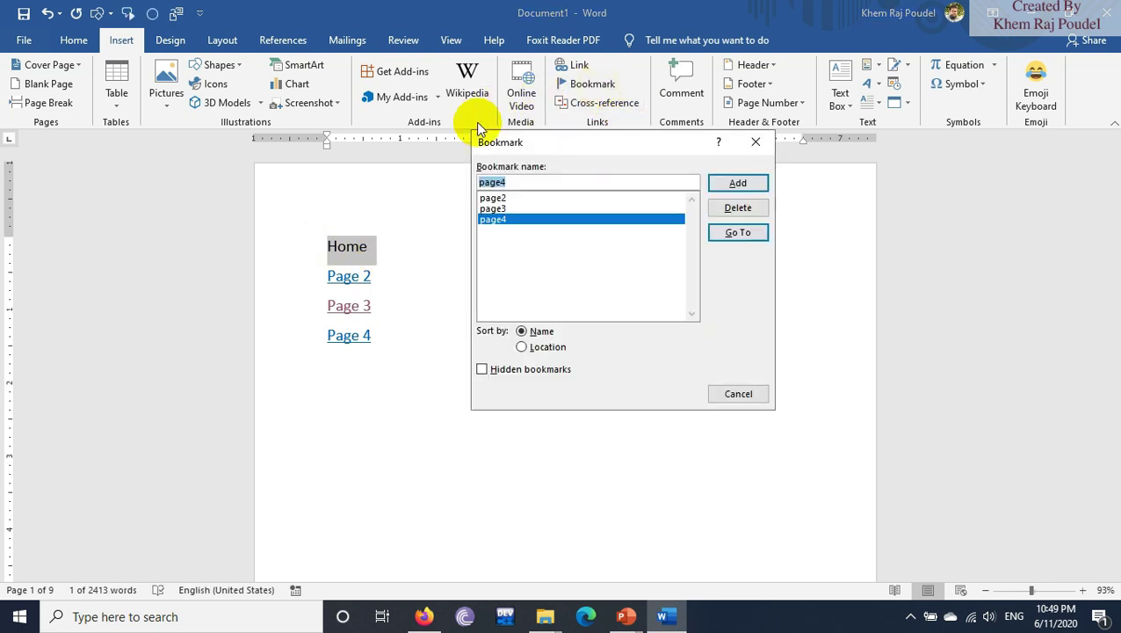
- Add a bookmark named home to the Home line
click(526, 182)
key(BackSpace)
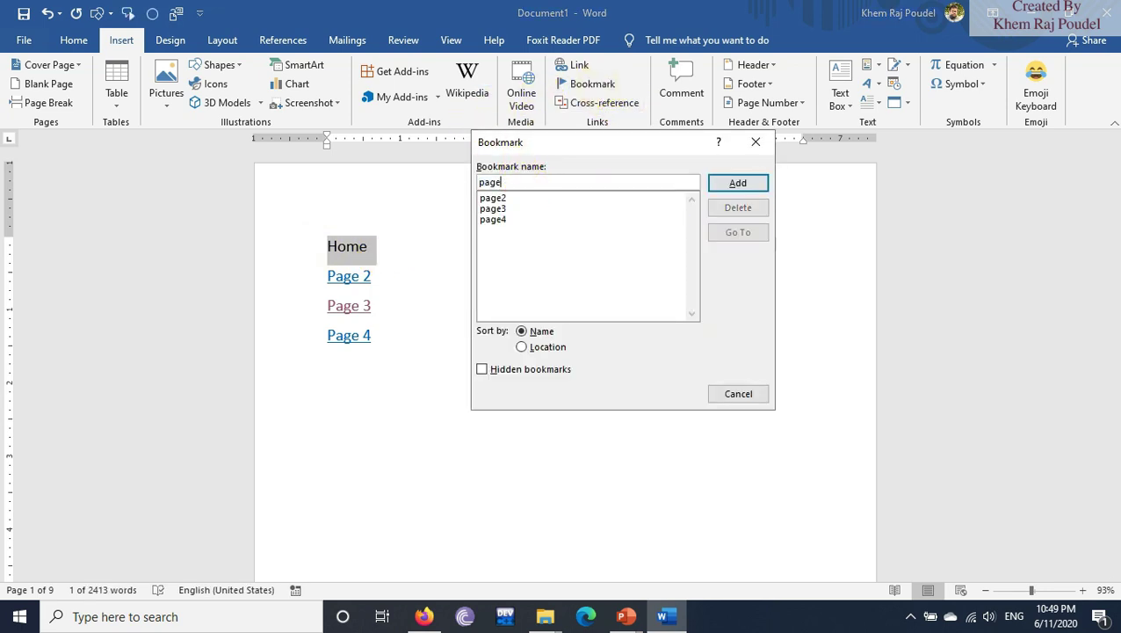
key(BackSpace)
key(BackSpace)
text(h)
click(735, 183)
- Follow the Page 2 link to reach the 'Background of study' page
click(346, 250)
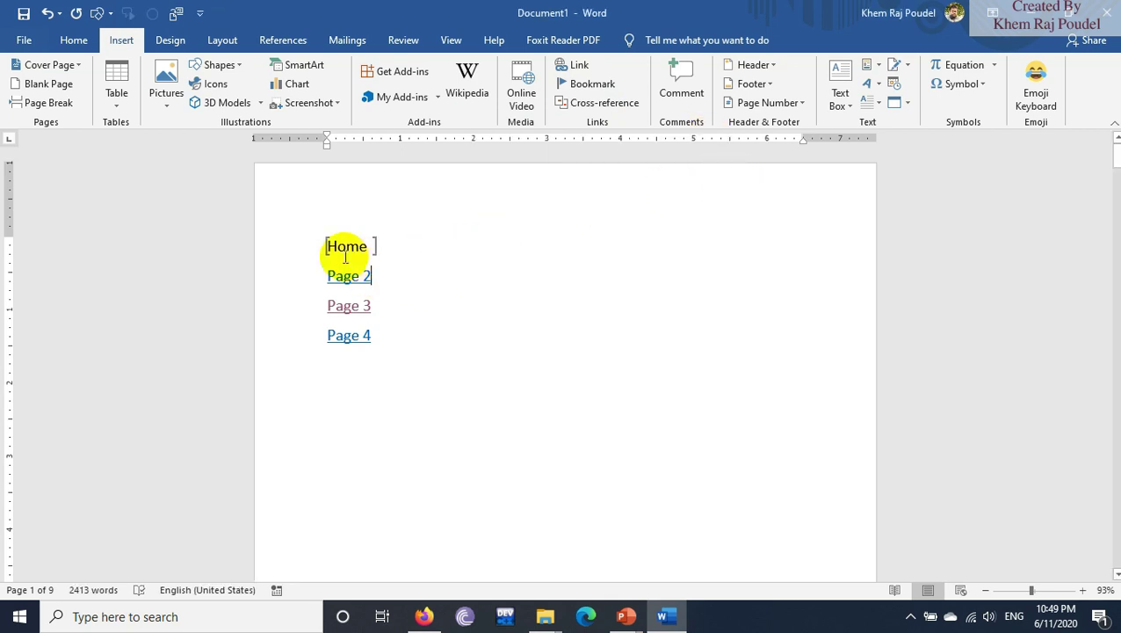
ctrl+click(347, 275)
scroll(466, 284, down, 10)
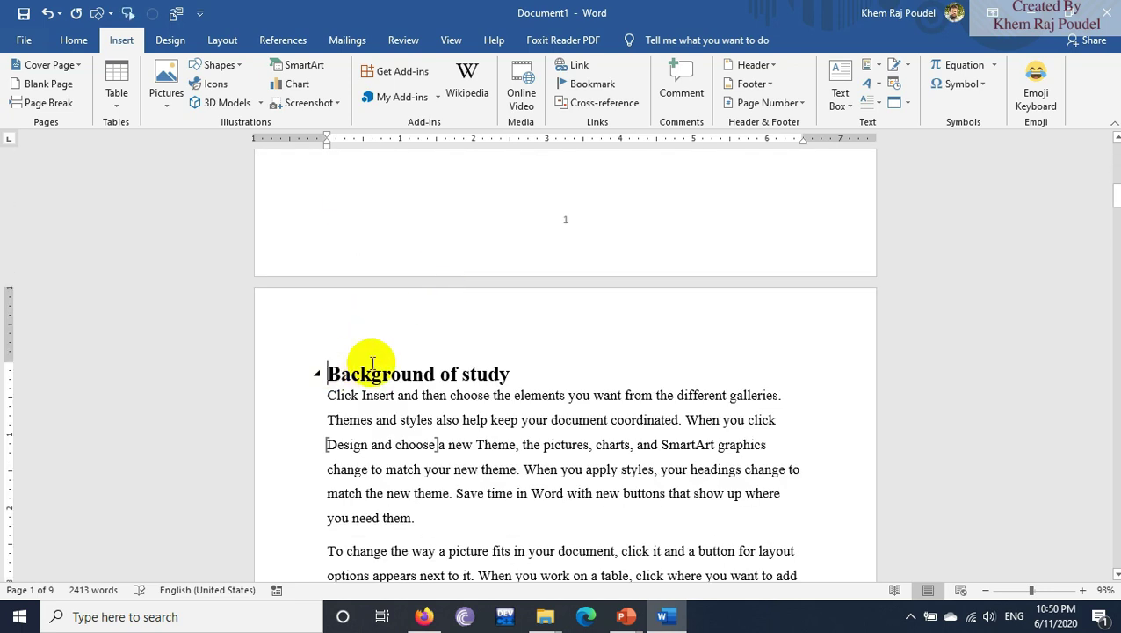
scroll(417, 341, down, 3)
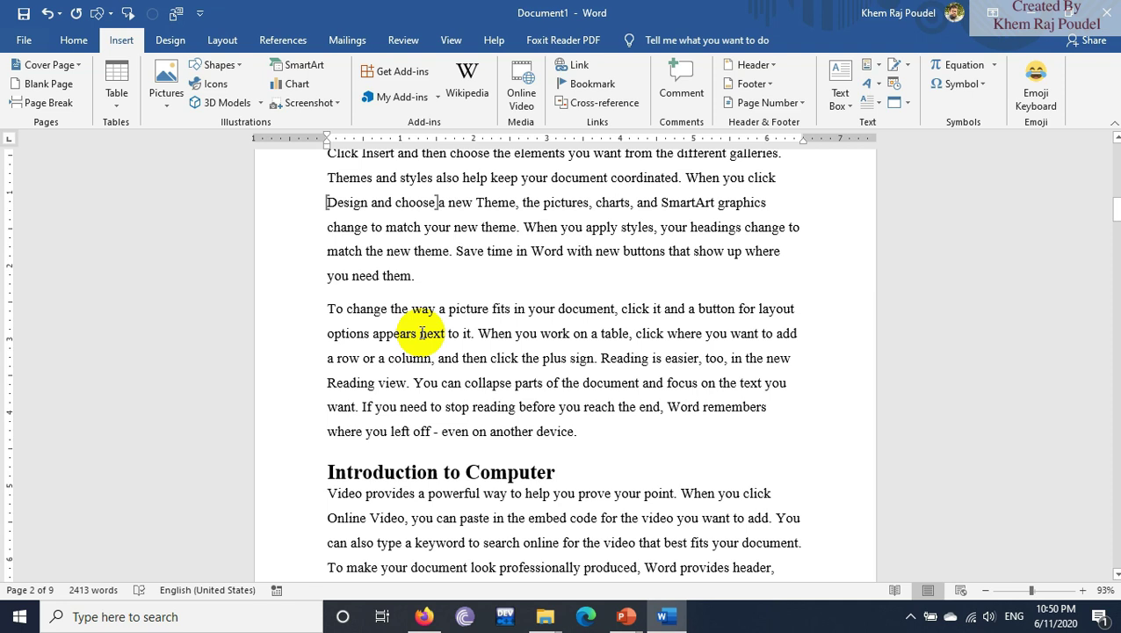
scroll(420, 333, up, 3)
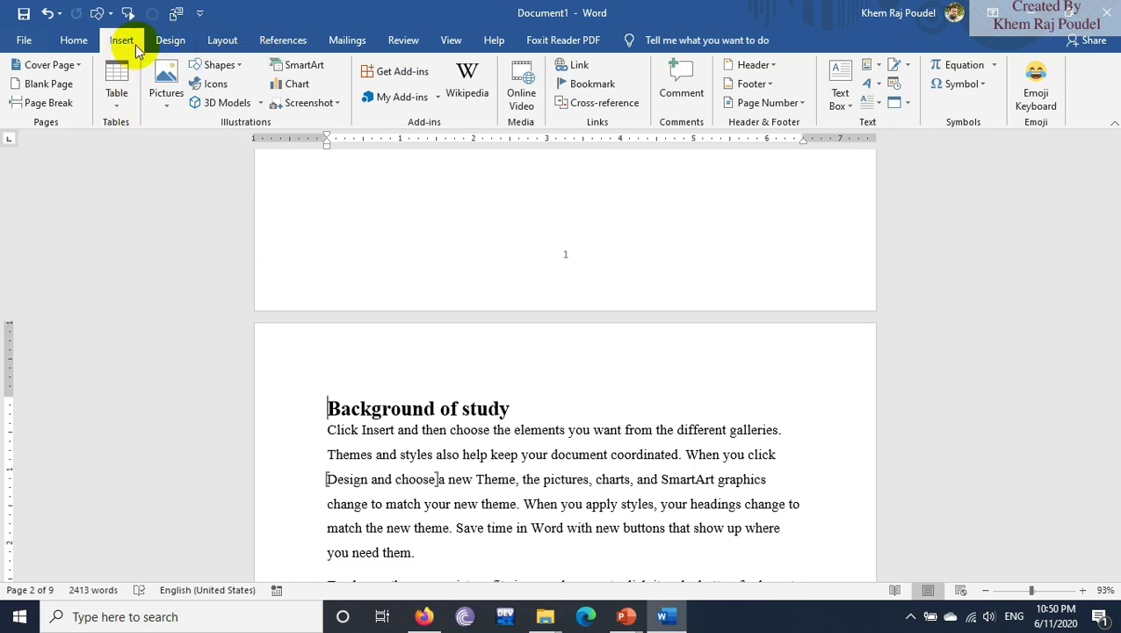
- Draw an Up Arrow shape above 'Background of study' and hyperlink it to the home bookmark
click(218, 65)
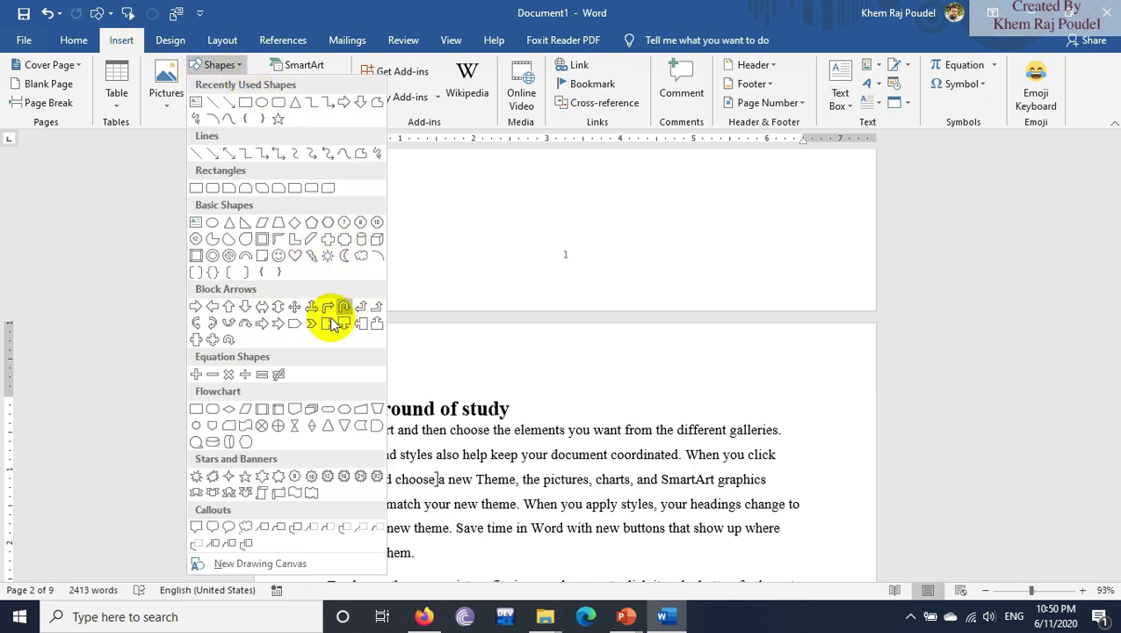
click(230, 307)
drag(325, 351, 358, 390)
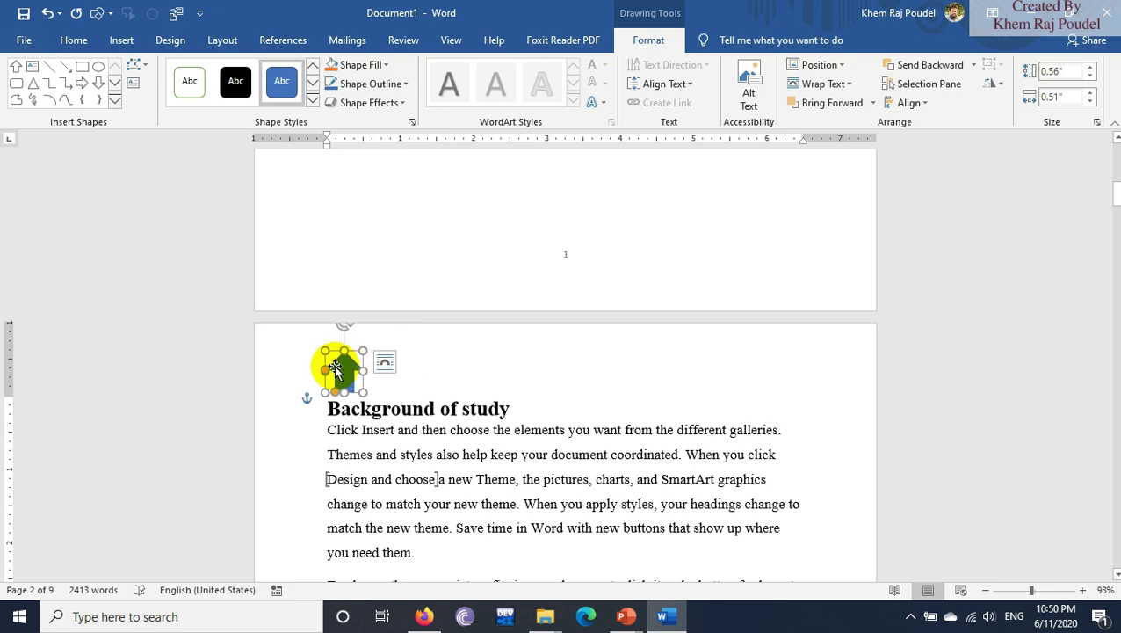
right_click(336, 369)
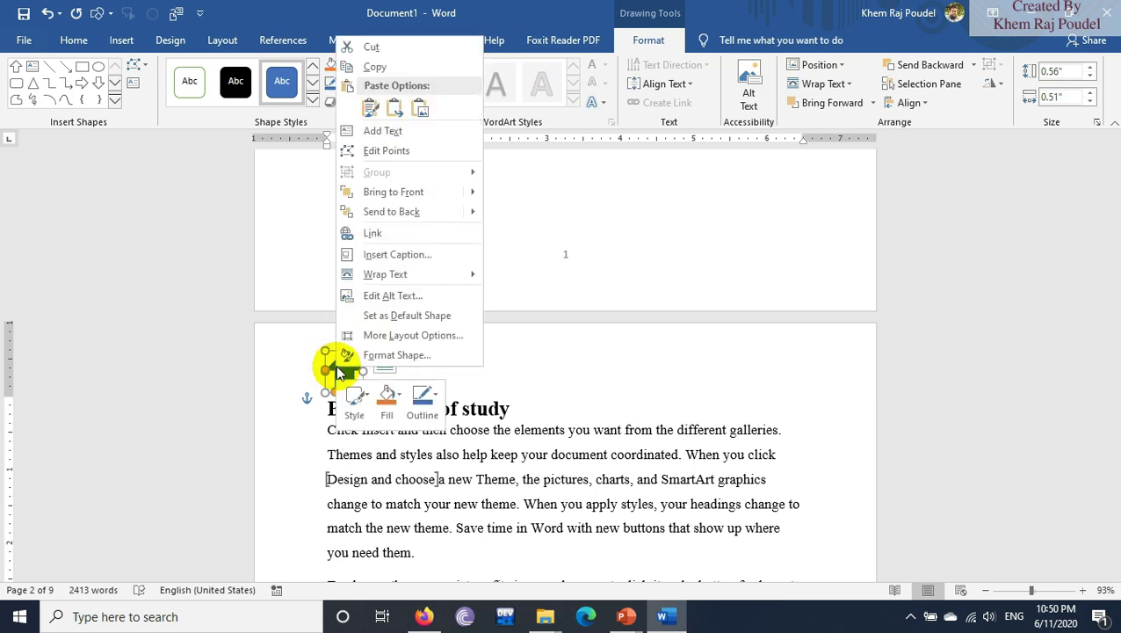
click(370, 235)
click(573, 346)
click(870, 420)
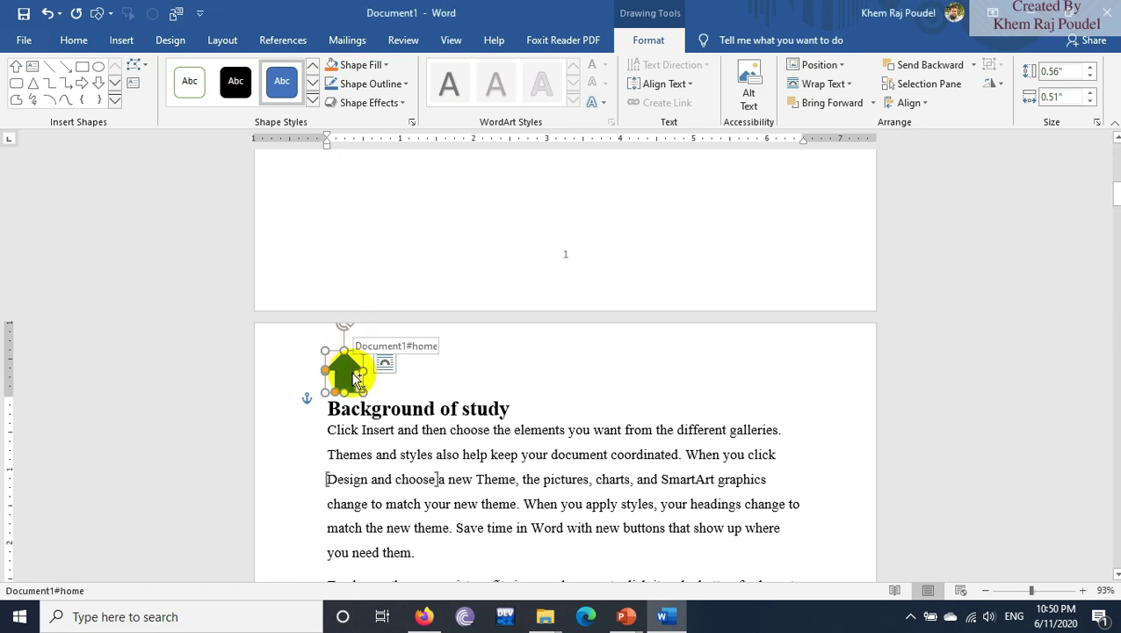
- Position the arrow on page 3 and delete the stray small shape
scroll(437, 368, down, 3)
scroll(442, 368, down, 5)
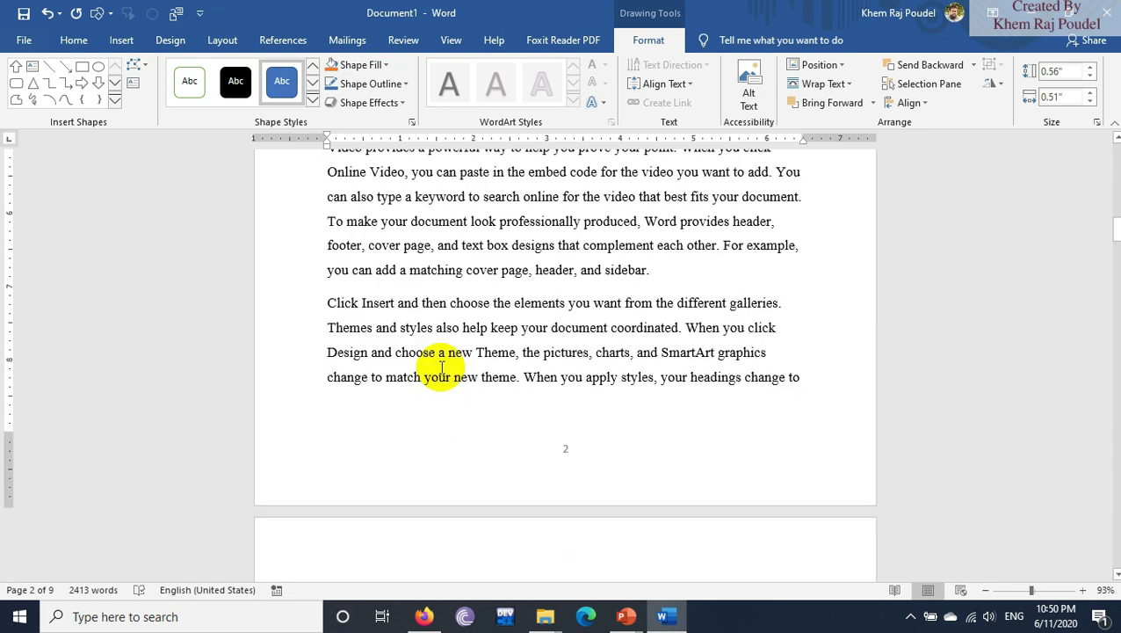
scroll(442, 367, down, 3)
click(321, 426)
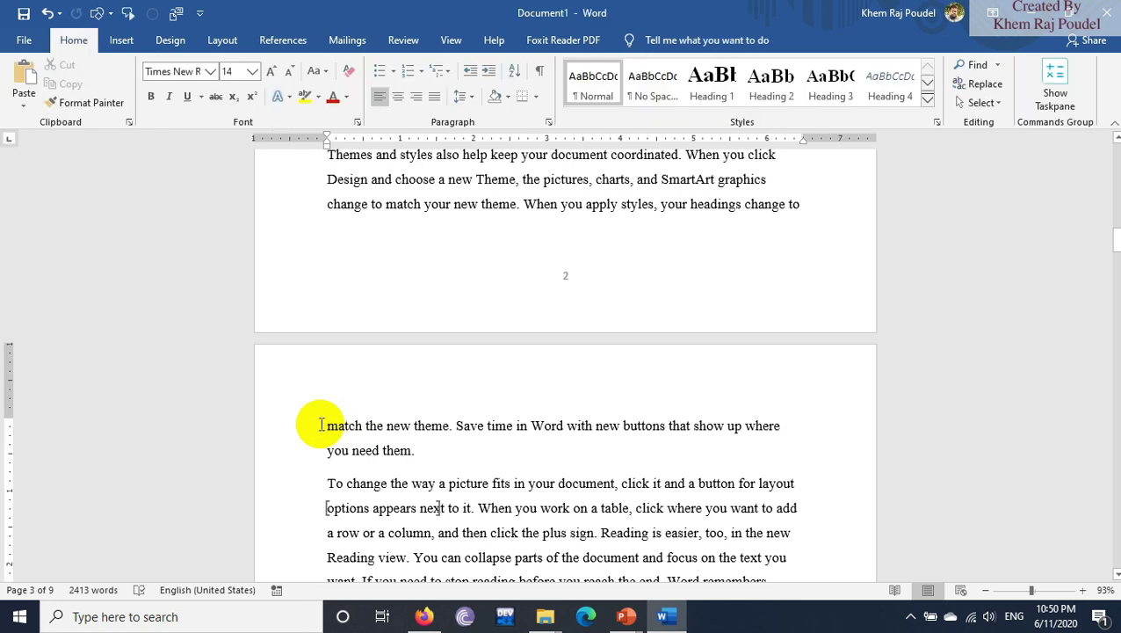
click(334, 422)
mouse_move(338, 420)
mouse_down()
mouse_move(350, 373)
mouse_move(347, 393)
mouse_up()
scroll(474, 413, down, 10)
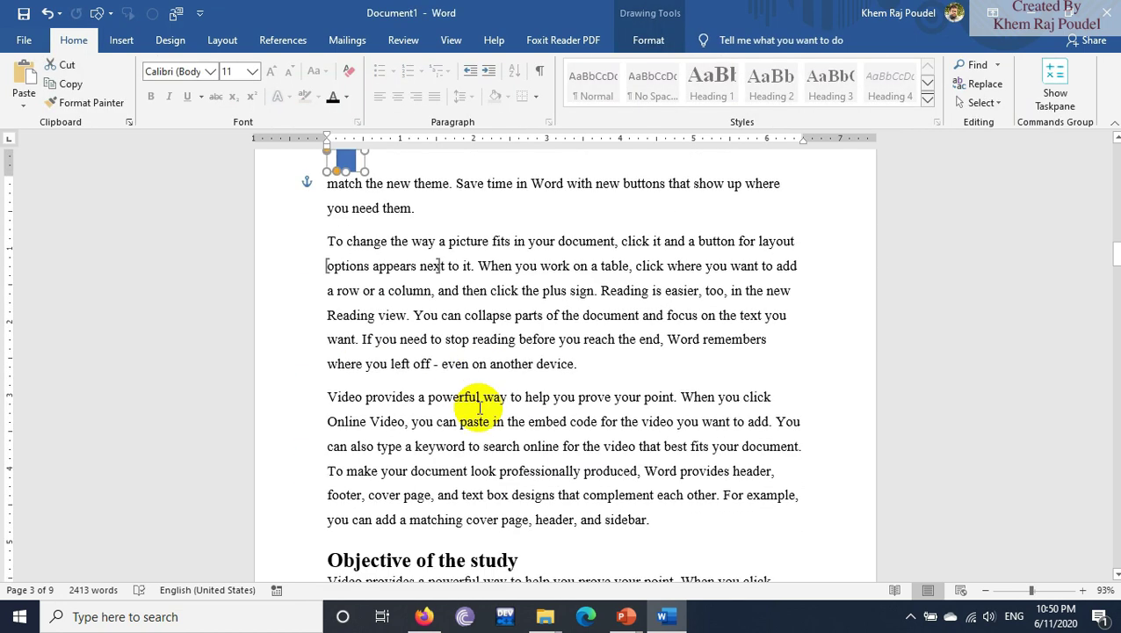
scroll(397, 431, down, 2)
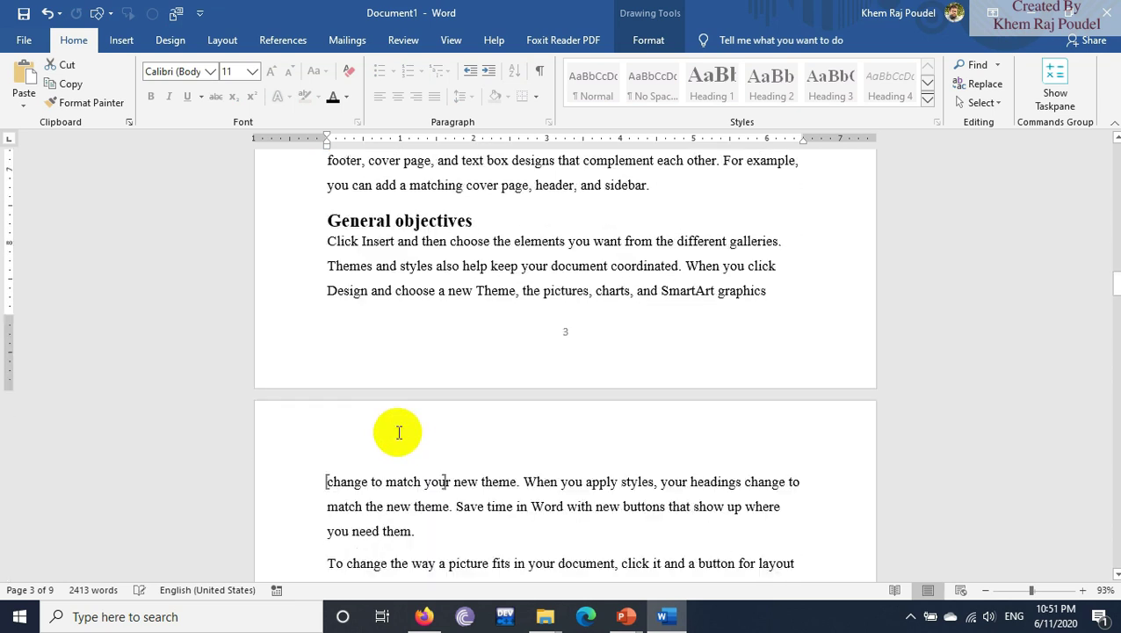
key(ctrl+z)
drag(359, 290, 359, 466)
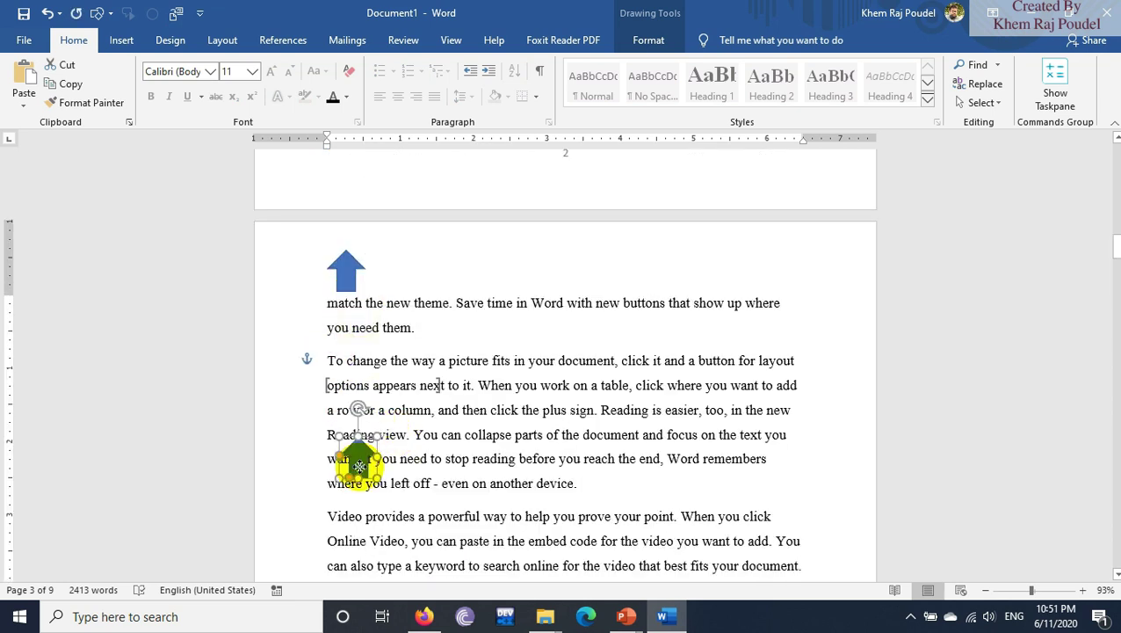
key(Delete)
- Paste a copy of the arrow at the top of page 4, then return to the document start
scroll(379, 477, down, 3)
scroll(378, 477, down, 3)
scroll(375, 482, down, 3)
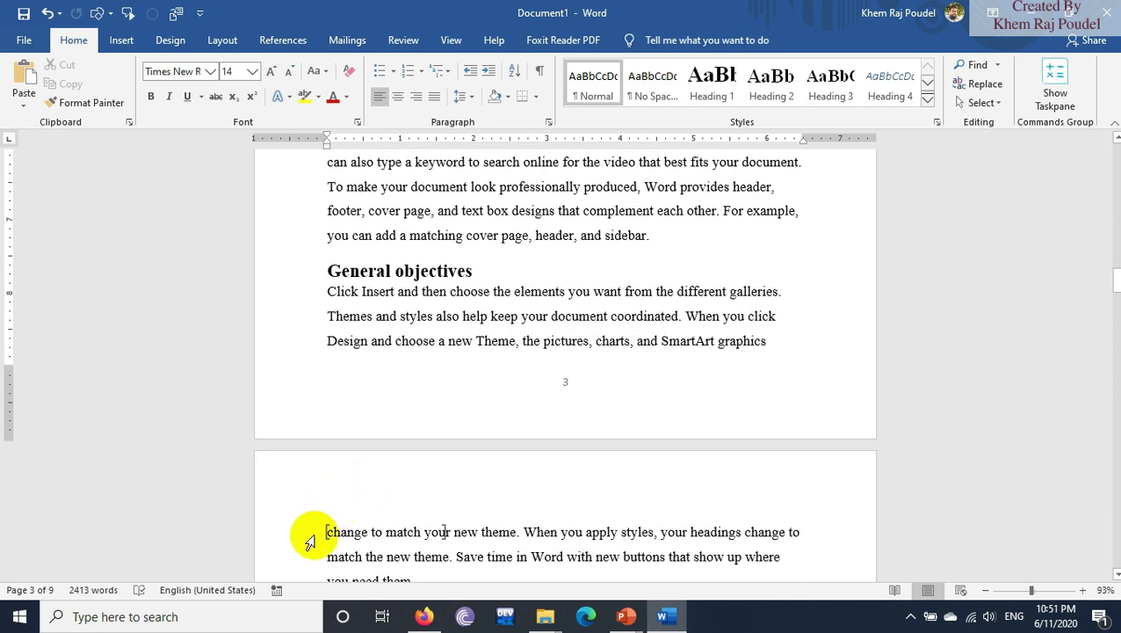
key(ctrl+v)
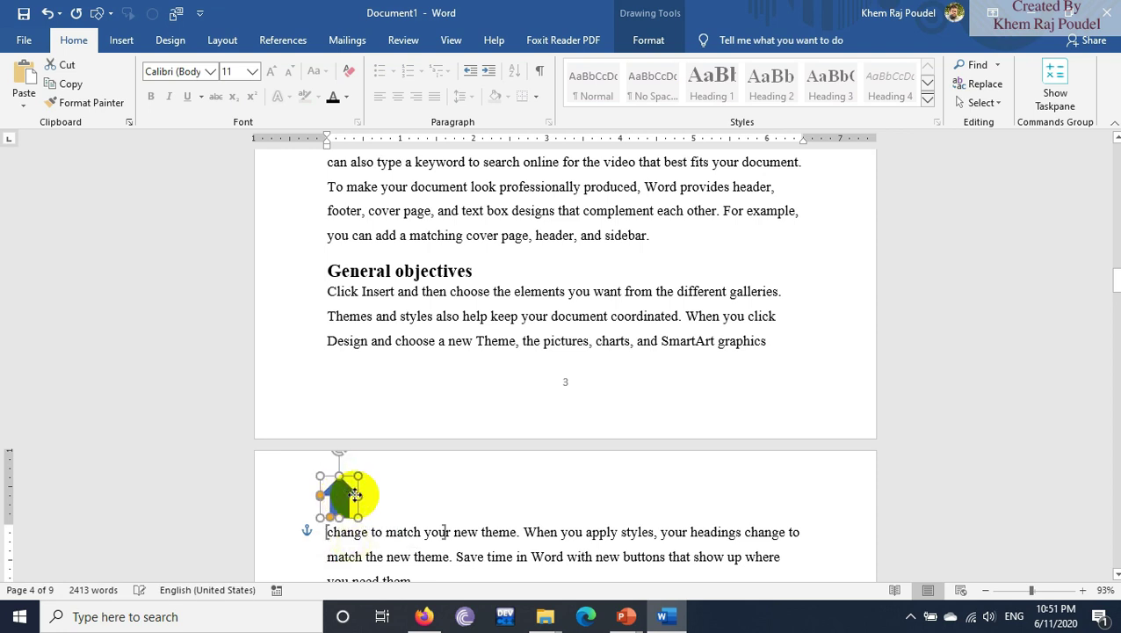
scroll(456, 494, up, 3)
scroll(456, 494, up, 10)
scroll(450, 492, up, 10)
scroll(460, 493, down, 10)
scroll(399, 522, down, 5)
key(ctrl+Home)
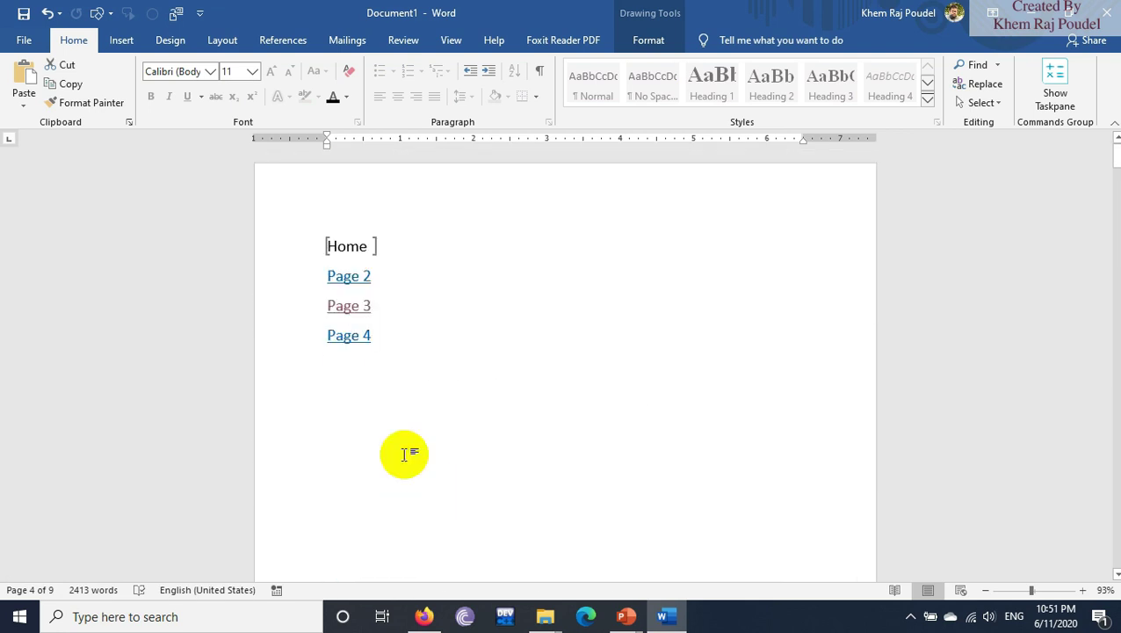
ctrl+click(359, 287)
scroll(335, 281, up, 2)
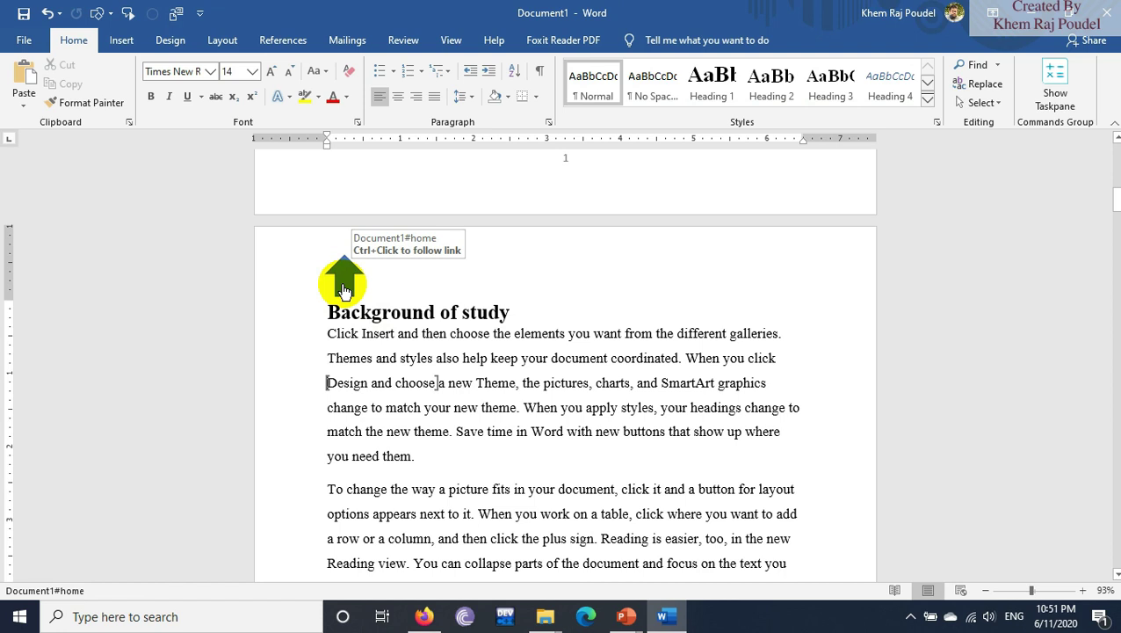
ctrl+click(344, 290)
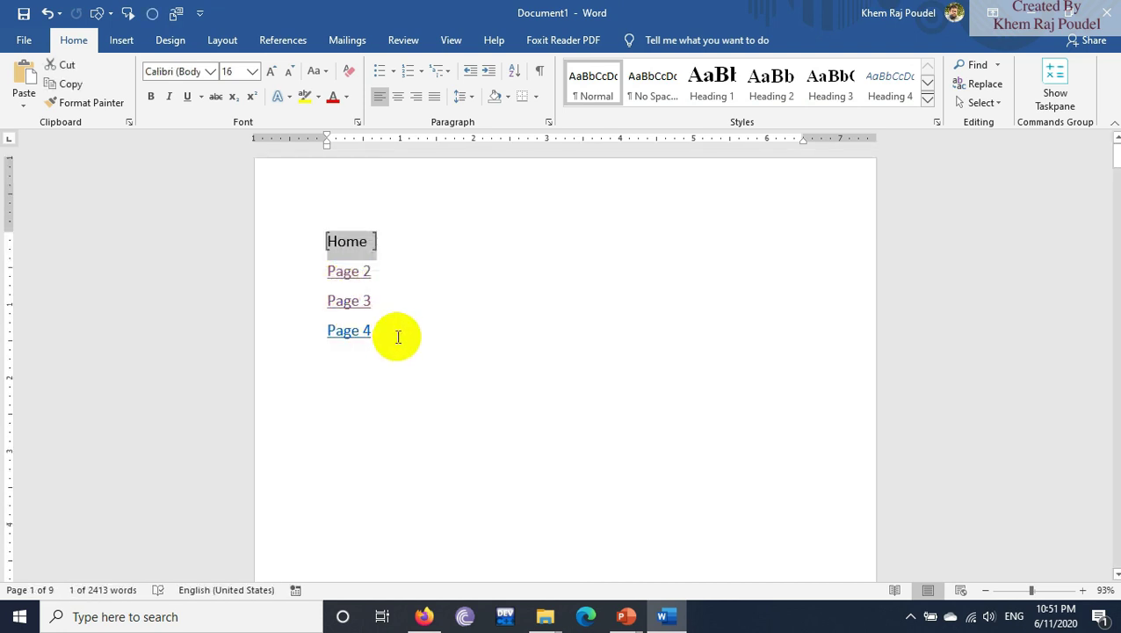
click(389, 245)
drag(380, 238, 319, 242)
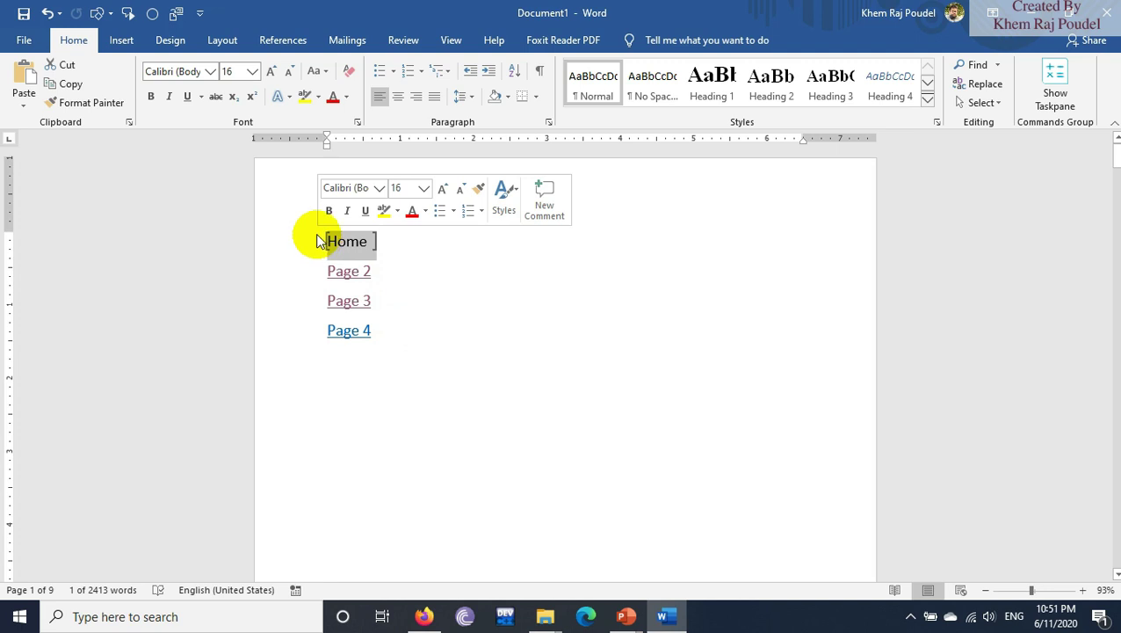
click(201, 15)
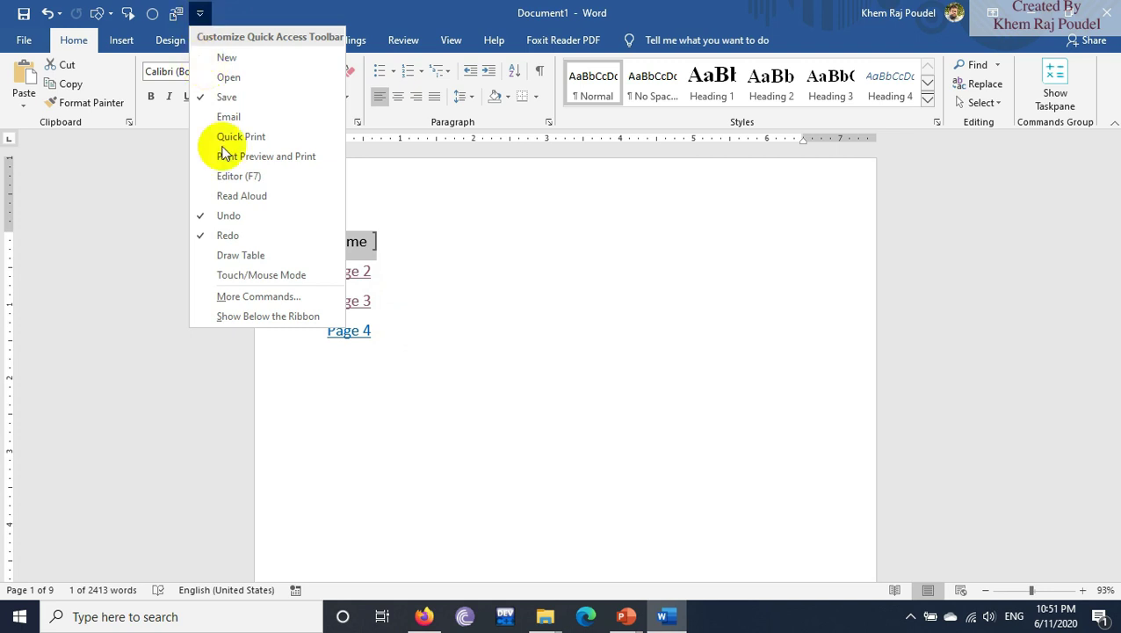
click(252, 296)
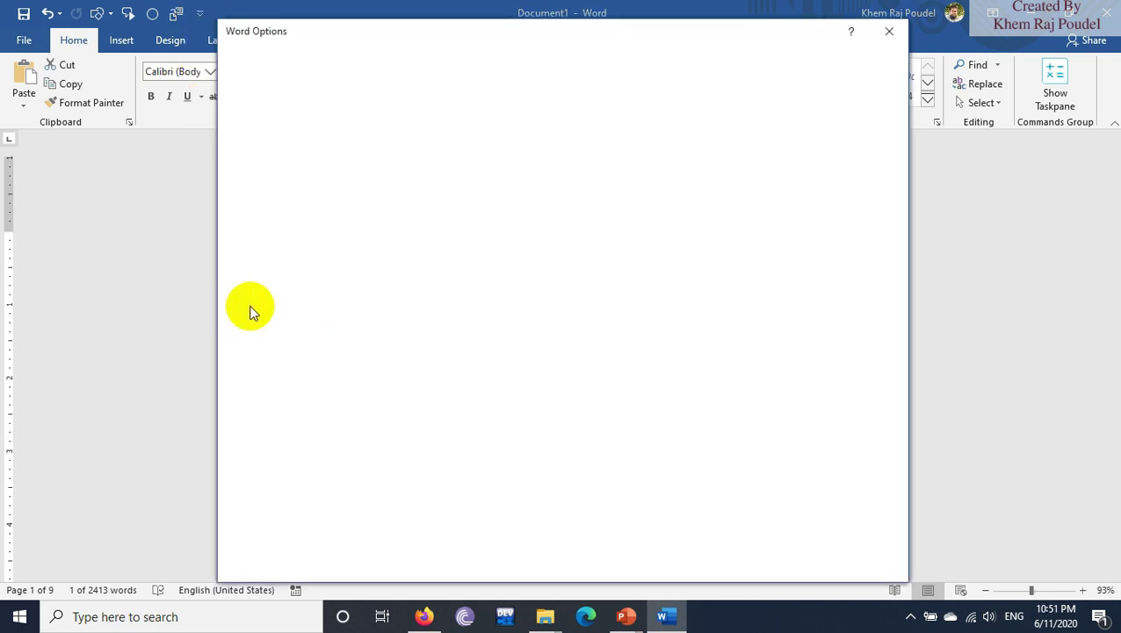
click(266, 196)
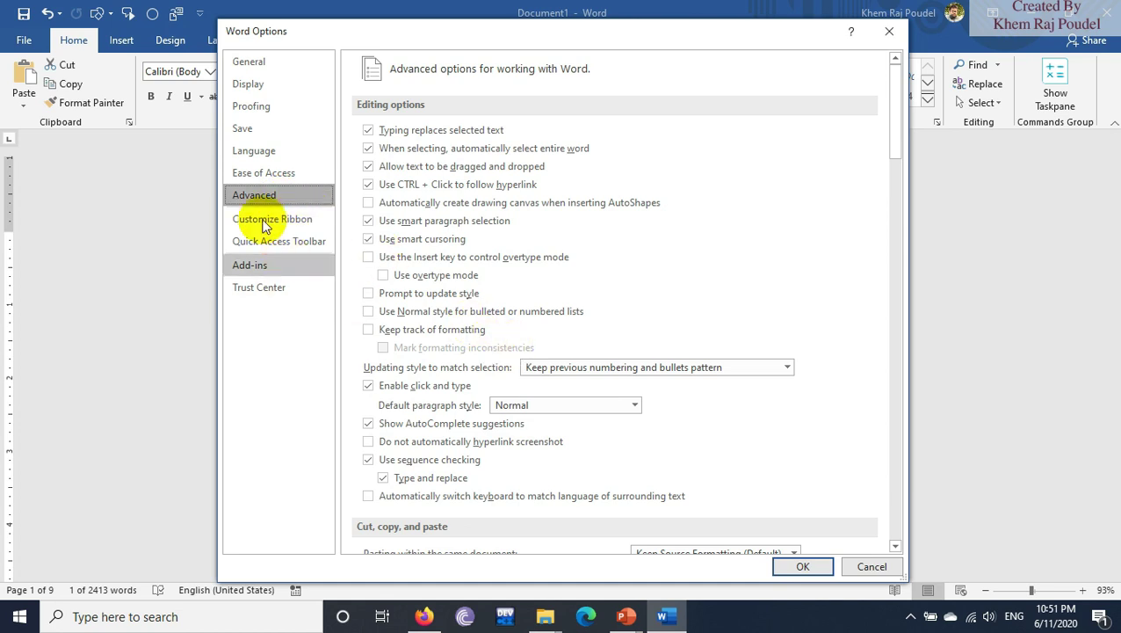
scroll(413, 246, down, 3)
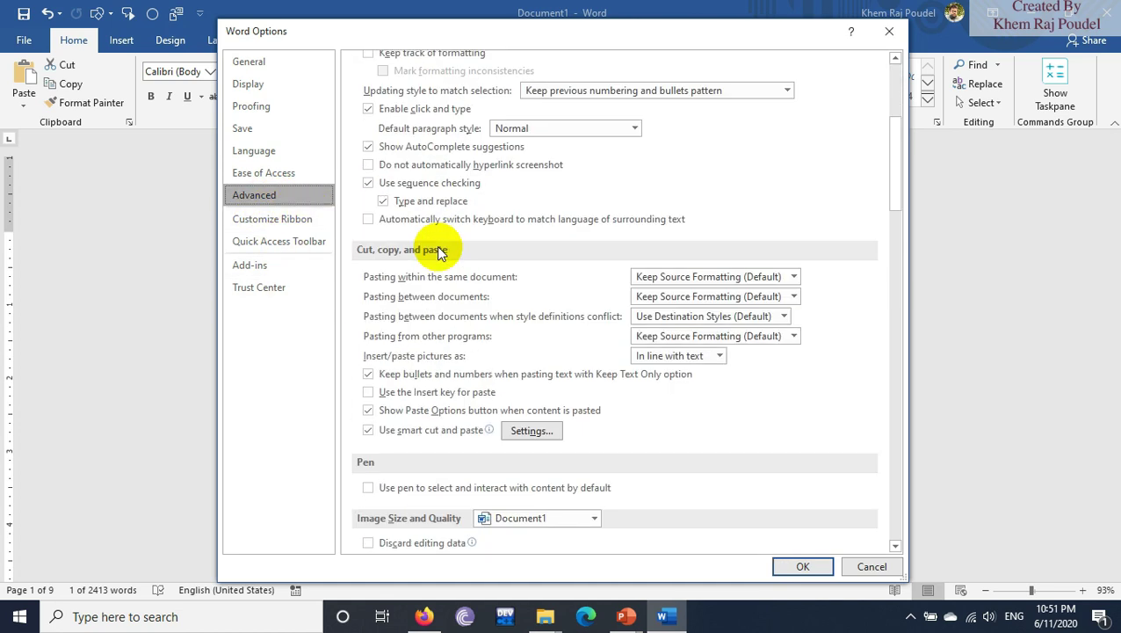
scroll(437, 254, down, 2)
scroll(437, 254, down, 2)
scroll(430, 263, down, 1)
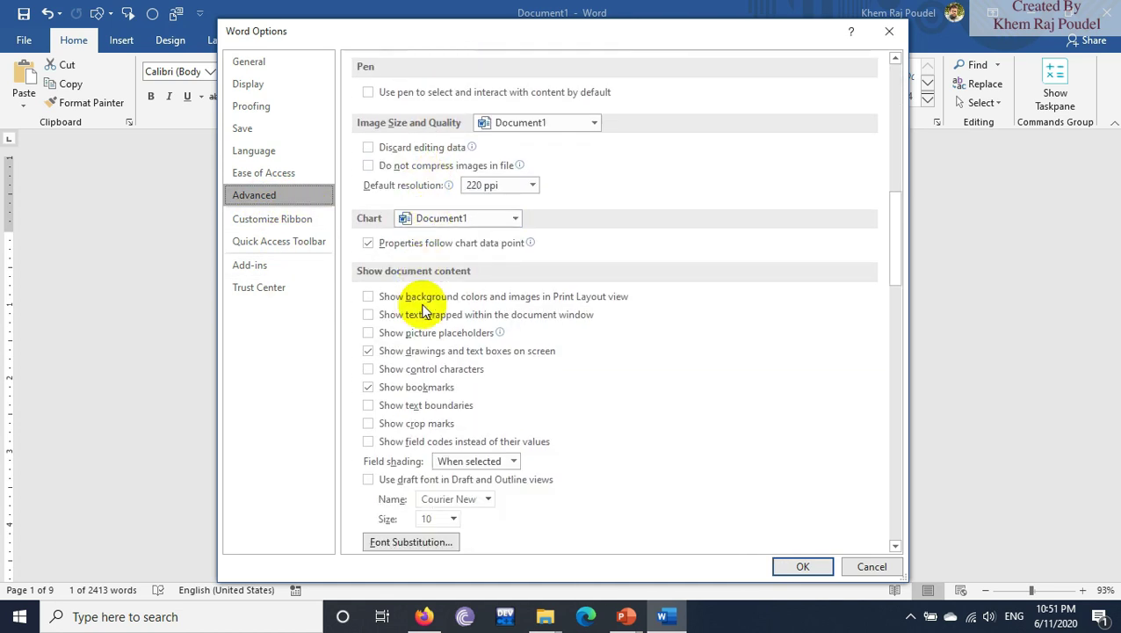
click(369, 387)
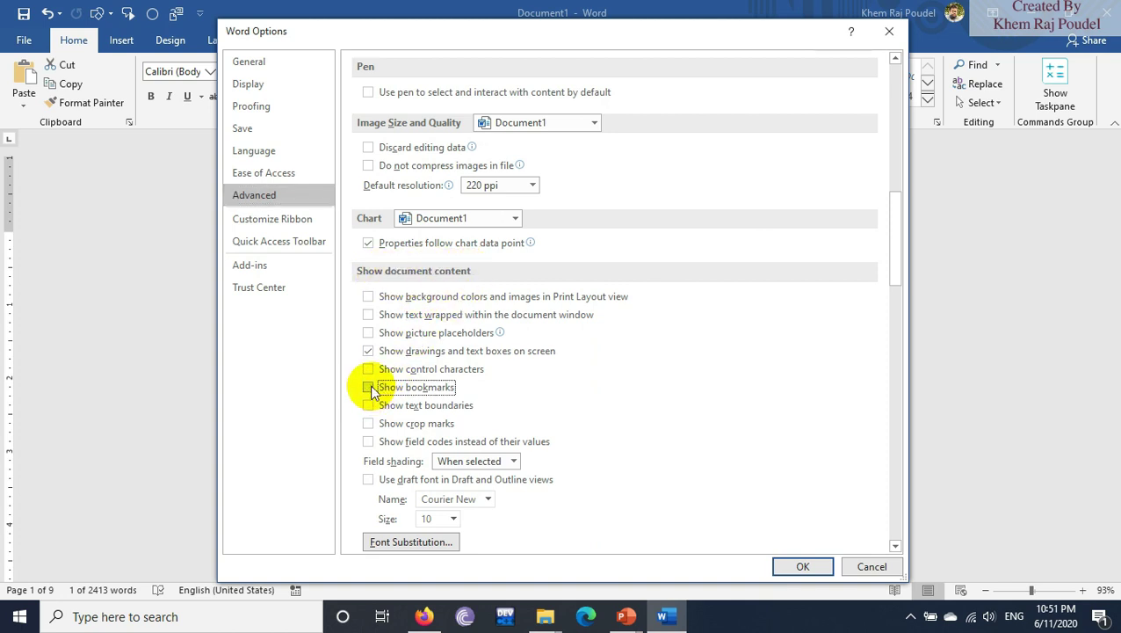
click(799, 569)
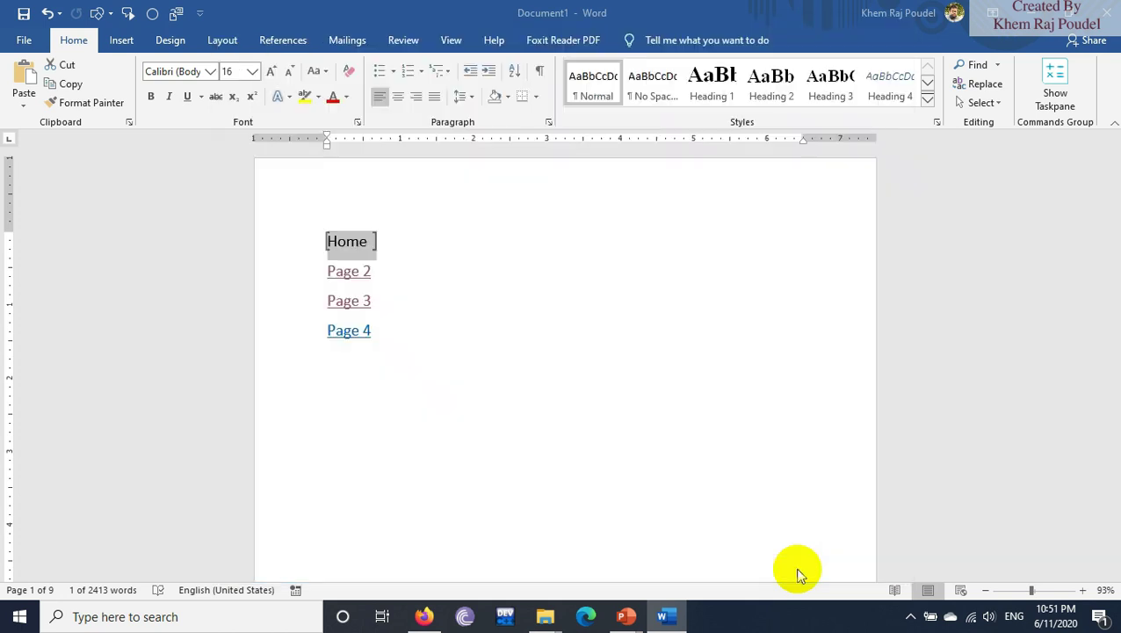
click(378, 247)
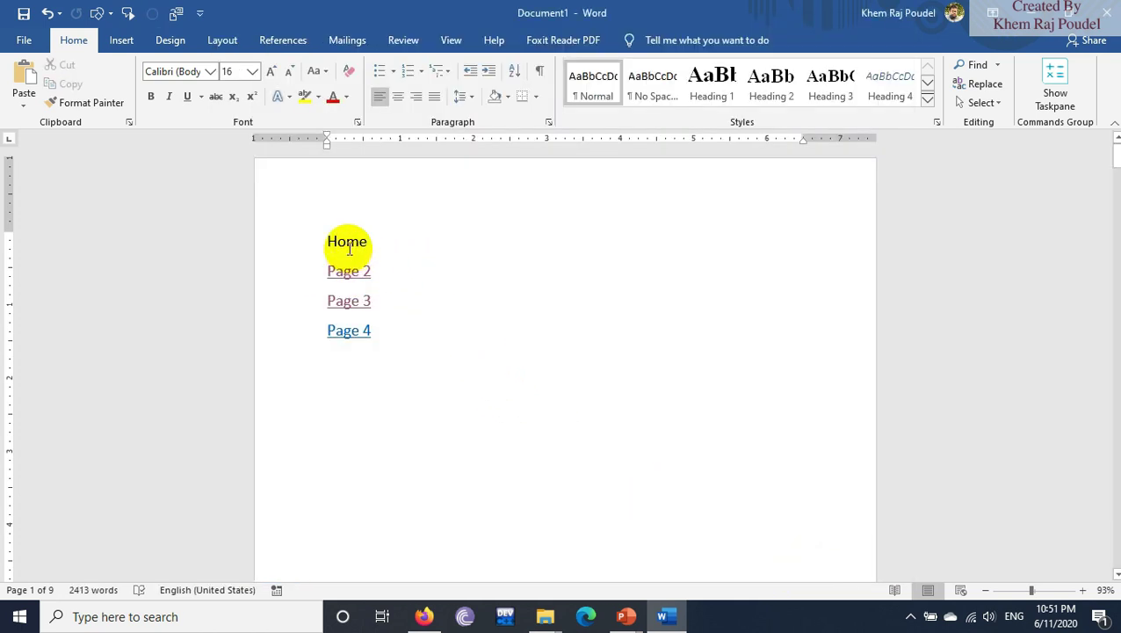
click(200, 15)
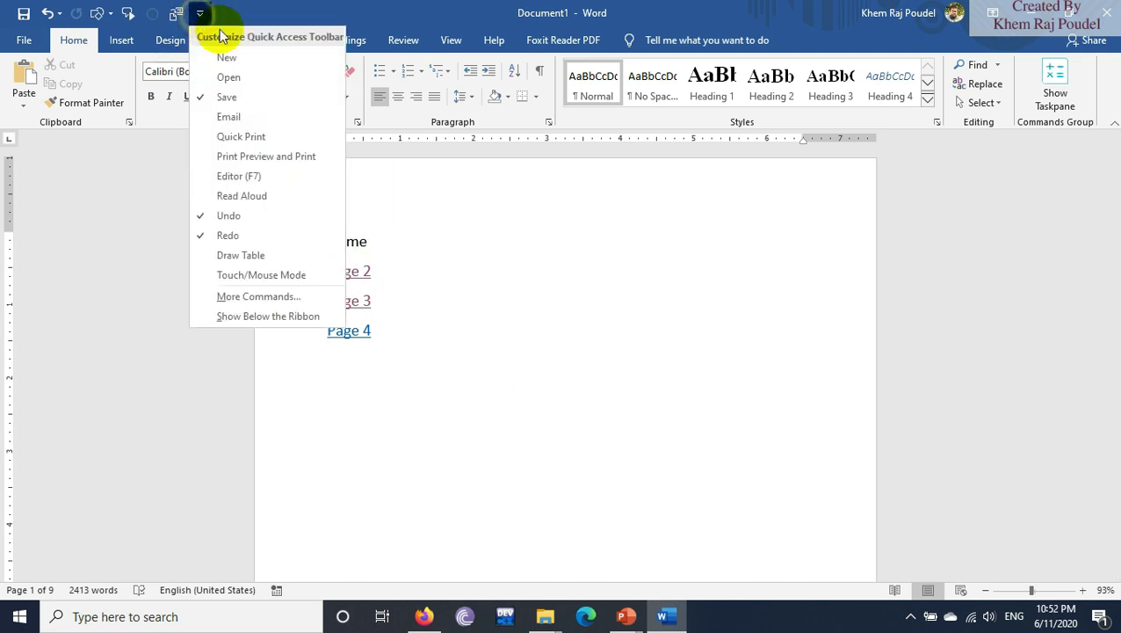
click(241, 299)
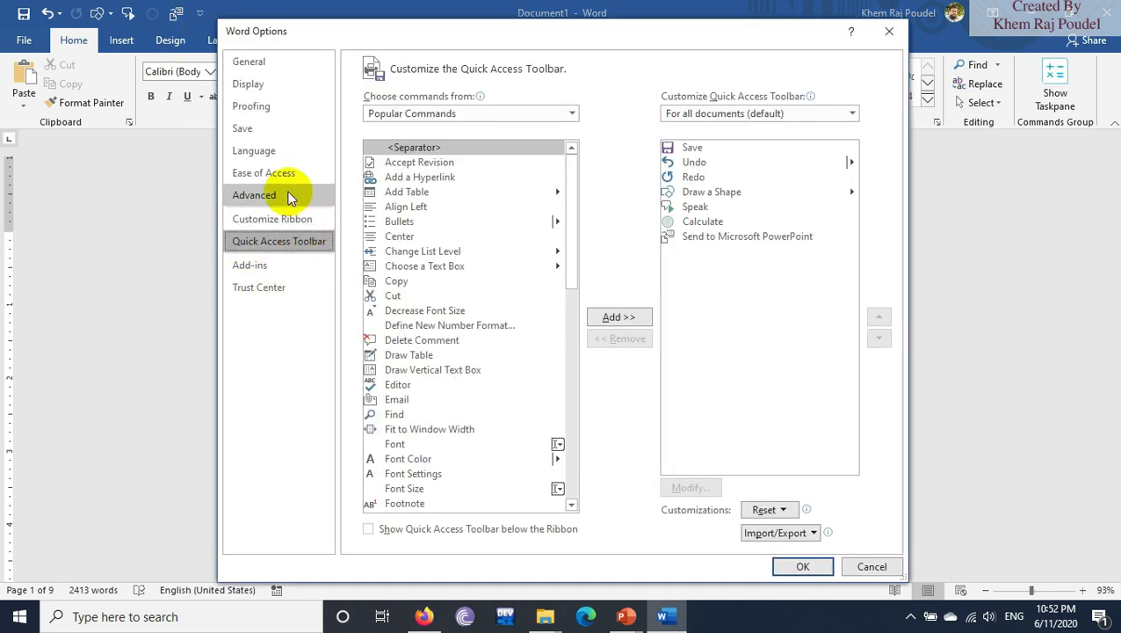
click(290, 197)
scroll(563, 287, down, 3)
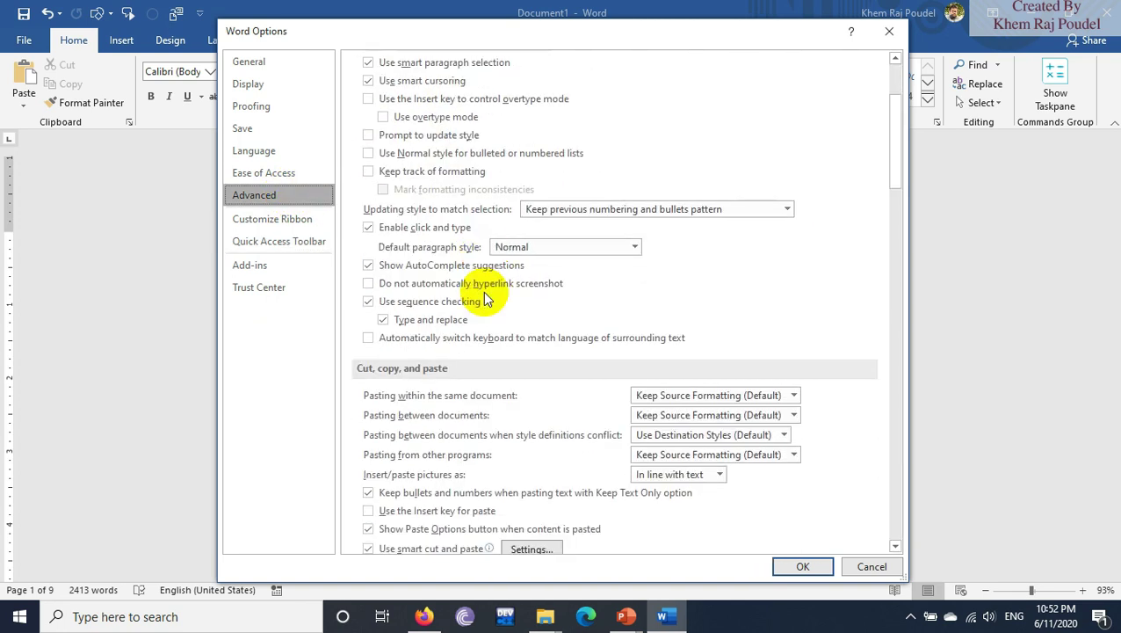
scroll(486, 298, down, 5)
scroll(485, 298, down, 4)
scroll(482, 299, down, 5)
scroll(481, 300, down, 2)
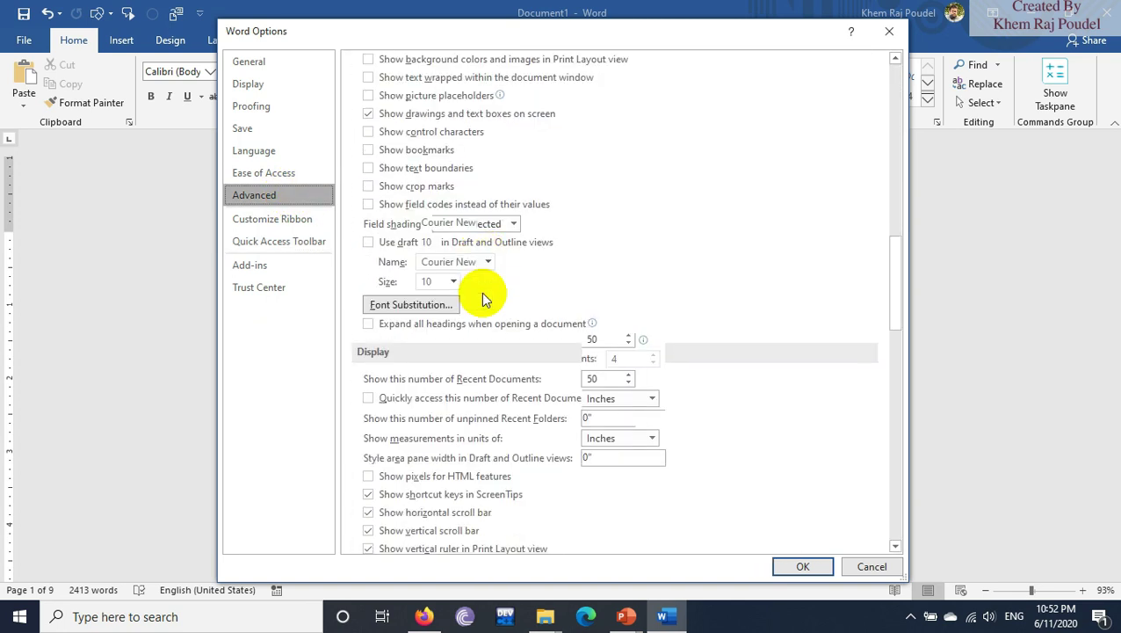
scroll(482, 301, down, 4)
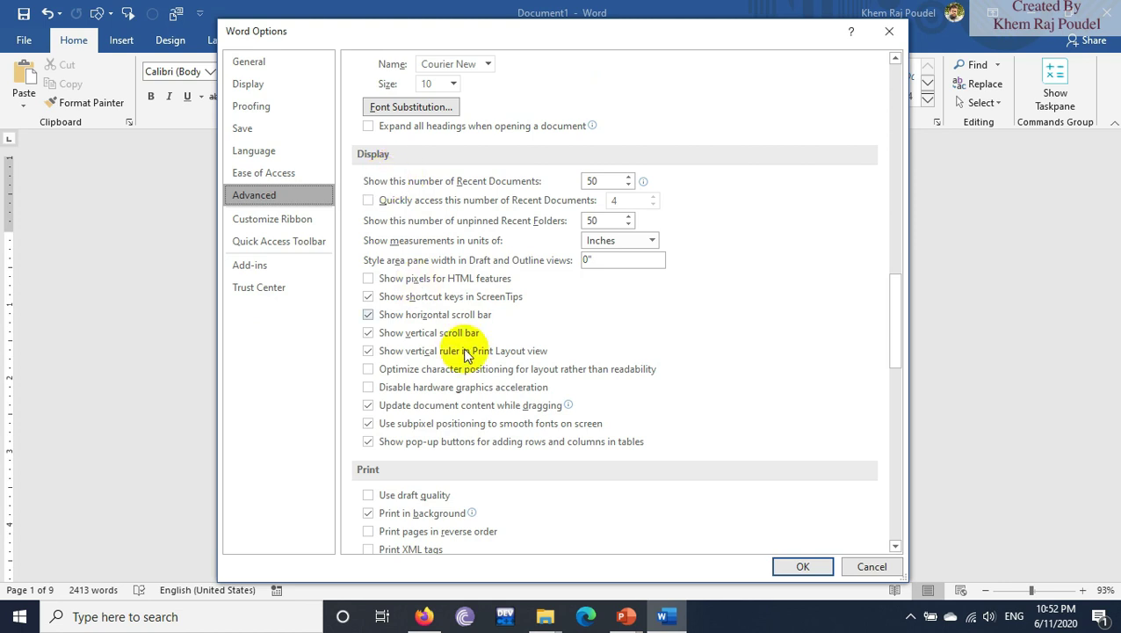
scroll(464, 356, down, 4)
scroll(457, 353, down, 2)
scroll(451, 356, down, 5)
scroll(448, 360, up, 6)
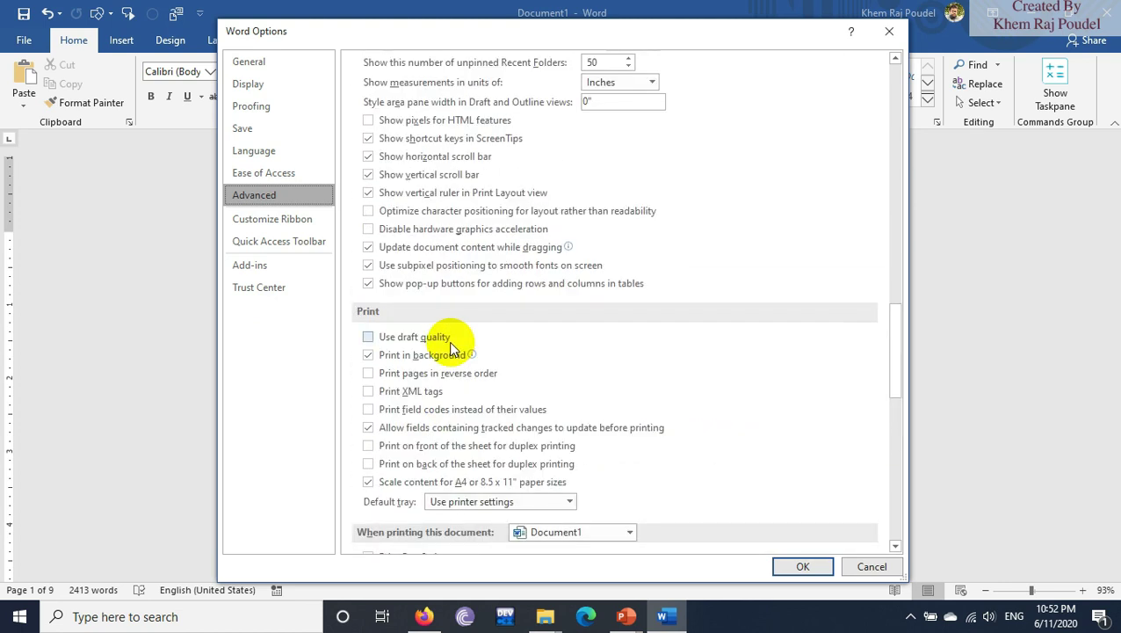
scroll(450, 358, up, 5)
scroll(422, 303, up, 4)
scroll(413, 290, up, 2)
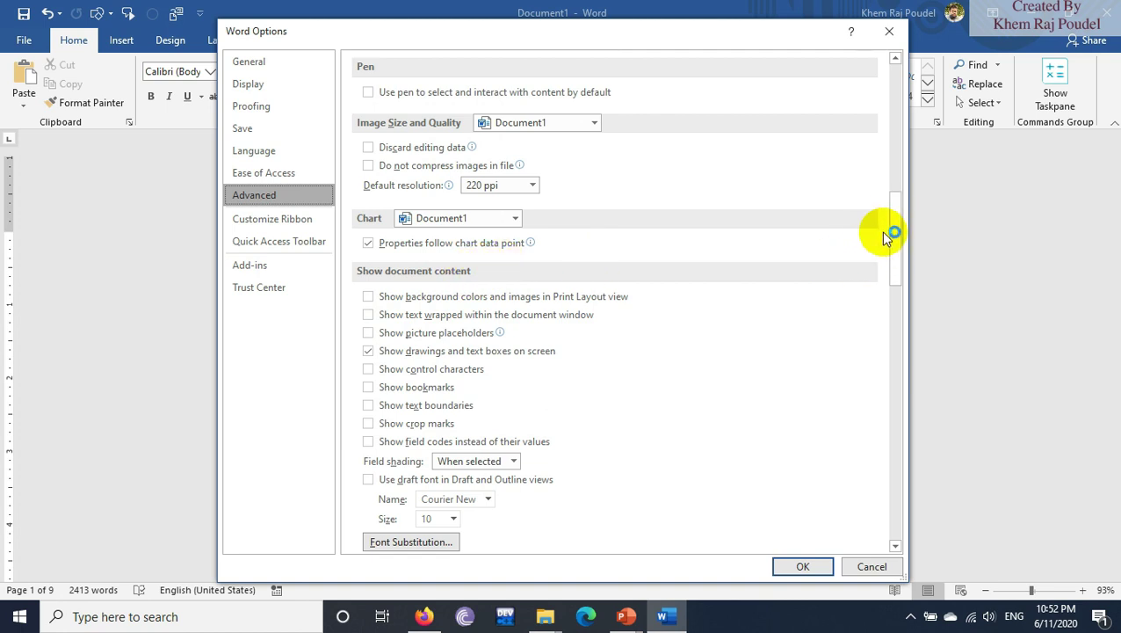
click(370, 388)
click(800, 567)
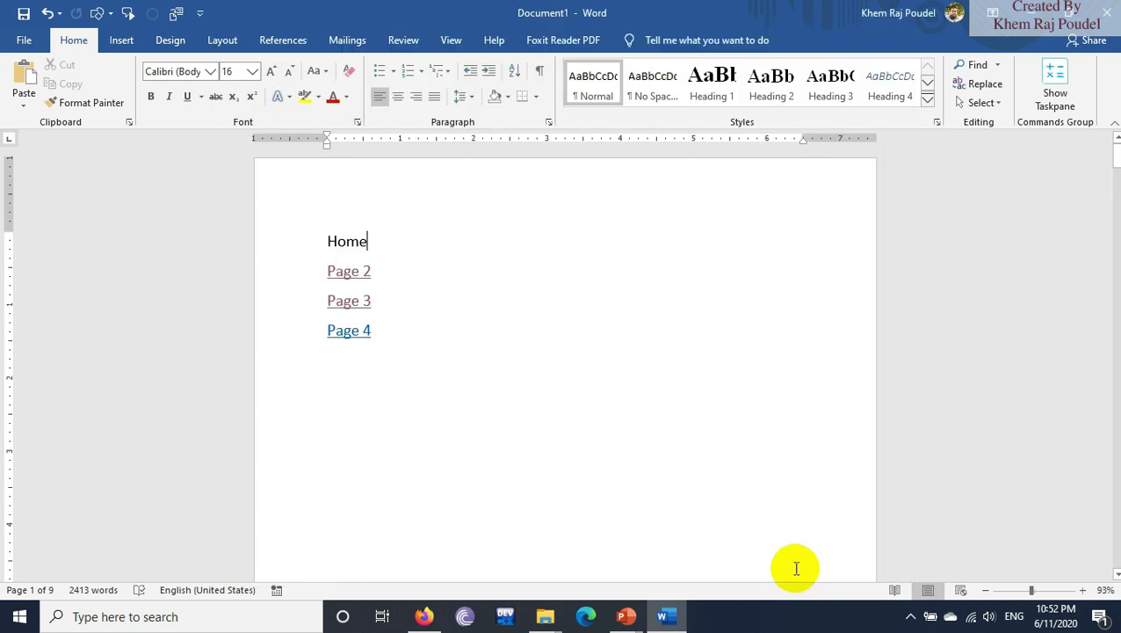
- Check the arrows on each page, then switch to the 'Table of content' PowerPoint slide show
scroll(539, 330, down, 3)
scroll(538, 331, down, 3)
scroll(538, 339, down, 5)
scroll(538, 343, down, 2)
scroll(539, 351, down, 2)
scroll(539, 351, down, 4)
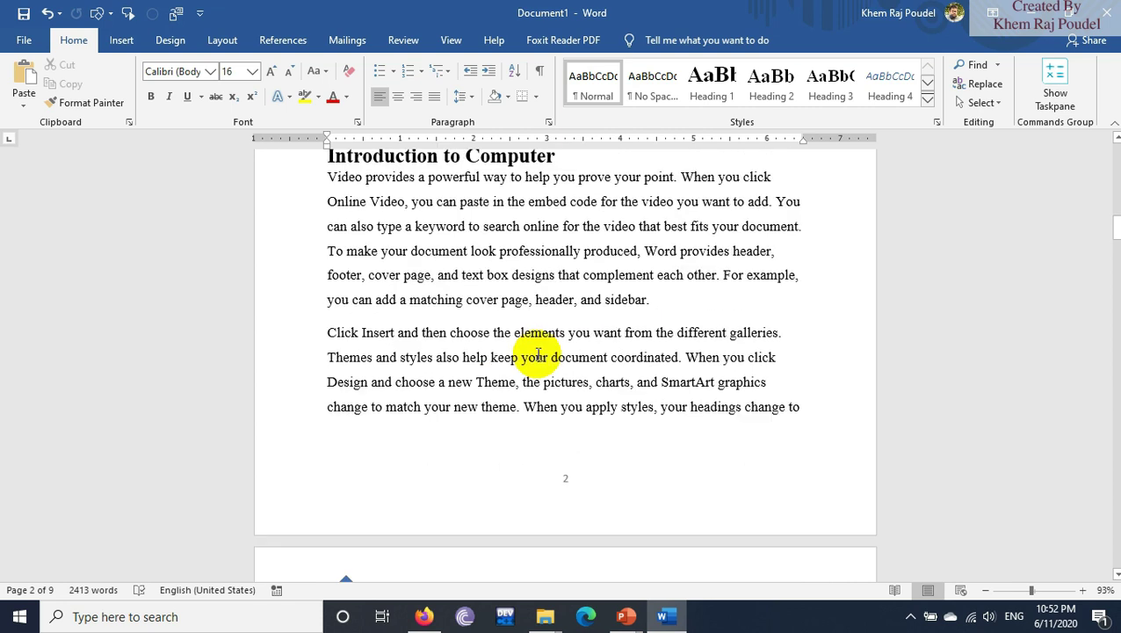
scroll(538, 356, up, 5)
scroll(534, 470, up, 3)
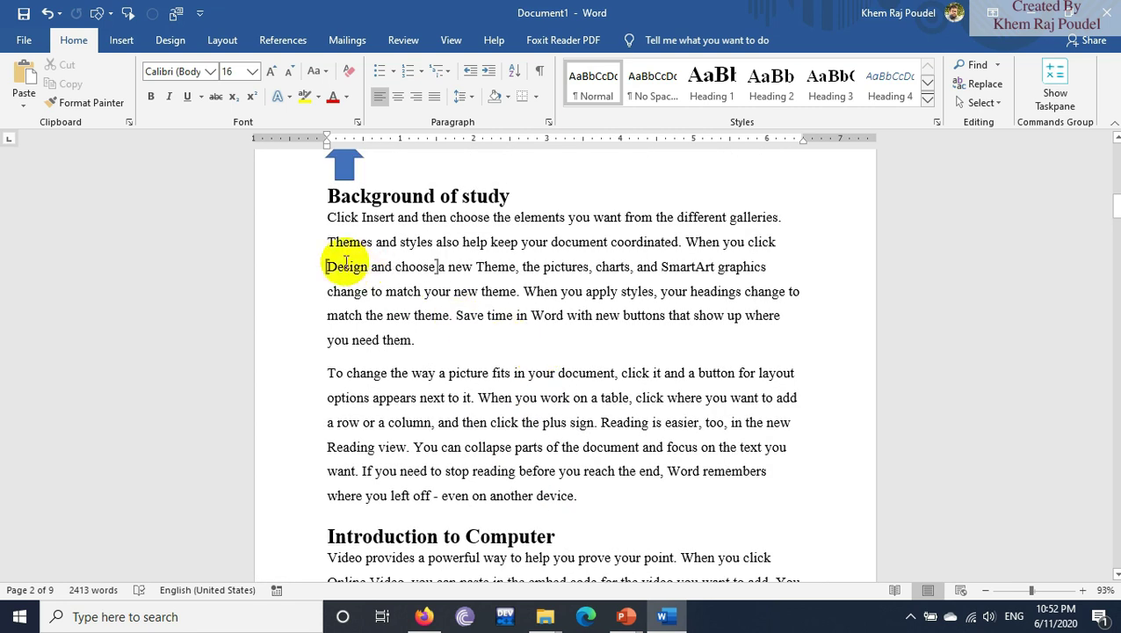
scroll(458, 270, down, 5)
scroll(458, 333, down, 6)
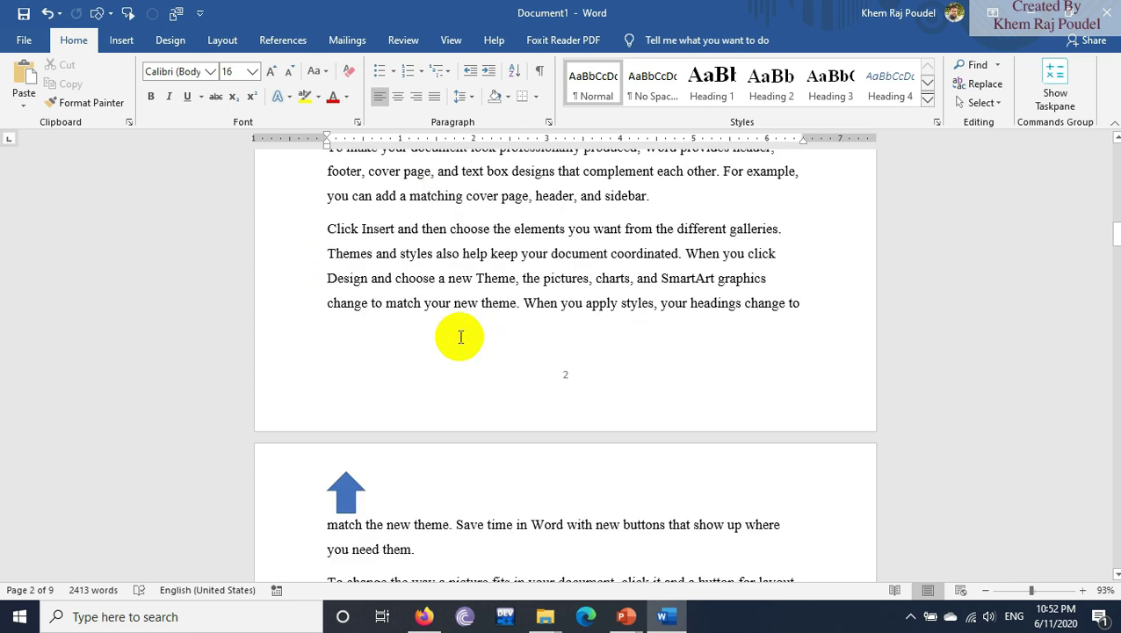
scroll(458, 339, down, 5)
scroll(356, 413, down, 3)
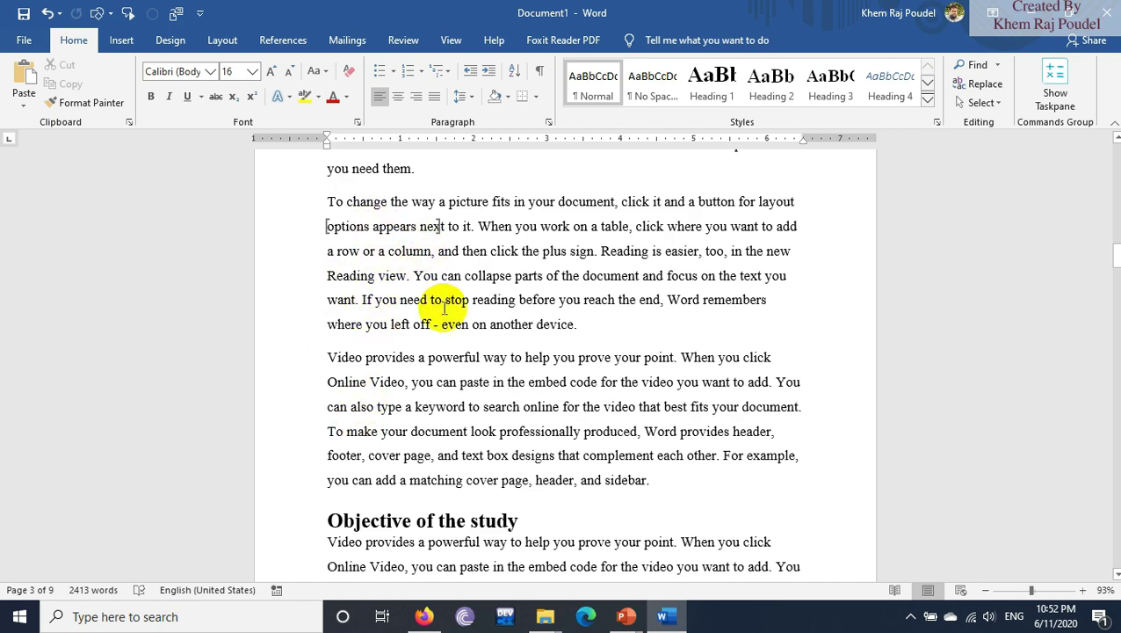
scroll(443, 308, up, 4)
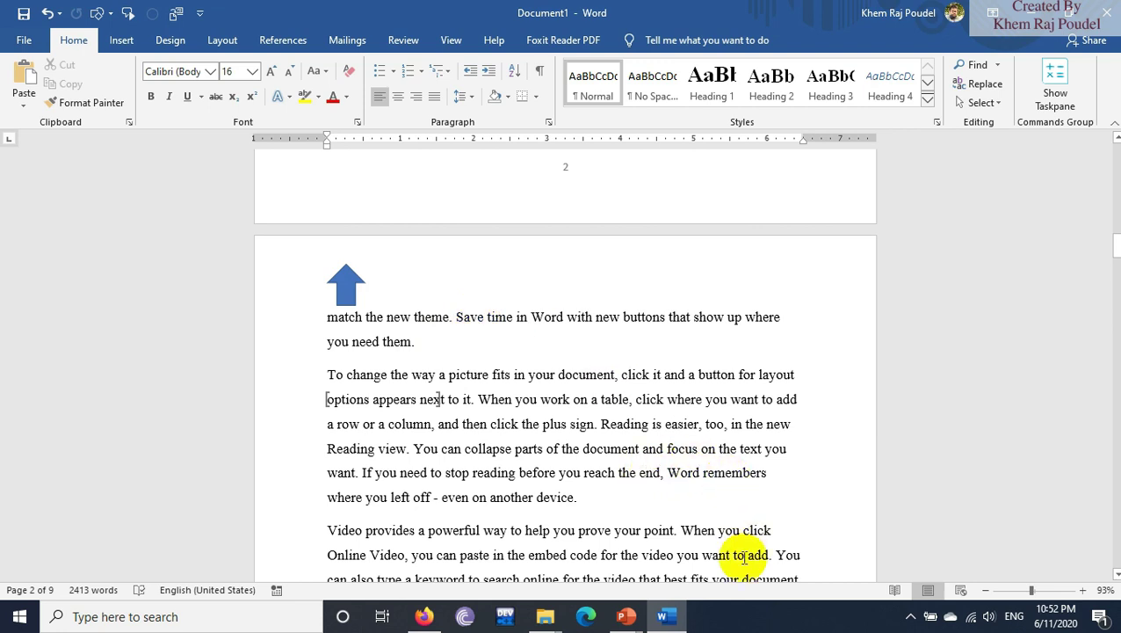
mouse_move(640, 607)
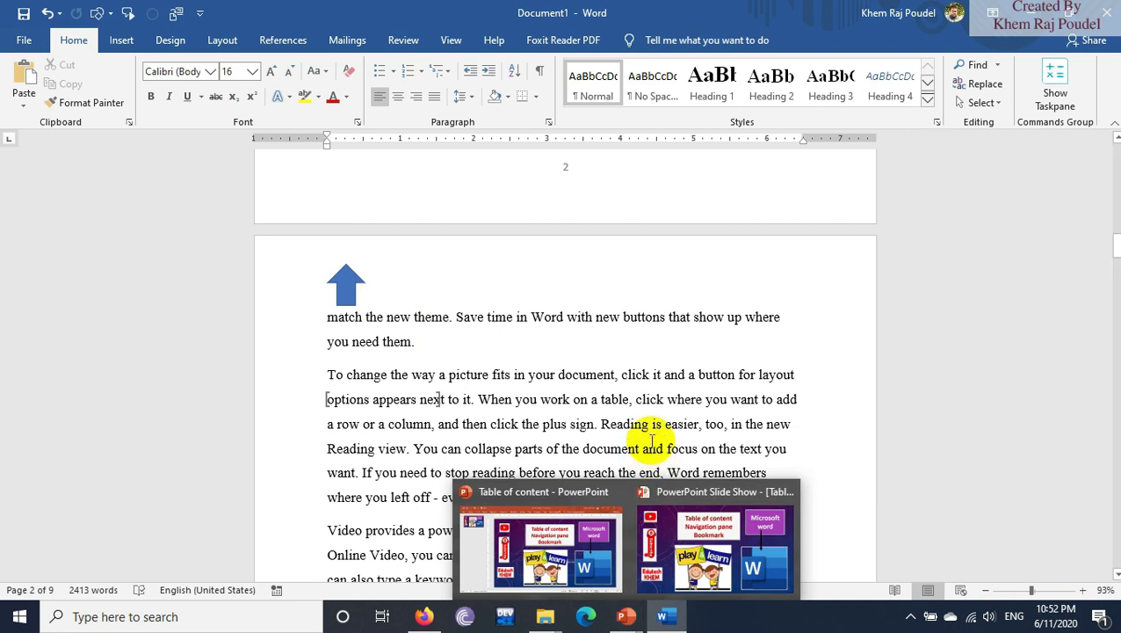
click(690, 540)
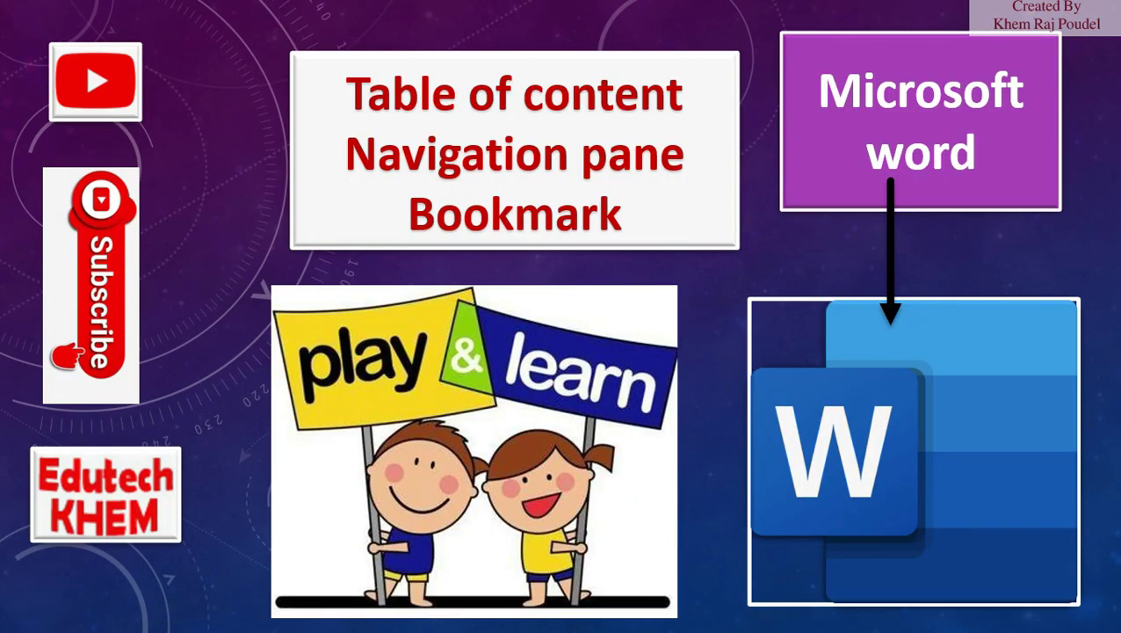